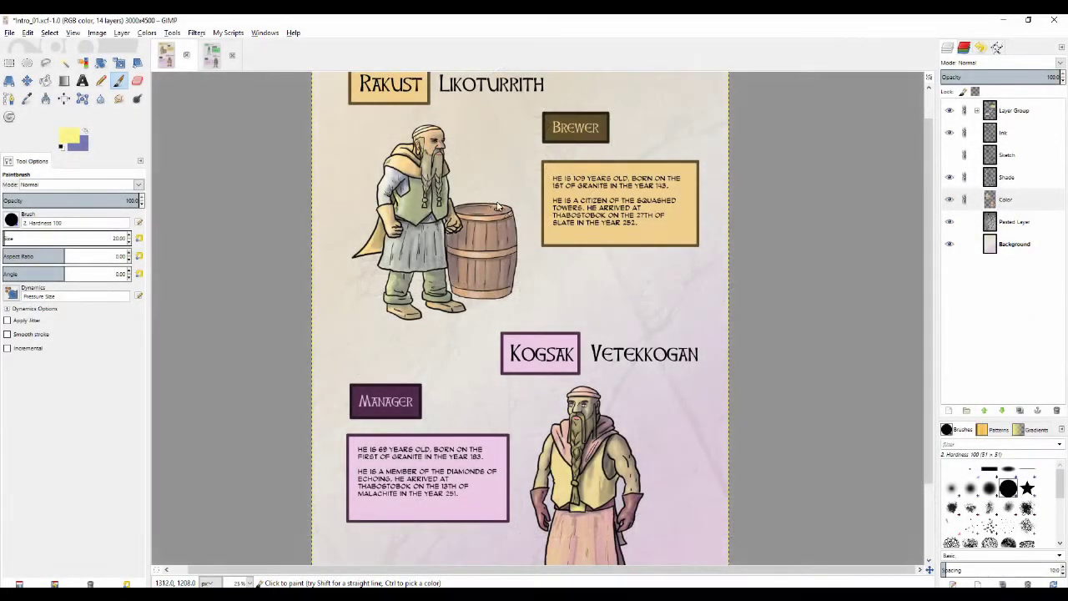
- Examine the brewer and manager character illustrations on the Intro_01 page
left_click_drag(377, 145, 399, 201)
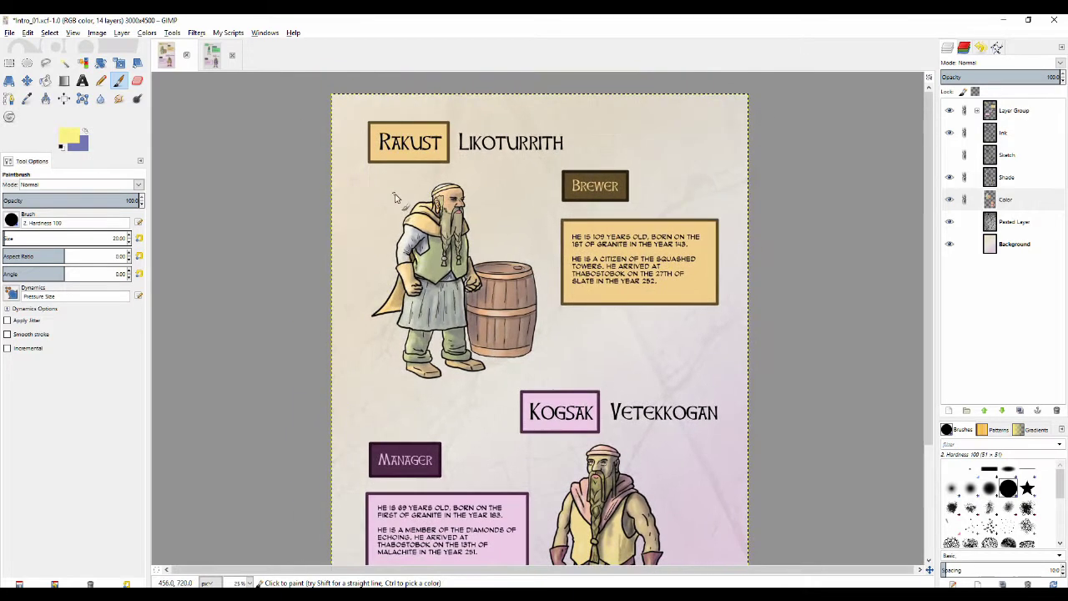
scroll(418, 191, "up", 2)
scroll(419, 189, "up", 2)
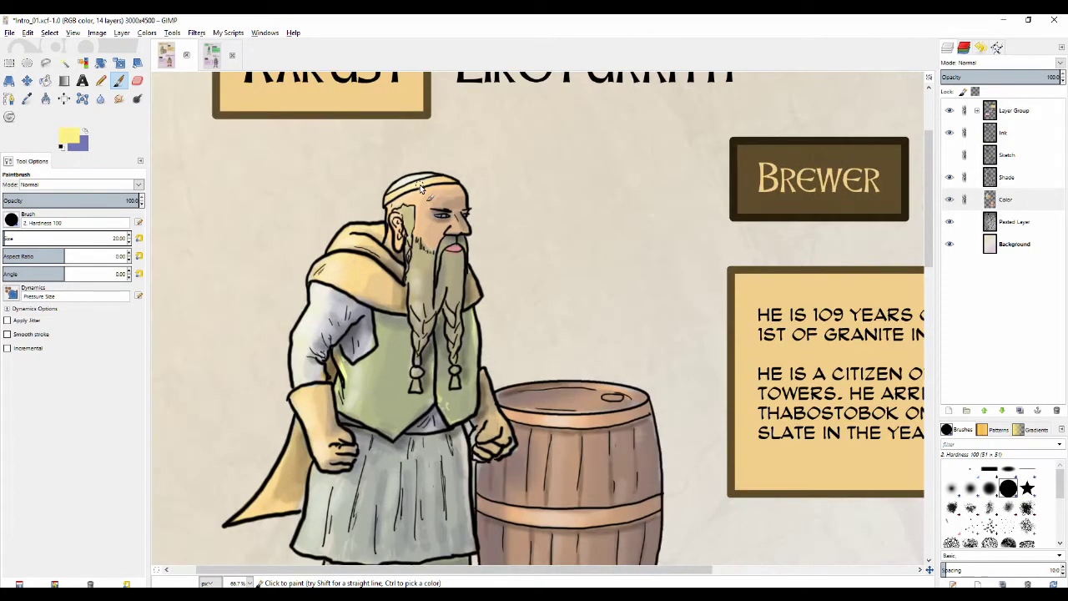
scroll(335, 250, "down", 3)
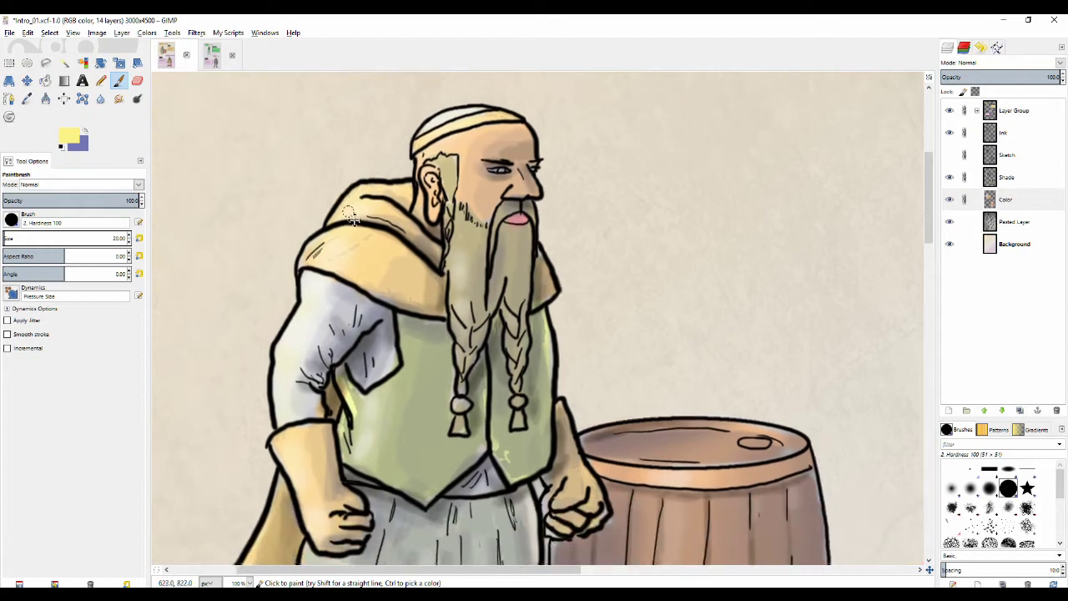
scroll(333, 284, "down", 5)
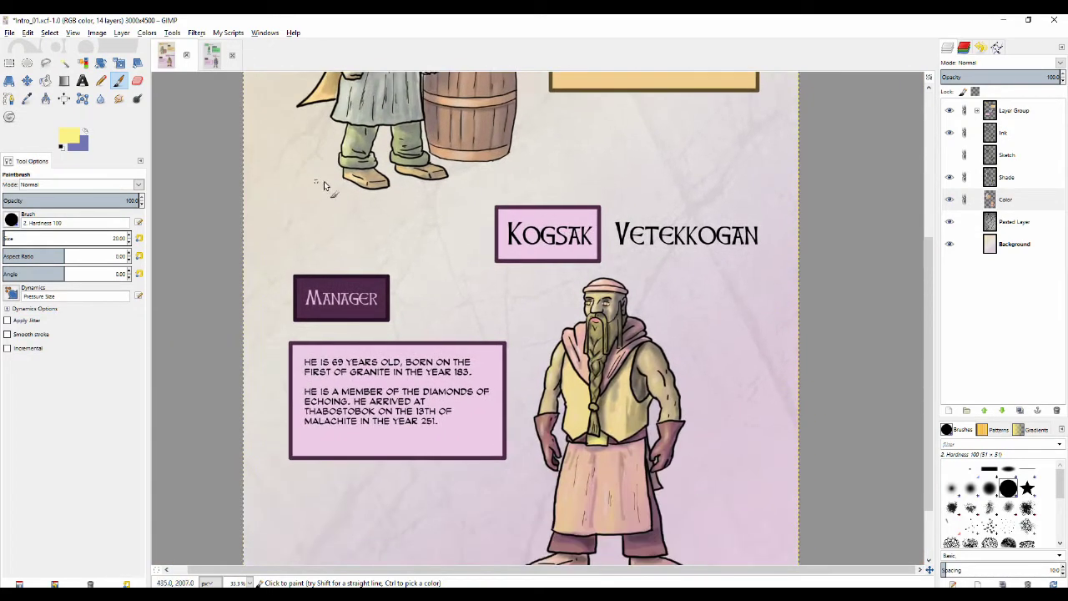
left_click_drag(312, 238, 333, 265)
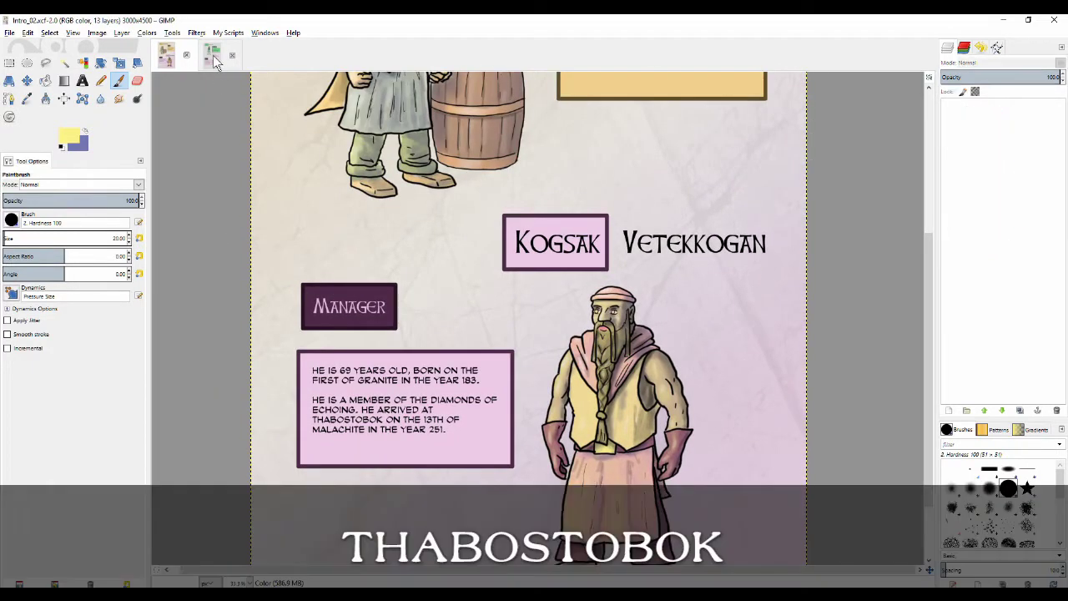
- Switch to the Intro_02 image and examine its gem cutter and broker character illustrations
left_click(213, 55)
scroll(474, 246, "up", 3)
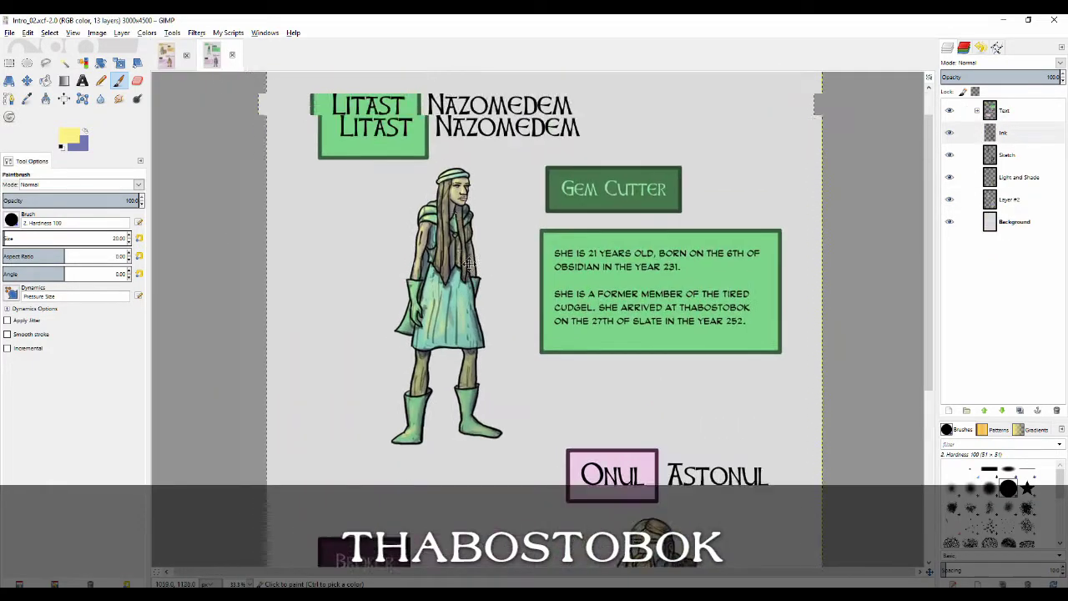
left_click_drag(478, 197, 485, 233)
scroll(486, 229, "up", 2)
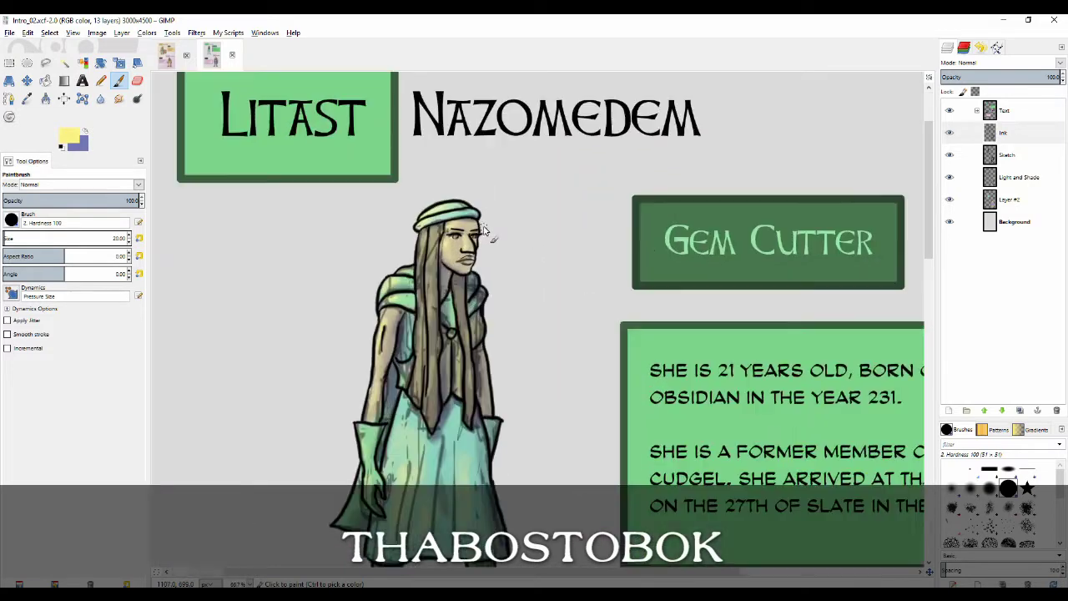
scroll(485, 230, "down", 2)
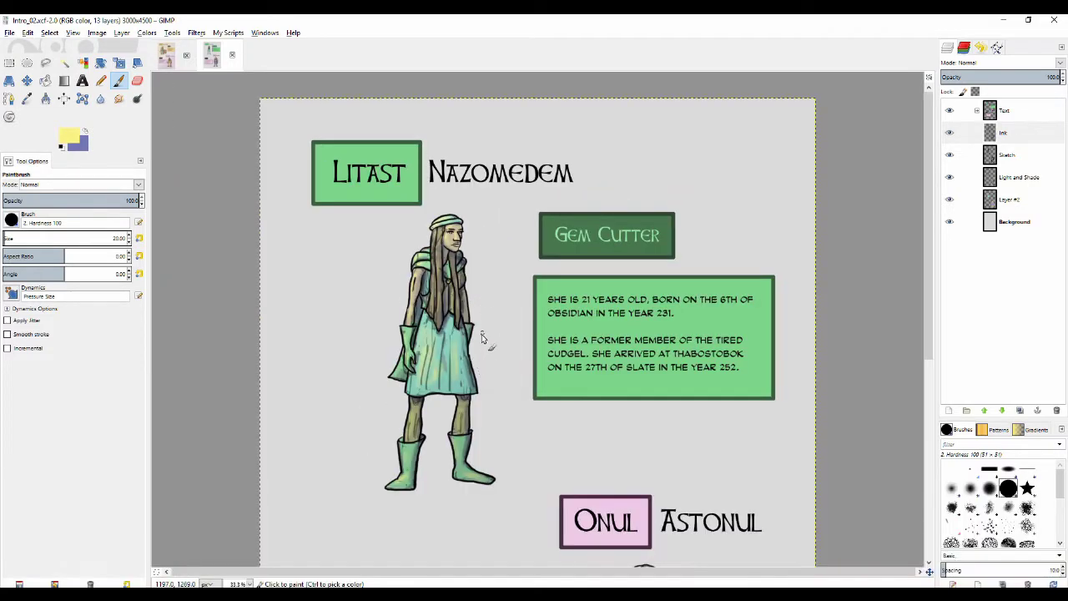
scroll(482, 351, "down", 5)
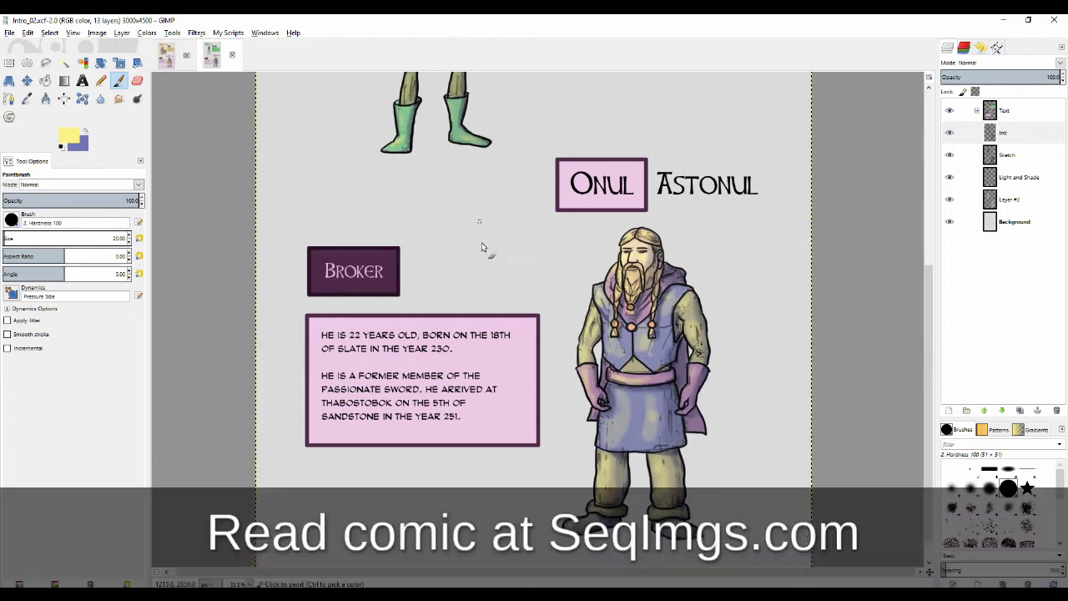
mouse_move(483, 248)
left_mouse_down()
mouse_move(478, 202)
mouse_move(503, 345)
left_mouse_up()
scroll(476, 269, "up", 5)
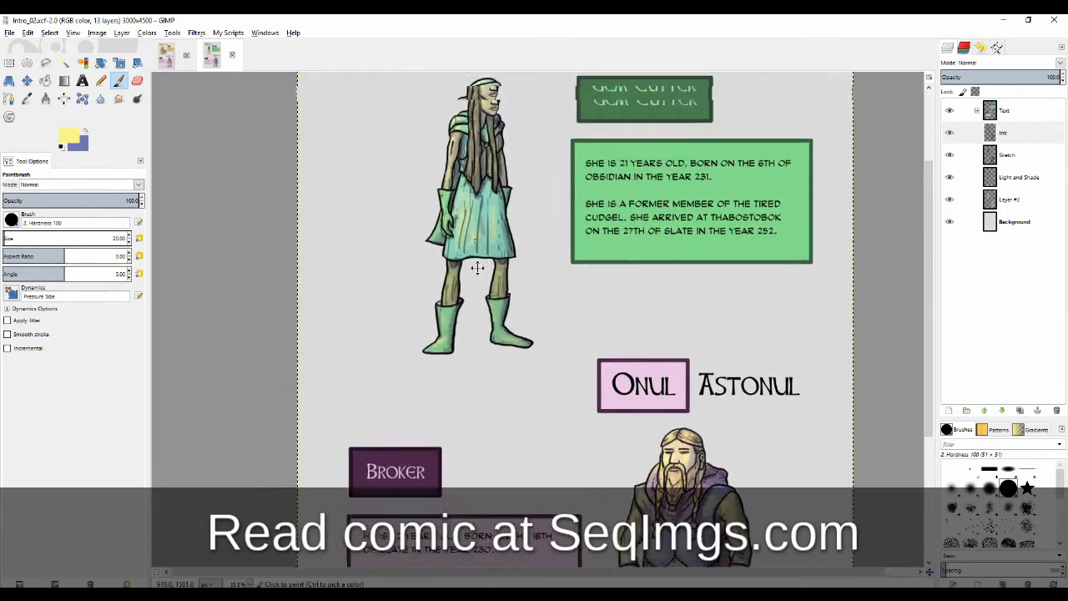
scroll(423, 298, "down", 8)
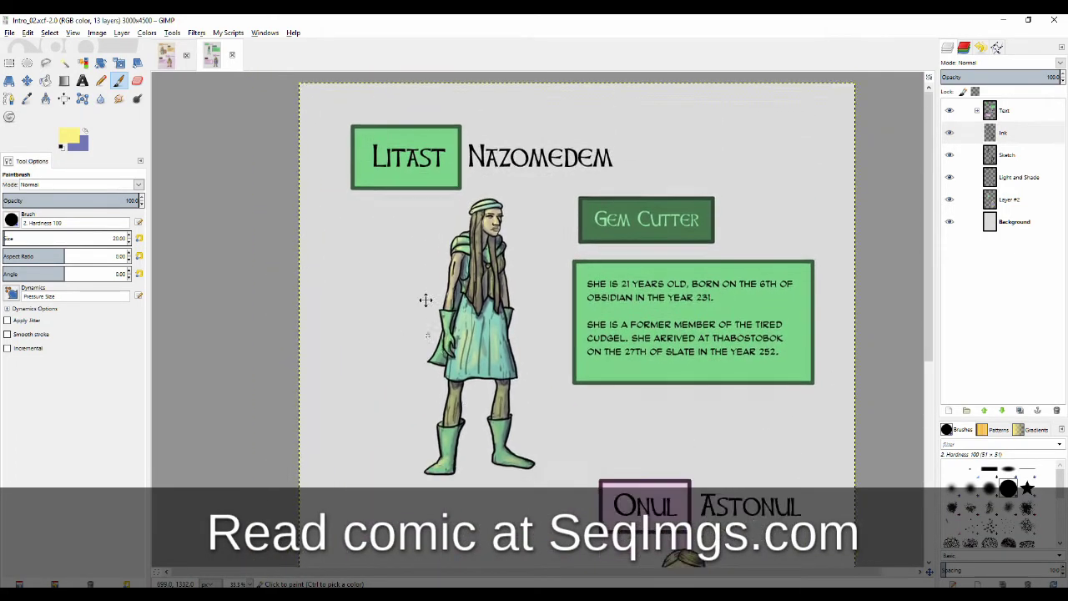
left_click_drag(410, 257, 397, 203)
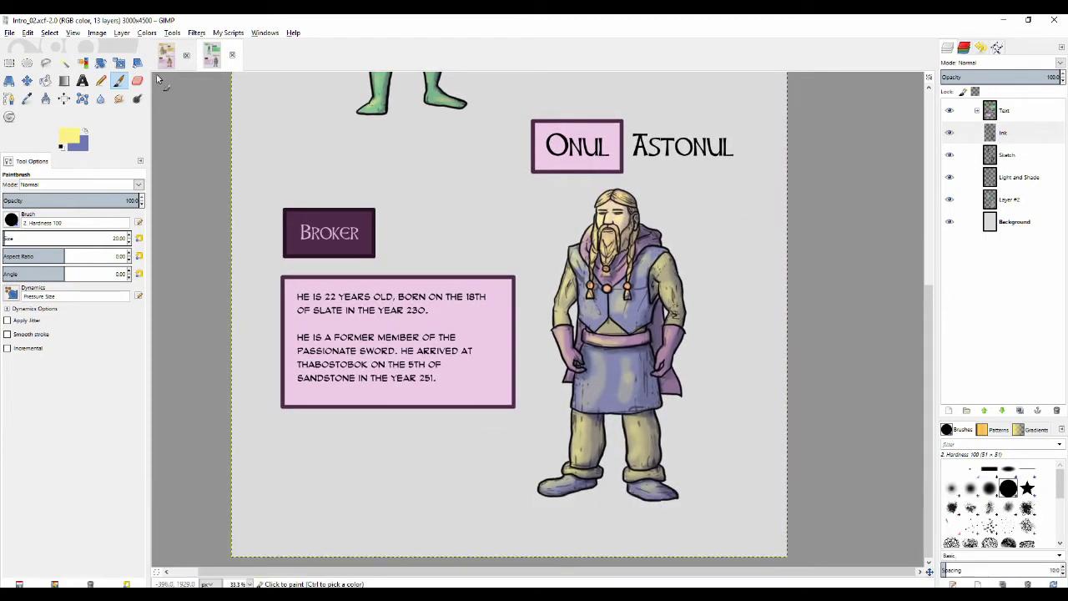
- Return to the Intro_01 image and review the brewer and manager illustrations across the whole page
left_click(167, 56)
scroll(422, 221, "up", 6)
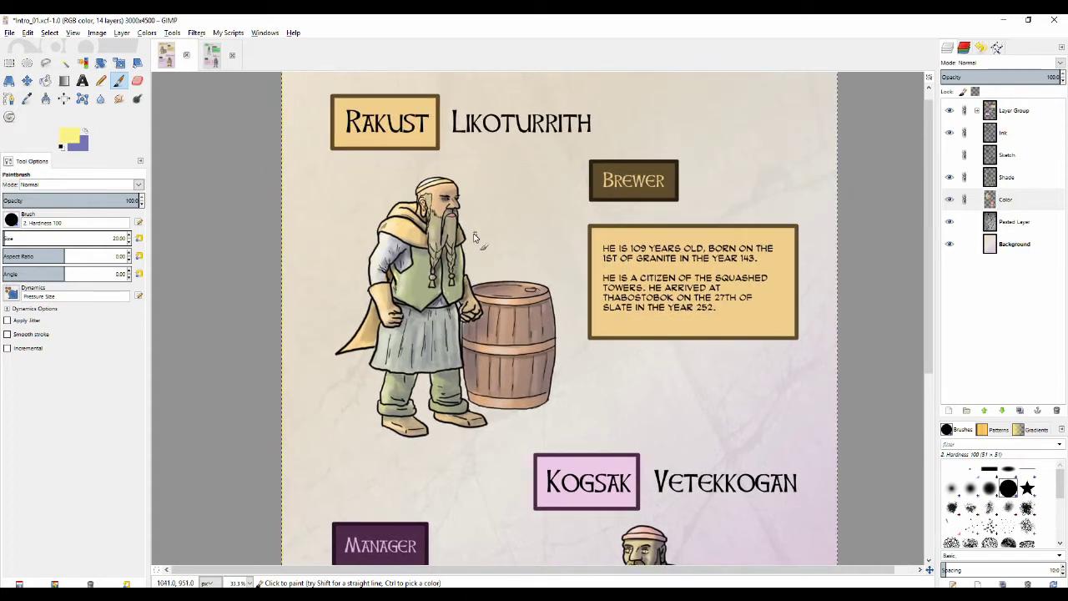
scroll(482, 203, "up", 1)
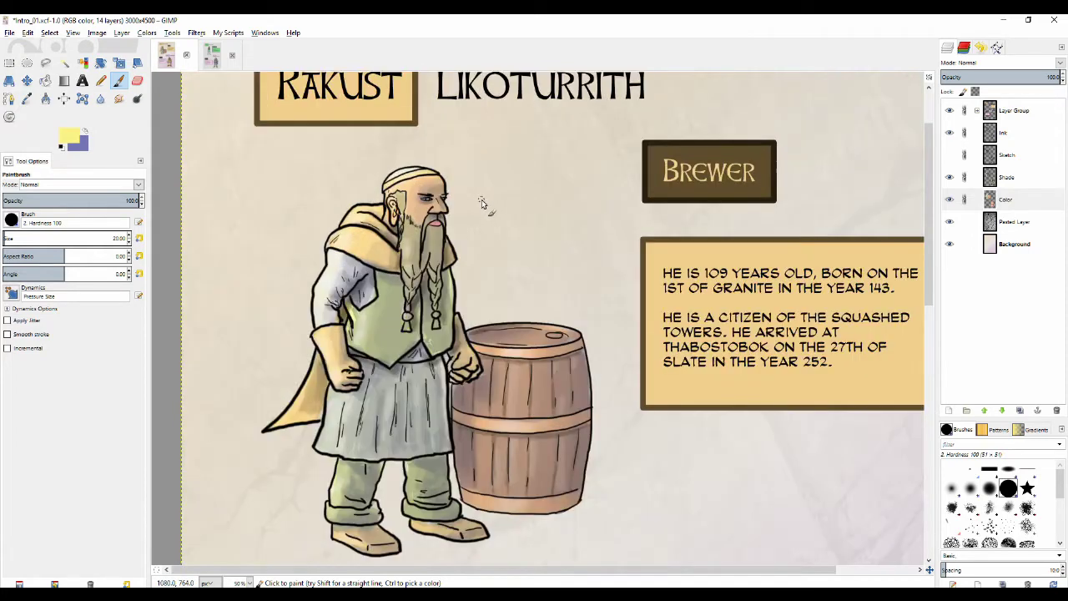
scroll(482, 206, "down", 1)
scroll(486, 285, "down", 1)
left_click_drag(459, 288, 428, 131)
left_click_drag(469, 295, 465, 200)
scroll(453, 214, "up", 1)
left_click_drag(452, 249, 425, 194)
scroll(442, 233, "up", 7)
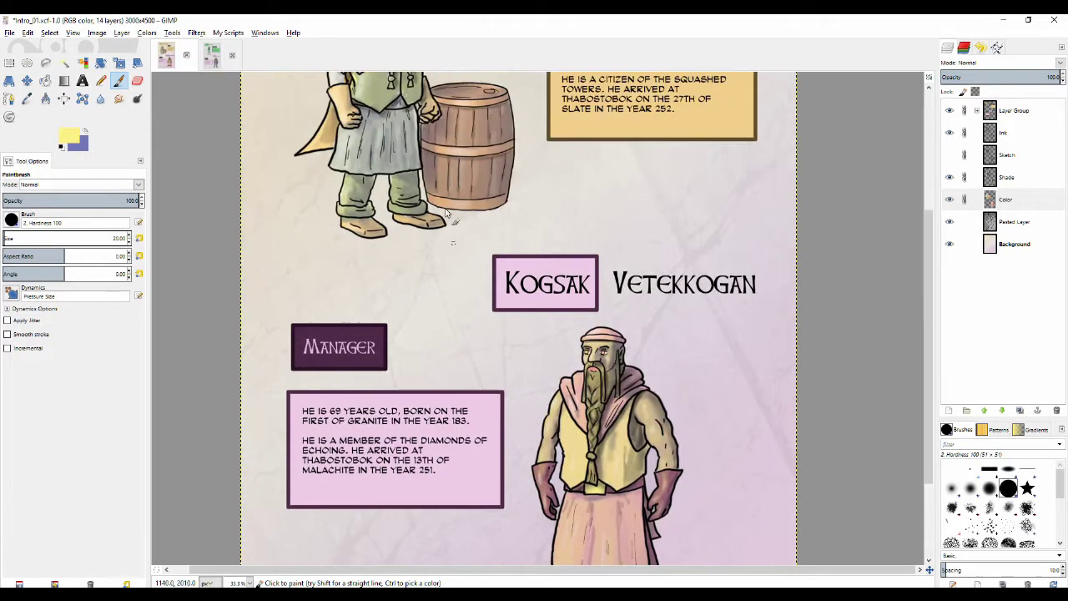
scroll(466, 269, "up", 1)
scroll(468, 290, "up", 1)
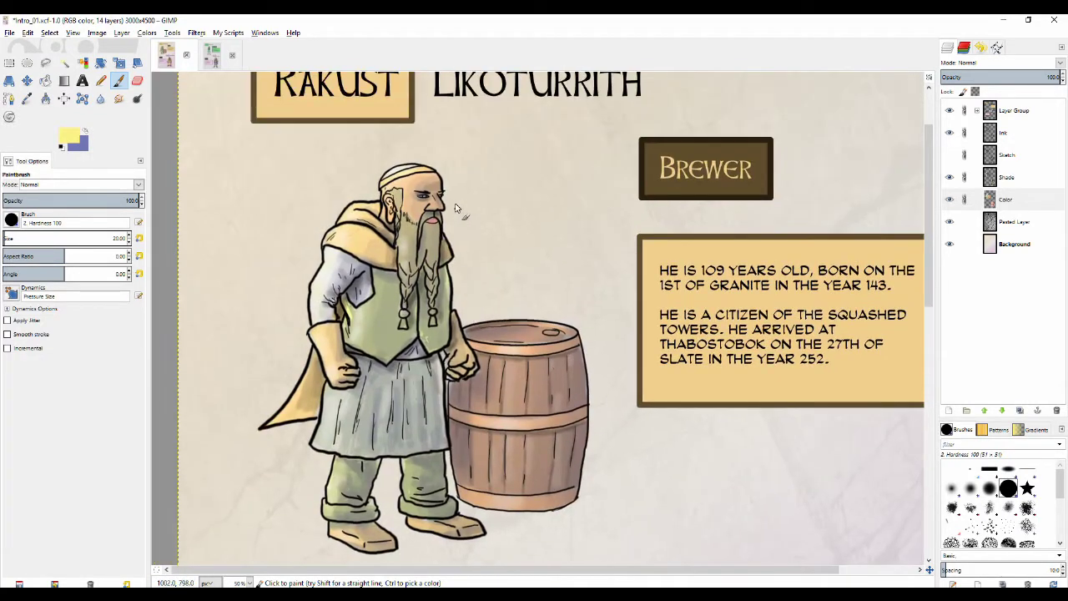
scroll(442, 188, "down", 1)
scroll(442, 317, "down", 3)
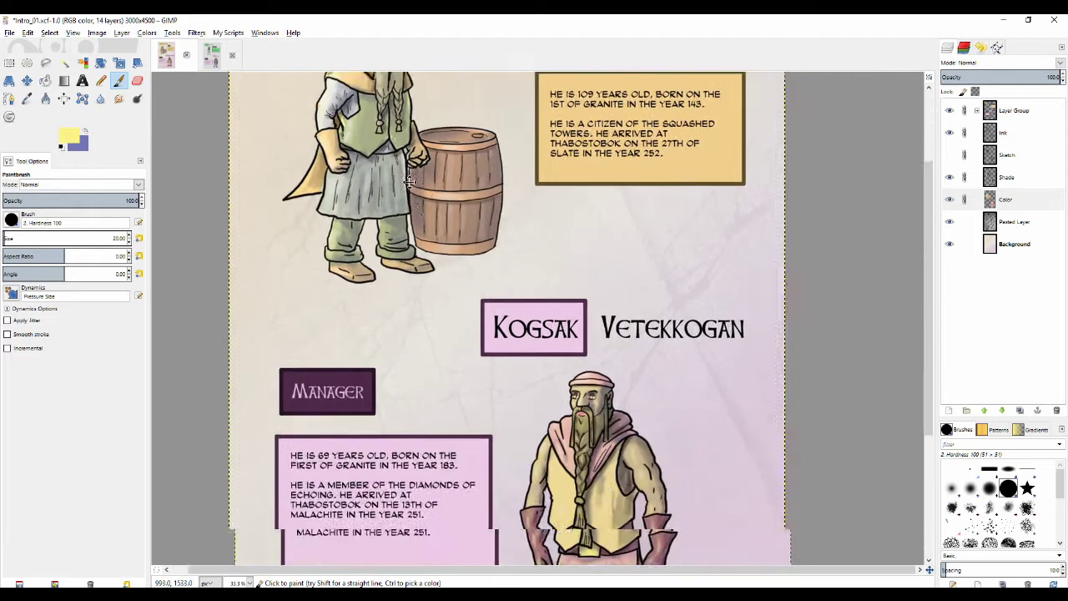
scroll(440, 355, "down", 3)
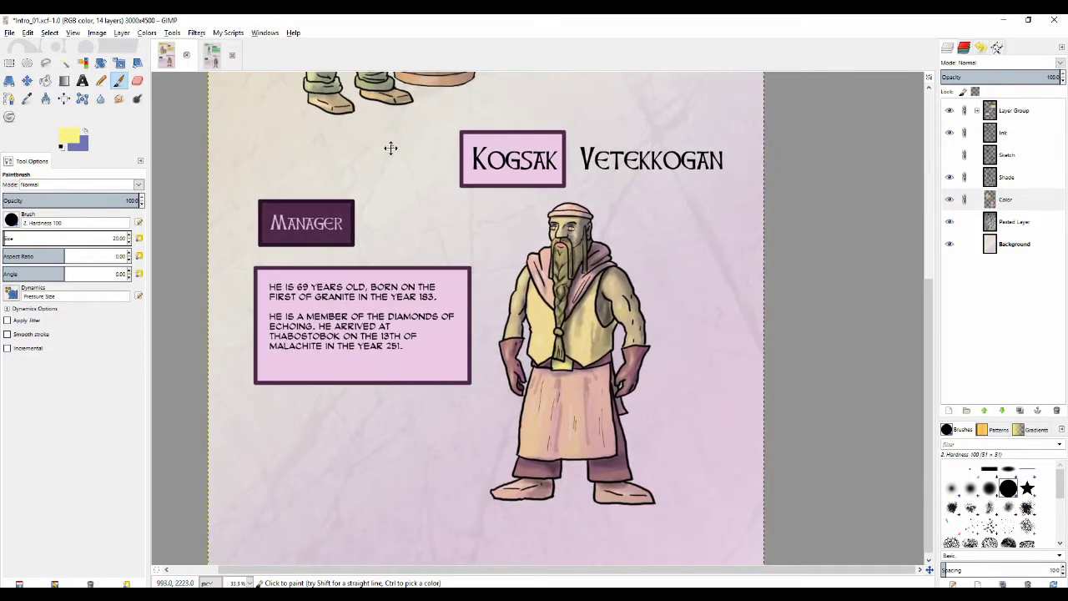
scroll(390, 148, "up", 7)
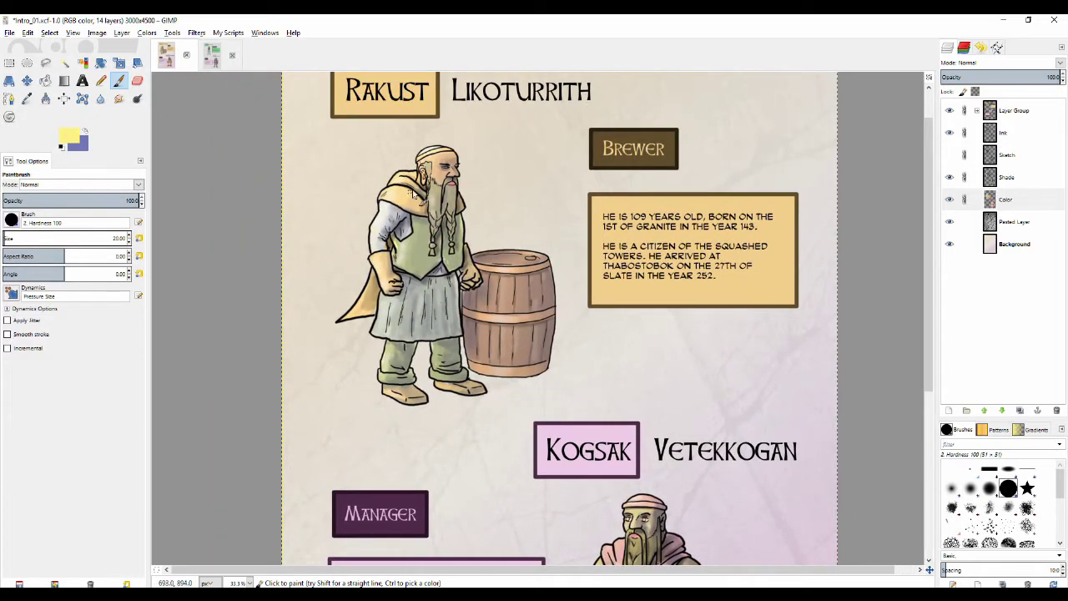
- Focus on the brewer's upper body and step through the Ink, Shade and Color layers, leaving Color active
scroll(333, 188, "up", 1, "ctrl")
scroll(351, 233, "up", 1)
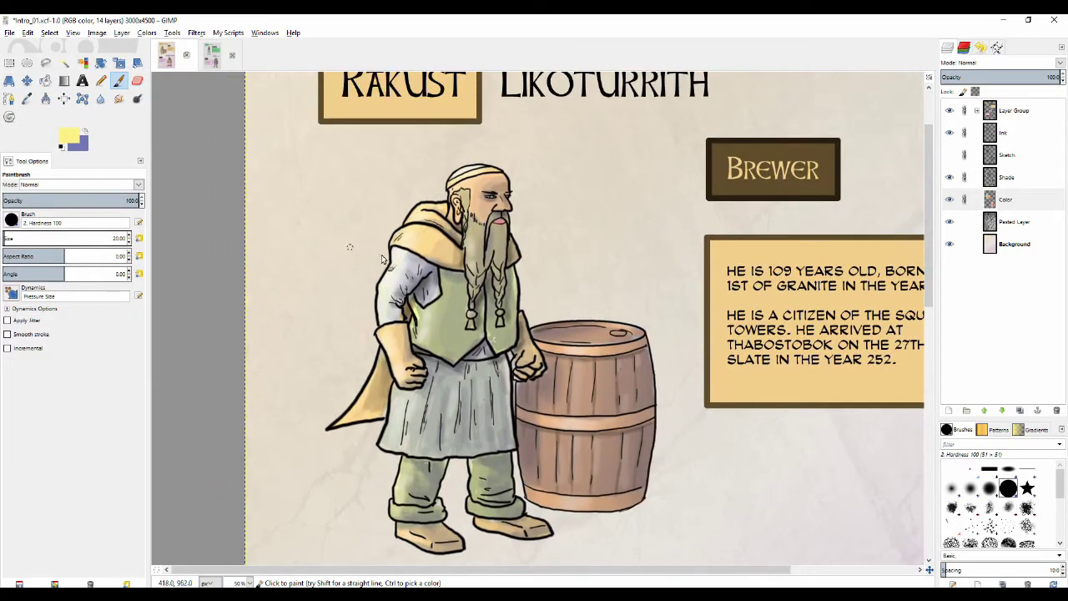
scroll(376, 258, "up", 3, "ctrl")
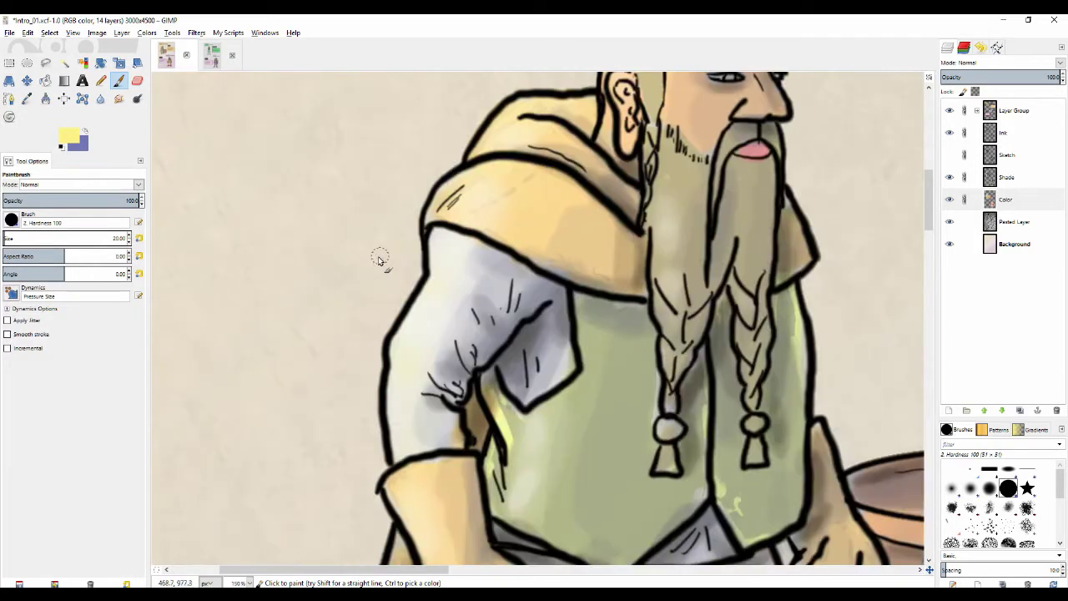
left_click(1011, 179)
left_click(1005, 138)
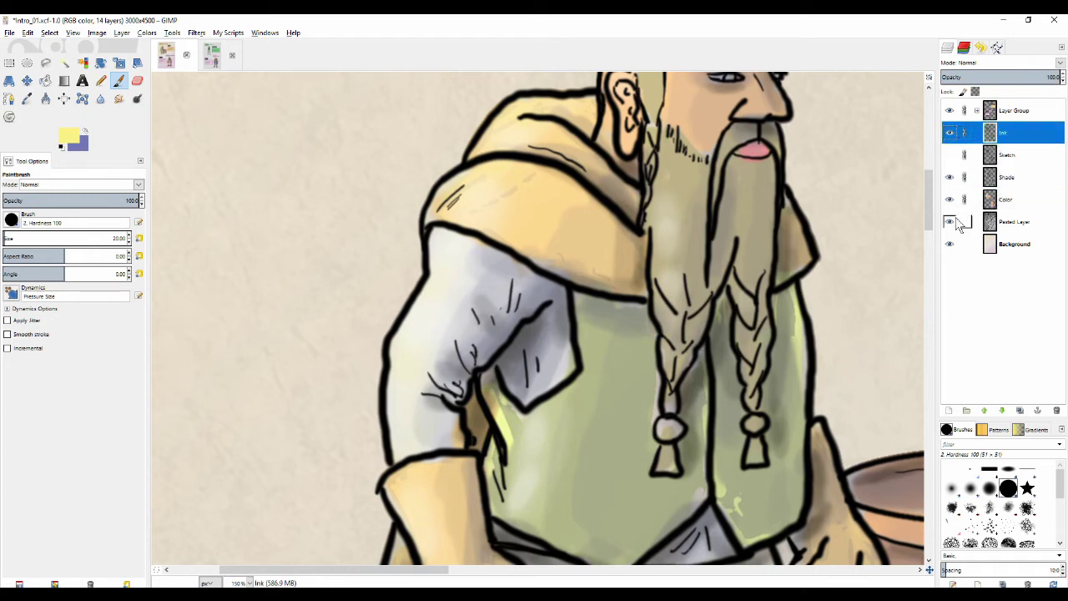
left_click(1013, 183)
left_click(1007, 209)
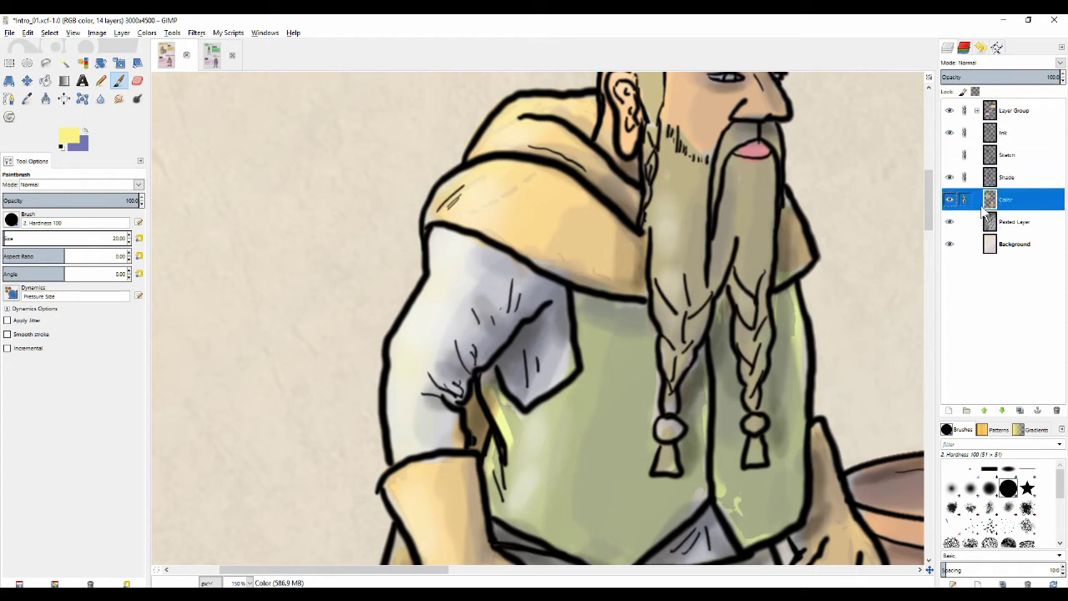
- Hide and reshow the Shade layer and the Ink layer to check what each contributes to the brewer drawing
left_click(949, 178)
left_click(949, 178)
left_click(950, 134)
left_click(950, 133)
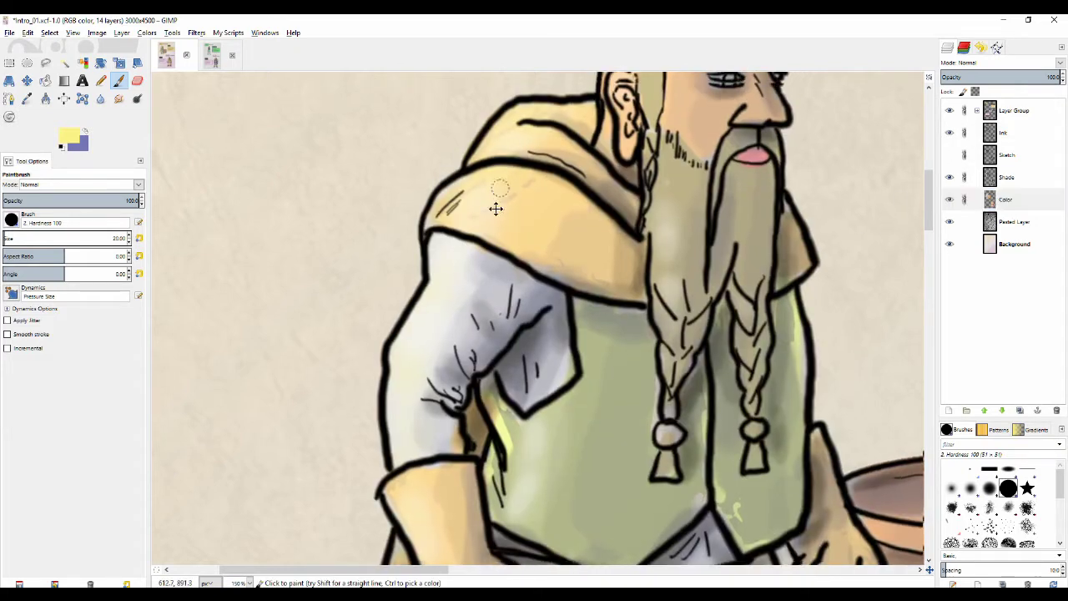
- Inspect the coloring of the brewer's cloak shoulder close up, hiding the Color layer and showing it again
scroll(495, 209, "up", 2)
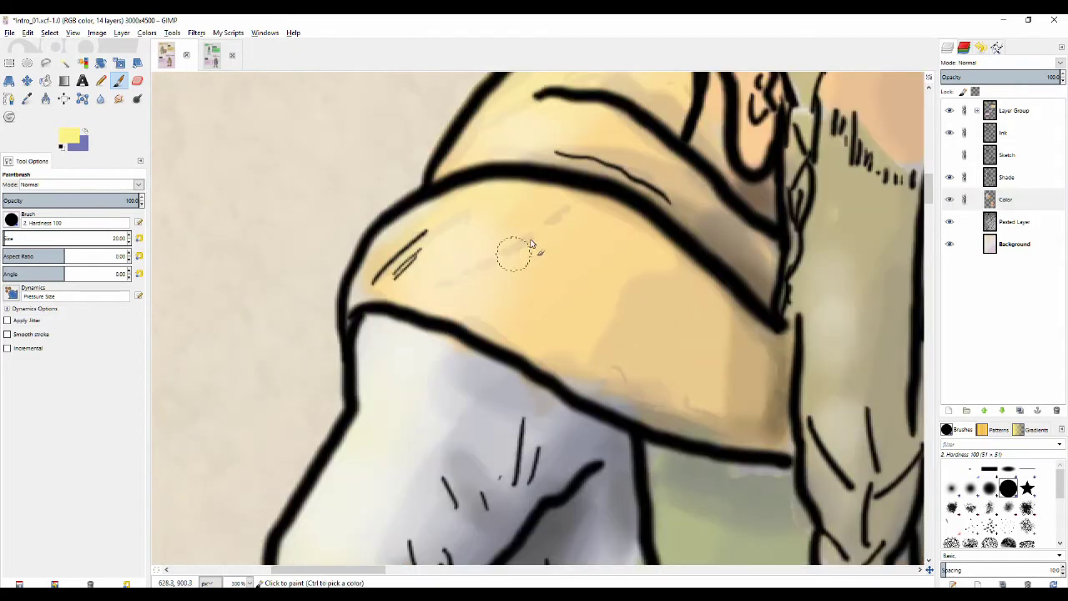
scroll(496, 235, "up", 2)
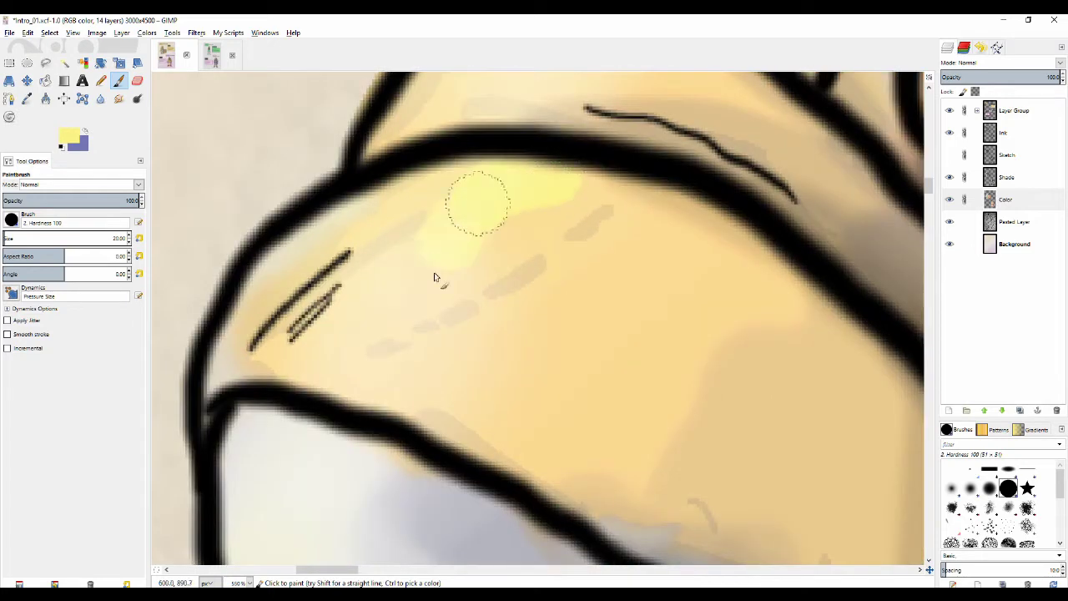
left_click(949, 200)
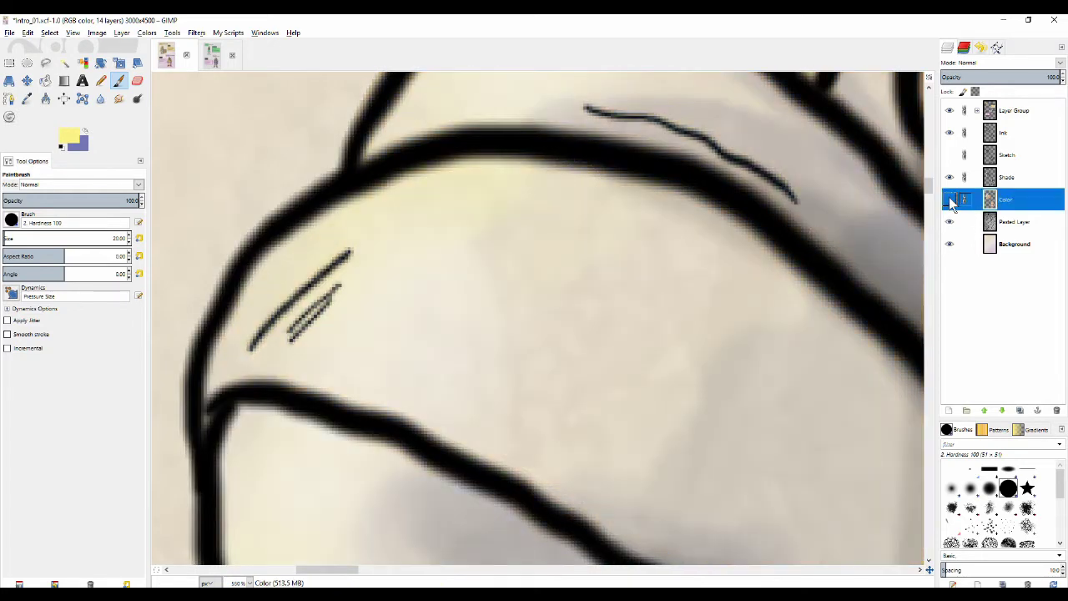
left_click(949, 201)
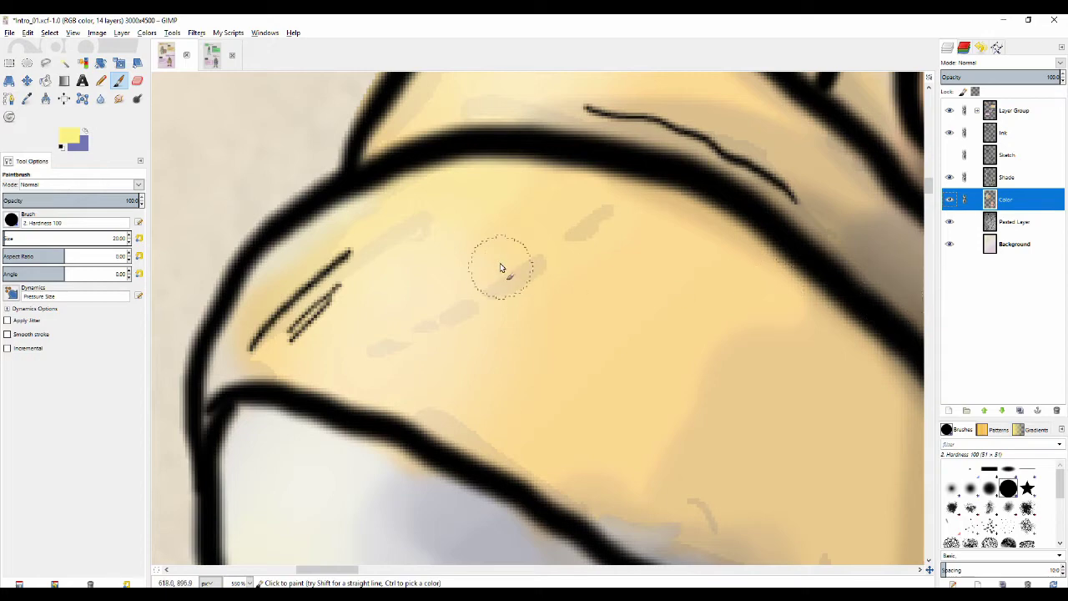
scroll(499, 271, "down", 2)
scroll(480, 288, "down", 2)
scroll(475, 275, "up", 4)
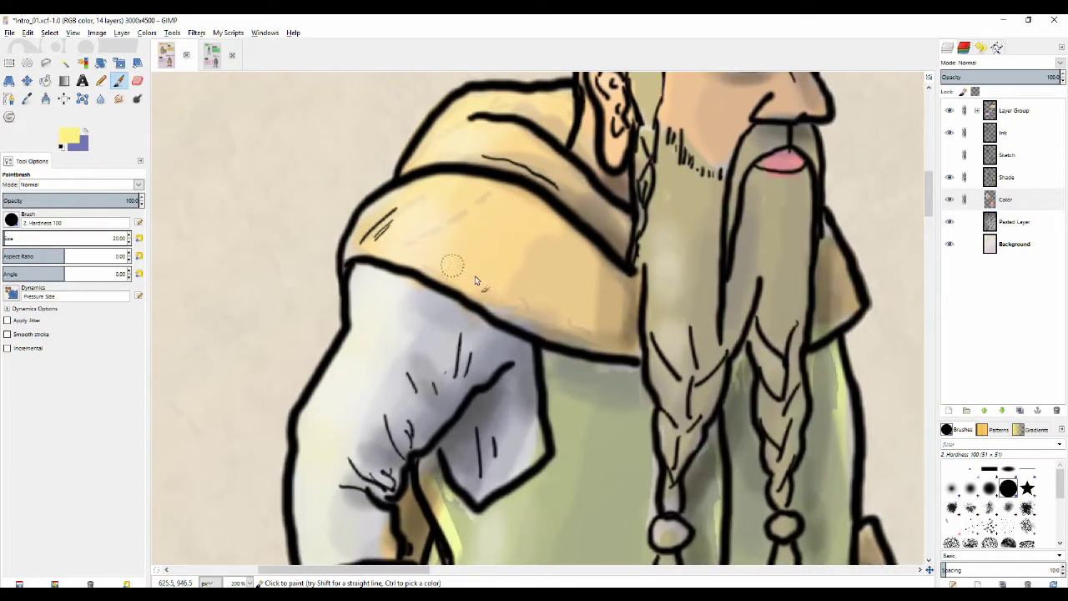
scroll(484, 274, "down", 3)
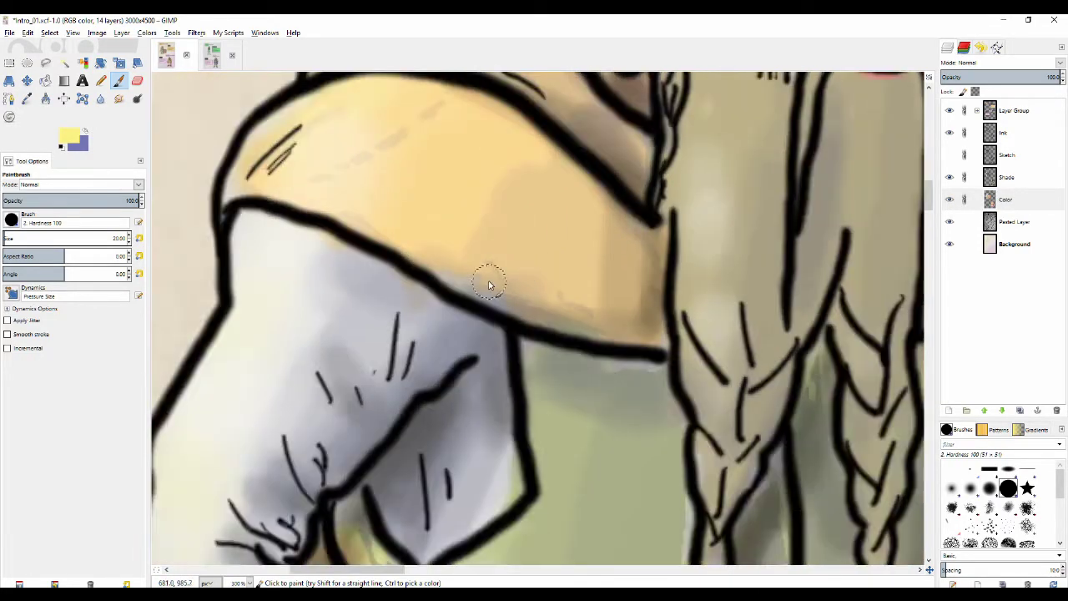
scroll(648, 242, "down", 1)
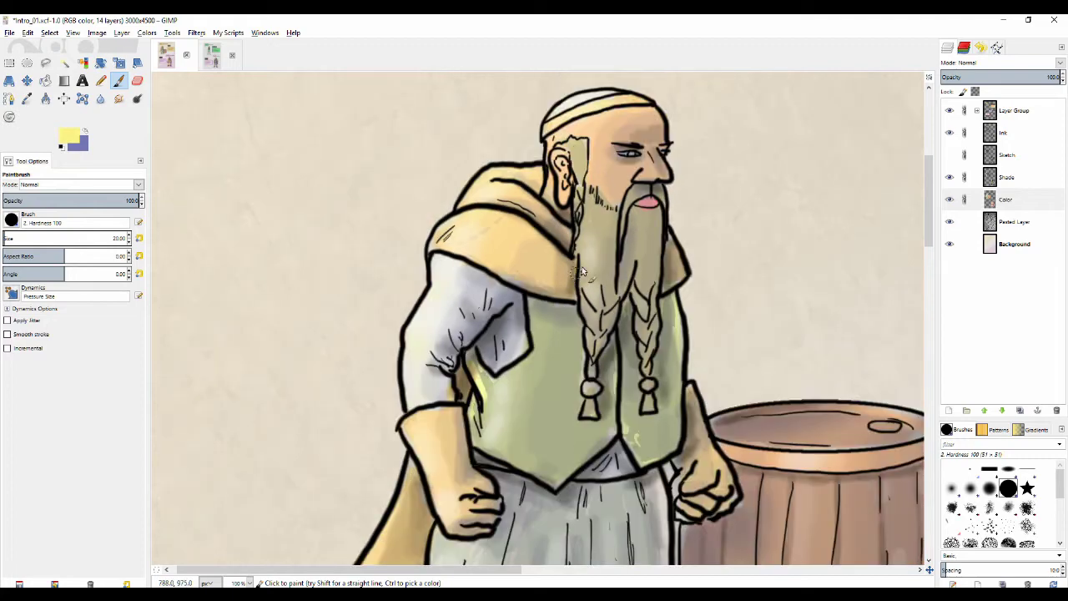
- Make the Sketch layer visible and inspect the sketch lines over the whole brewer figure
left_click(947, 200)
left_click(949, 155)
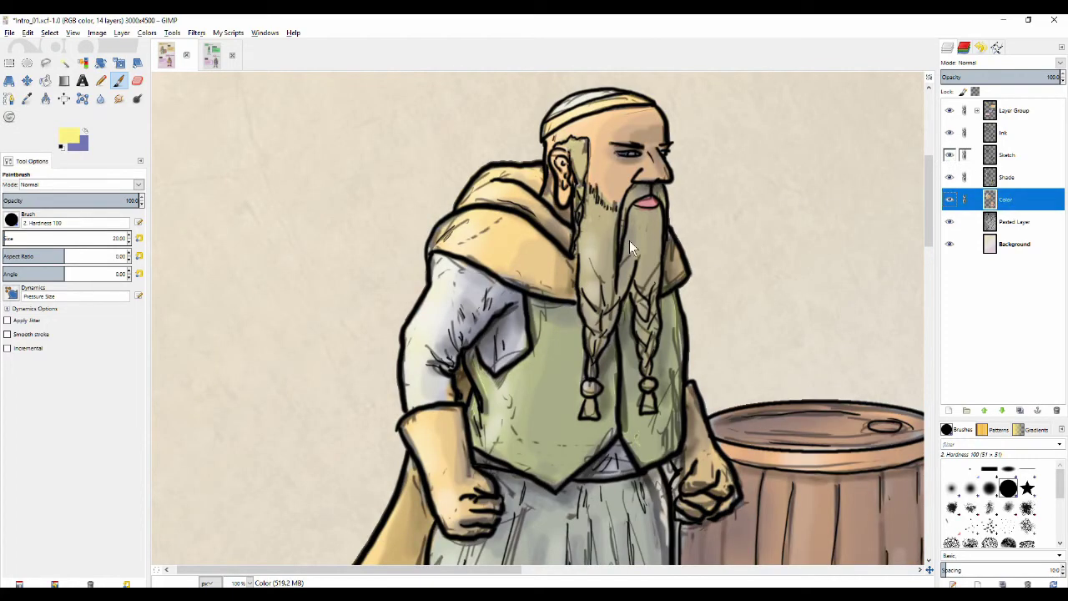
scroll(629, 240, "down", 2)
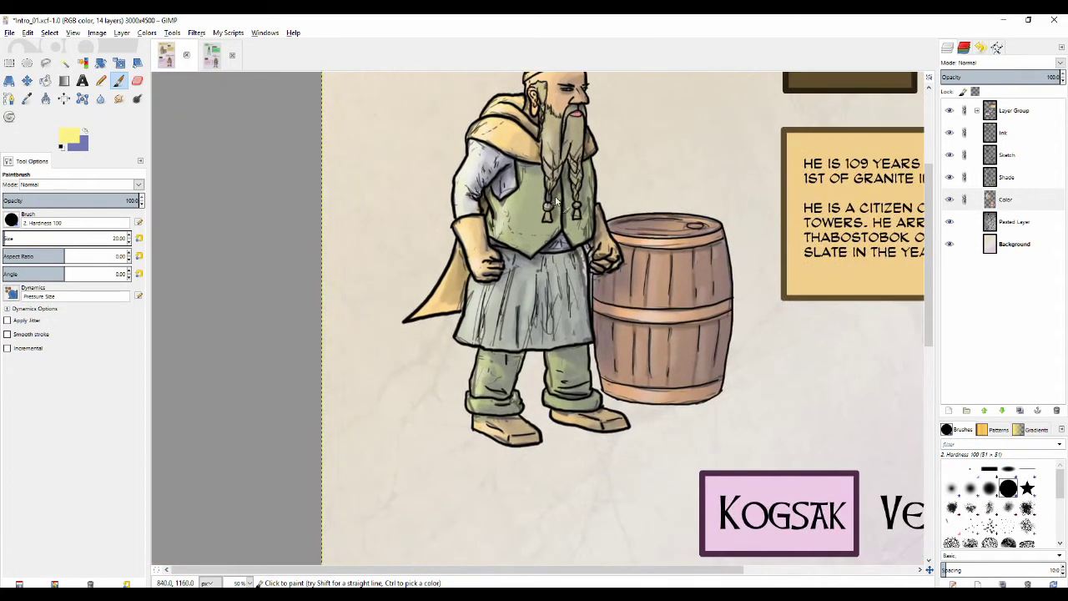
scroll(534, 209, "up", 2)
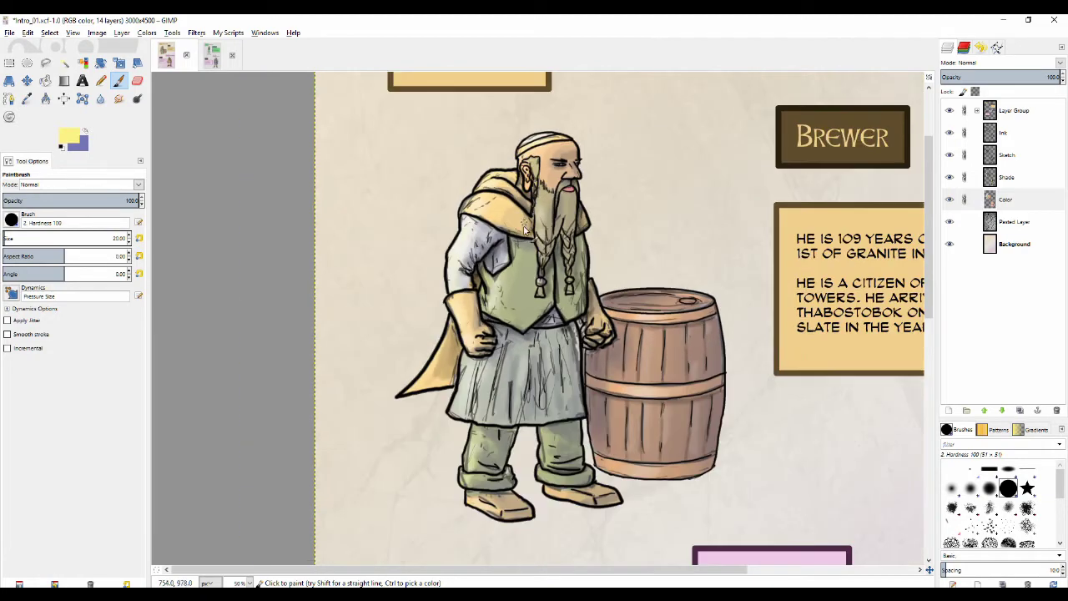
scroll(525, 227, "down", 2)
scroll(486, 321, "up", 2)
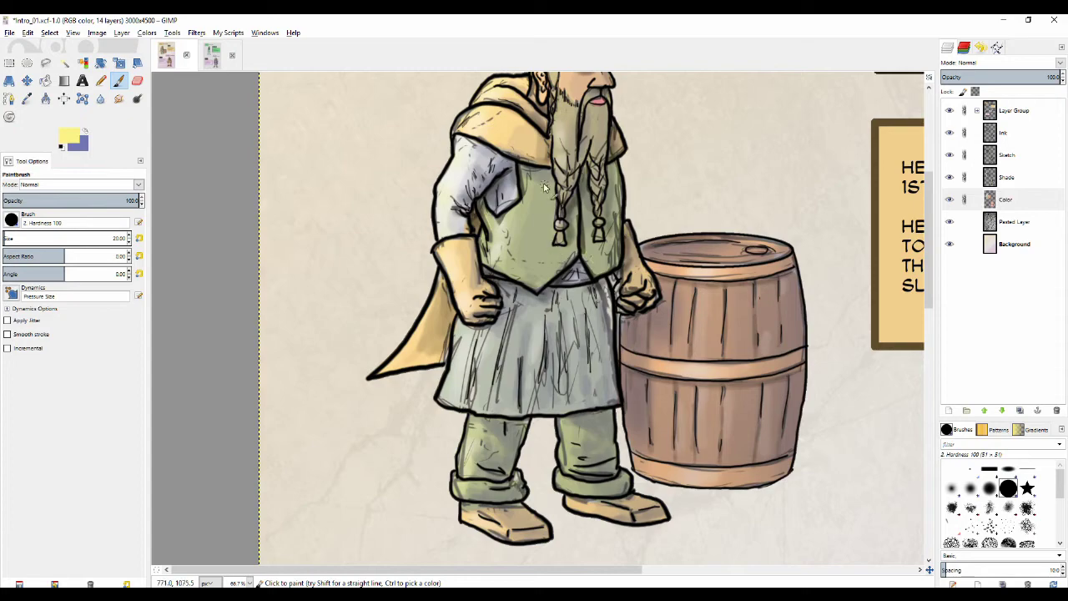
- Hide the Sketch and Shade layers so only the brewer's ink lines and flat colors remain over the background
scroll(550, 252, "down", 2)
scroll(543, 261, "up", 2)
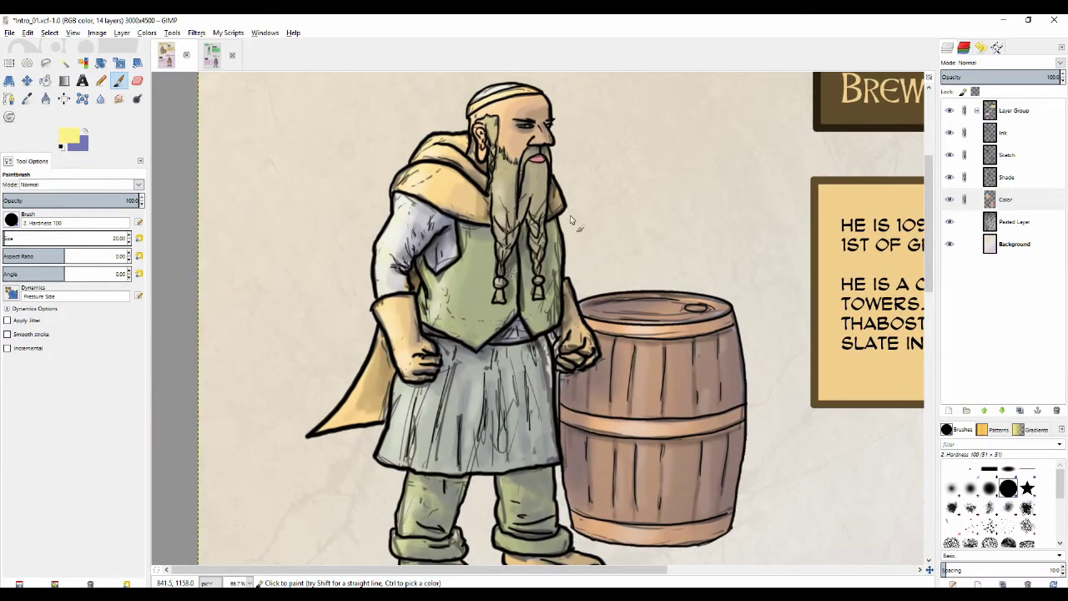
left_click(949, 154)
scroll(394, 191, "down", 3)
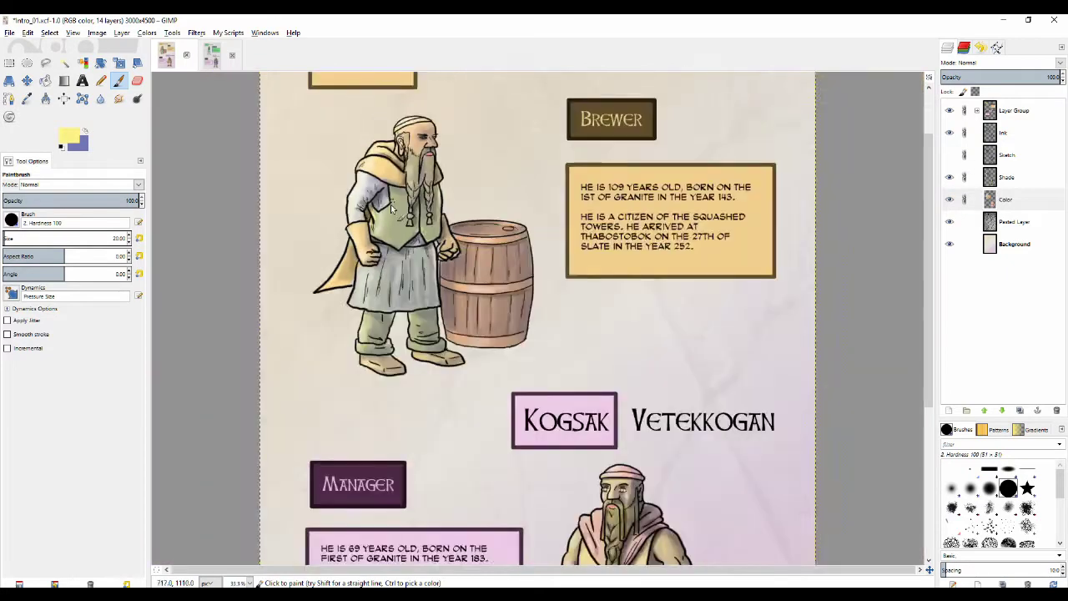
scroll(417, 264, "up", 5)
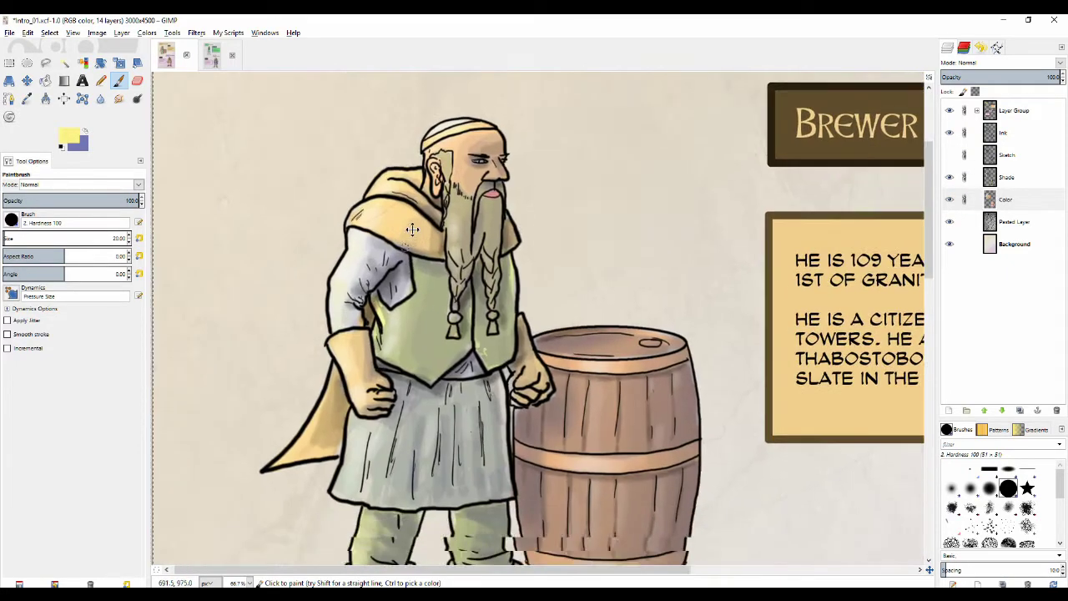
scroll(441, 280, "down", 2)
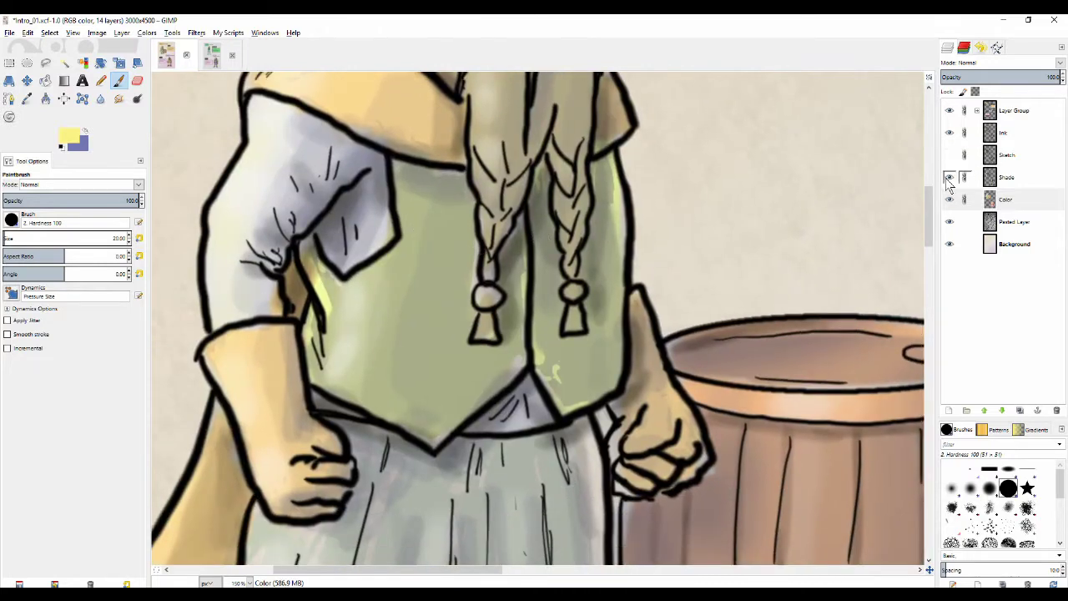
left_click(949, 177)
- Sample the yellow of the arm beside the barrel and paint over the uneven patches on that forearm and hand
left_click_drag(610, 281, 526, 195)
left_click(562, 260, "ctrl")
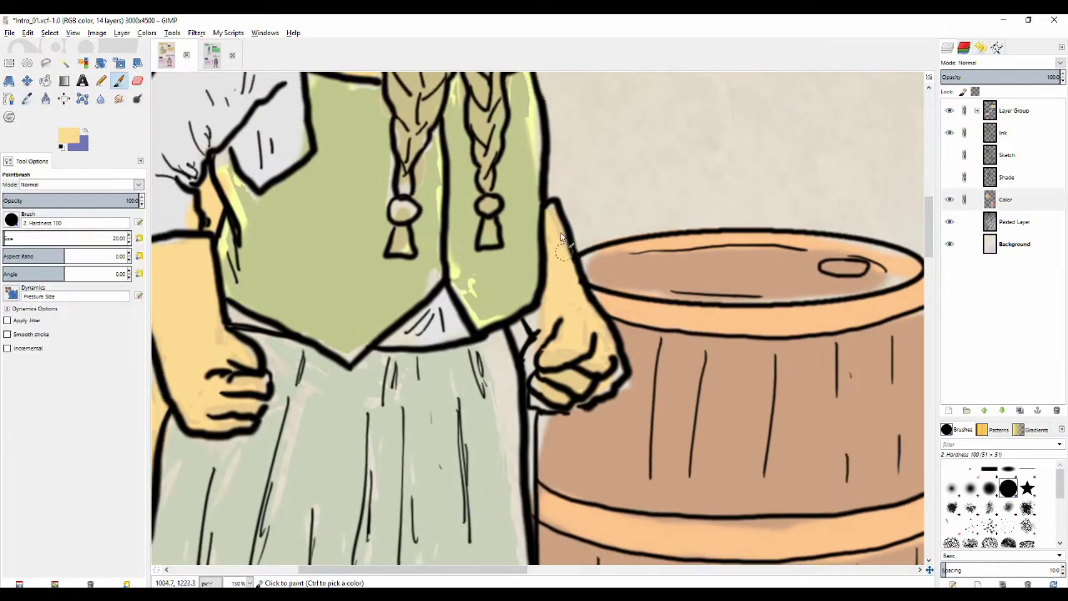
left_click_drag(555, 241, 554, 211)
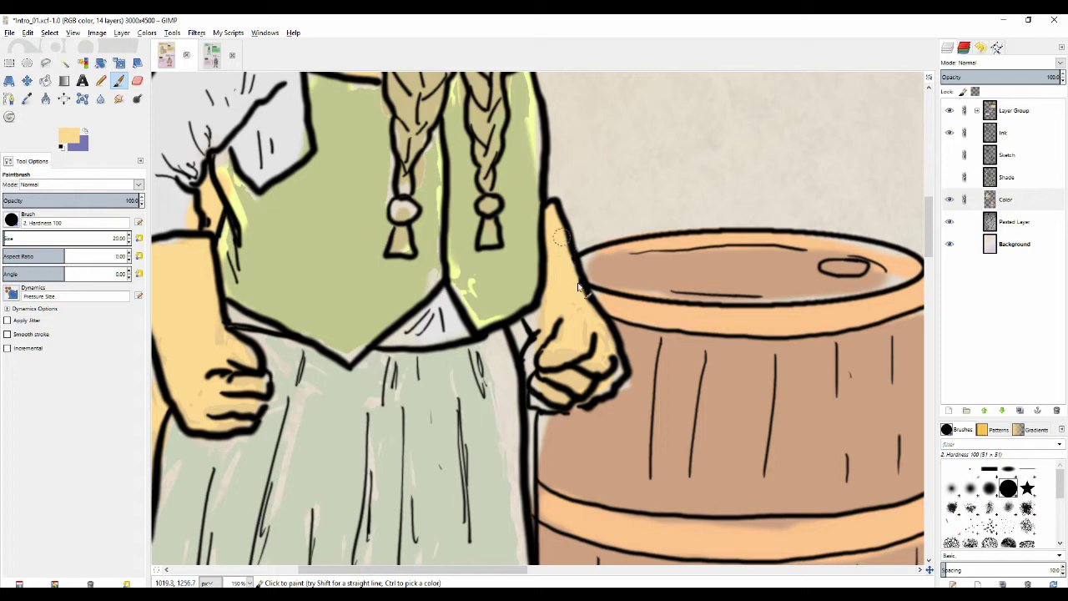
mouse_move(538, 319)
left_mouse_down()
mouse_move(534, 361)
mouse_move(574, 333)
mouse_move(618, 382)
mouse_move(643, 389)
left_mouse_up()
- Sample the vest's green and paint over the pale yellow patches along its front opening and the panel beside the barrel
left_click(507, 221)
key("p")
mouse_move(482, 257)
left_mouse_down()
mouse_move(484, 282)
mouse_move(498, 292)
left_mouse_up()
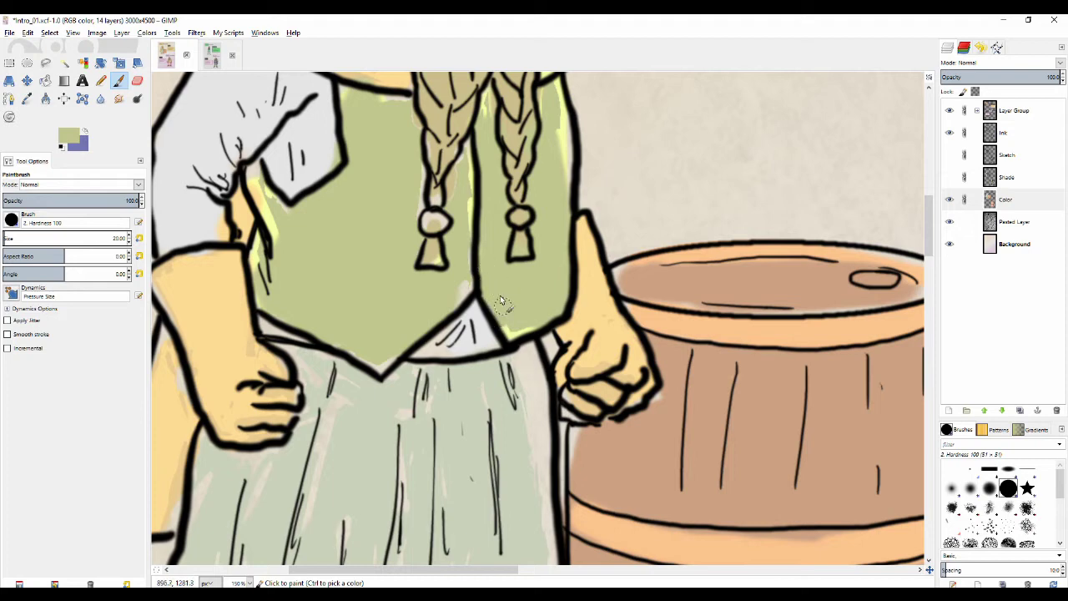
scroll(532, 197, "up", 2)
scroll(532, 197, "right", 1)
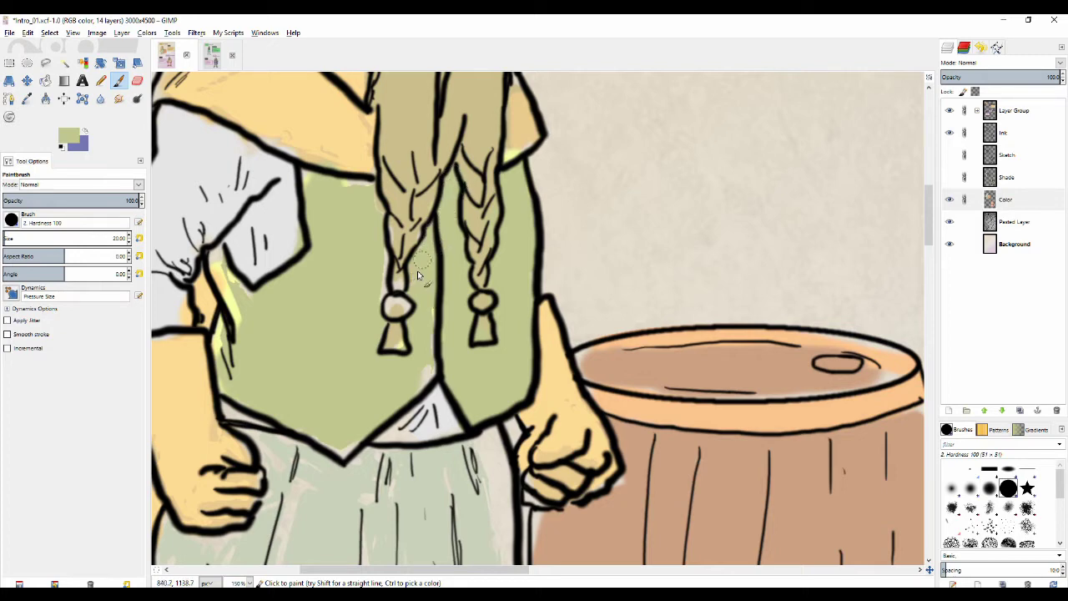
scroll(472, 313, "down", 3)
scroll(471, 312, "left", 3)
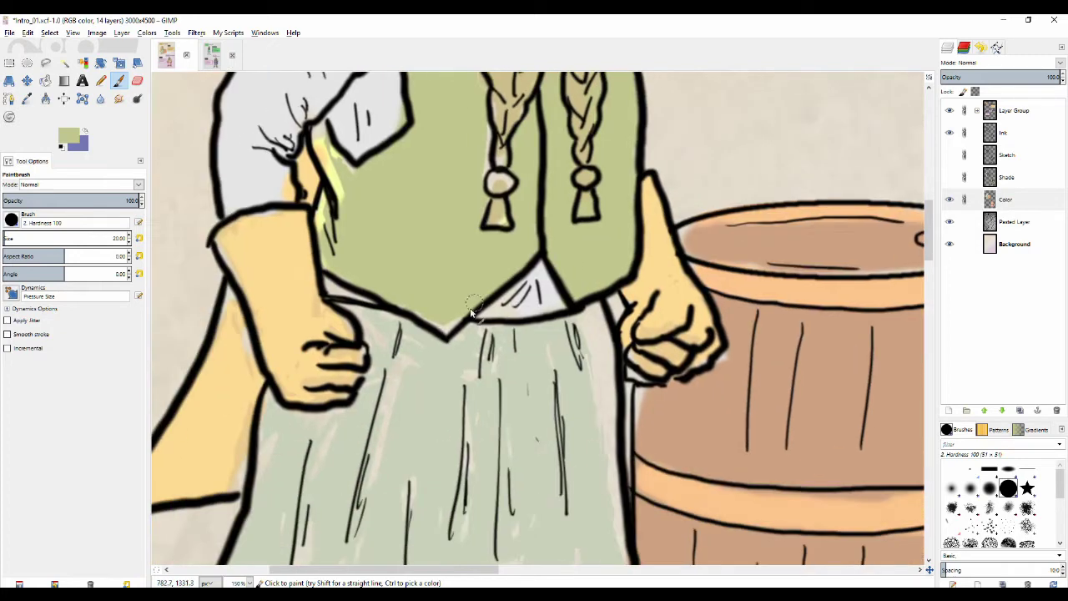
- Cover the yellow streaks at the vest's armhole and the gaps below the cloak hem and beside the braid with the vest green
scroll(461, 196, "up", 2)
scroll(460, 196, "left", 2)
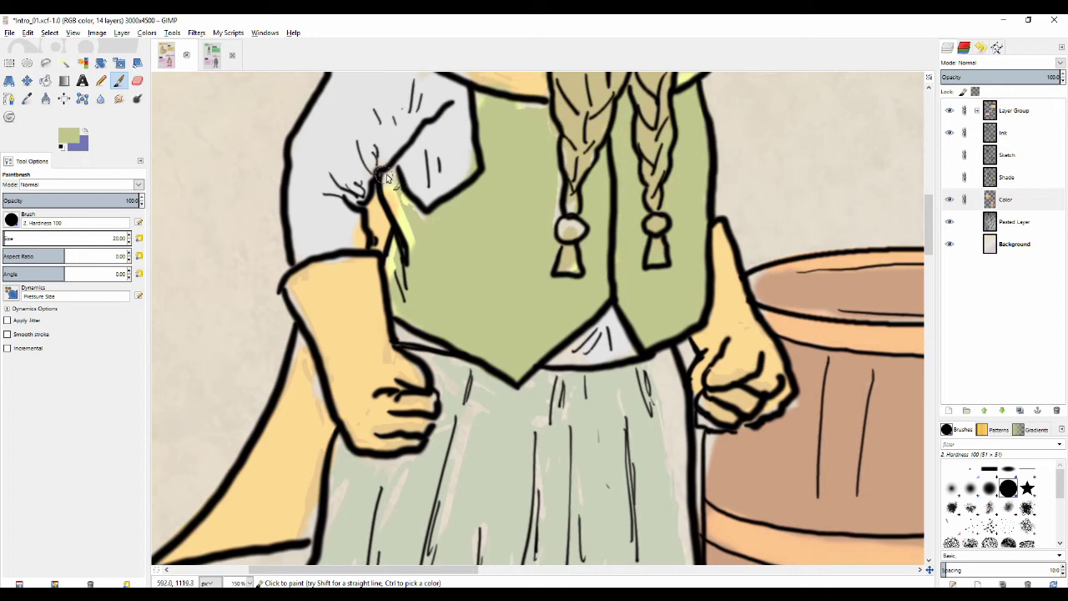
left_click_drag(393, 196, 400, 203)
left_click_drag(405, 261, 395, 252)
scroll(455, 202, "up", 4)
scroll(454, 202, "right", 1)
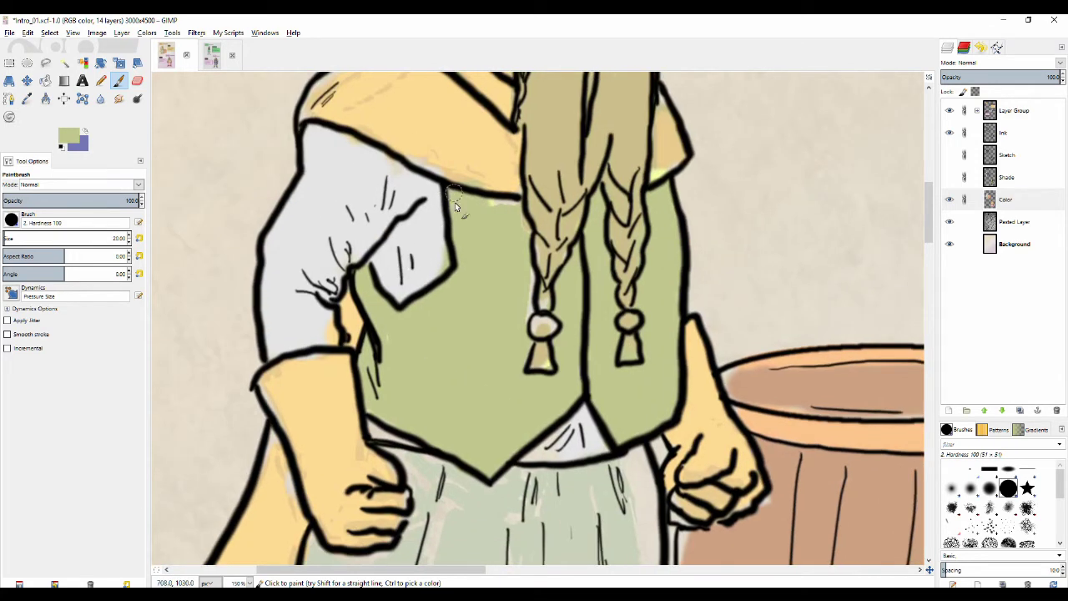
left_click_drag(490, 197, 510, 201)
mouse_move(522, 248)
left_mouse_down()
mouse_move(538, 297)
mouse_move(537, 277)
mouse_move(534, 317)
left_mouse_up()
- Sample the cloak's yellow and smooth out the uneven color on the shoulder cape and hood
scroll(480, 200, "up", 3)
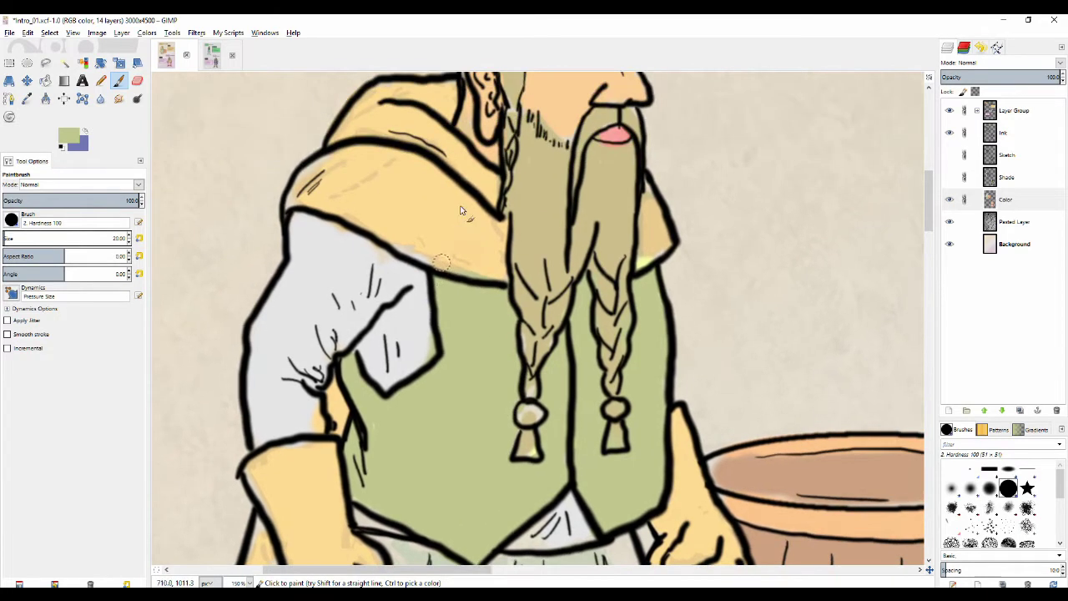
left_click(441, 204, "ctrl")
mouse_move(414, 254)
left_mouse_down()
mouse_move(505, 278)
mouse_move(494, 231)
left_mouse_up()
mouse_move(353, 175)
left_mouse_down()
mouse_move(400, 242)
mouse_move(372, 238)
mouse_move(339, 271)
left_mouse_up()
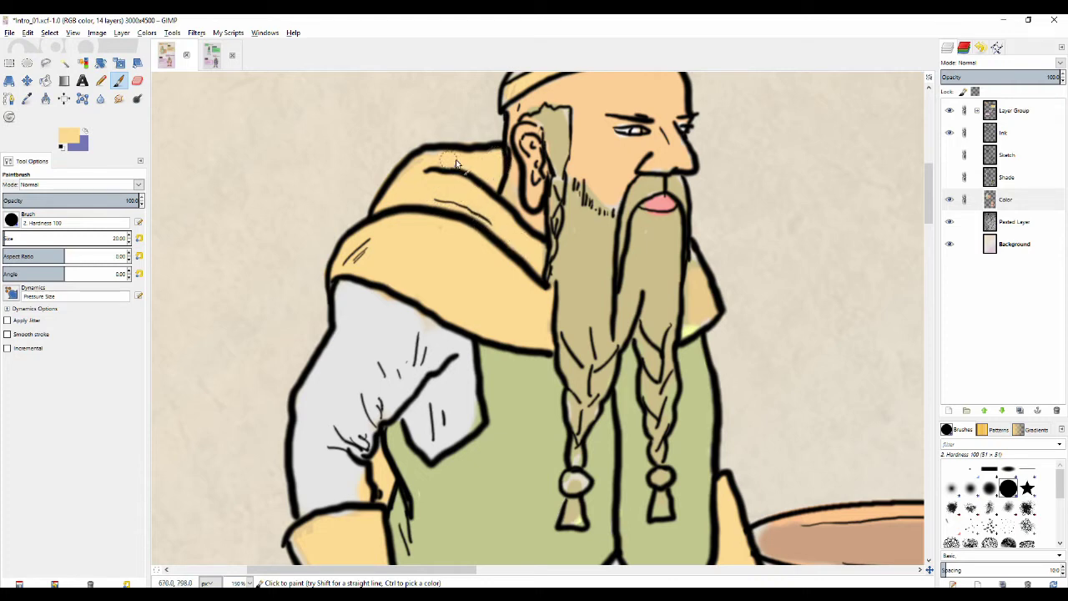
mouse_move(446, 202)
left_mouse_down()
mouse_move(378, 276)
mouse_move(396, 233)
mouse_move(389, 214)
mouse_move(408, 204)
left_mouse_up()
left_click(443, 182, "ctrl")
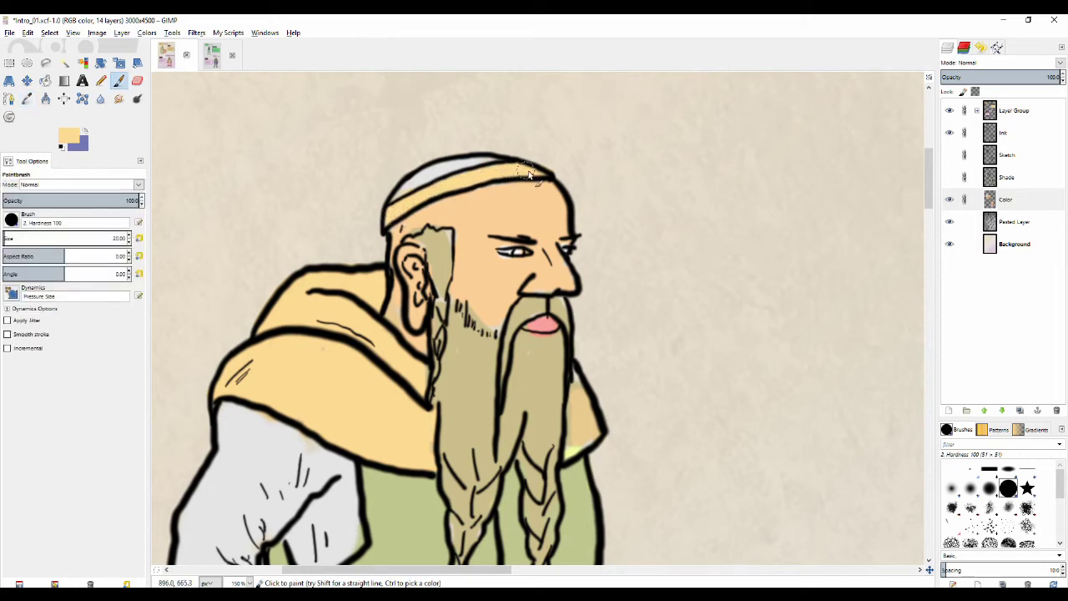
left_click_drag(450, 204, 439, 205)
- Sample the face's skin tone and even out the forehead and the area around the eye
left_click(473, 194, "ctrl")
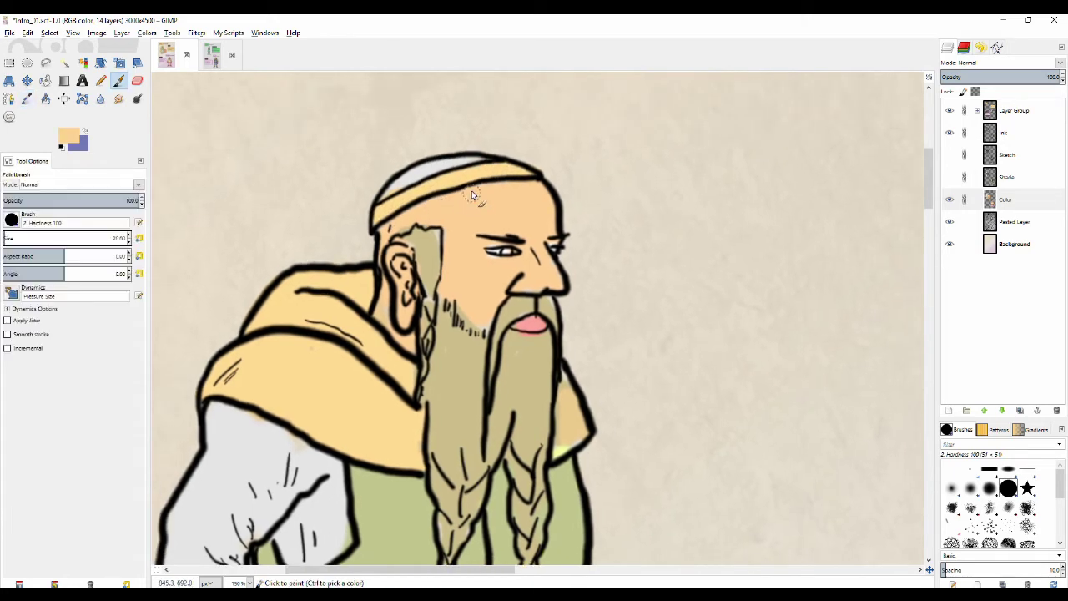
left_click_drag(498, 191, 467, 202)
left_click_drag(486, 240, 488, 254)
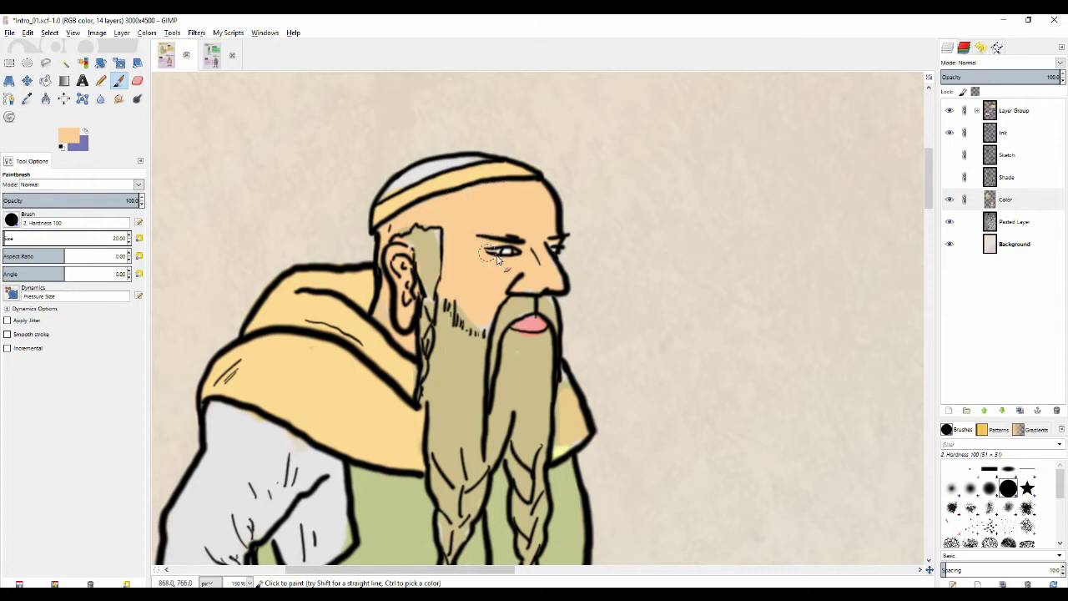
- Fill the sideburn and the beard's upper edge with the sampled beard color, touching up the adjoining cheek in skin tone
left_click(424, 241, "ctrl")
left_click_drag(433, 234, 437, 240)
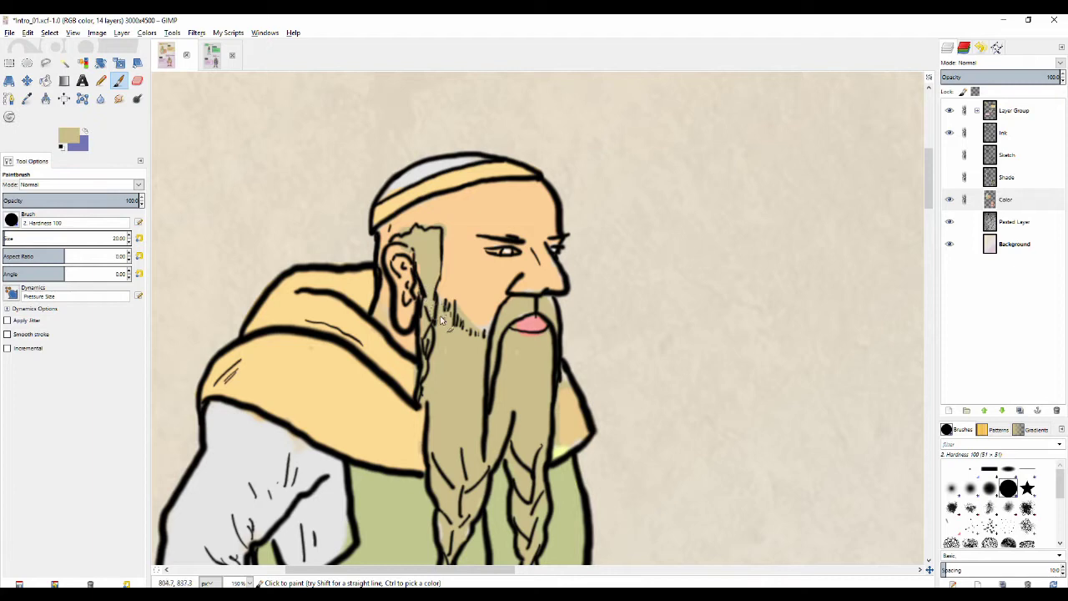
mouse_move(439, 319)
left_mouse_down()
mouse_move(491, 335)
mouse_move(512, 324)
mouse_move(464, 309)
mouse_move(451, 290)
mouse_move(486, 323)
left_mouse_up()
left_click(488, 292, "ctrl")
mouse_move(525, 290)
left_mouse_down()
mouse_move(473, 270)
mouse_move(500, 296)
mouse_move(508, 278)
mouse_move(490, 306)
mouse_move(506, 311)
mouse_move(481, 305)
mouse_move(434, 326)
left_mouse_up()
left_click(493, 267, "ctrl")
left_click(503, 282, "ctrl")
left_click(486, 307, "ctrl")
- Repaint the small part of the cape visible behind the beard with the sampled cloak yellow
left_click_drag(436, 395, 440, 263)
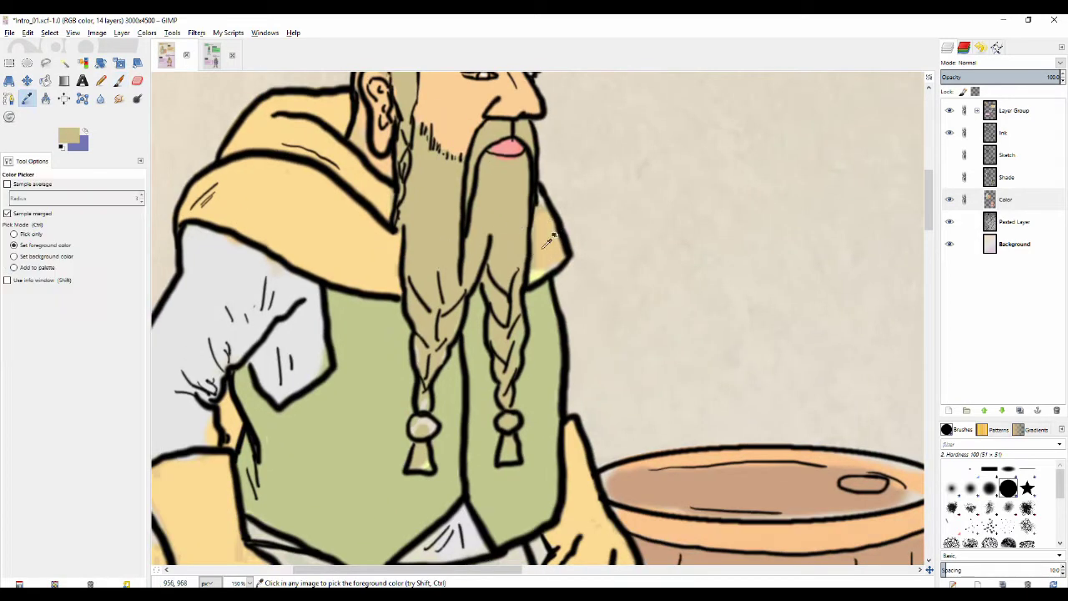
key("p")
left_click(550, 260, "ctrl")
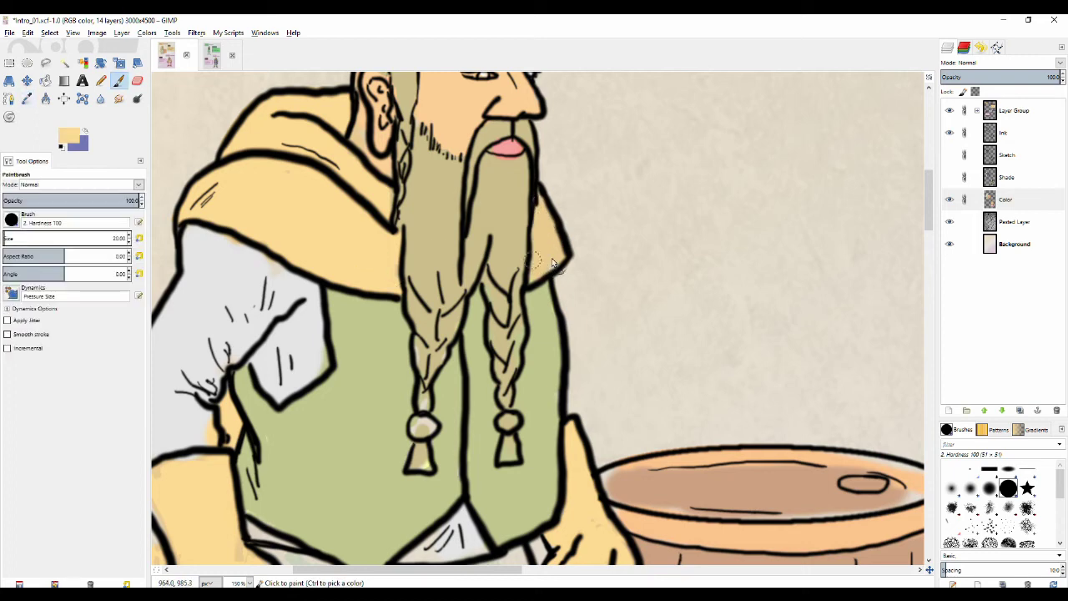
mouse_move(550, 261)
left_mouse_down()
mouse_move(531, 199)
mouse_move(539, 258)
mouse_move(540, 214)
mouse_move(558, 252)
left_mouse_up()
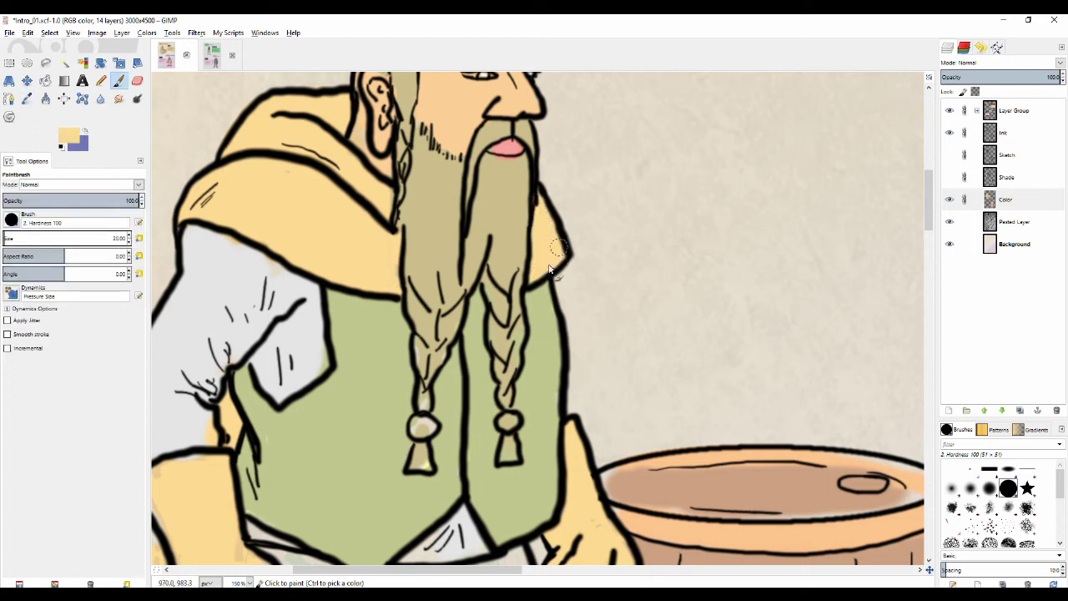
- Sample the skin tone and touch up the neck behind the ear and the temple below the headband
scroll(443, 180, "down", 1)
left_click_drag(443, 180, 503, 255)
scroll(493, 153, "up", 1)
left_click(494, 165, "ctrl")
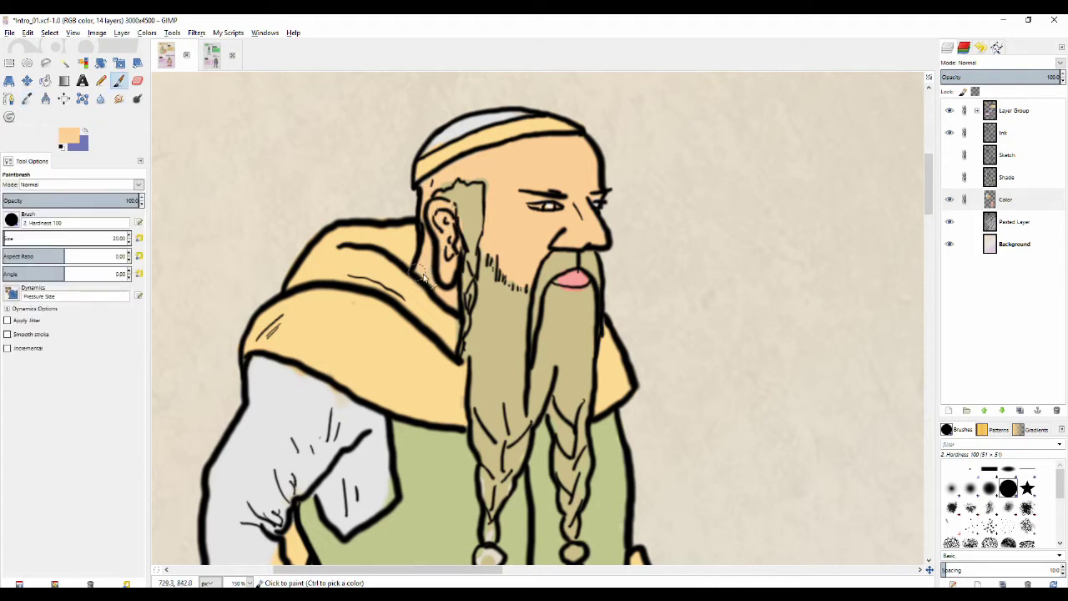
left_click_drag(433, 249, 427, 225)
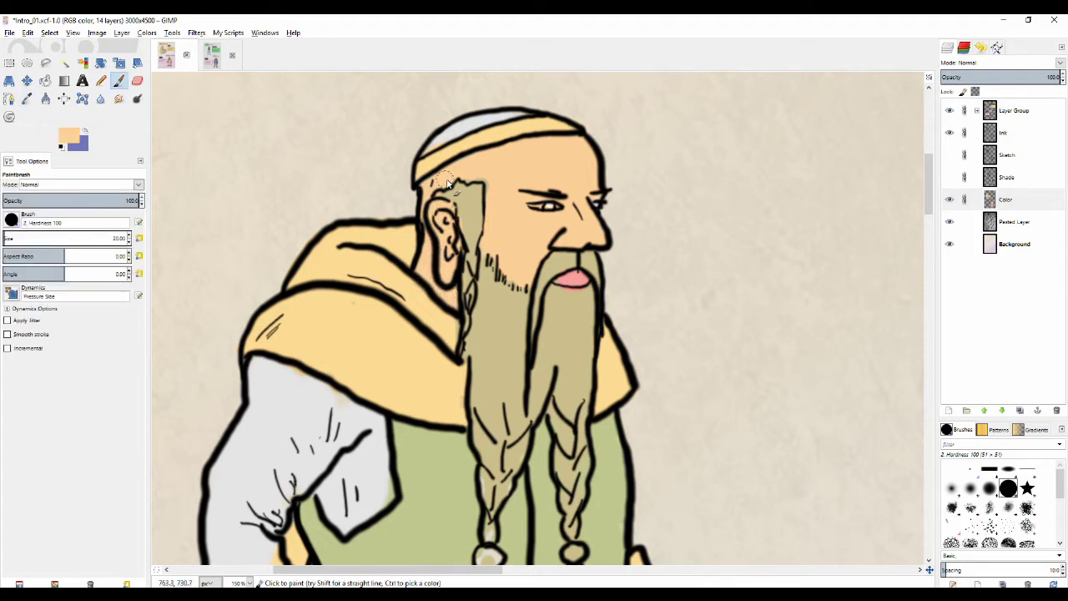
- Sample the shirt's light grey and clean up the sleeve below the cape and around the elbow folds
scroll(465, 178, "down", 5)
scroll(459, 179, "left", 3)
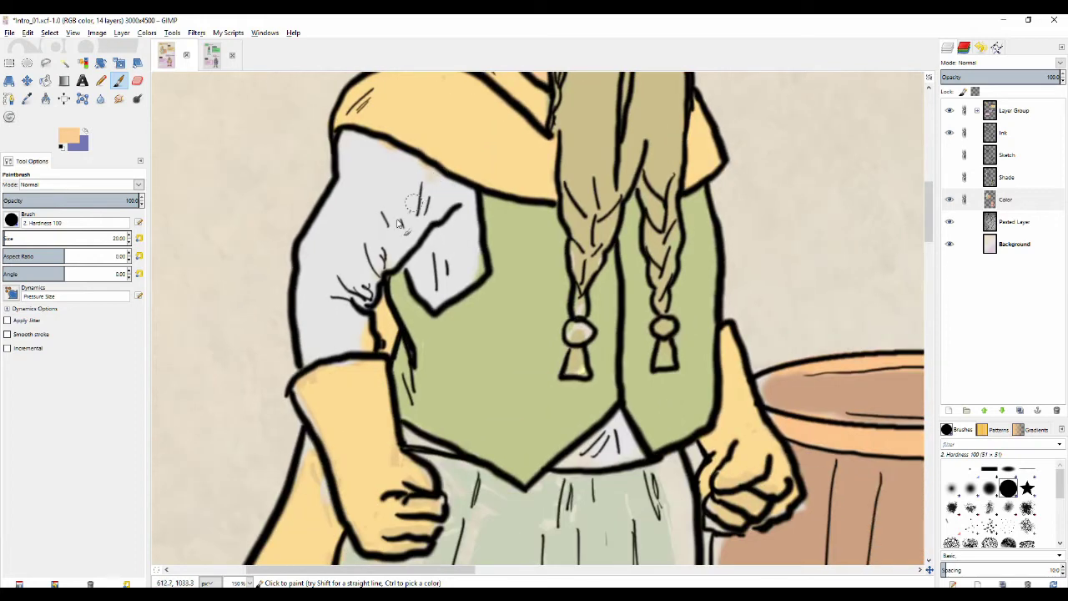
left_click(425, 167, "ctrl")
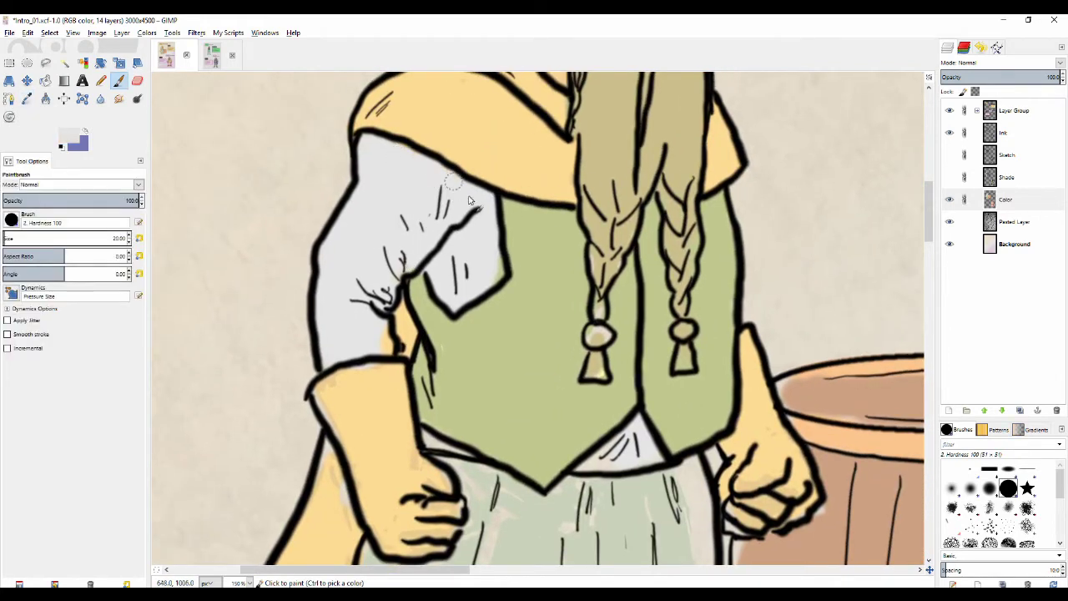
scroll(401, 267, "down", 3)
scroll(401, 267, "left", 2)
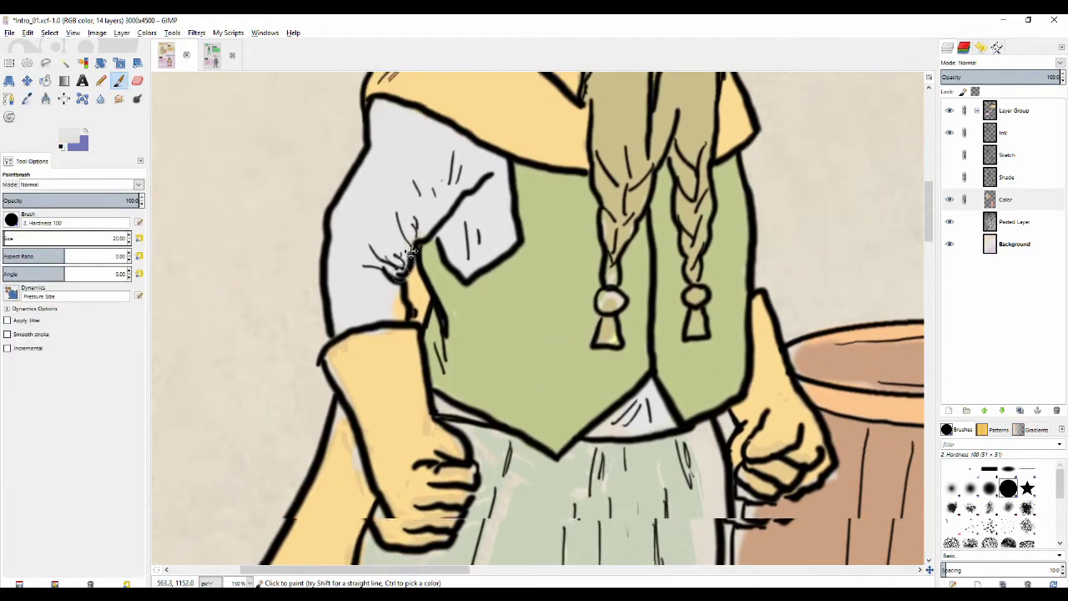
key("o")
key("p")
left_click_drag(425, 243, 438, 253)
- Repaint the forearm and fist beside the cloak tail, and the tail itself, with the sampled yellow
scroll(442, 261, "down", 2)
scroll(442, 261, "left", 1)
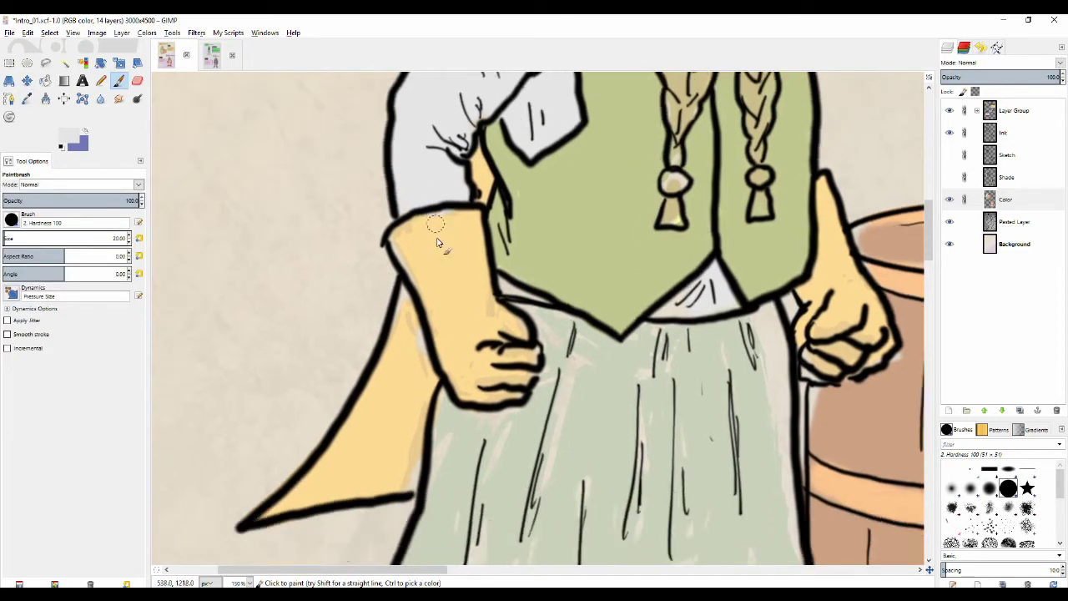
left_click(409, 237, "ctrl")
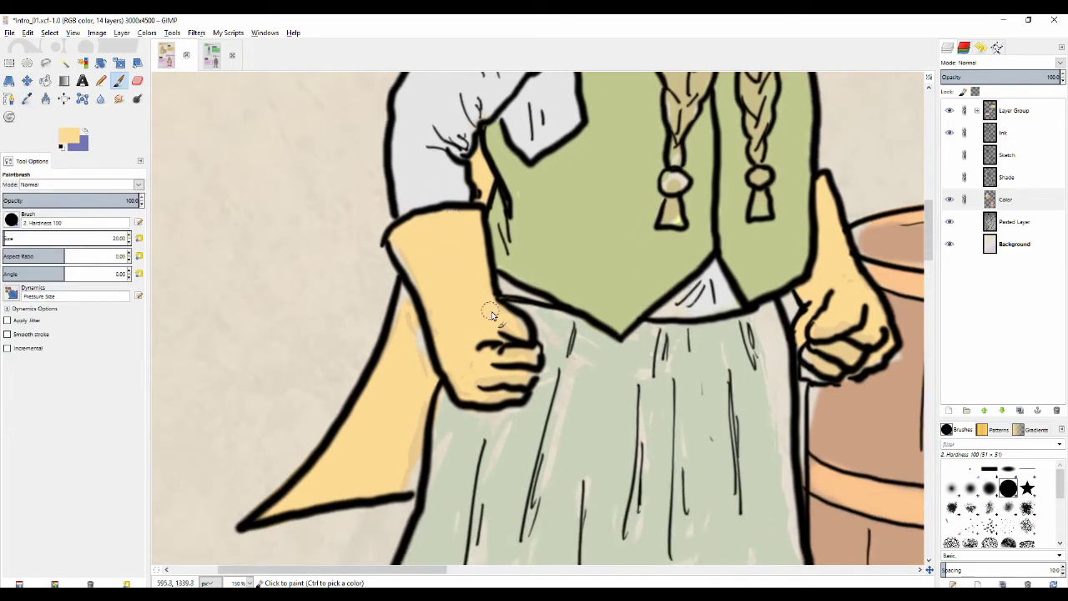
left_click_drag(492, 311, 522, 332)
scroll(453, 222, "down", 2)
scroll(453, 222, "left", 1)
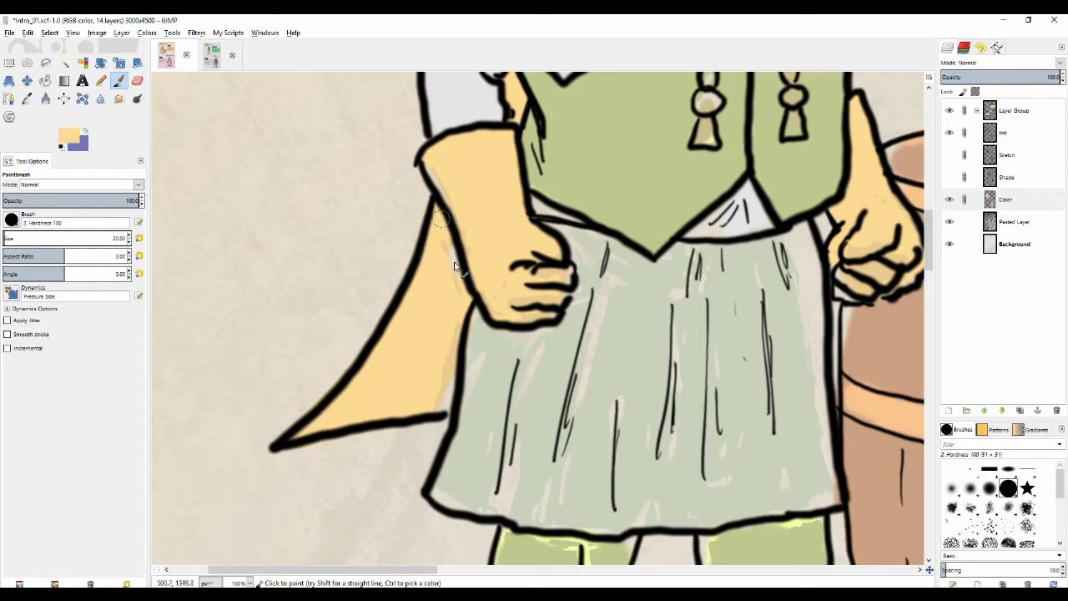
scroll(461, 309, "down", 2)
scroll(451, 251, "left", 1)
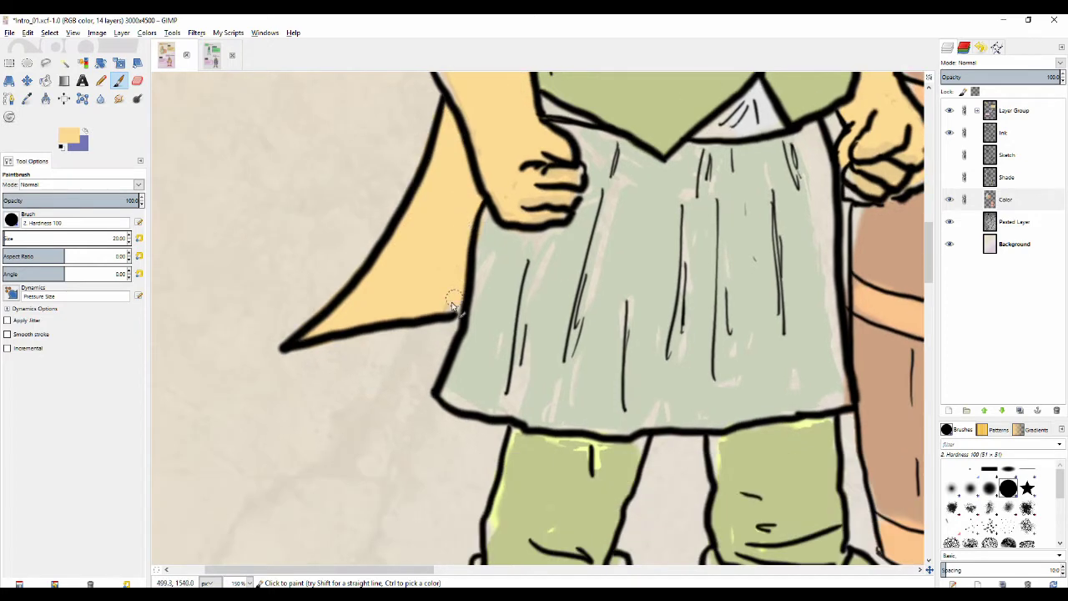
- Sample the trousers' green and paint over the bright yellow patches and gaps on both trouser legs and cuffs
scroll(451, 307, "down", 3)
scroll(450, 309, "right", 2)
key("o")
left_click(446, 327)
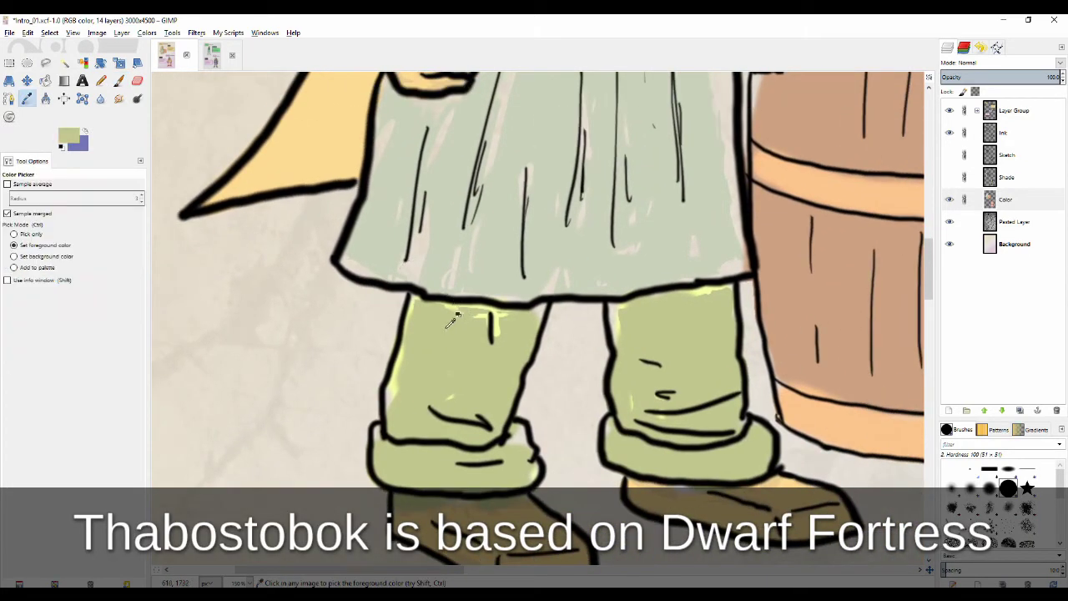
key("p")
mouse_move(421, 302)
left_mouse_down()
mouse_move(463, 306)
mouse_move(481, 326)
mouse_move(472, 335)
mouse_move(535, 315)
left_mouse_up()
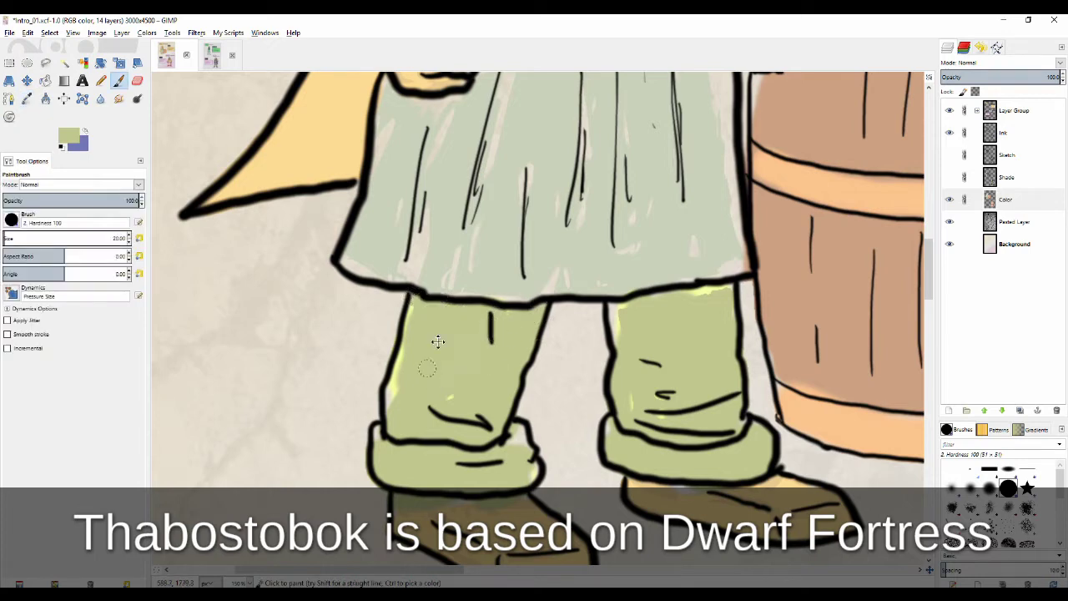
mouse_move(436, 341)
left_mouse_down()
mouse_move(481, 255)
mouse_move(446, 281)
left_mouse_up()
mouse_move(439, 316)
left_mouse_down()
mouse_move(429, 350)
mouse_move(442, 354)
left_mouse_up()
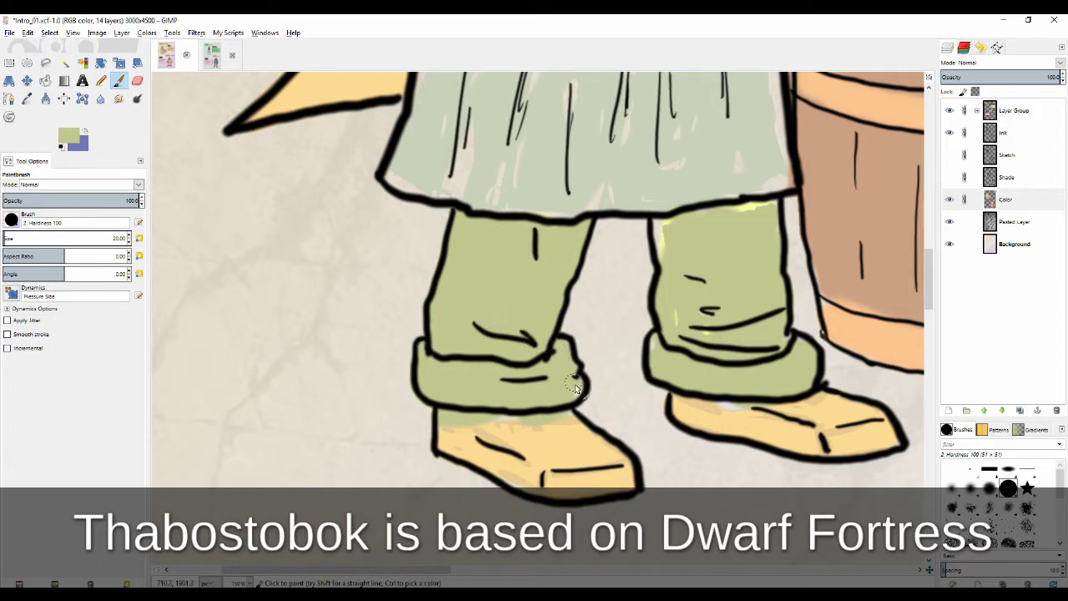
scroll(547, 308, "right", 4)
scroll(541, 282, "up", 1)
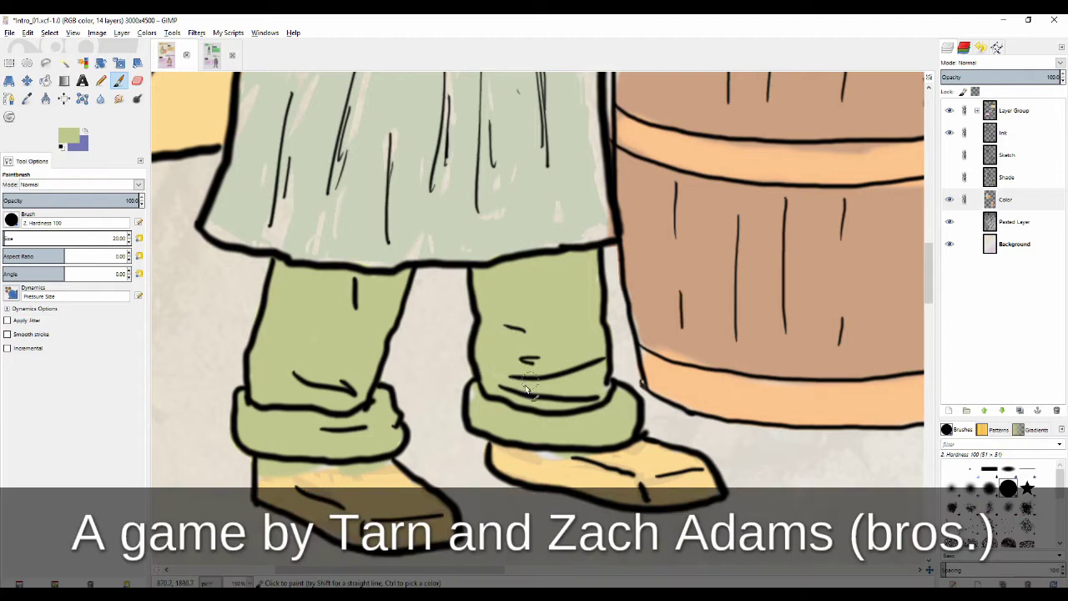
- Sample the shoes' yellow and paint over the green, white and grey patches on both shoes
left_click_drag(474, 389, 546, 301)
left_click(447, 409, "ctrl")
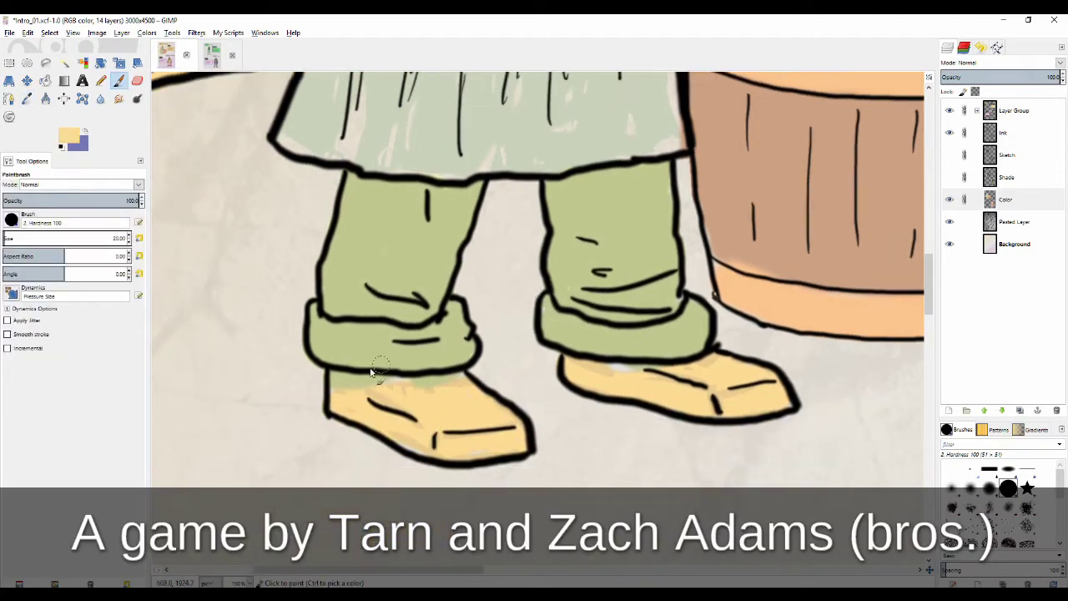
mouse_move(372, 377)
left_mouse_down()
mouse_move(464, 386)
mouse_move(467, 412)
left_mouse_up()
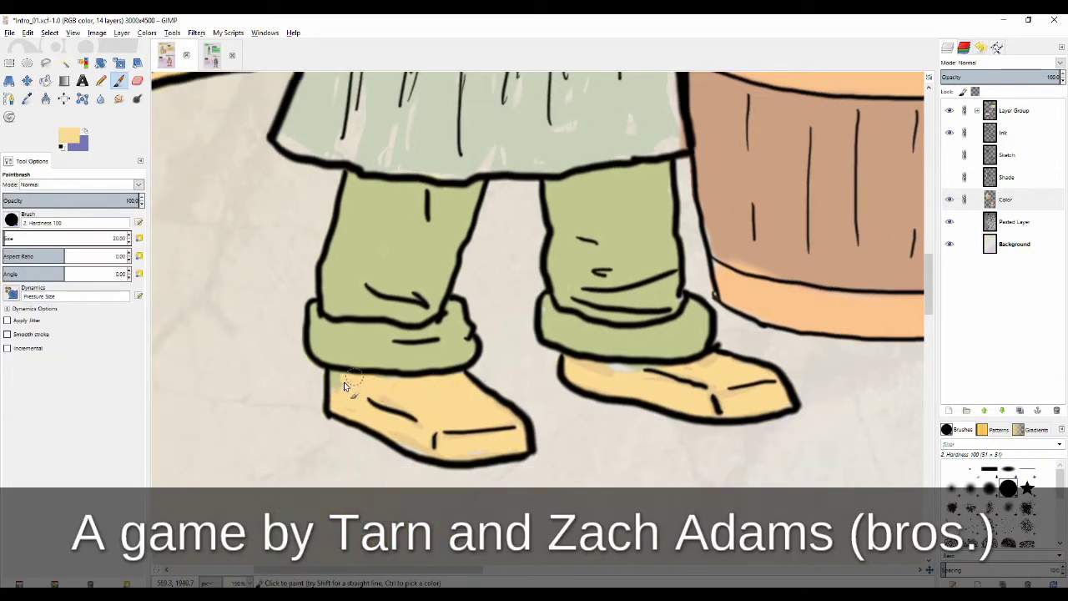
left_click_drag(343, 386, 342, 393)
left_click_drag(433, 455, 488, 455)
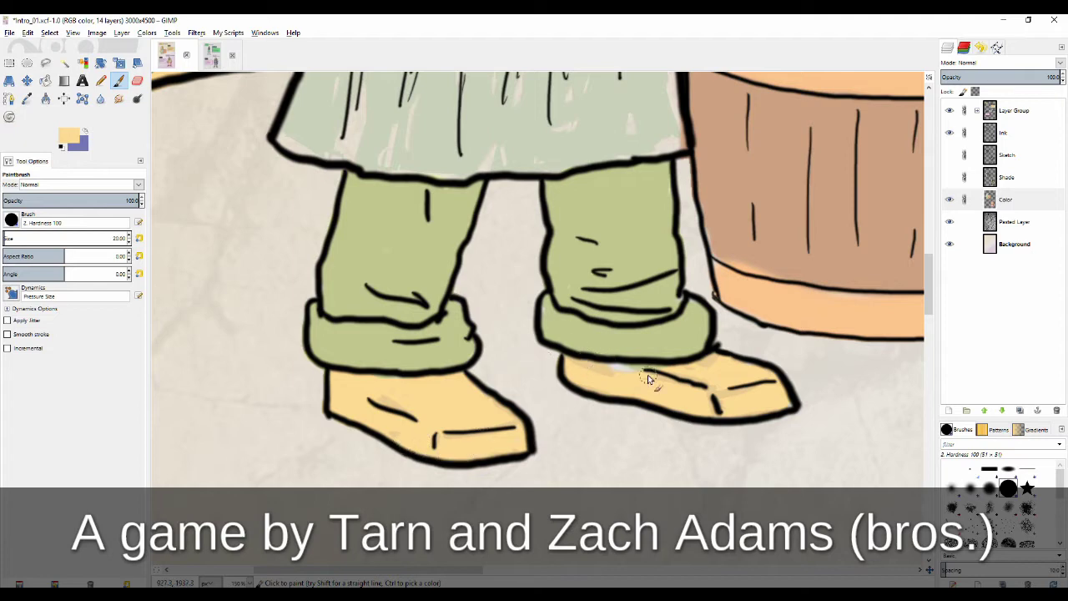
left_click_drag(587, 369, 664, 368)
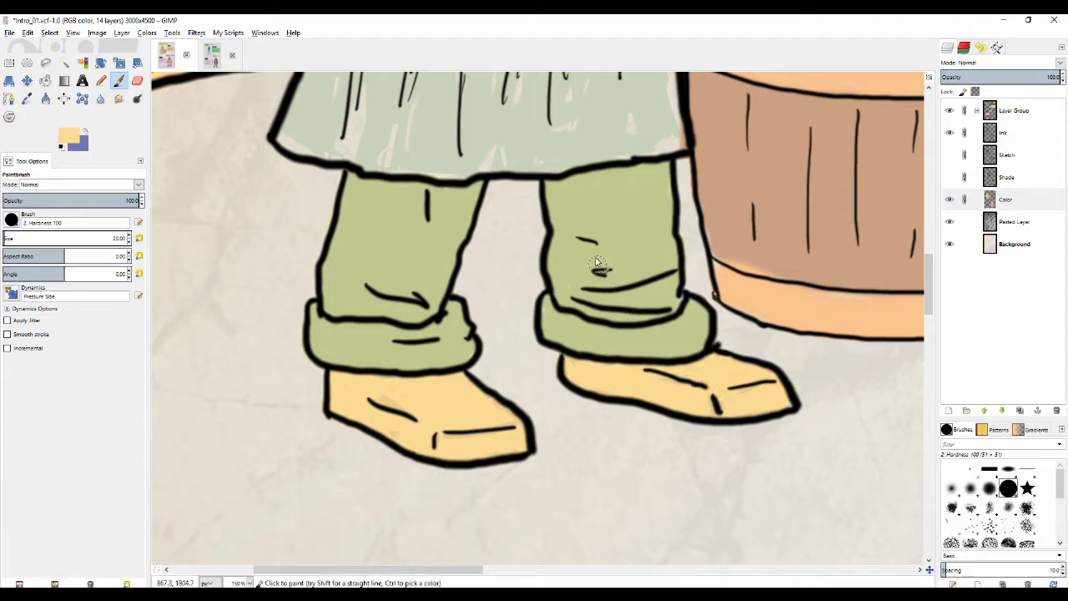
- Sample the apron's pale green and fill the gaps along the apron's edge beside the barrel
scroll(492, 293, "right", 3)
scroll(428, 267, "up", 3)
key("o")
left_click(476, 169)
scroll(483, 163, "up", 3)
scroll(482, 164, "right", 2)
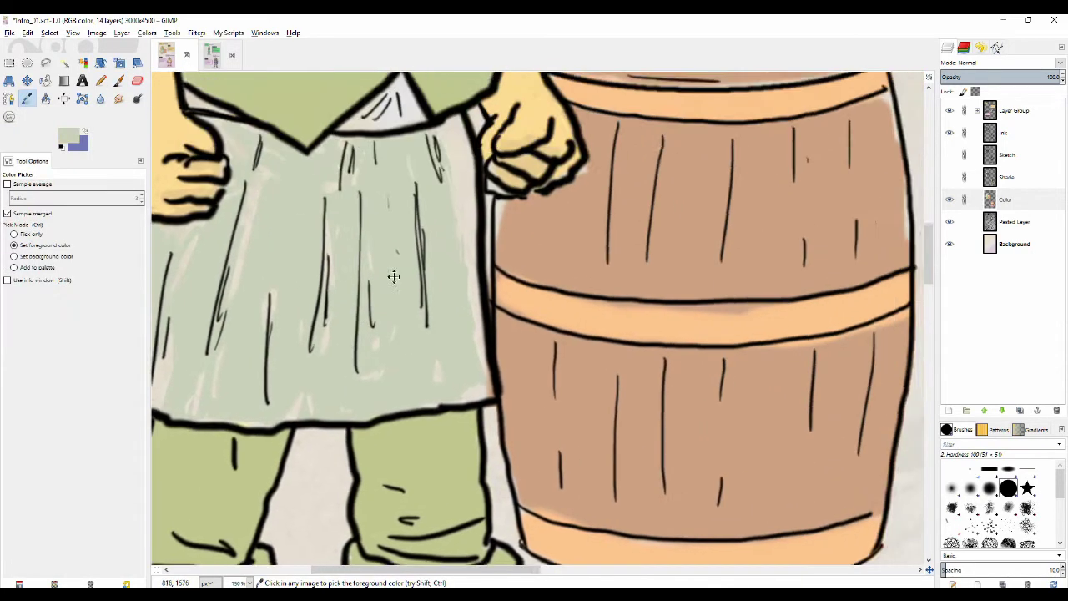
key("p")
mouse_move(467, 163)
left_mouse_down()
mouse_move(457, 201)
mouse_move(472, 305)
left_mouse_up()
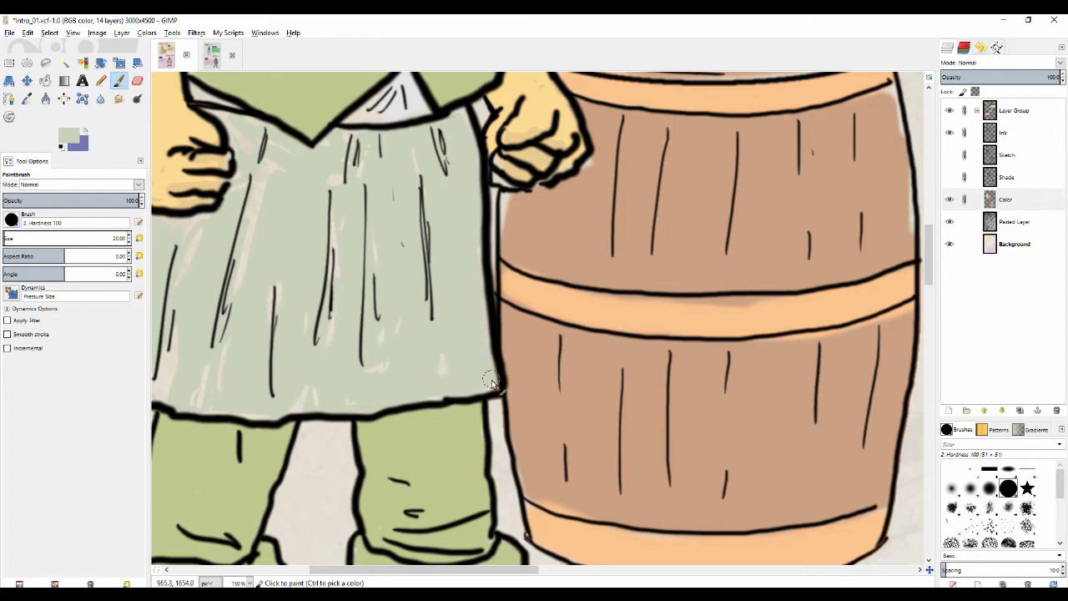
- Fill the apron's unpainted patches around and below the fist on the cloak side, down to the hem corner
scroll(346, 305, "up", 2)
scroll(346, 306, "left", 2)
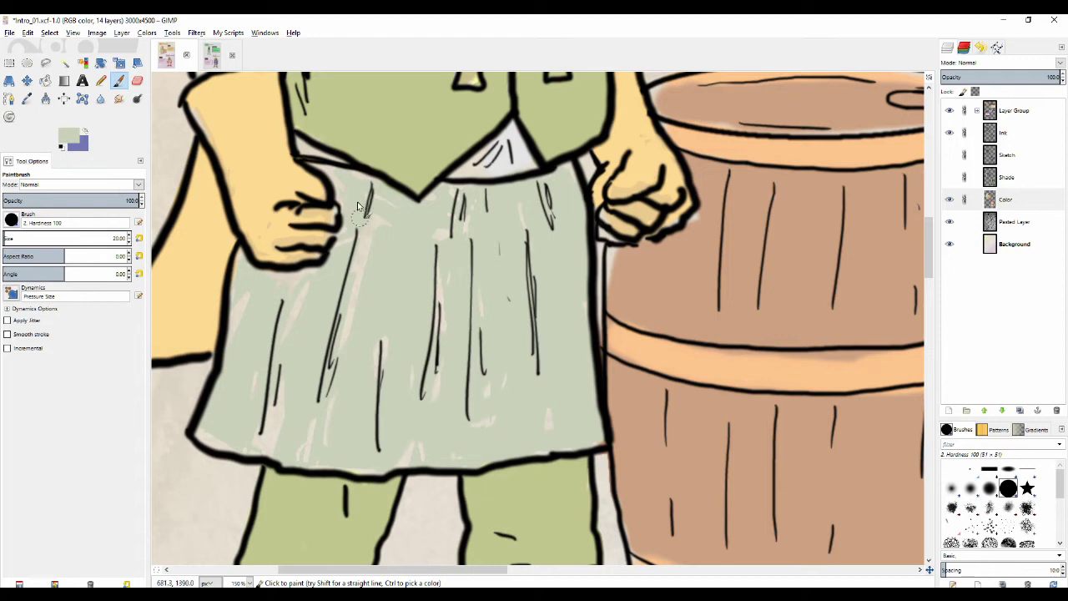
left_click_drag(328, 175, 350, 177)
left_click_drag(368, 232, 356, 292)
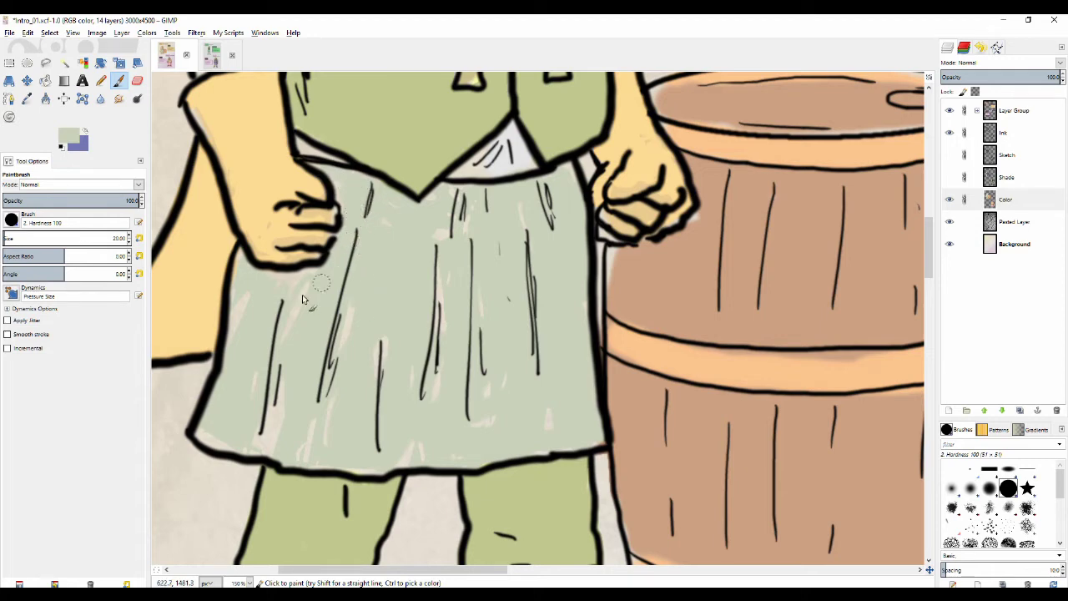
scroll(278, 281, "down", 2)
scroll(277, 280, "left", 2)
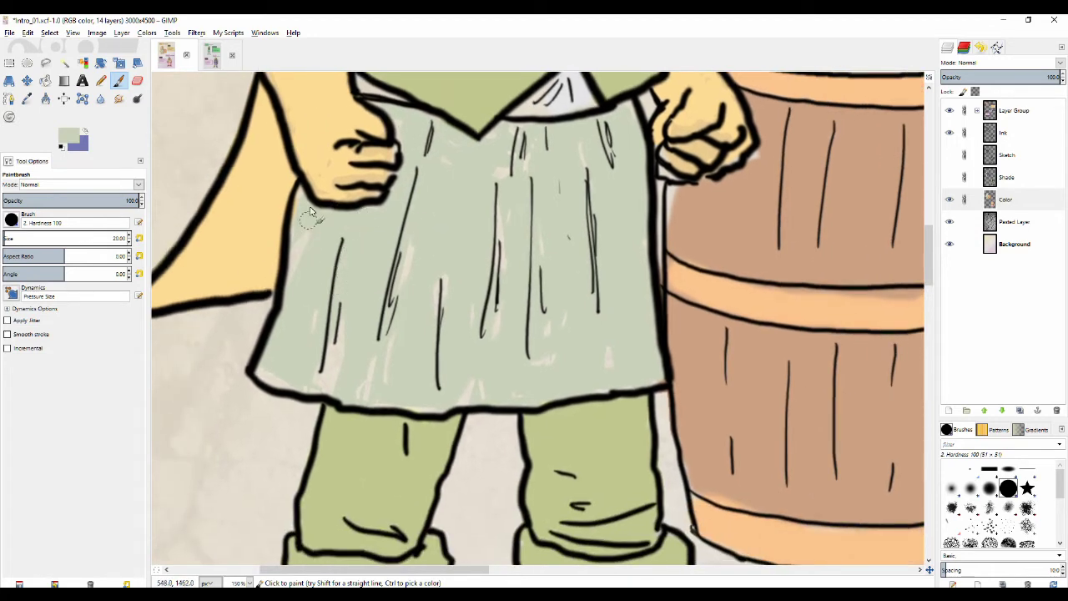
left_click_drag(303, 196, 294, 225)
left_click_drag(341, 329, 322, 374)
left_click_drag(259, 374, 329, 384)
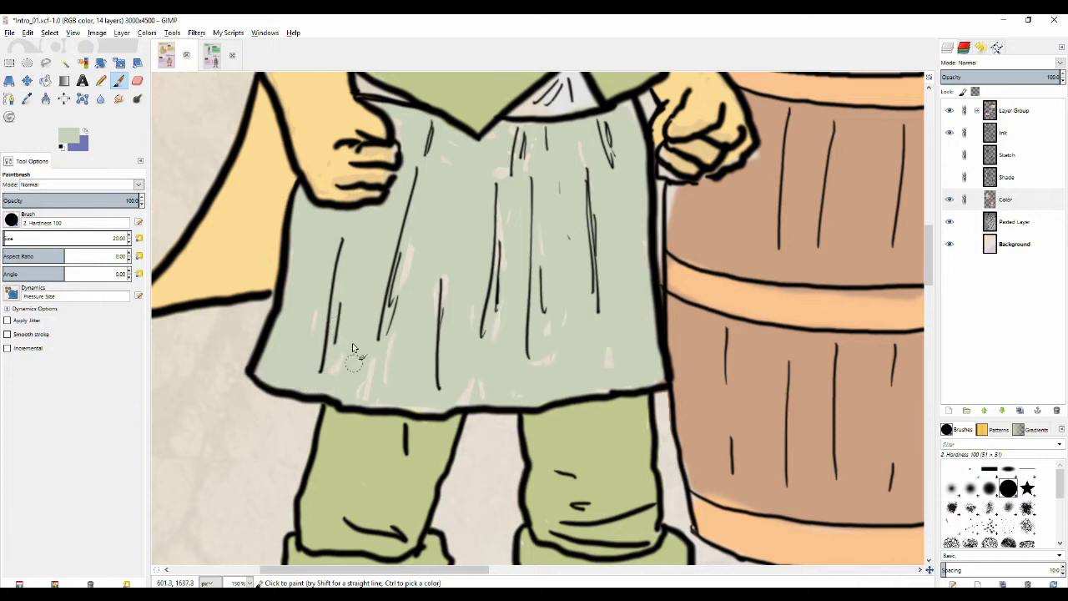
- Paint over the remaining light streaks between the apron's fold lines and along its bottom hem
left_click_drag(409, 245, 390, 344)
left_click_drag(501, 222, 502, 326)
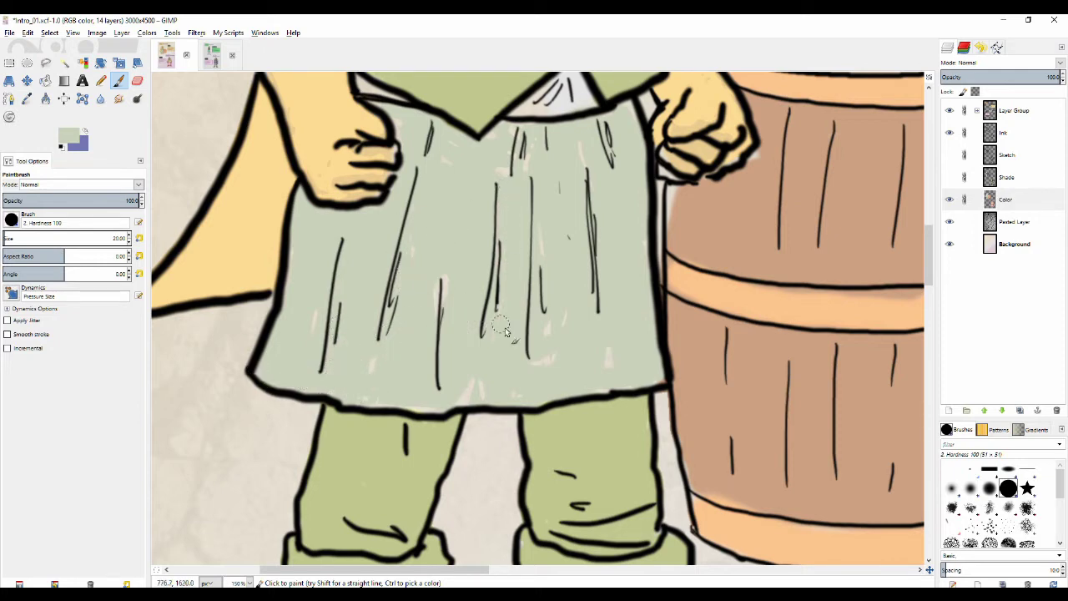
left_click_drag(511, 161, 487, 142)
left_click_drag(427, 171, 416, 192)
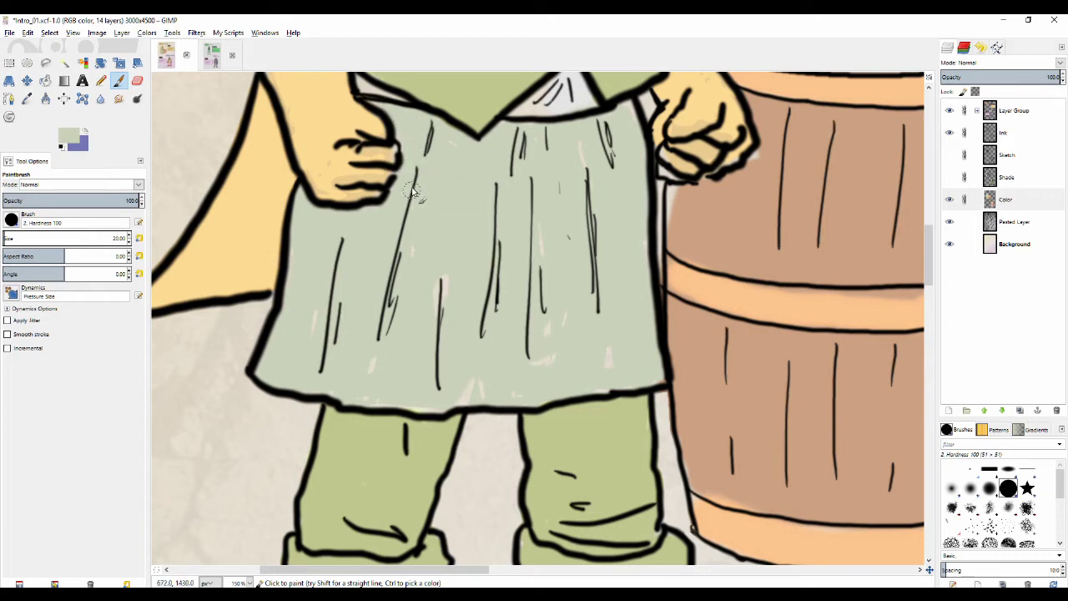
left_click_drag(412, 242, 405, 269)
mouse_move(422, 314)
left_mouse_down()
mouse_move(446, 314)
mouse_move(468, 276)
left_mouse_up()
mouse_move(598, 343)
left_mouse_down()
mouse_move(610, 374)
mouse_move(659, 382)
left_mouse_up()
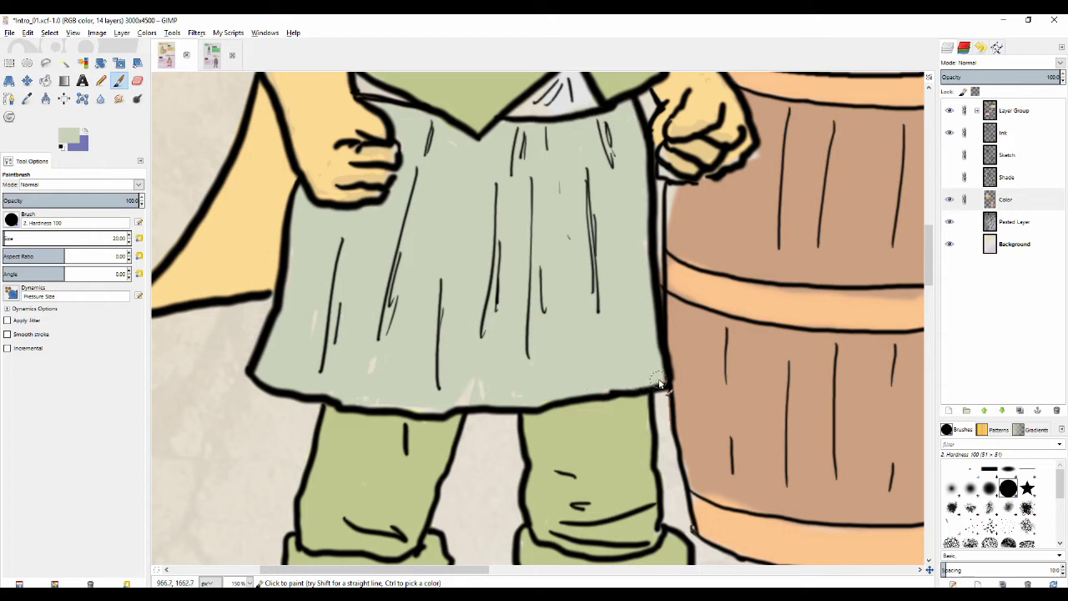
left_click_drag(455, 399, 487, 397)
left_click_drag(424, 390, 379, 398)
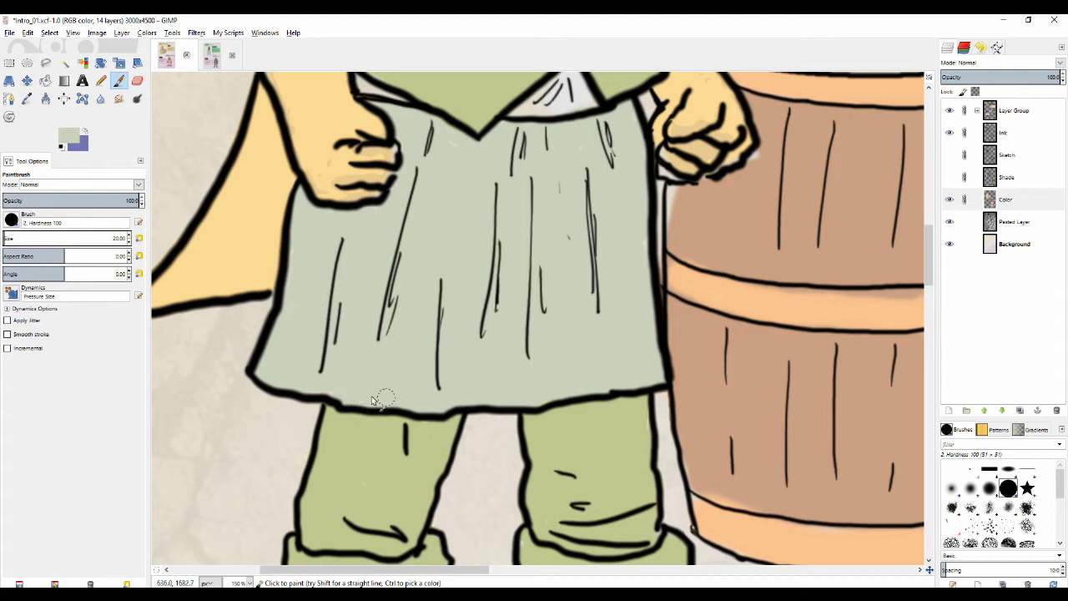
- Sample the glove's yellow and touch up the edges of the fist and forearm beside the cloak tail
left_click_drag(429, 215, 455, 370)
left_click(367, 327, "ctrl")
mouse_move(364, 332)
left_mouse_down()
mouse_move(391, 321)
mouse_move(412, 303)
mouse_move(391, 330)
mouse_move(409, 344)
mouse_move(378, 345)
left_mouse_up()
left_click_drag(284, 199, 285, 214)
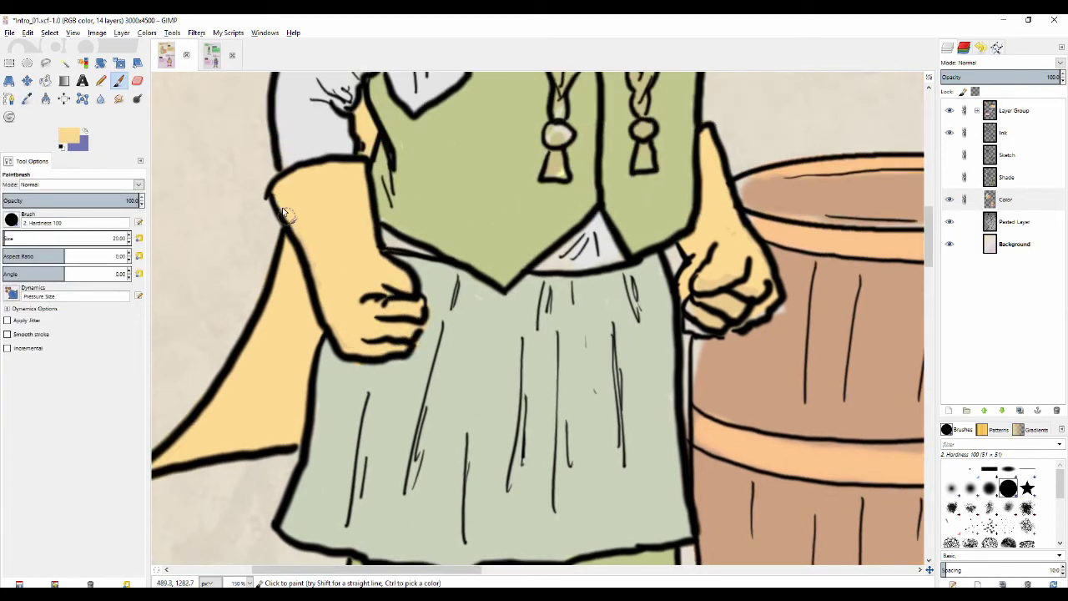
- Sample the beard's tan and paint over the light patches on the longer braid, its bead and its tip
scroll(331, 289, "up", 3)
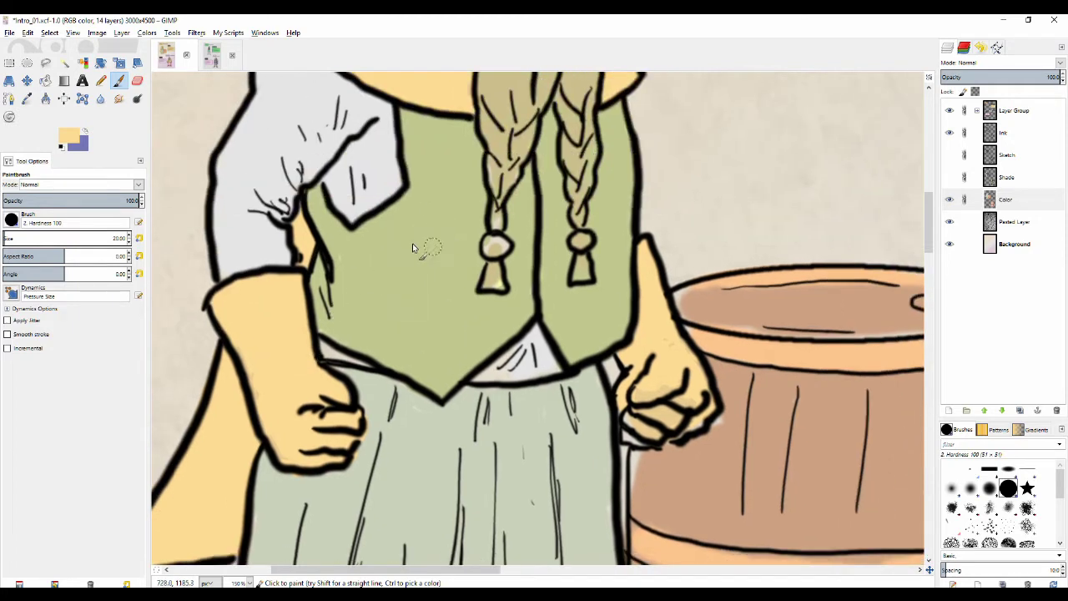
scroll(412, 243, "up", 3)
scroll(412, 242, "right", 2)
left_click(417, 214, "ctrl")
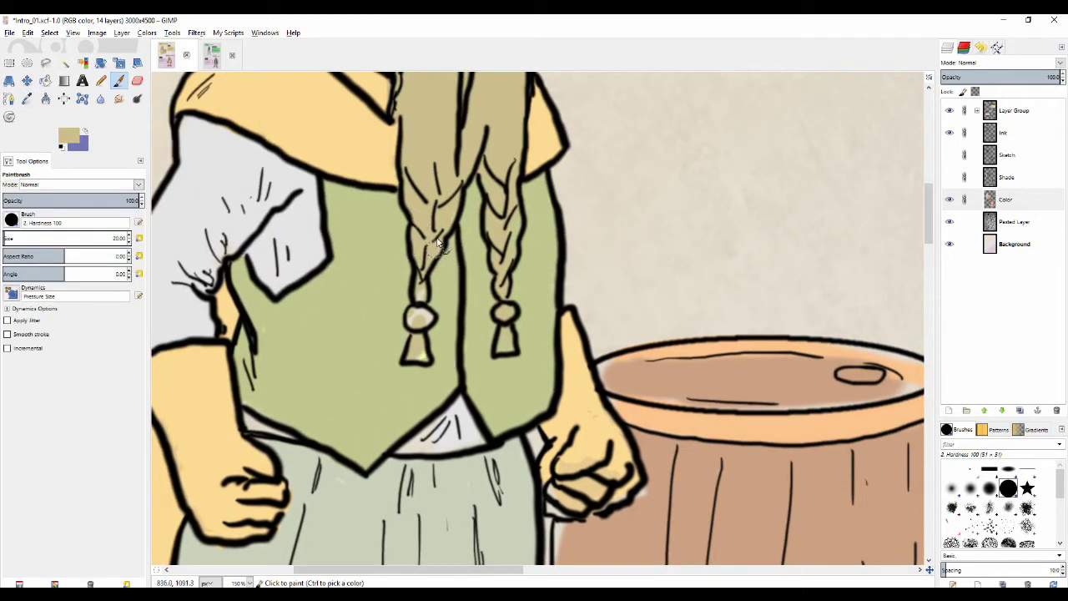
mouse_move(438, 242)
left_mouse_down()
mouse_move(421, 277)
mouse_move(419, 350)
left_mouse_up()
- Inspect the flat colors on the brewer's head and beard and on the manager illustration below
scroll(359, 281, "up", 5)
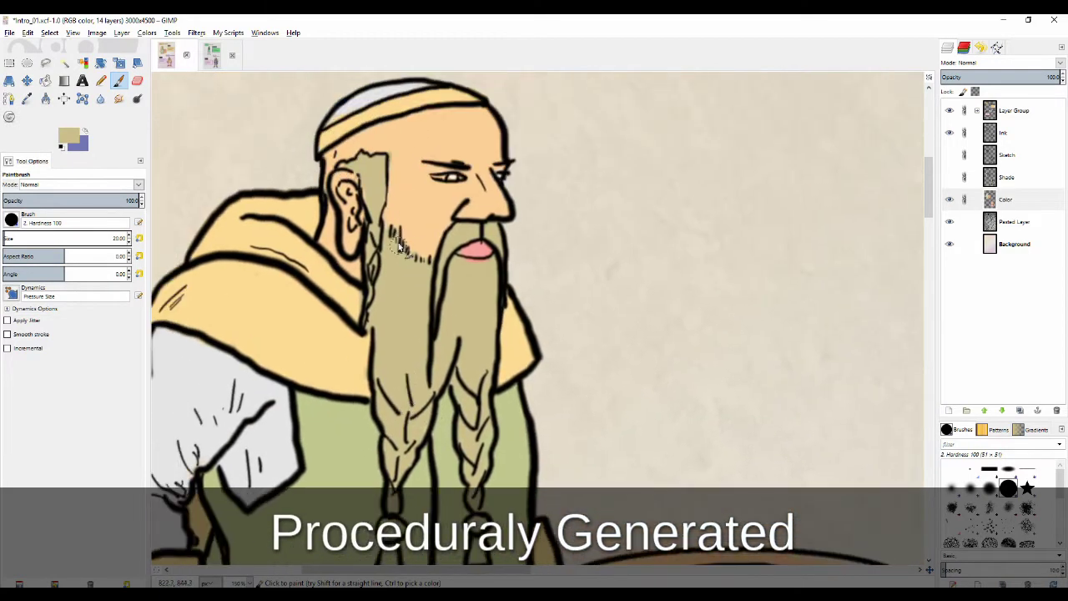
scroll(399, 246, "down", 4)
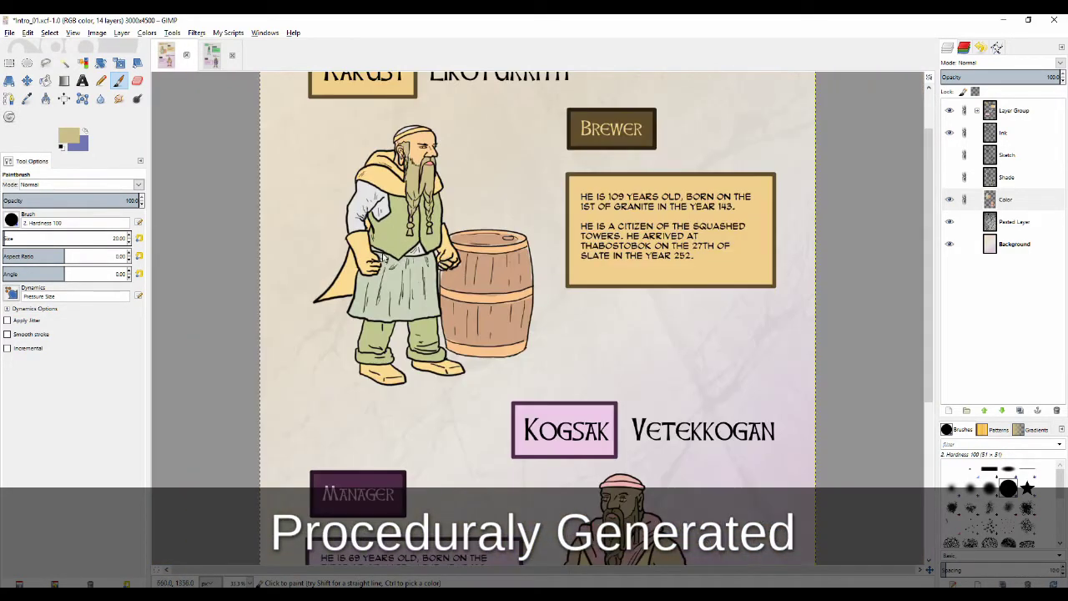
scroll(398, 303, "down", 6)
scroll(398, 304, "right", 2)
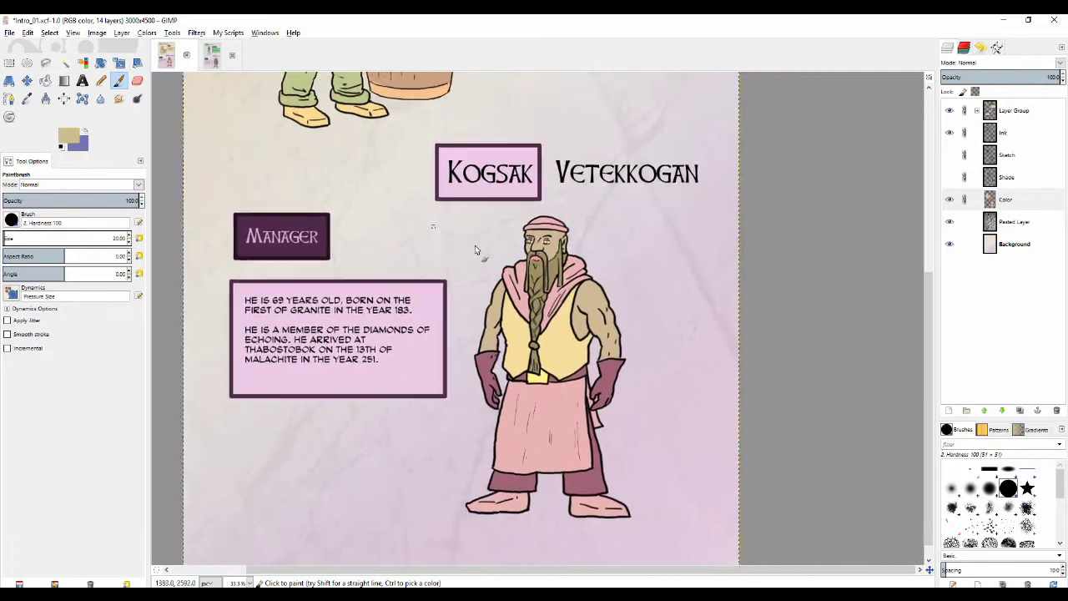
scroll(474, 246, "up", 2)
left_click_drag(495, 319, 438, 308)
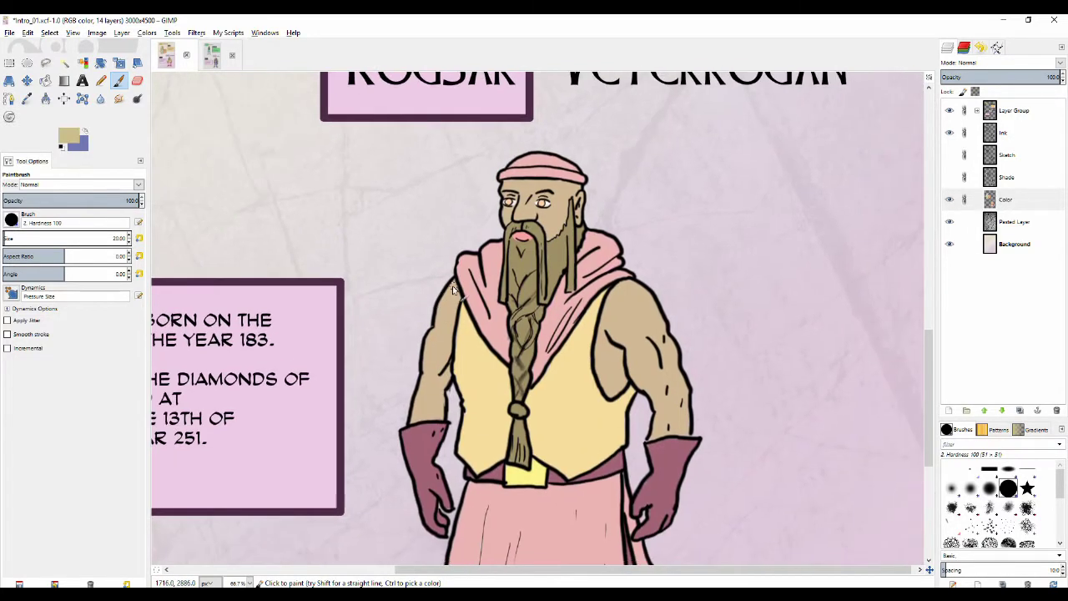
scroll(420, 219, "down", 1)
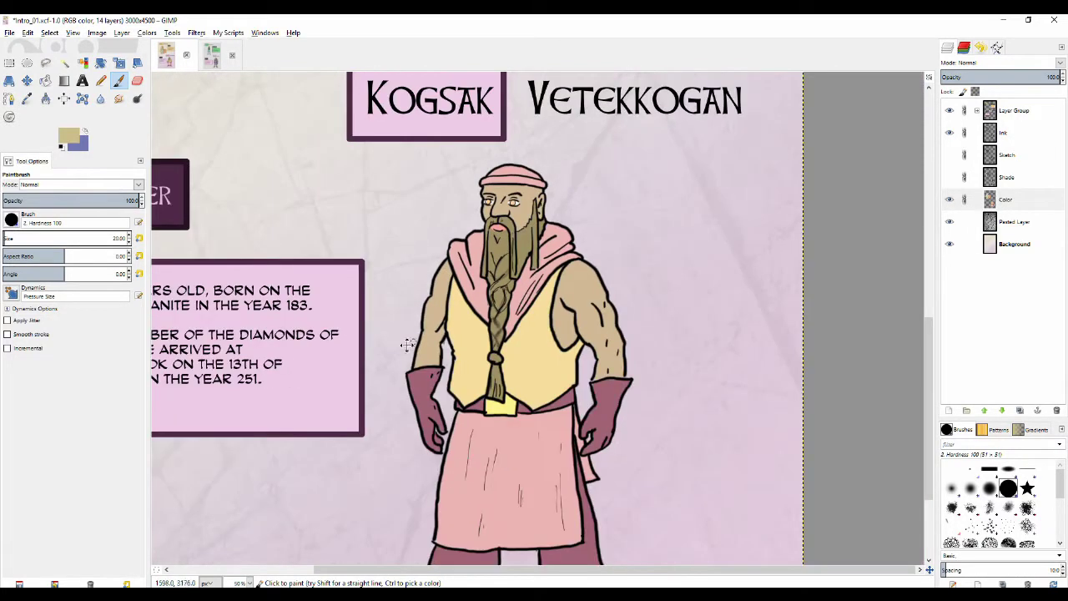
left_click_drag(408, 345, 430, 241)
scroll(418, 233, "up", 8)
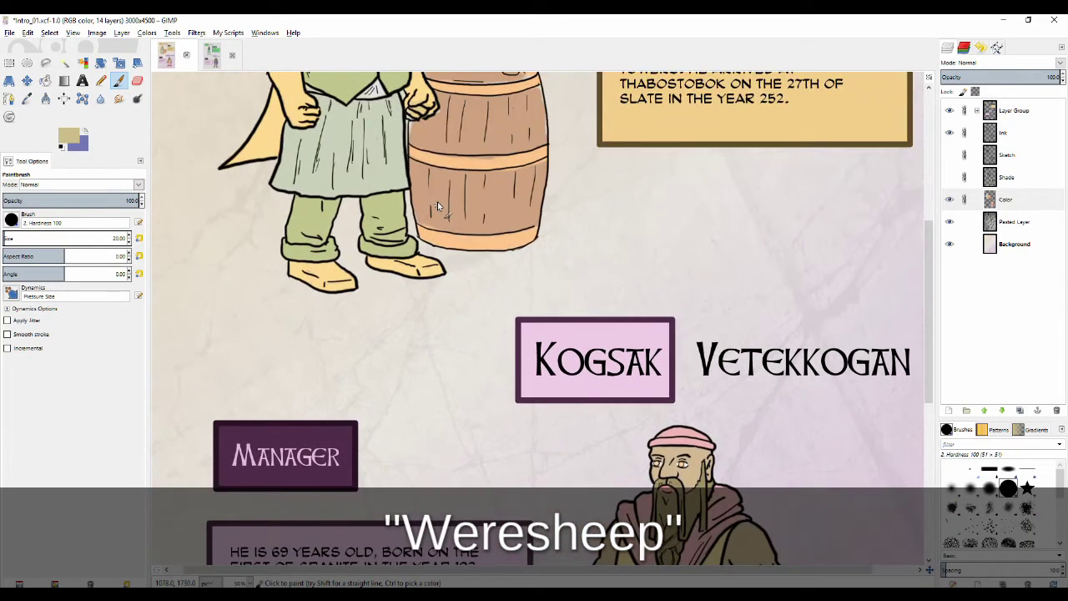
- Touch up the barrel's base with sampled brown above the bottom hoop and sampled peach at the hoop's far end
scroll(437, 207, "up", 3)
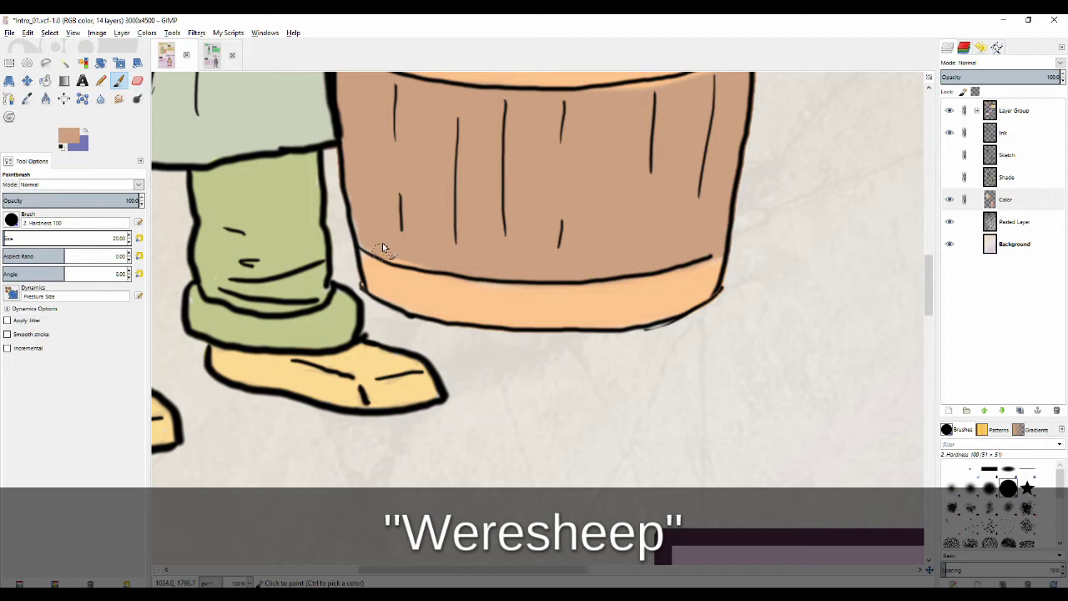
left_click_drag(371, 243, 425, 267)
mouse_move(500, 291)
left_mouse_down()
mouse_move(451, 313)
mouse_move(396, 314)
left_mouse_up()
left_click(415, 319, "ctrl")
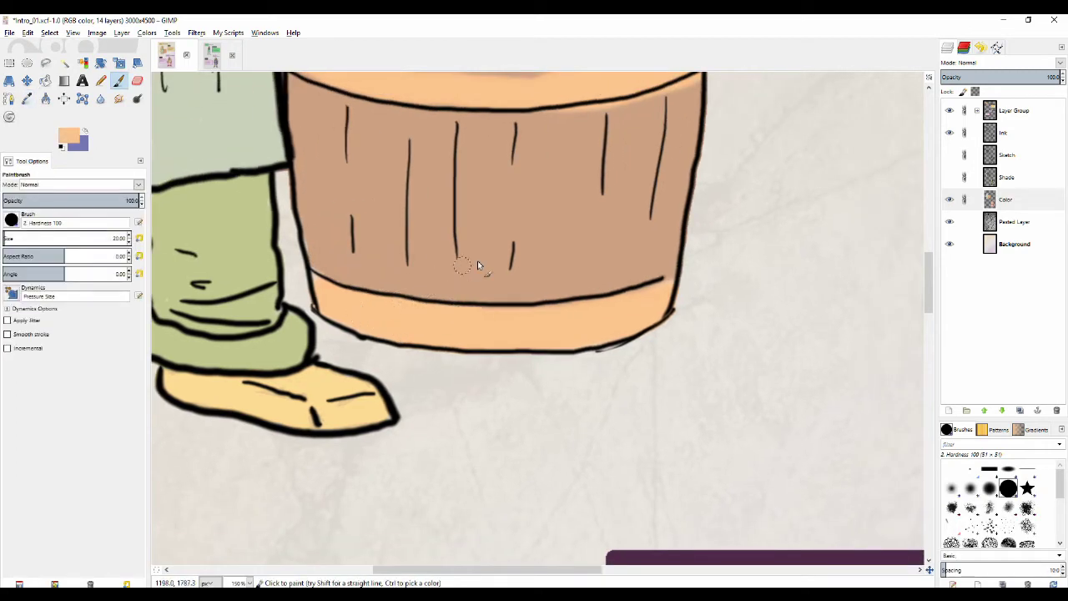
left_click_drag(669, 283, 645, 294)
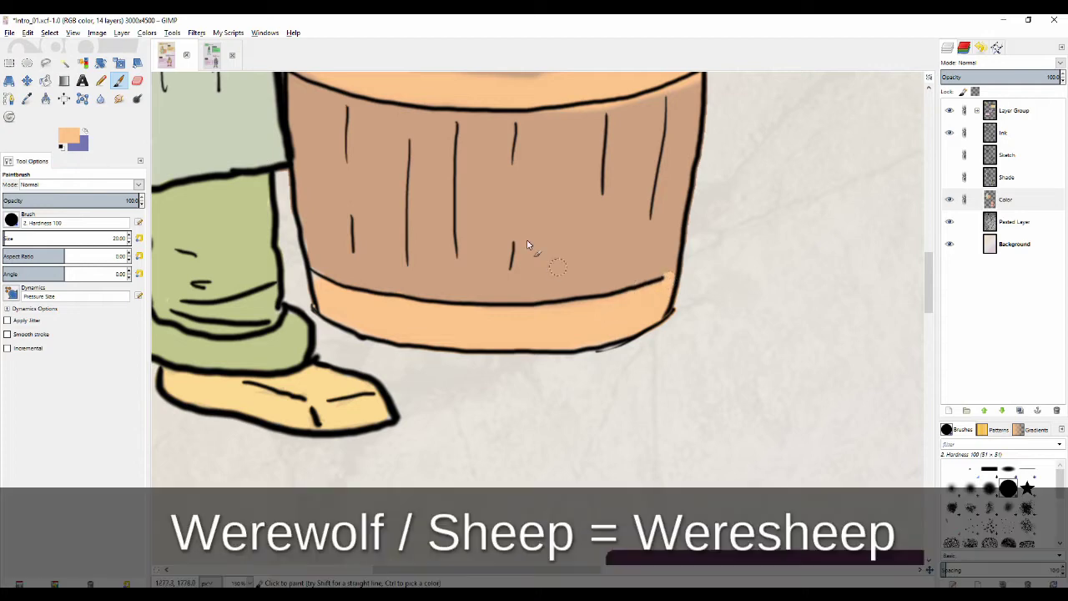
- Sample the barrel's brown and paint over the spill below the middle hoop and the gaps along the barrel's outer edge
scroll(527, 244, "up", 5)
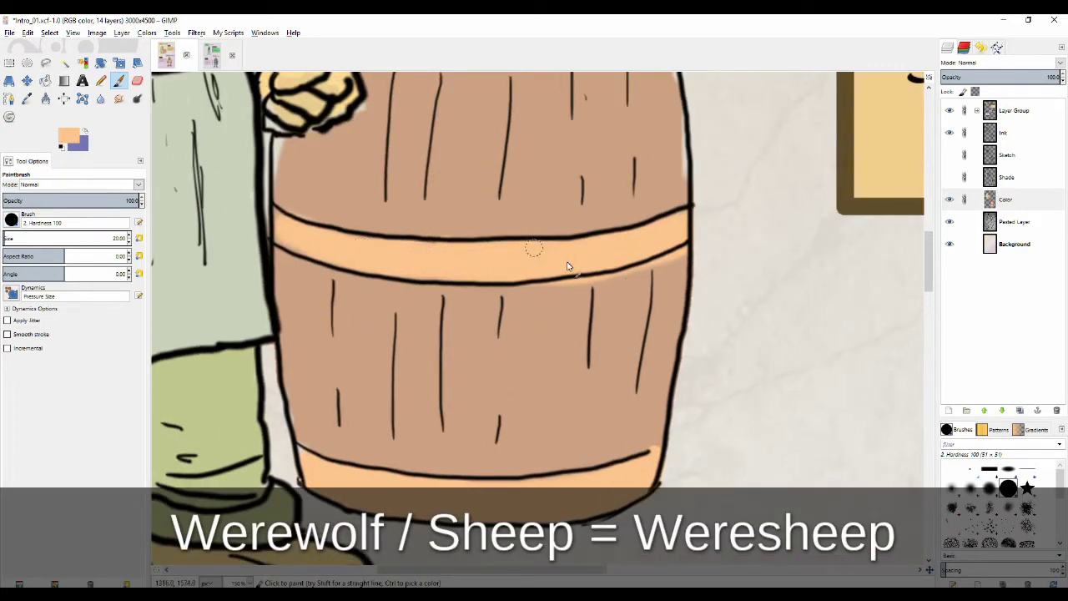
mouse_move(589, 278)
left_mouse_down()
mouse_move(517, 307)
mouse_move(572, 315)
left_mouse_up()
left_click(578, 307, "ctrl")
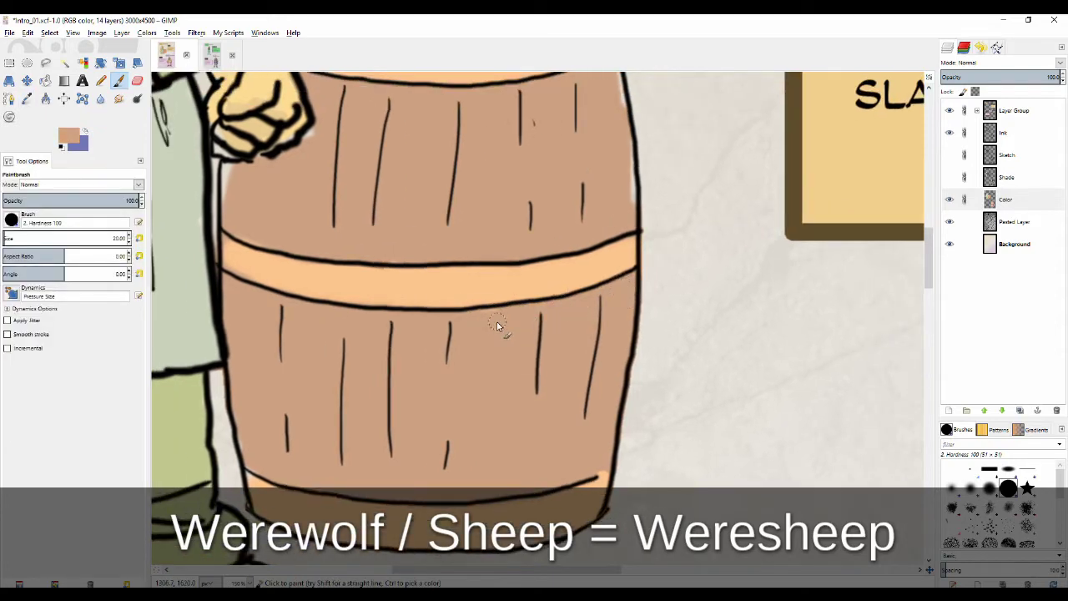
scroll(454, 320, "right", 3)
scroll(501, 276, "up", 2)
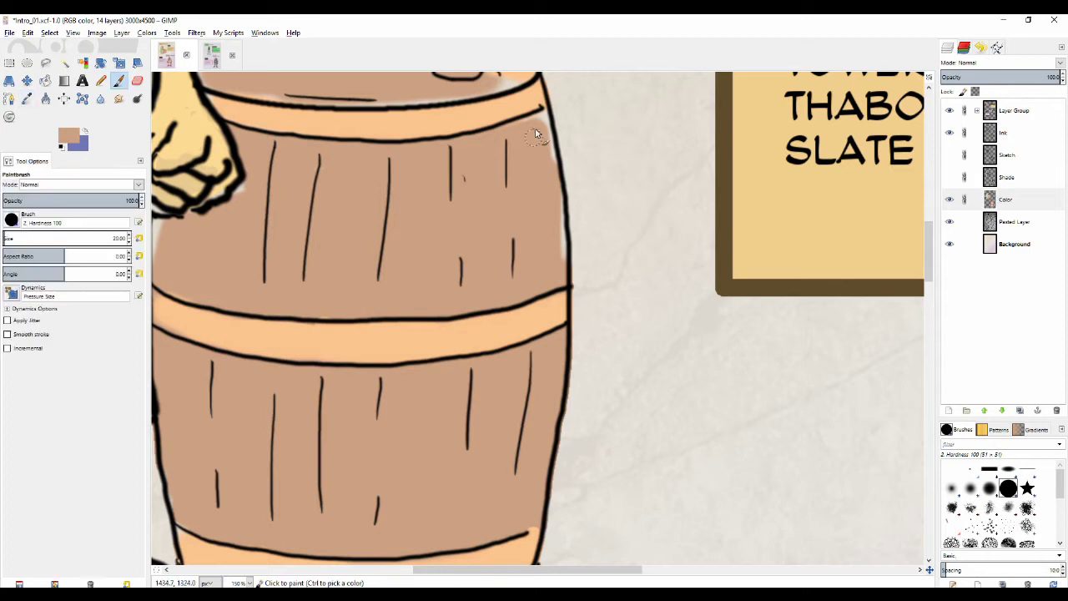
mouse_move(547, 166)
left_mouse_down()
mouse_move(543, 125)
mouse_move(551, 152)
left_mouse_up()
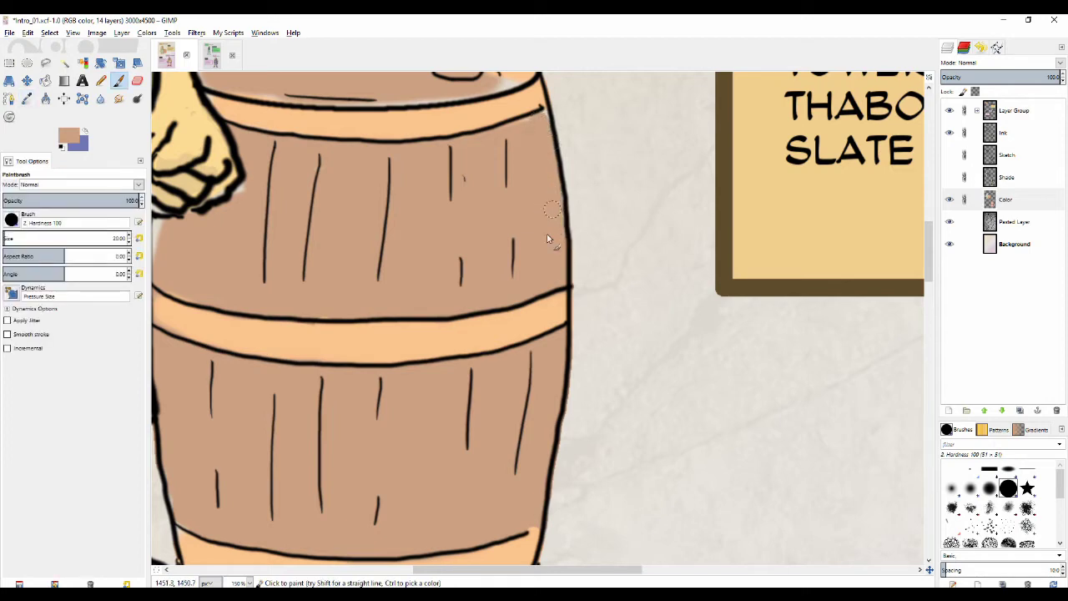
- Sample the barrel's brown and fill the light gaps along the front edge of the lid
scroll(517, 250, "up", 3)
scroll(467, 250, "left", 3)
key("o")
left_click(398, 260)
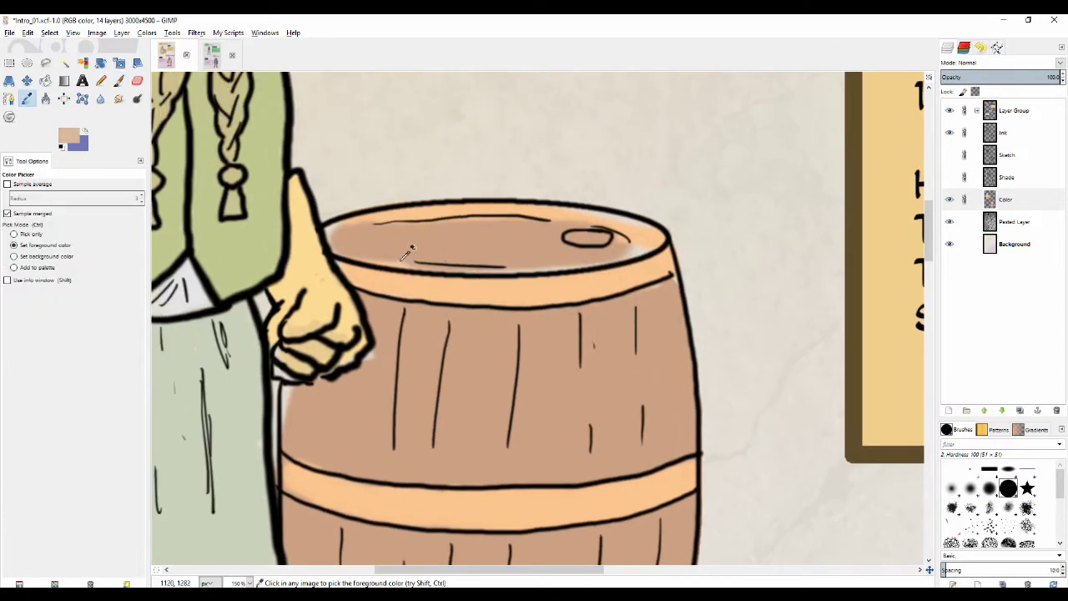
left_click(409, 253)
key("p")
left_click_drag(416, 262, 430, 266)
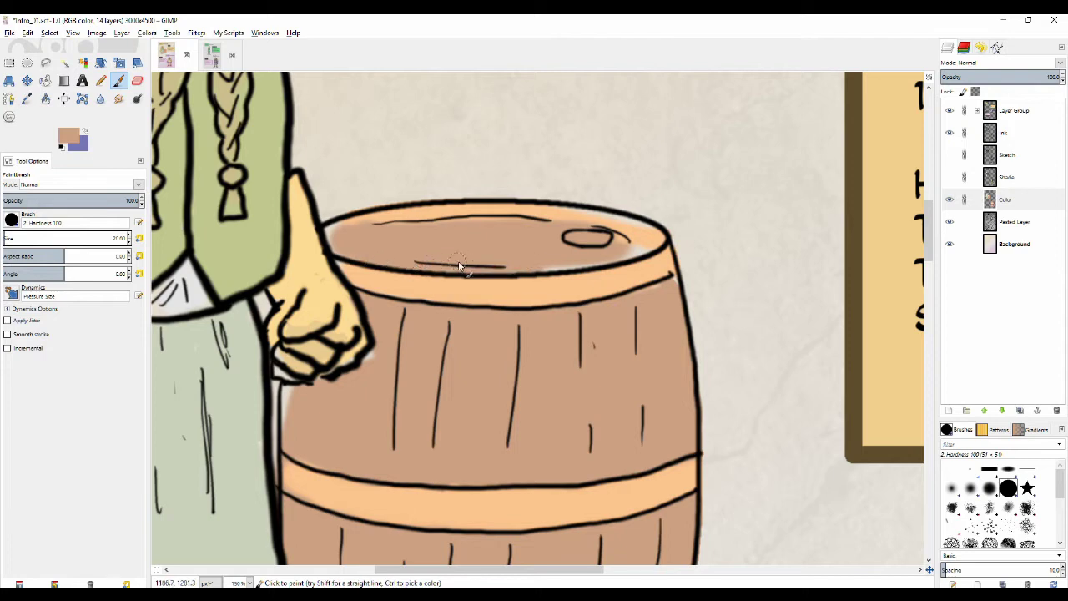
- Sample the rim's peach and fill the gaps along the back and far end of the barrel's top rim
key("o")
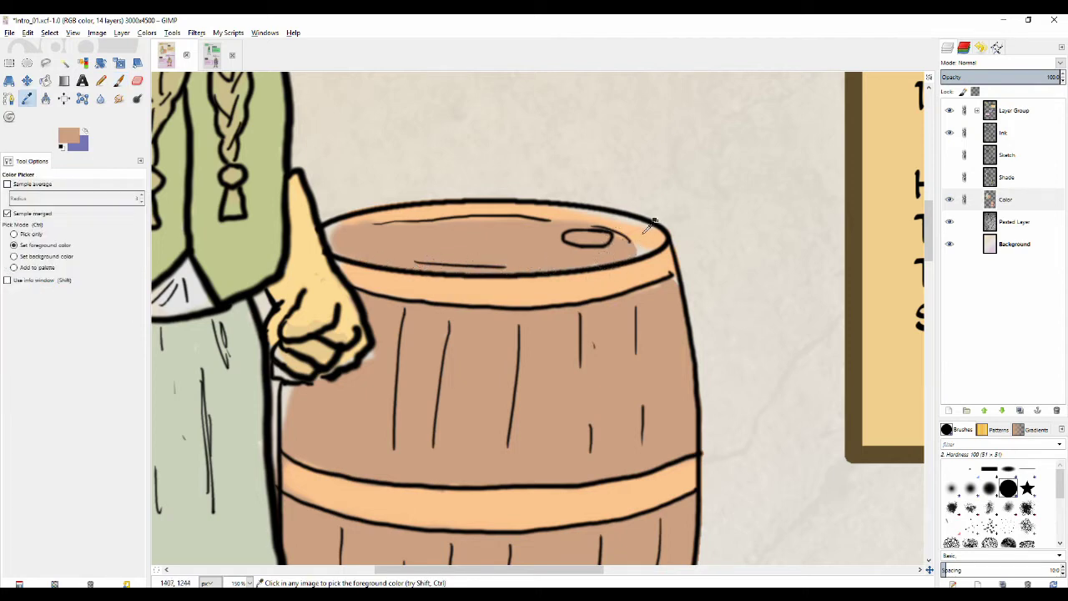
left_click(550, 211)
key("p")
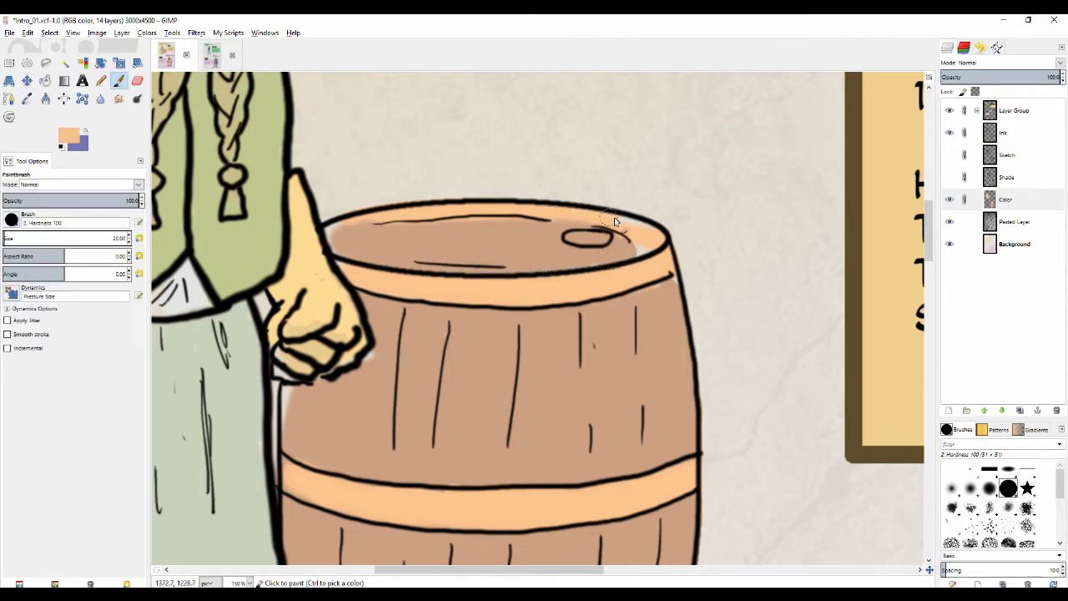
left_click_drag(614, 218, 648, 235)
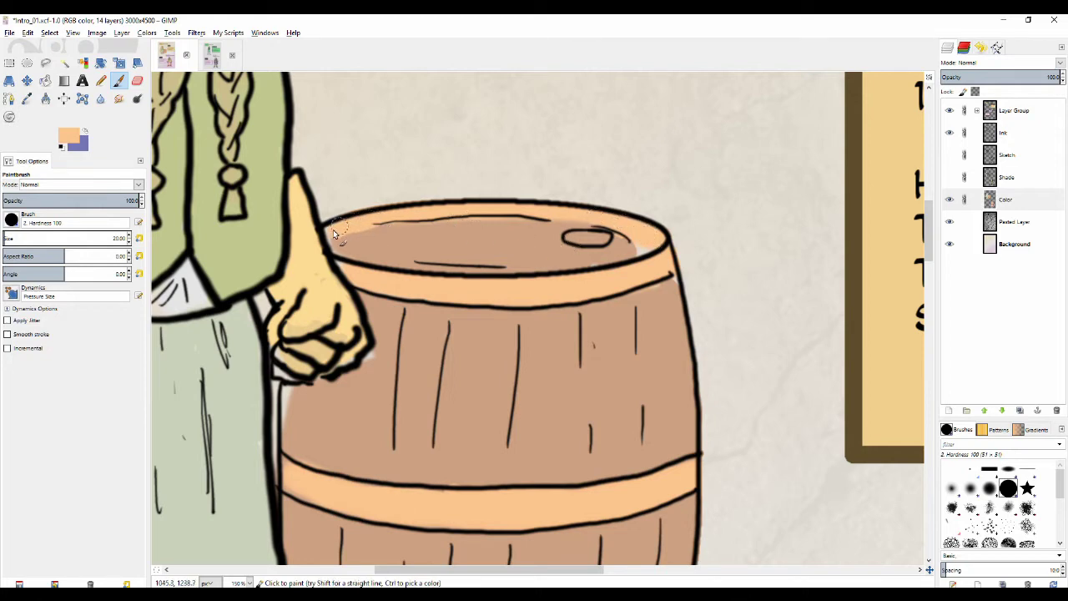
- Sample the brewer's pale yellow hand color and paint over the gaps in the fist beside the barrel
left_click_drag(344, 280, 422, 211)
left_click(398, 237, "ctrl")
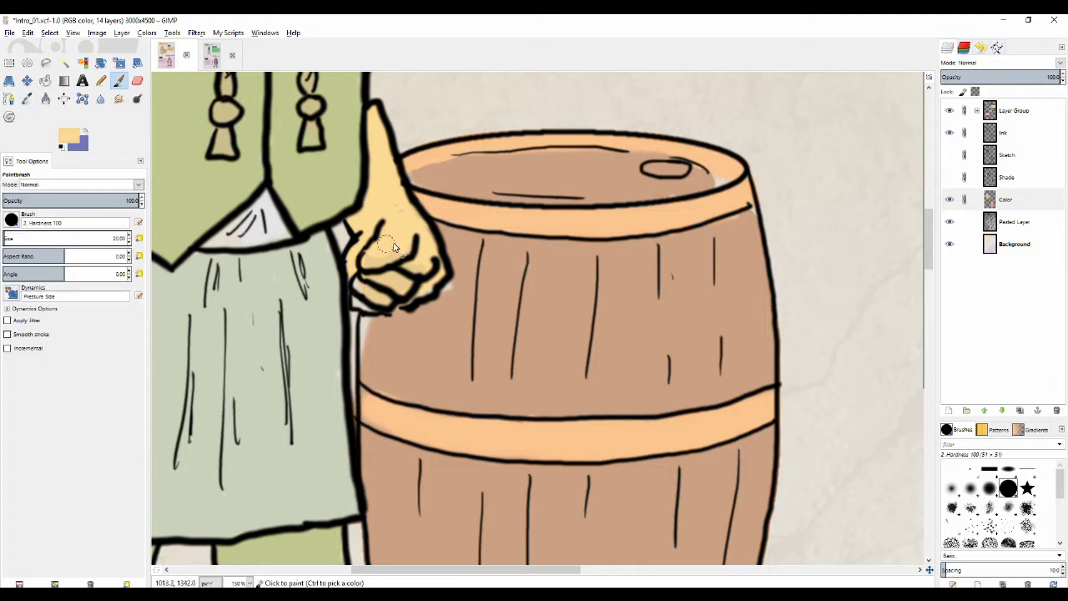
left_click_drag(401, 250, 370, 281)
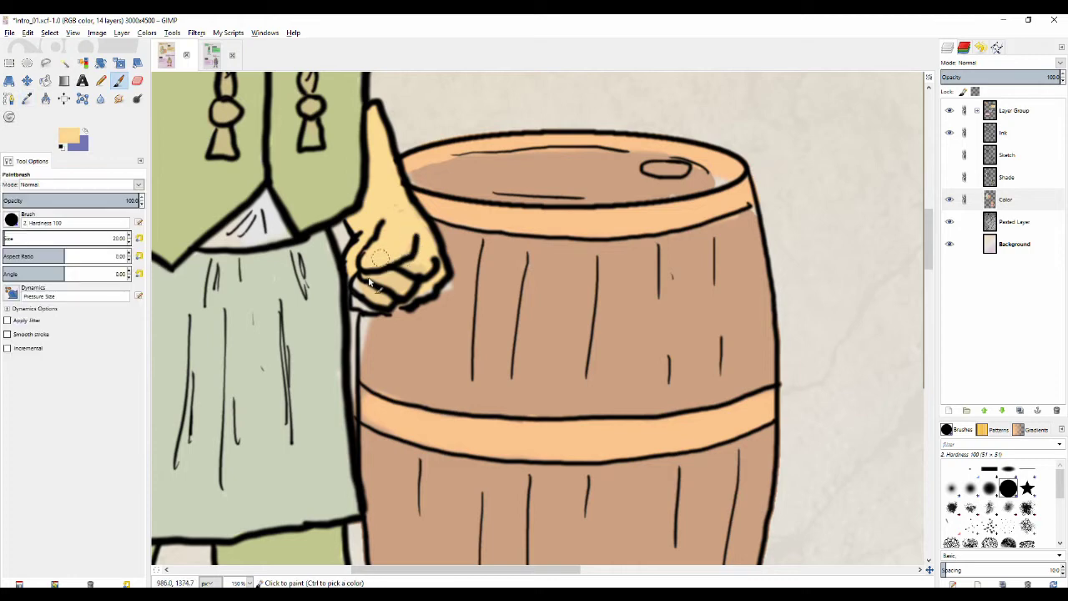
- Sample the barrel's brown and fill the light gaps below the brewer's fist and at the far end of the lid
left_click(442, 296, "ctrl")
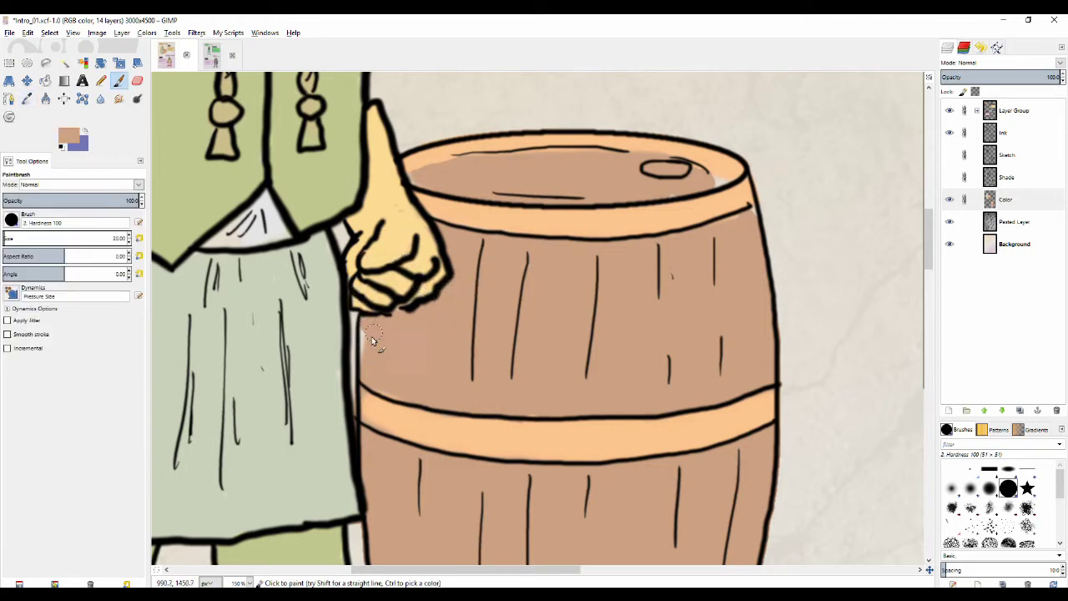
scroll(584, 246, "up", 2)
scroll(584, 246, "right", 3)
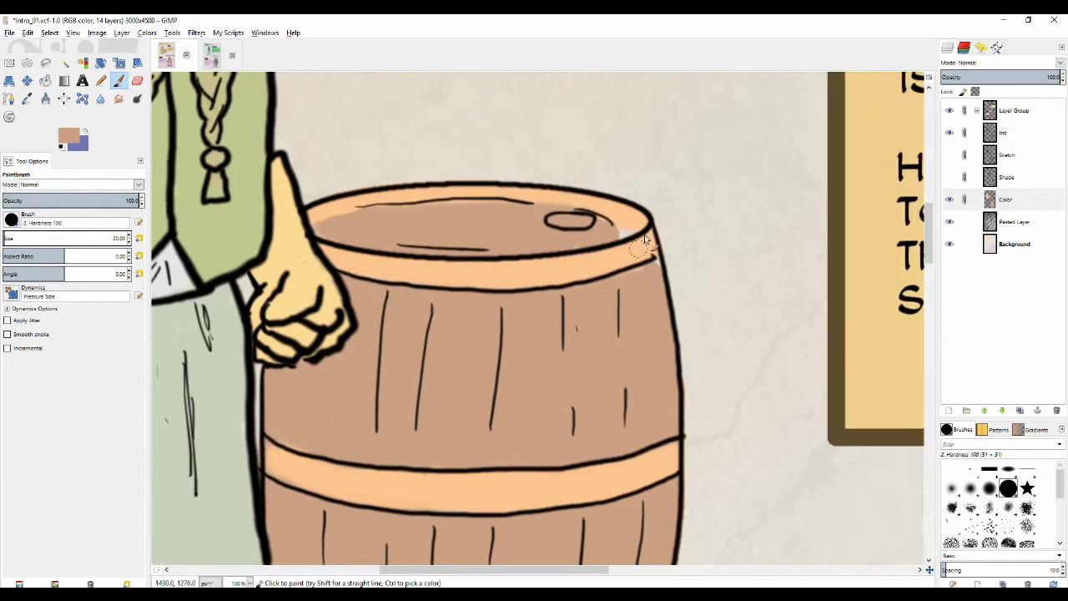
left_click(551, 239, "ctrl")
- Examine the flat colors of the brewer, barrel and manager illustrations across the whole page
scroll(408, 284, "down", 4, "ctrl")
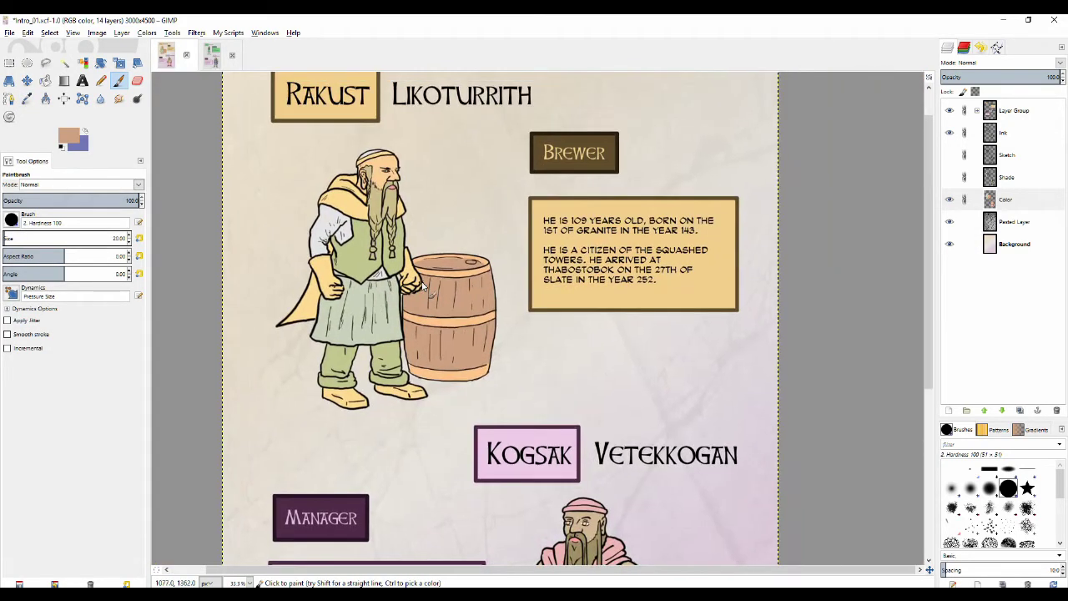
scroll(421, 242, "down", 5)
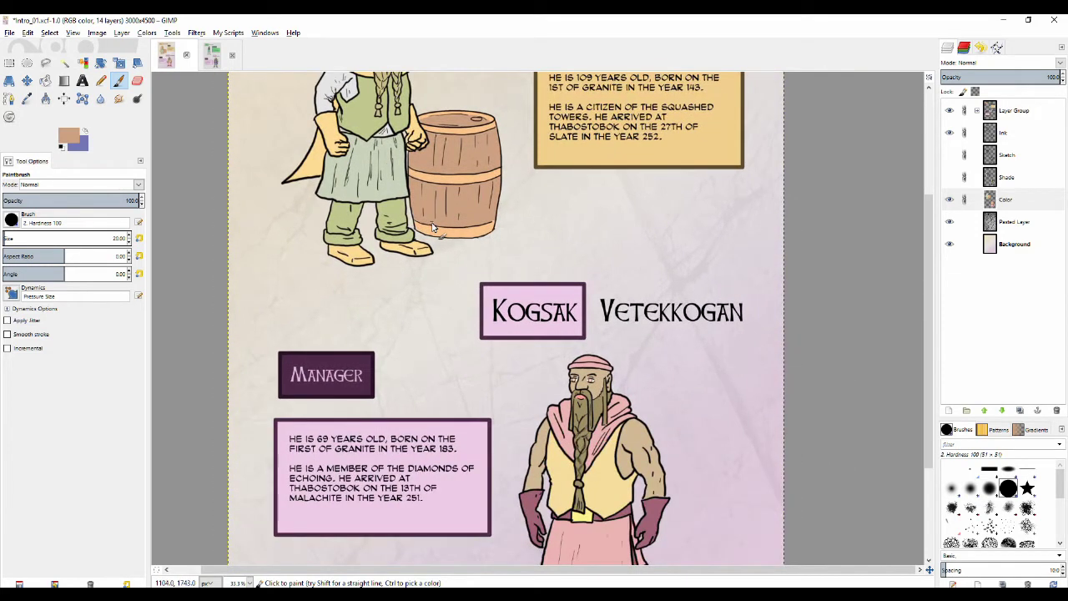
scroll(433, 227, "down", 1, "ctrl")
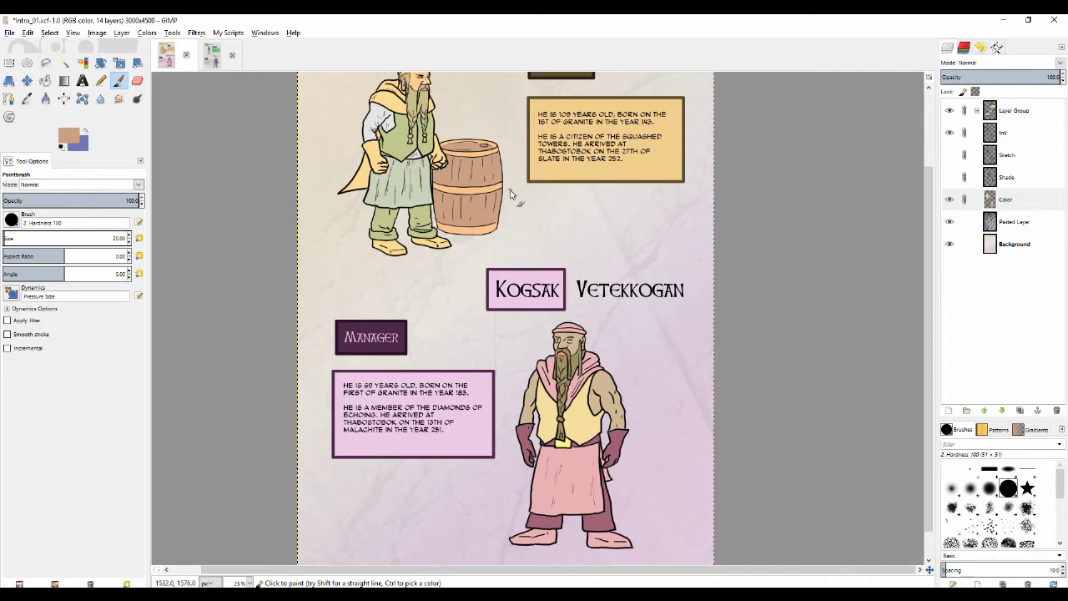
scroll(513, 200, "up", 4)
scroll(520, 303, "up", 2, "ctrl")
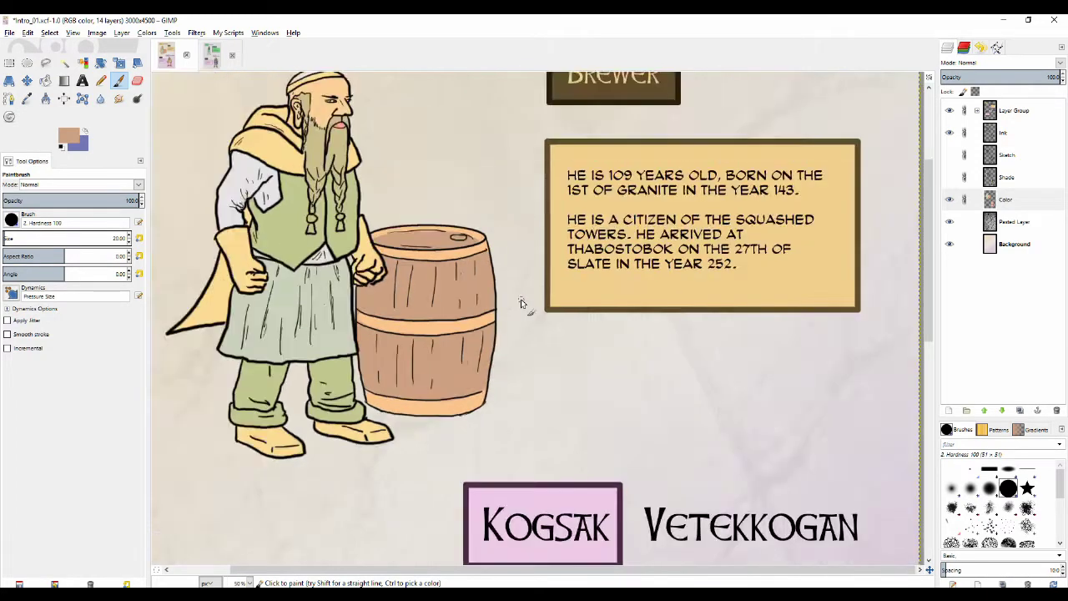
scroll(521, 299, "down", 1, "ctrl")
left_click_drag(514, 165, 540, 220)
left_click_drag(564, 363, 550, 190)
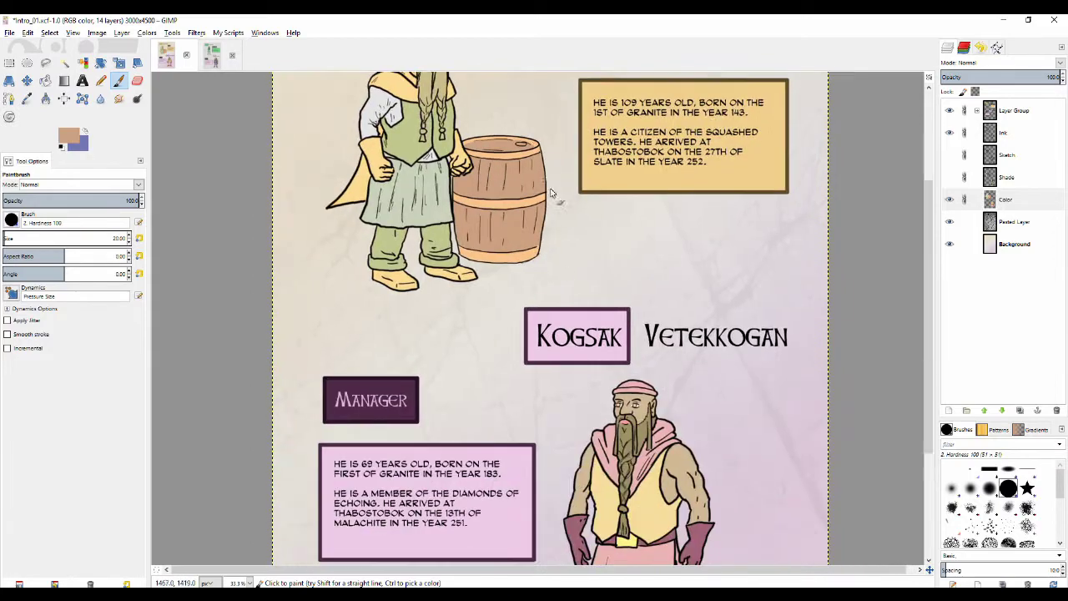
scroll(550, 193, "down", 5)
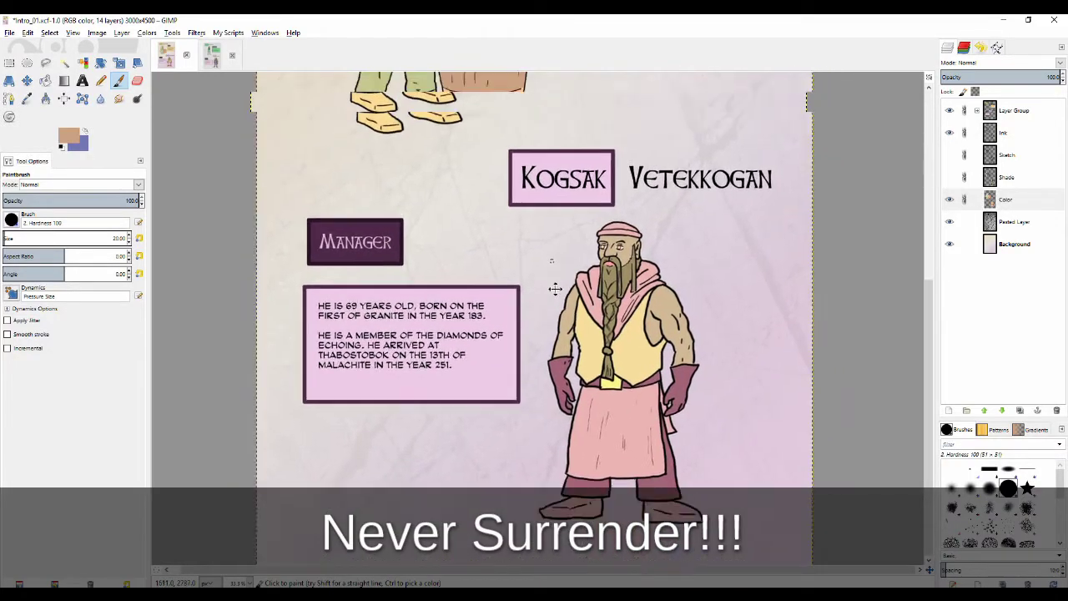
scroll(553, 201, "down", 1, "ctrl")
left_click_drag(530, 154, 547, 170)
scroll(557, 190, "up", 2, "ctrl")
scroll(553, 192, "down", 2, "ctrl")
scroll(548, 198, "down", 3)
scroll(548, 198, "up", 2, "ctrl")
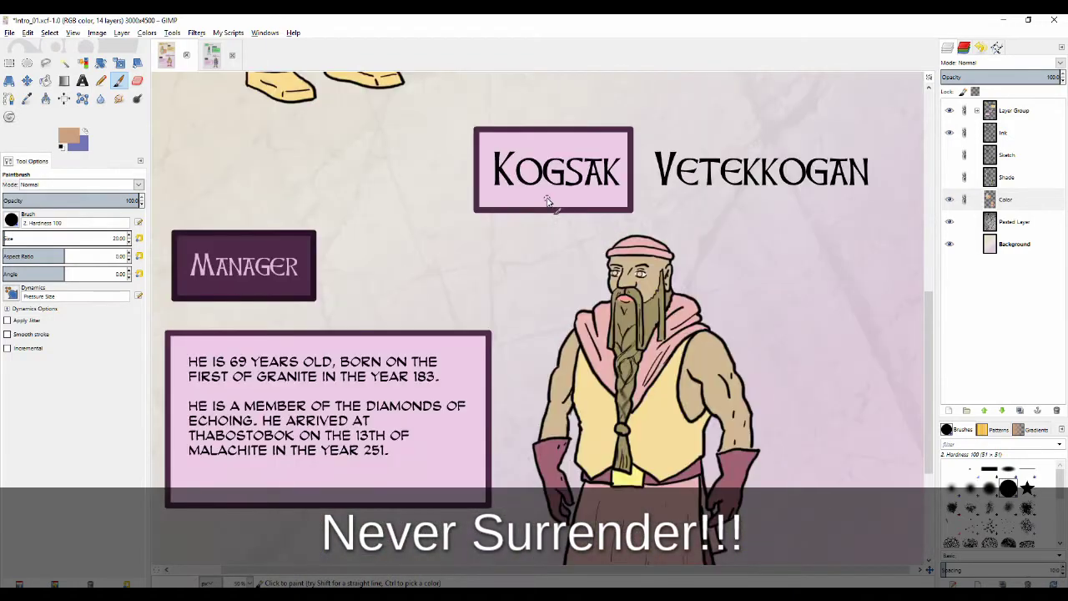
scroll(548, 198, "down", 2, "ctrl")
scroll(542, 296, "up", 4)
scroll(542, 296, "up", 2)
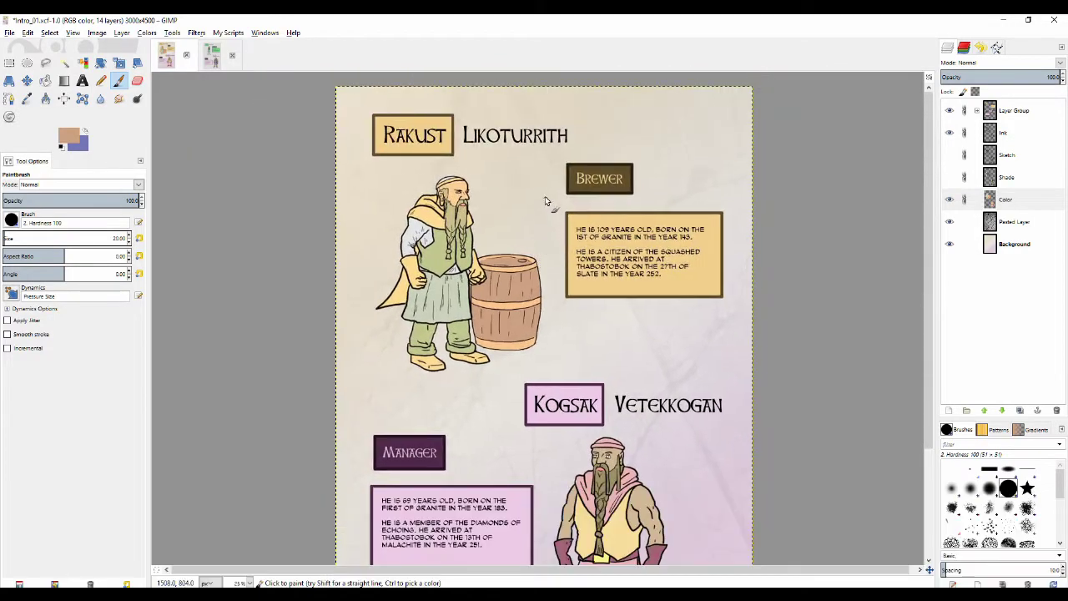
scroll(544, 196, "up", 2, "ctrl")
scroll(546, 215, "down", 2, "ctrl")
scroll(548, 334, "down", 3)
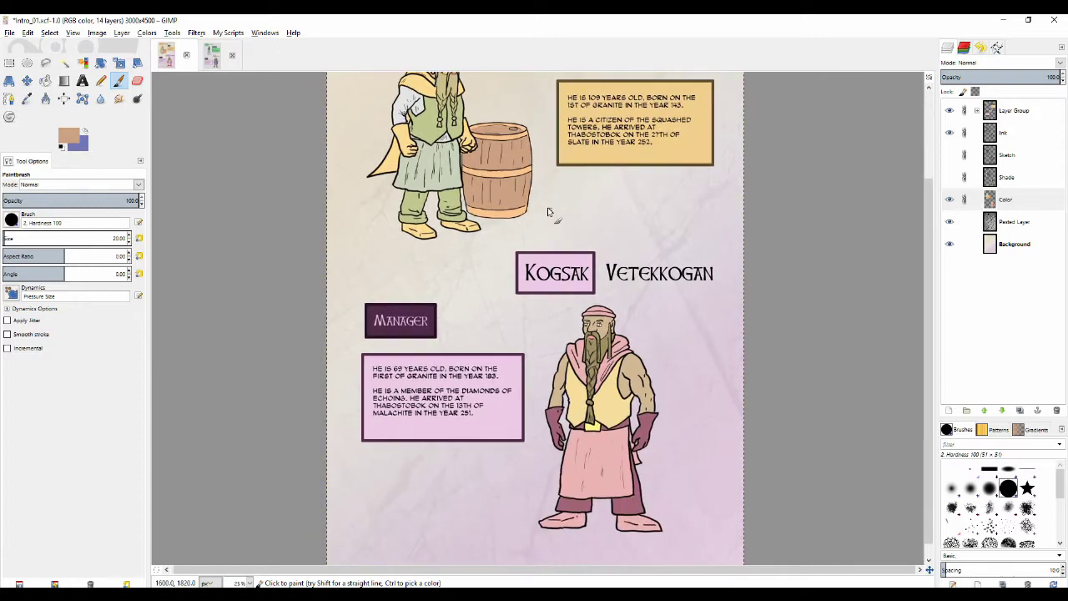
scroll(550, 308, "down", 2)
scroll(548, 214, "up", 1, "ctrl")
scroll(550, 221, "up", 7)
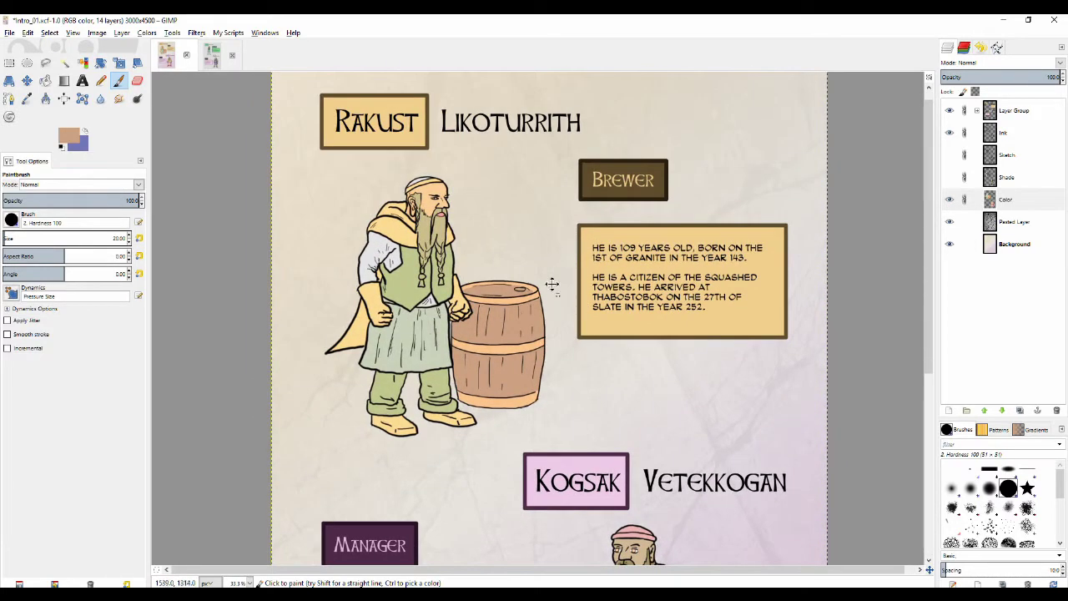
scroll(563, 217, "down", 3)
- Show the Shade layer and check the shading on the brewer and the barrel
left_click(949, 177)
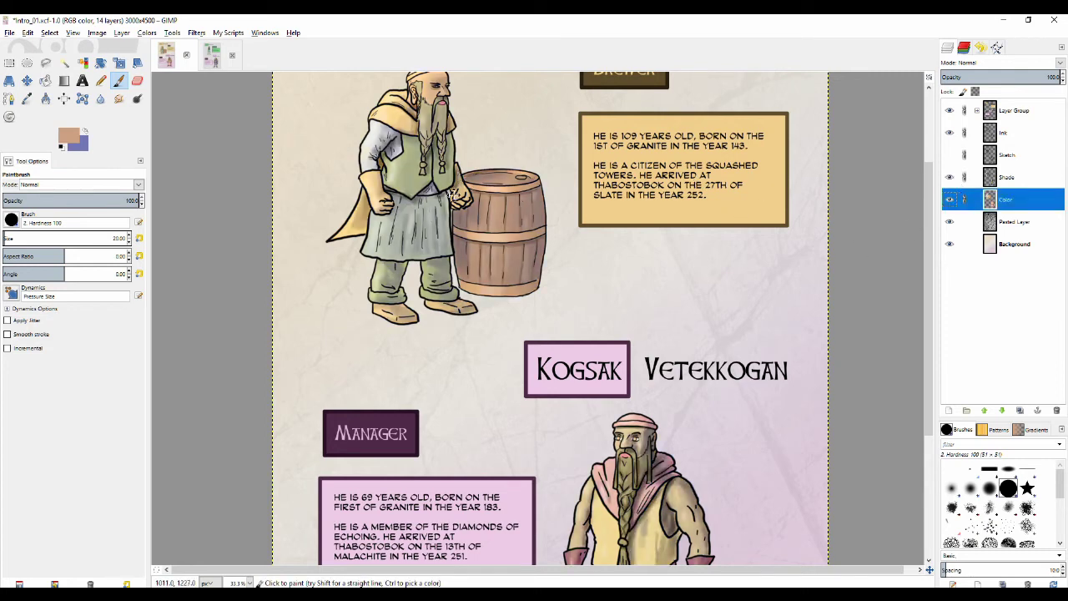
scroll(451, 192, "up", 3)
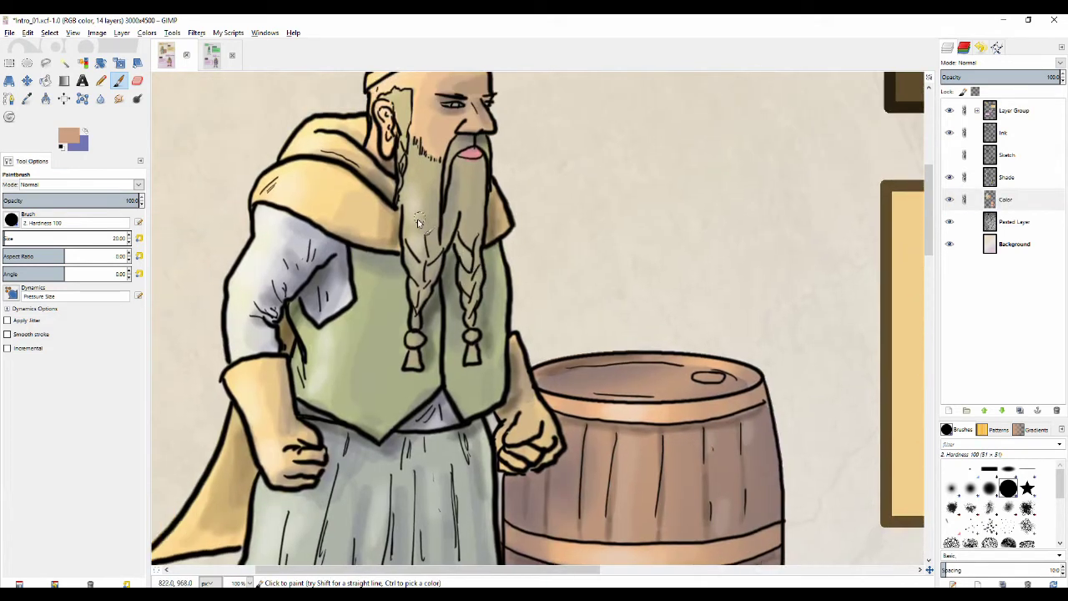
scroll(361, 192, "down", 3)
scroll(439, 250, "up", 1)
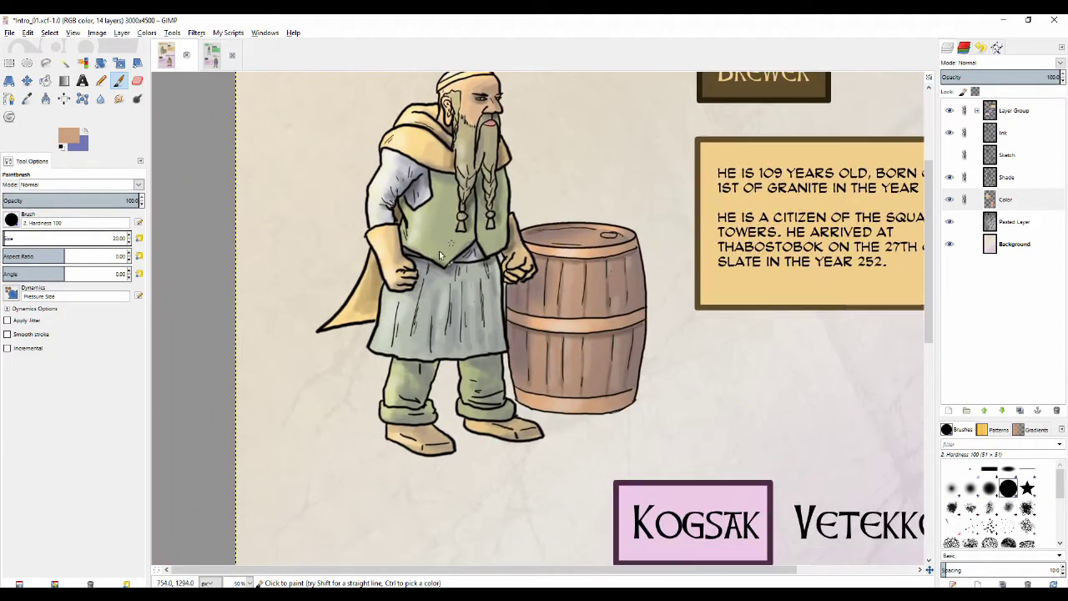
scroll(441, 274, "up", 2)
scroll(442, 267, "up", 3)
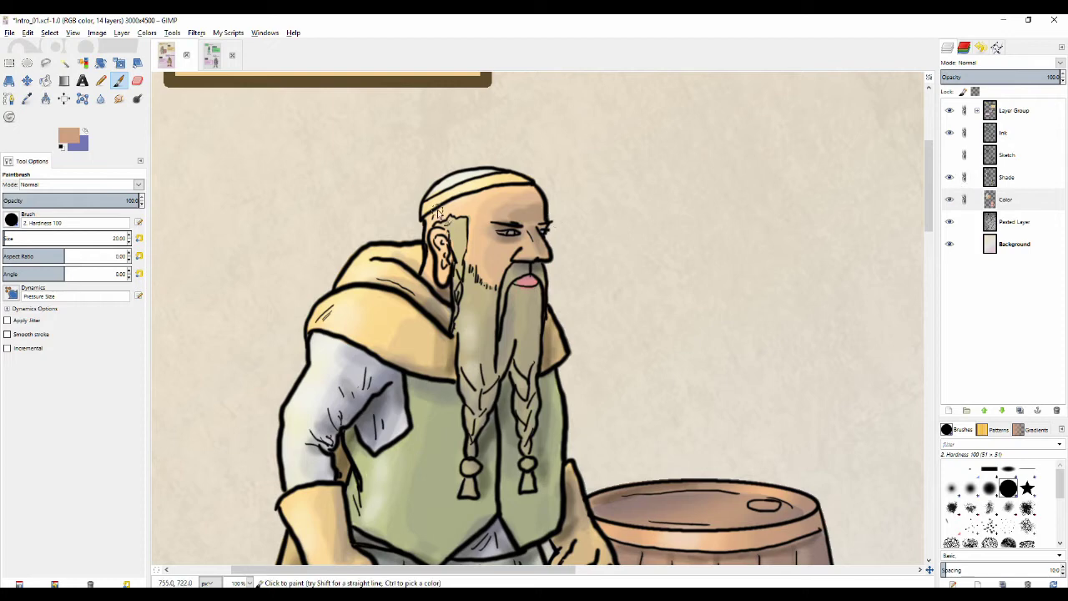
- Paint highlights on the brewer's head, hood and sleeve with a white foreground at 38.2 brush opacity
left_click(65, 142)
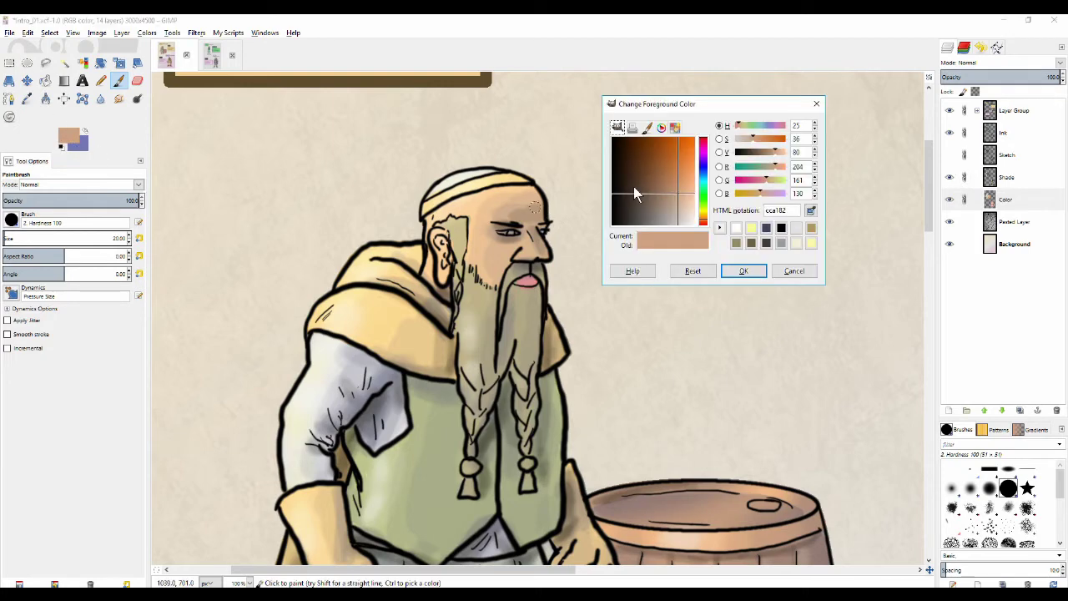
left_click(681, 194)
left_click(744, 268)
scroll(687, 258, "up", 1)
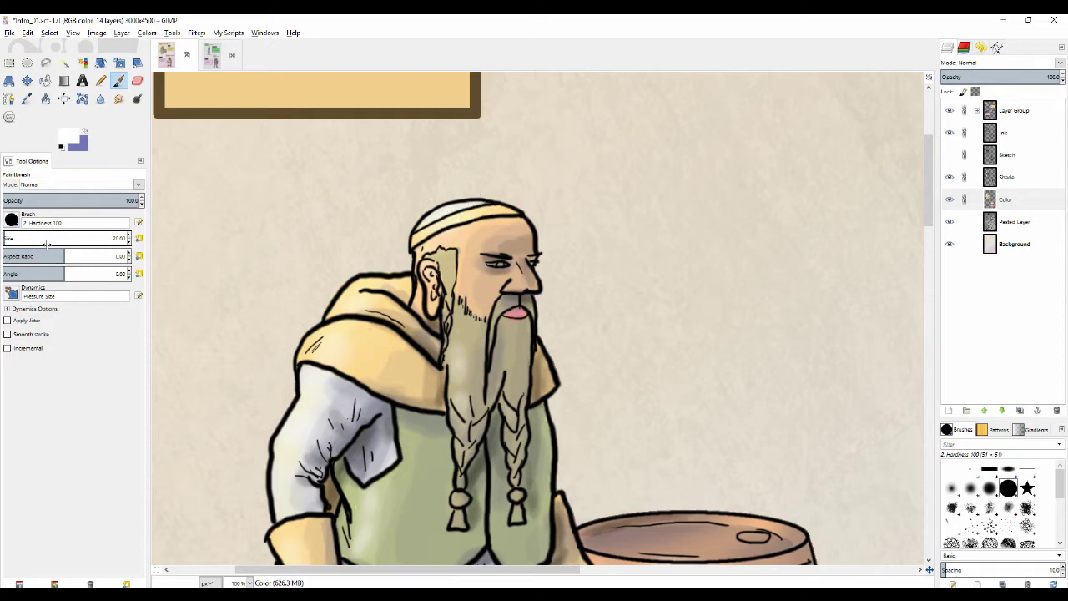
left_click(52, 200)
scroll(643, 231, "right", 1)
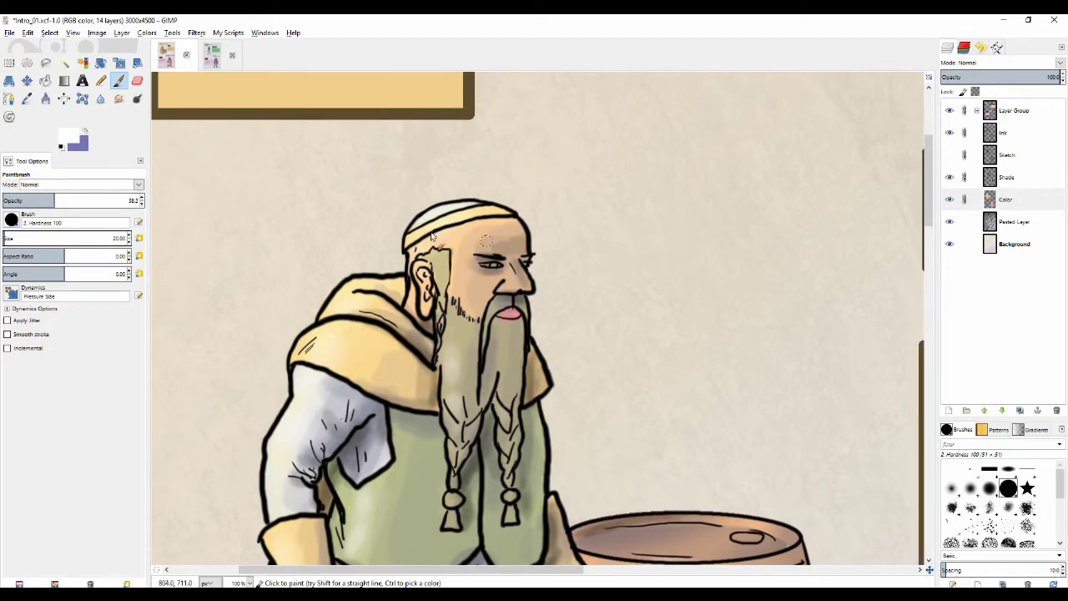
mouse_move(433, 219)
left_mouse_down()
mouse_move(452, 218)
mouse_move(444, 232)
mouse_move(463, 243)
mouse_move(449, 235)
mouse_move(445, 269)
mouse_move(484, 152)
left_mouse_up()
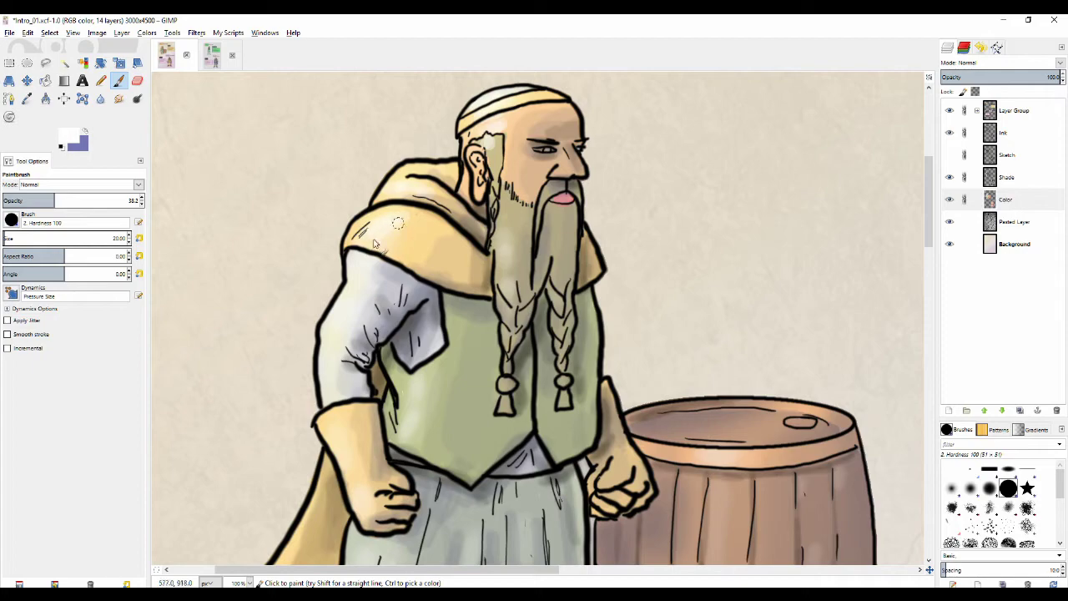
scroll(376, 243, "down", 2)
scroll(377, 244, "left", 2)
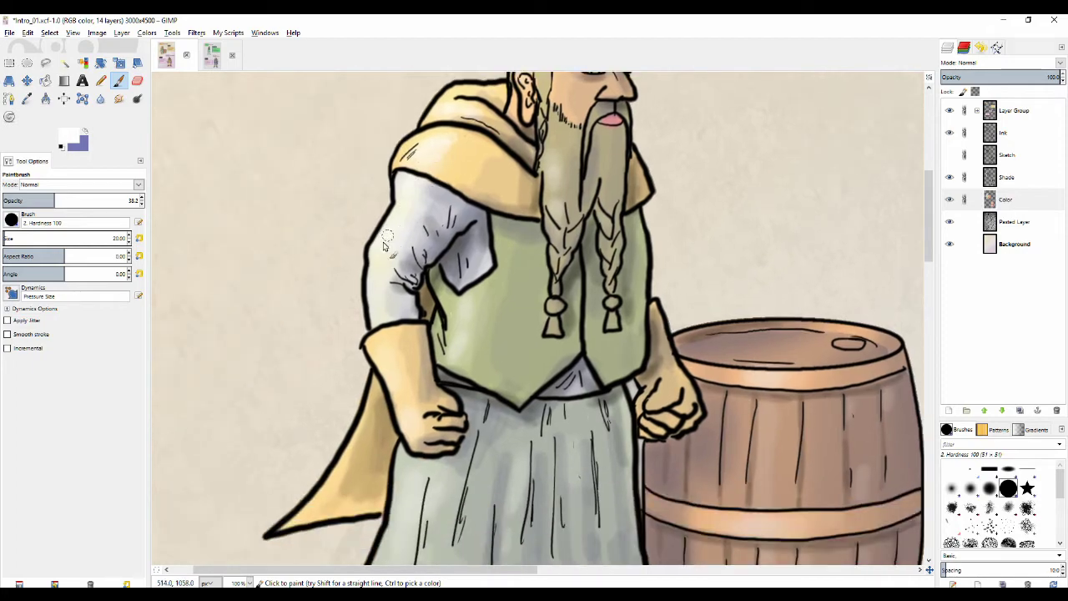
scroll(396, 392, "down", 4)
scroll(396, 392, "left", 2)
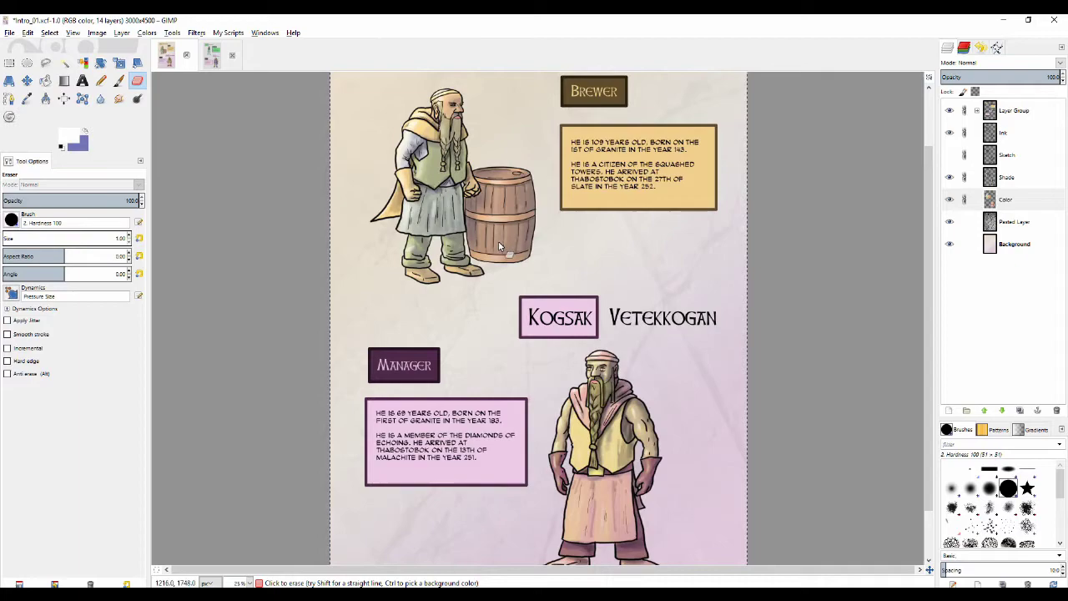
- Inspect the shaded and highlighted brewer and barrel both close up and within the full page
left_click_drag(499, 242, 511, 299)
scroll(512, 298, "down", 1)
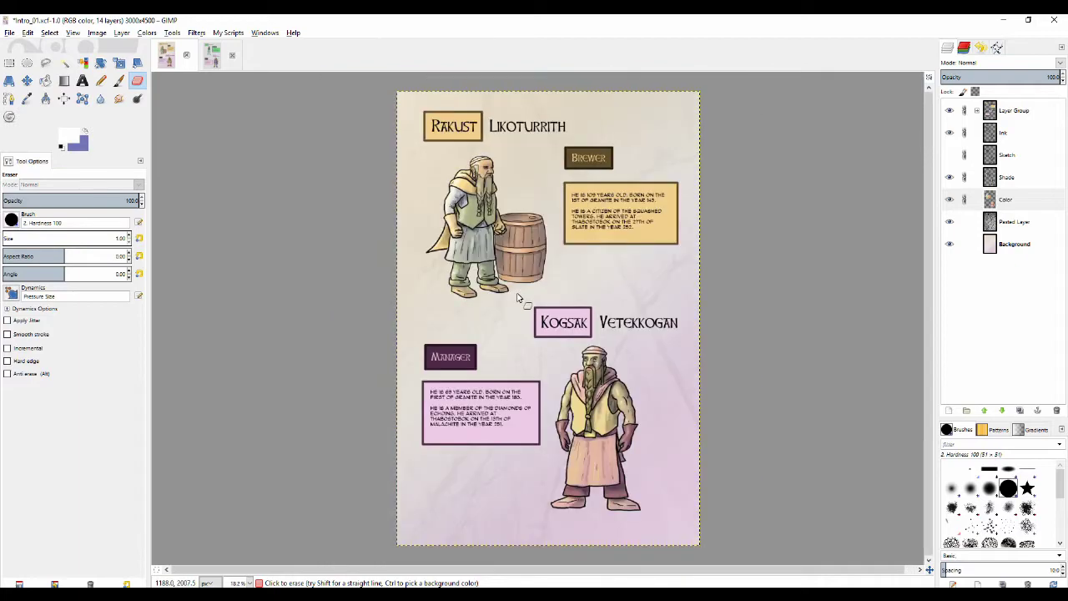
scroll(515, 284, "up", 2)
left_click_drag(506, 212, 515, 267)
scroll(515, 271, "up", 3)
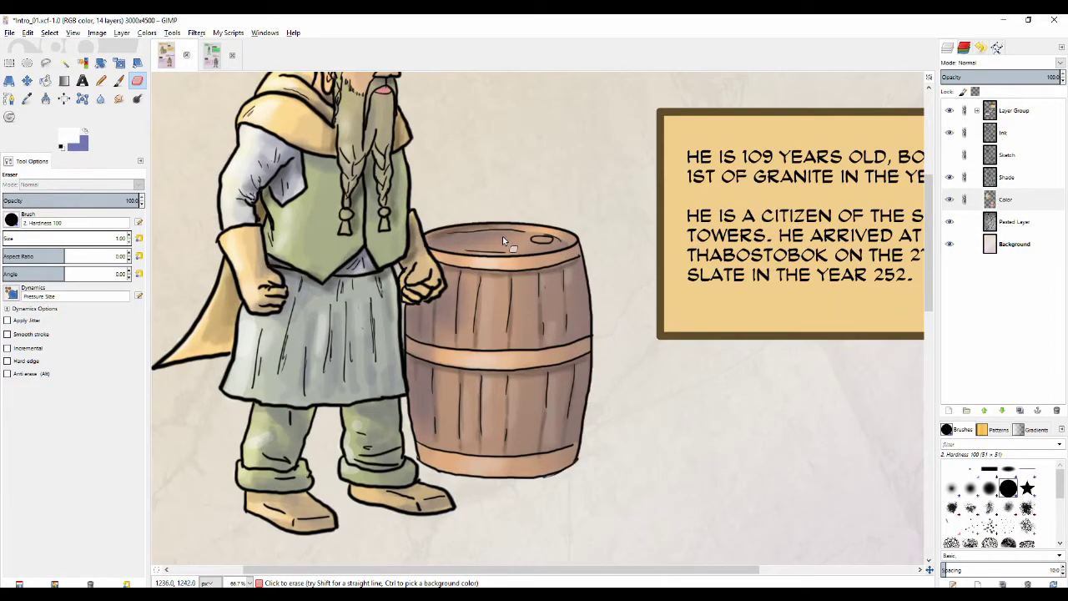
scroll(502, 236, "down", 3)
scroll(501, 357, "up", 4)
scroll(500, 357, "down", 2)
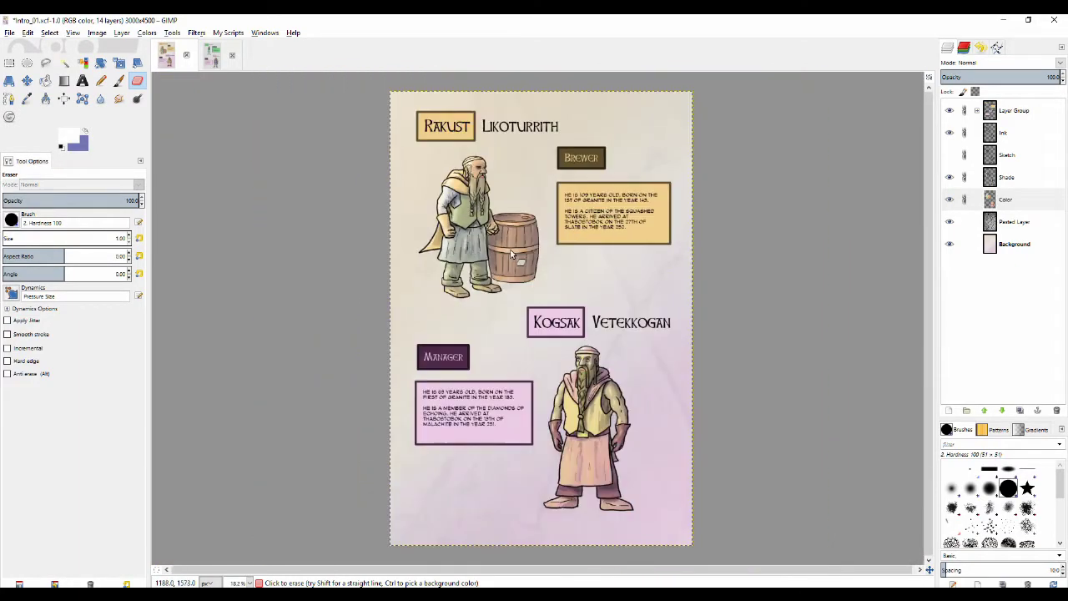
- Toggle the Sketch layer's visibility to compare the brewer with and without the sketch lines, leaving the layer hidden
left_click(949, 156)
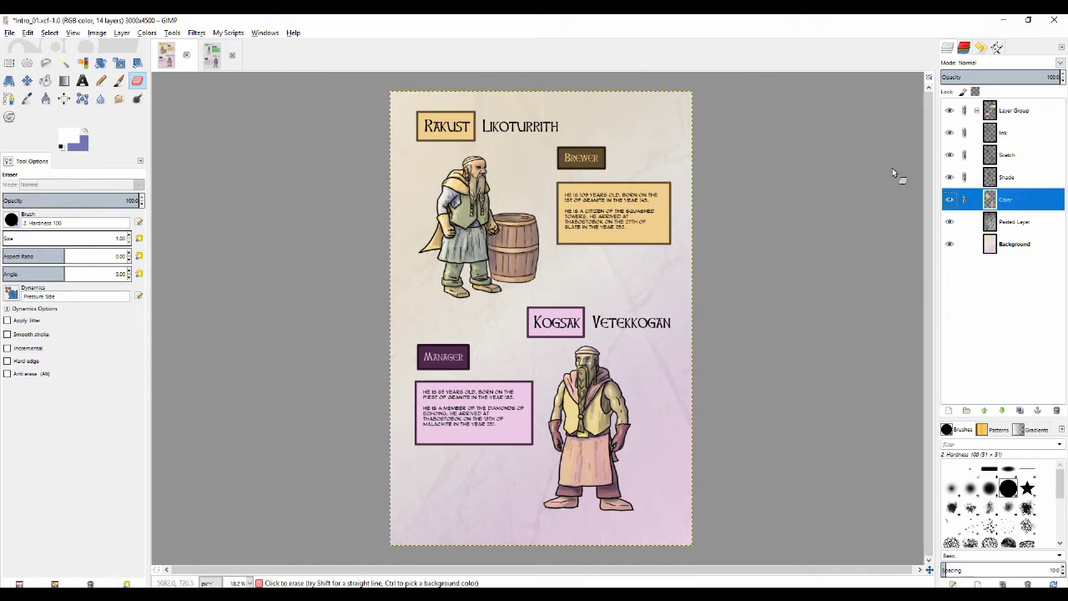
scroll(524, 239, "up", 3)
scroll(524, 240, "up", 1)
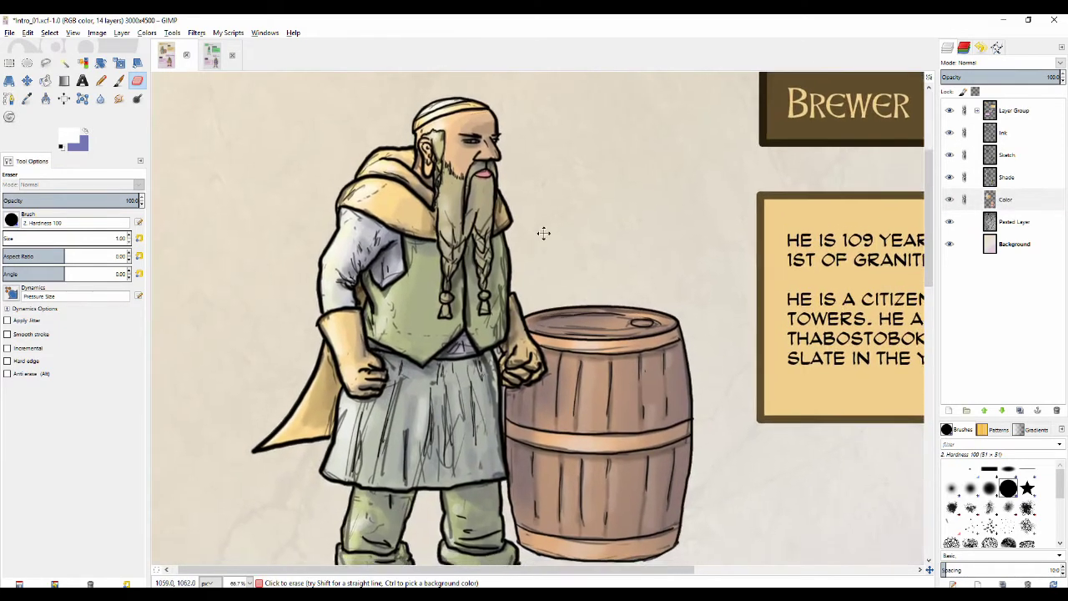
left_click(951, 156)
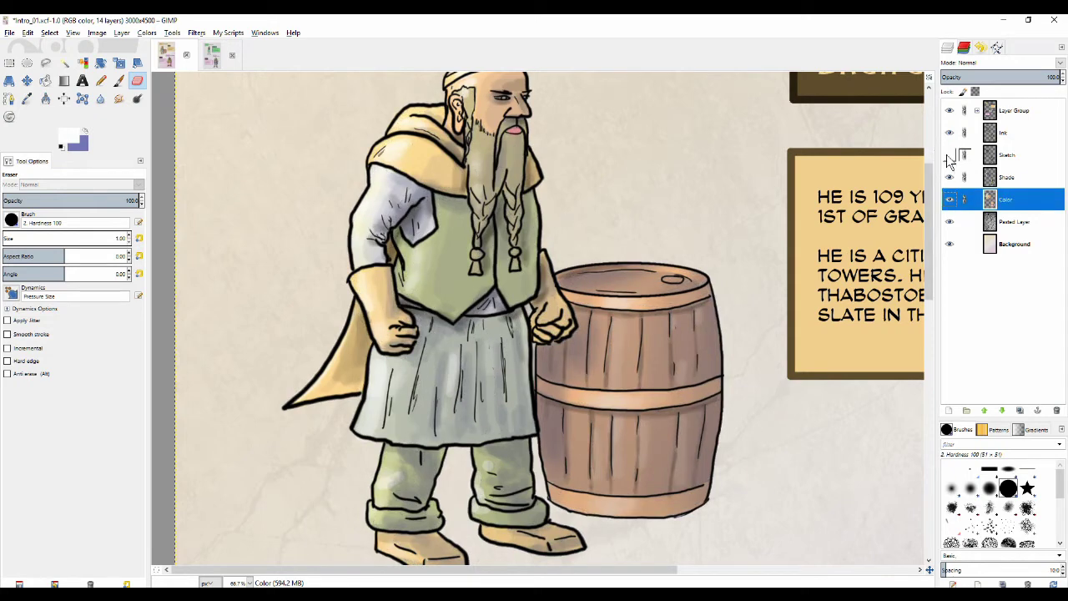
left_click(949, 156)
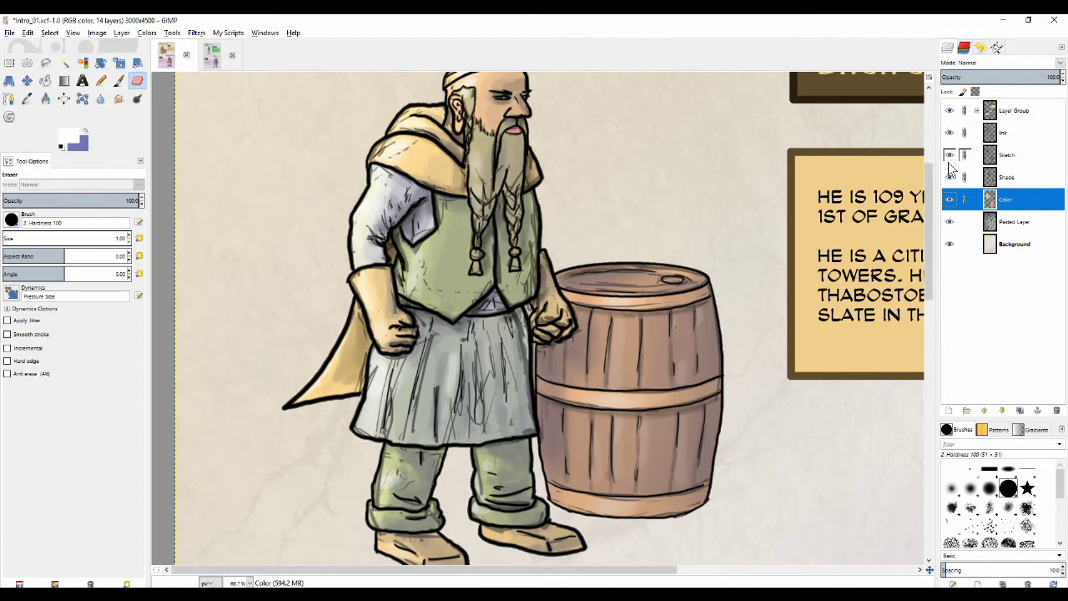
left_click(948, 162)
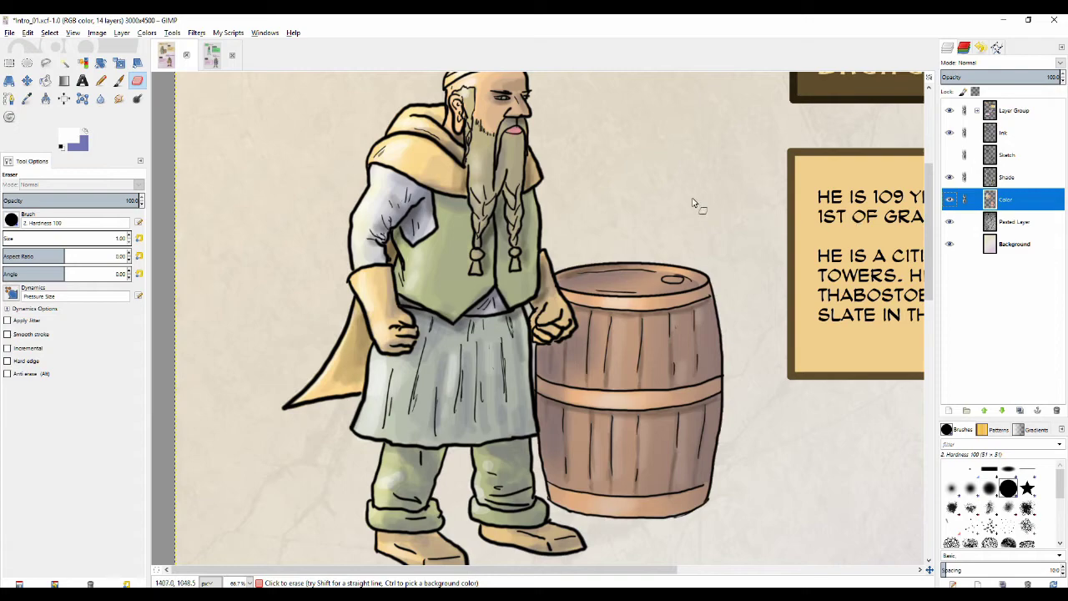
- Look over the shaded brewer with the sketch hidden and the manager illustration at the end of the page
scroll(516, 197, "down", 2)
scroll(467, 242, "down", 1)
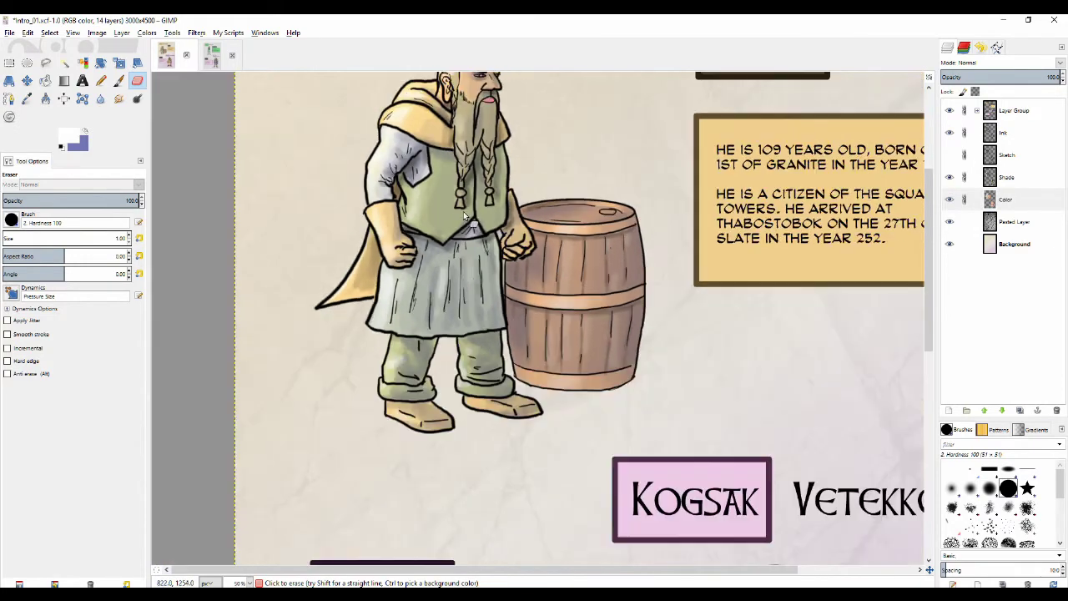
scroll(470, 261, "up", 2)
scroll(467, 250, "down", 3)
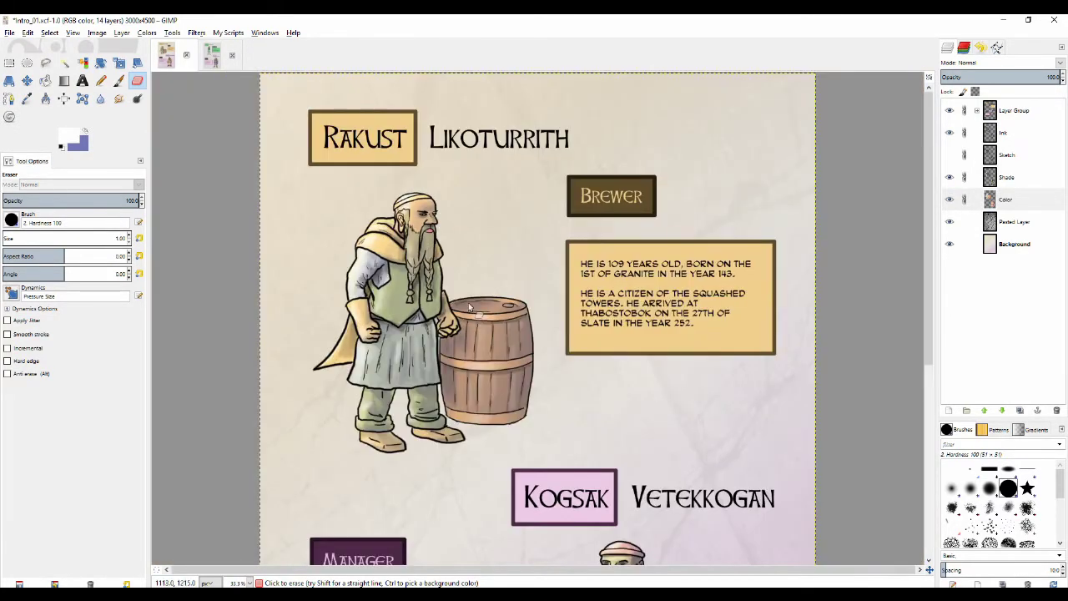
scroll(456, 199, "down", 3)
scroll(456, 198, "down", 4)
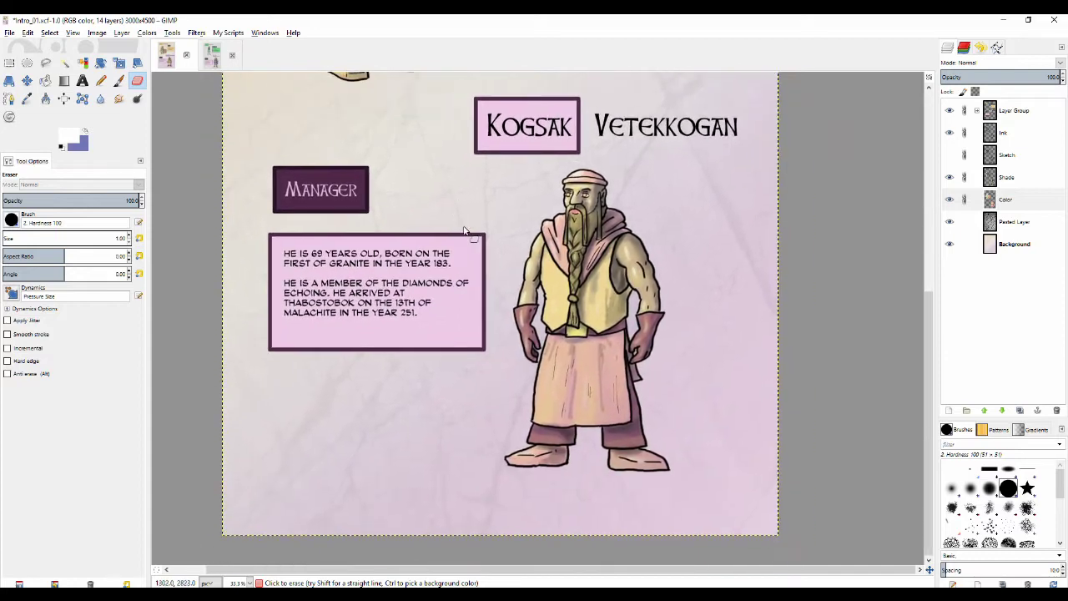
- Review the shaded brewer and manager illustrations, alternating between close-up views and the wider page
scroll(465, 230, "up", 1)
scroll(464, 230, "down", 1)
left_click_drag(521, 315, 431, 266)
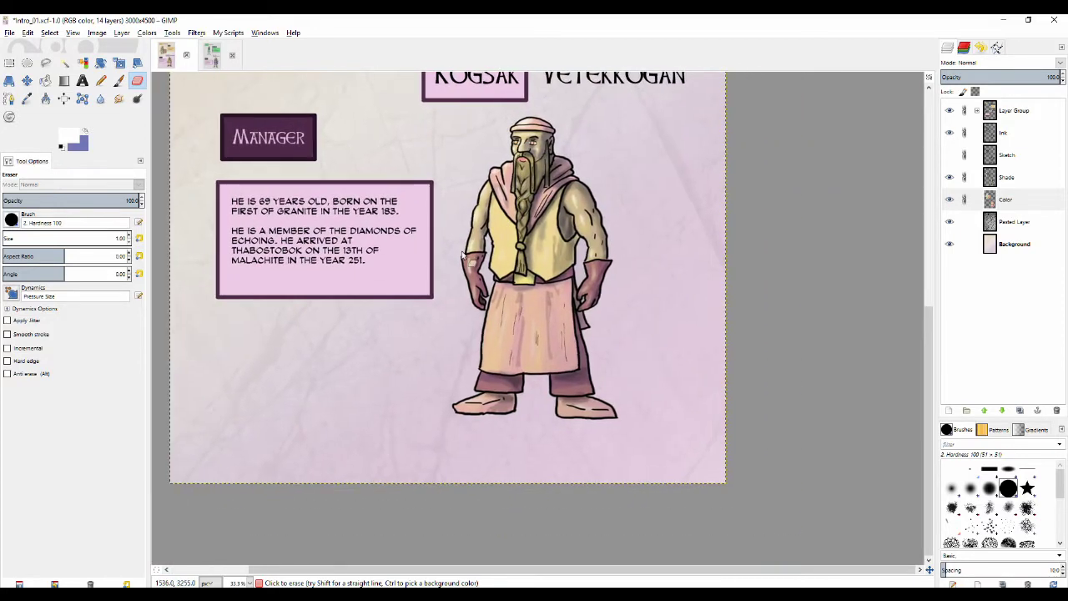
scroll(487, 242, "up", 1)
scroll(480, 240, "up", 2)
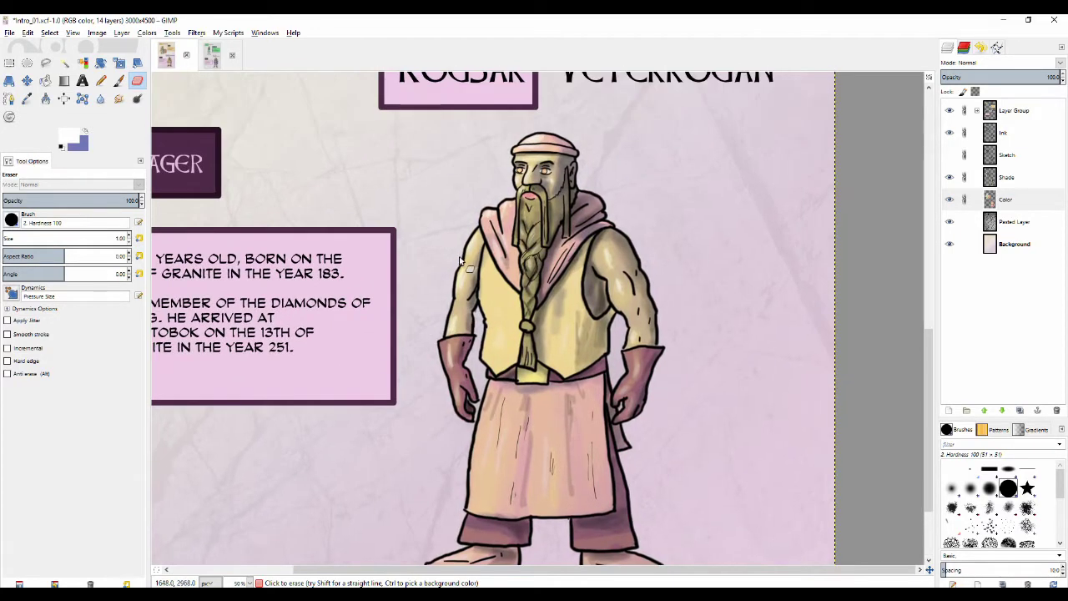
scroll(459, 261, "down", 1)
scroll(467, 275, "up", 5)
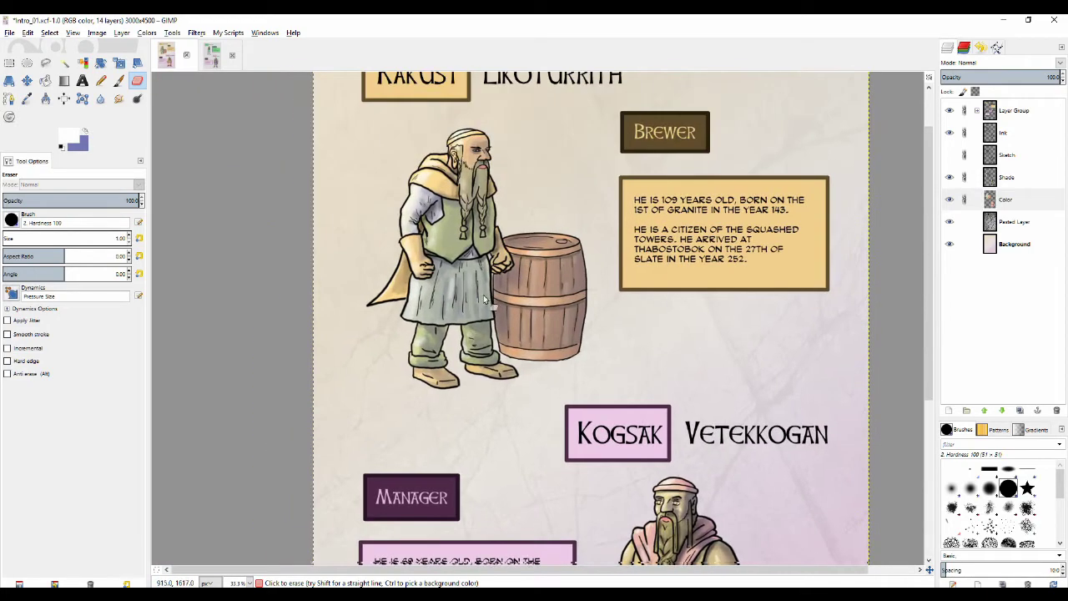
scroll(484, 283, "up", 1)
scroll(482, 259, "up", 2)
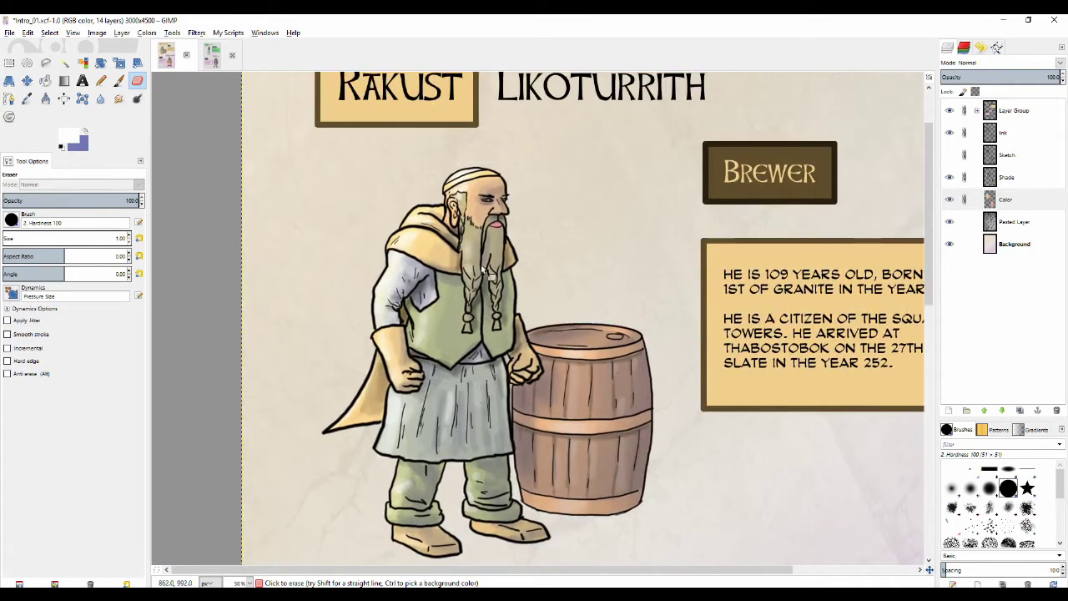
scroll(482, 269, "down", 2)
scroll(459, 338, "down", 1)
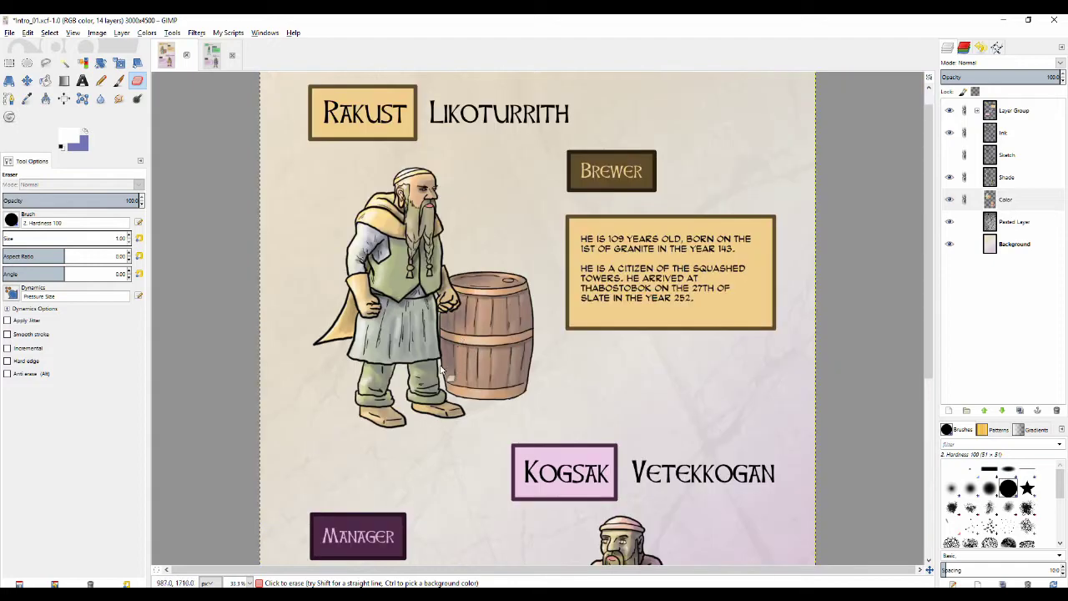
scroll(463, 317, "down", 2)
scroll(467, 301, "down", 1)
scroll(468, 286, "up", 1)
scroll(467, 285, "up", 1)
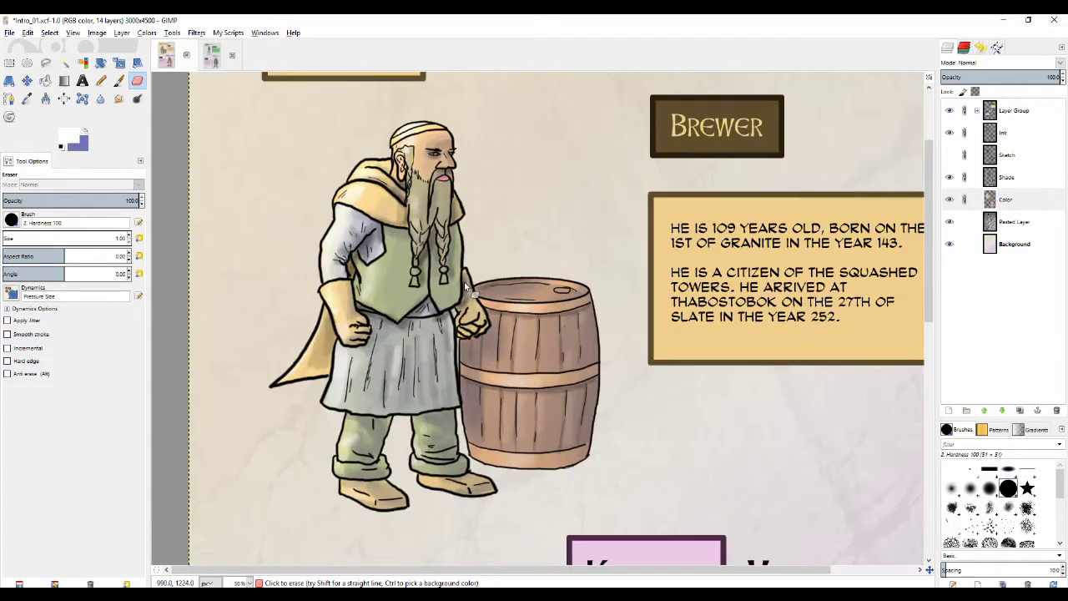
scroll(462, 291, "down", 1)
scroll(454, 271, "down", 5)
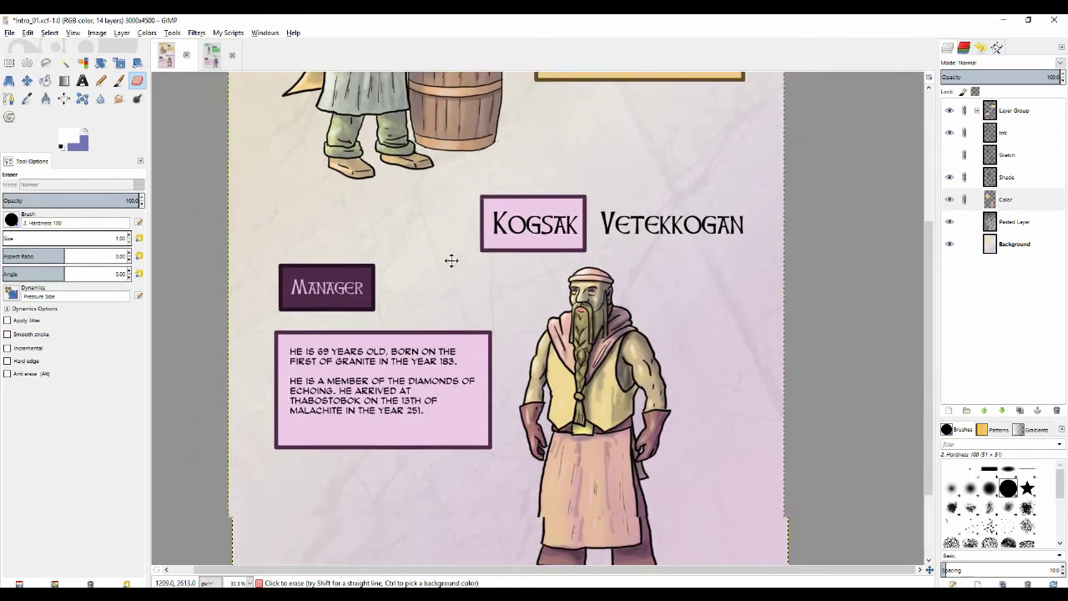
left_click_drag(422, 181, 486, 315)
left_click_drag(471, 239, 492, 363)
scroll(506, 265, "up", 2)
scroll(498, 304, "down", 2)
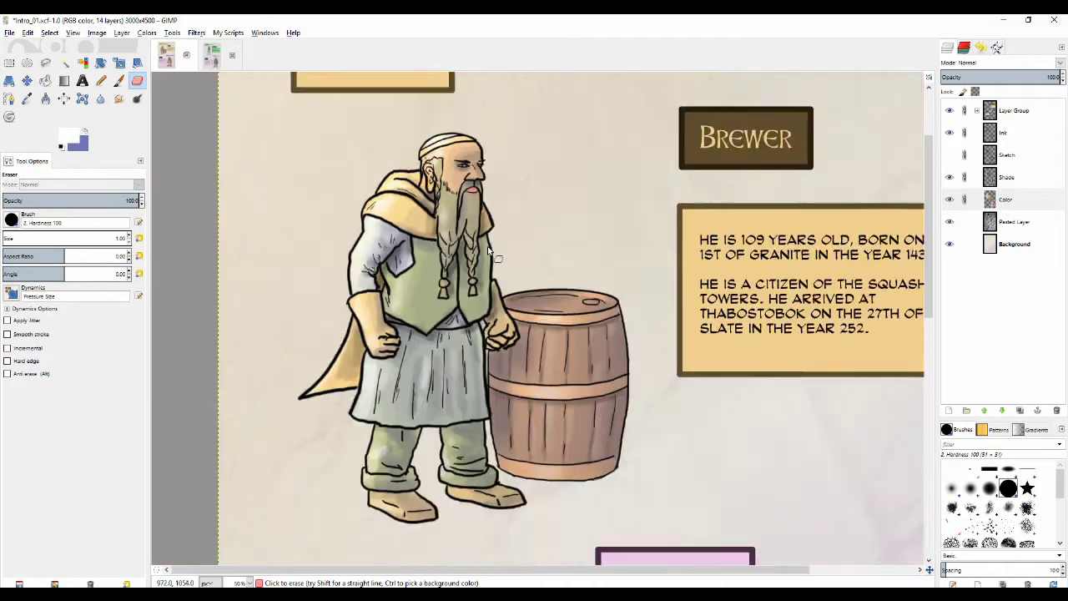
scroll(476, 275, "down", 5)
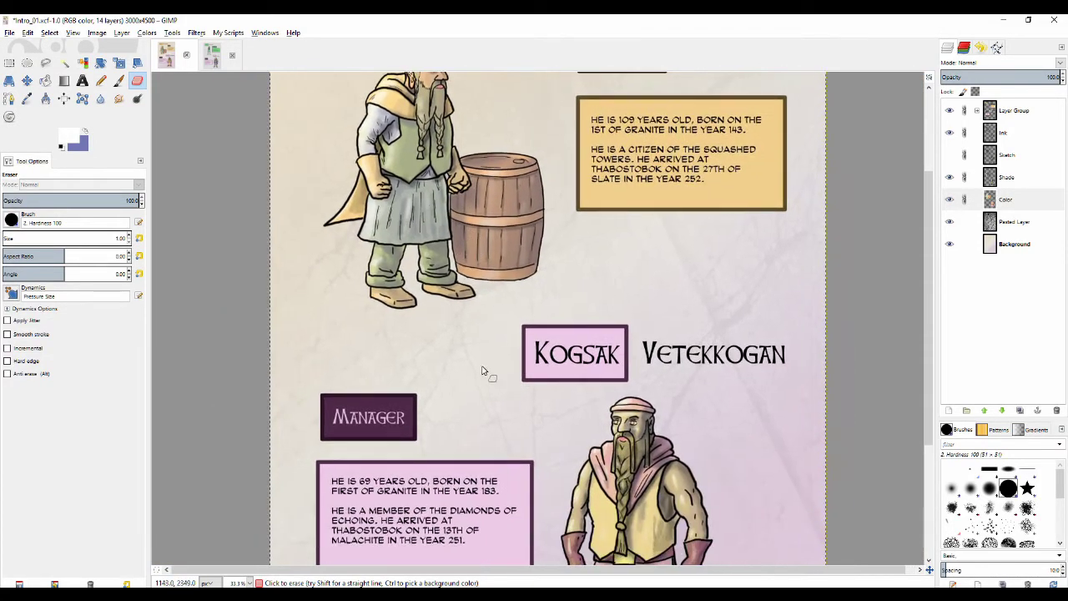
- Paint white over both of the manager's eyes on the Color layer using the Paintbrush at size 11
scroll(534, 317, "up", 3)
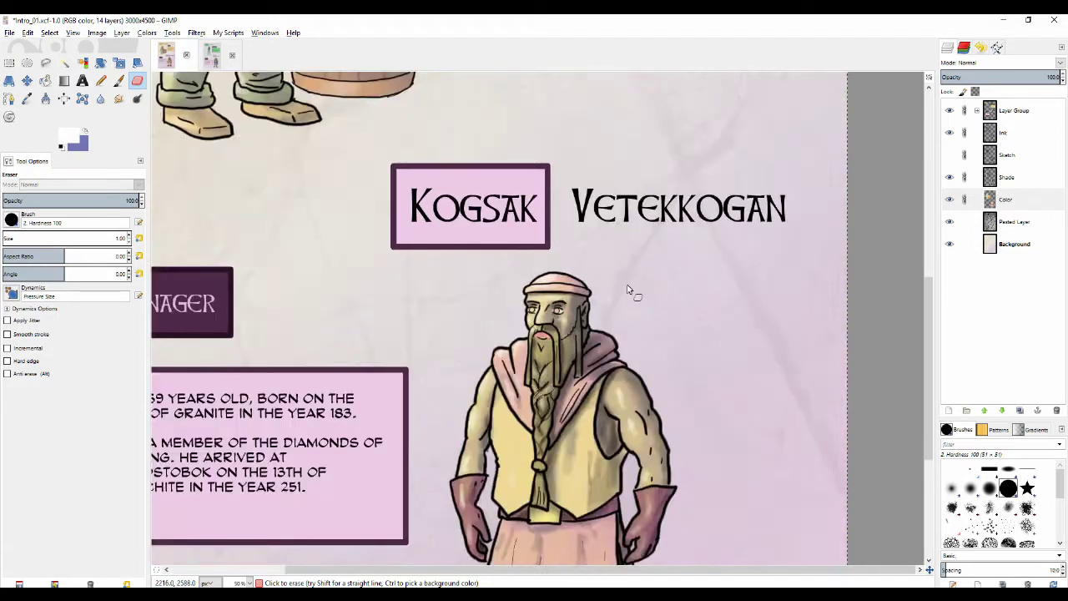
left_click_drag(550, 314, 631, 251)
key("p")
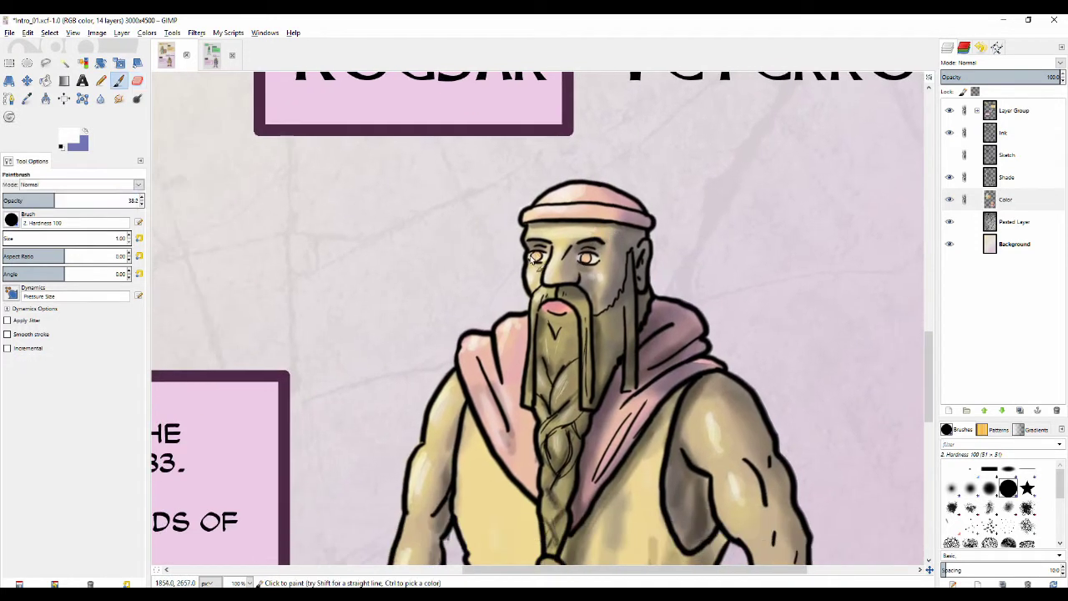
scroll(523, 271, "up", 1)
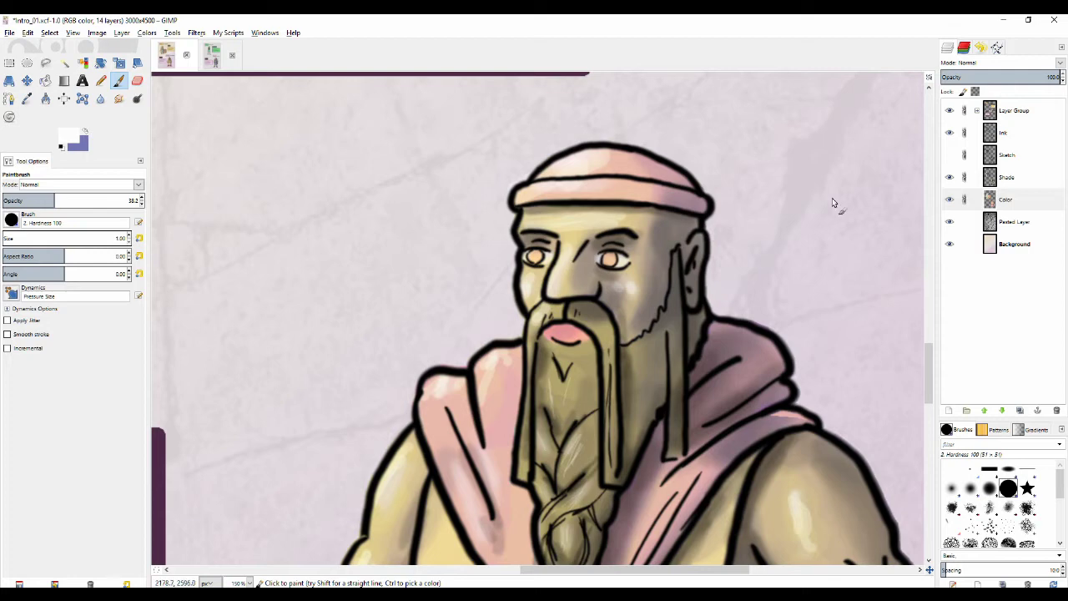
scroll(532, 246, "up", 2)
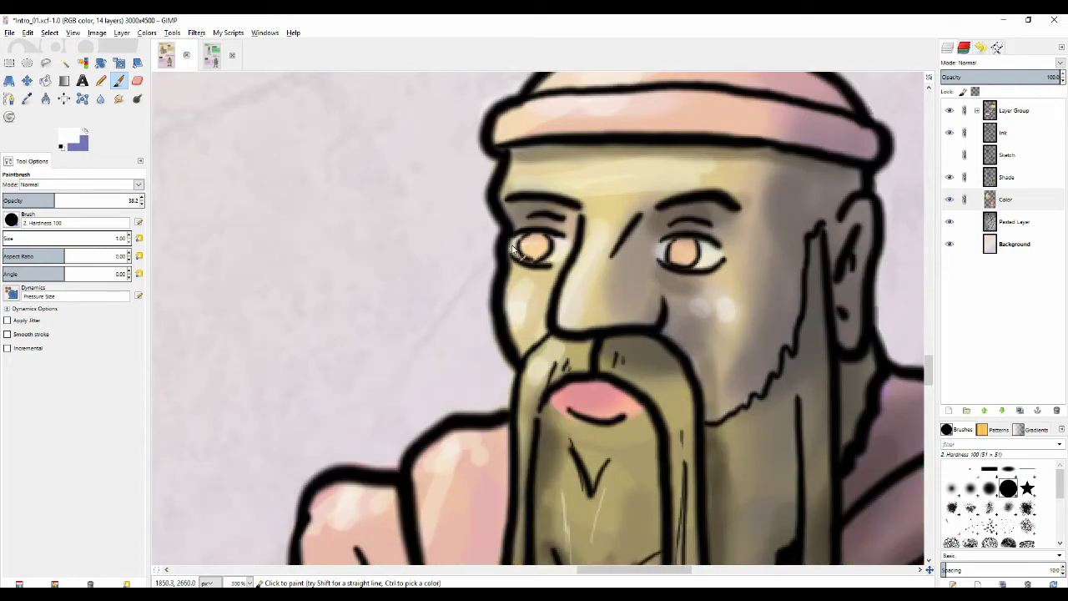
key("bracketright")
key("bracketright")
key("bracketright")
key("bracketright")
key("bracketright")
key("bracketright")
key("bracketright")
key("bracketright")
key("bracketright")
key("bracketright")
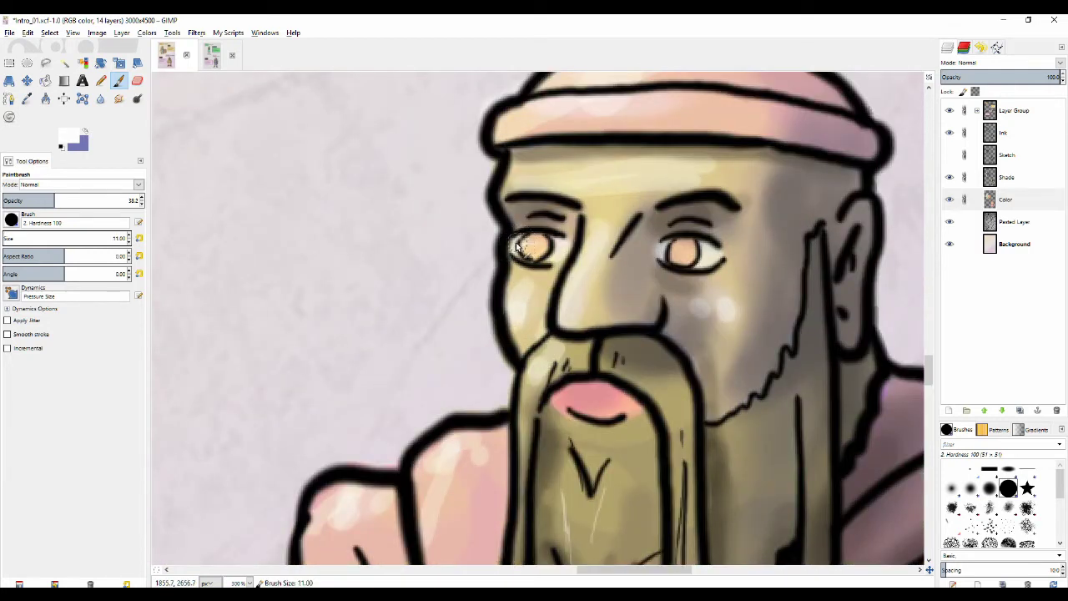
left_click_drag(518, 246, 526, 244)
left_click_drag(668, 249, 684, 247)
scroll(453, 282, "down", 4, "ctrl")
scroll(453, 178, "down", 3, "ctrl")
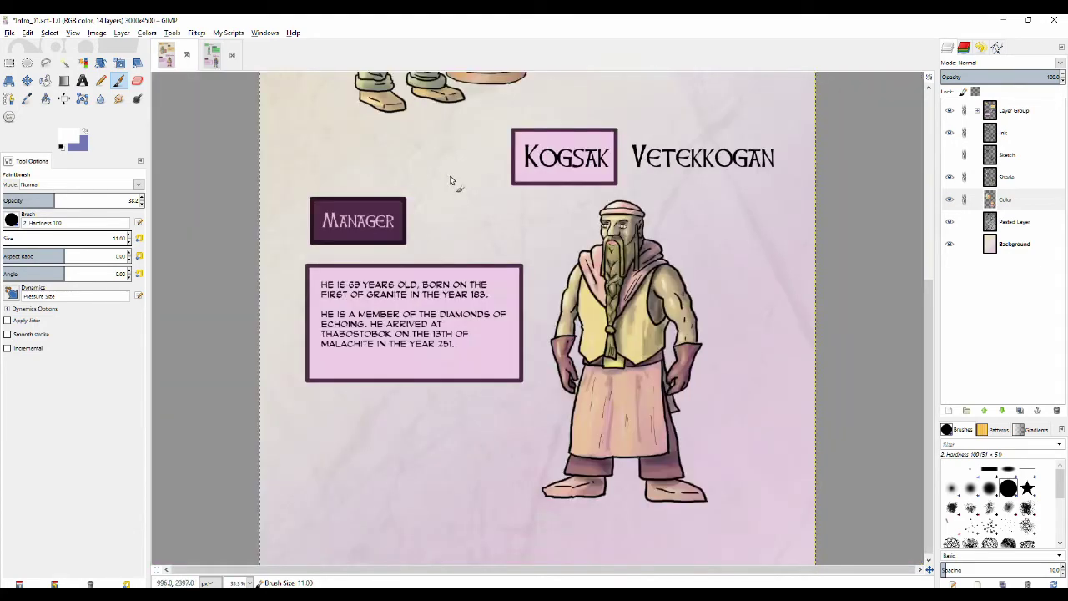
- Paint the brewer's eyes white with a size 11 brush, raising the brush opacity to 100
scroll(443, 185, "up", 5)
scroll(451, 177, "up", 5, "ctrl")
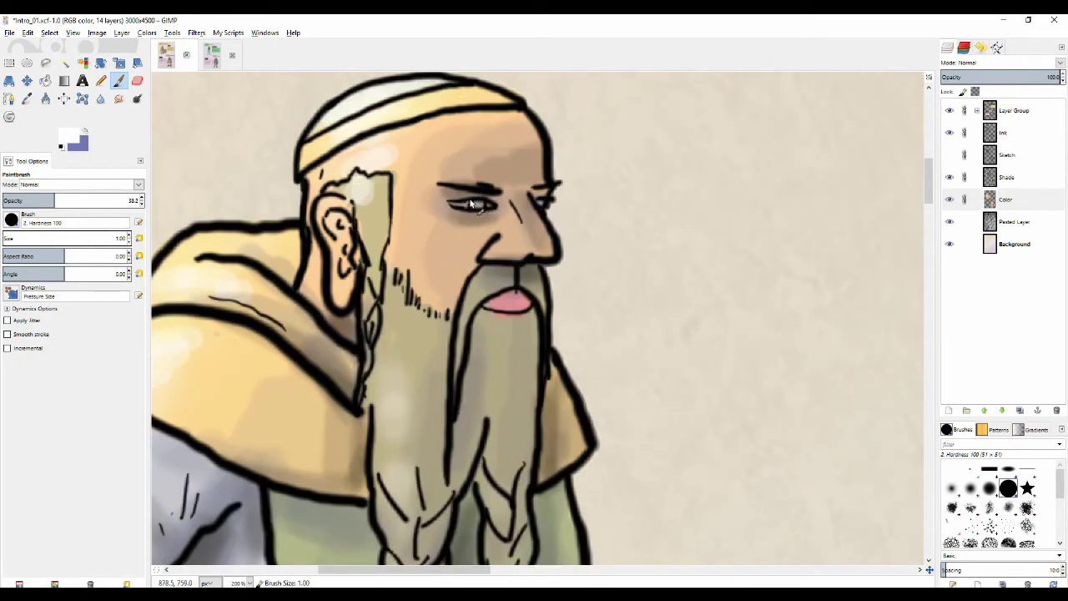
key("shift+bracketright")
mouse_move(484, 205)
left_mouse_down()
mouse_move(462, 205)
mouse_move(476, 204)
left_mouse_up()
left_click_drag(65, 200, 195, 206)
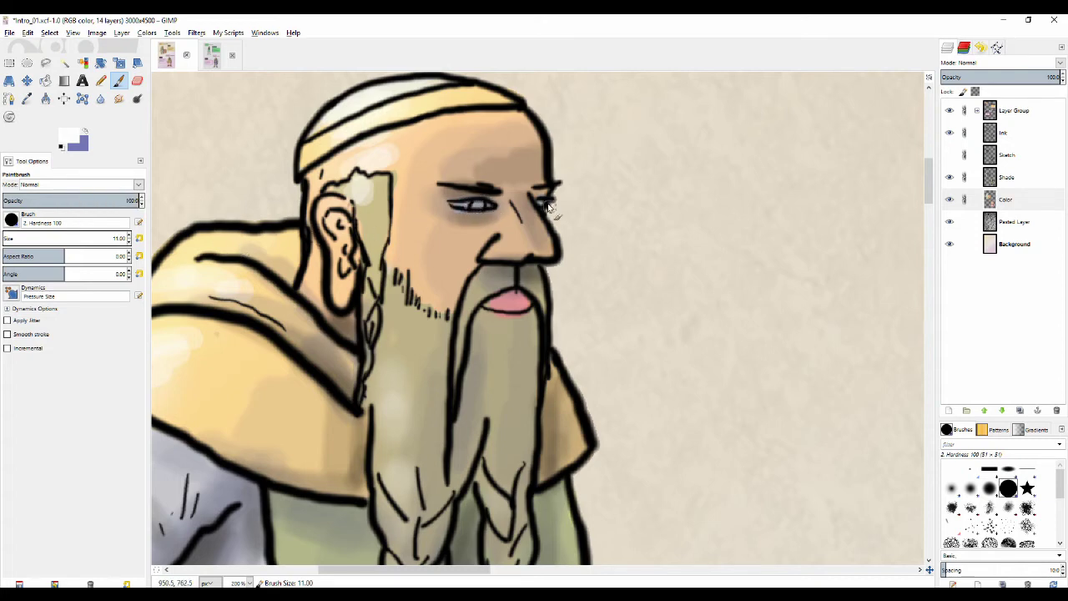
left_click_drag(546, 201, 500, 247)
- Undo the opaque white stroke on the brewer's nose and repaint a softer nose highlight at 20.7 brush opacity
scroll(453, 264, "down", 1)
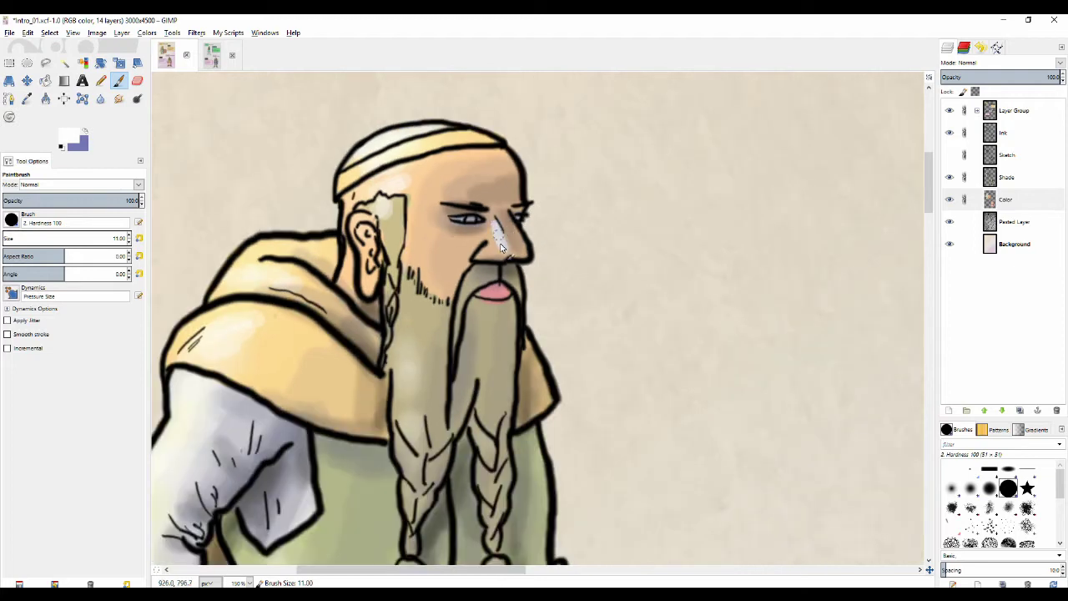
key("ctrl+z")
left_click(41, 201)
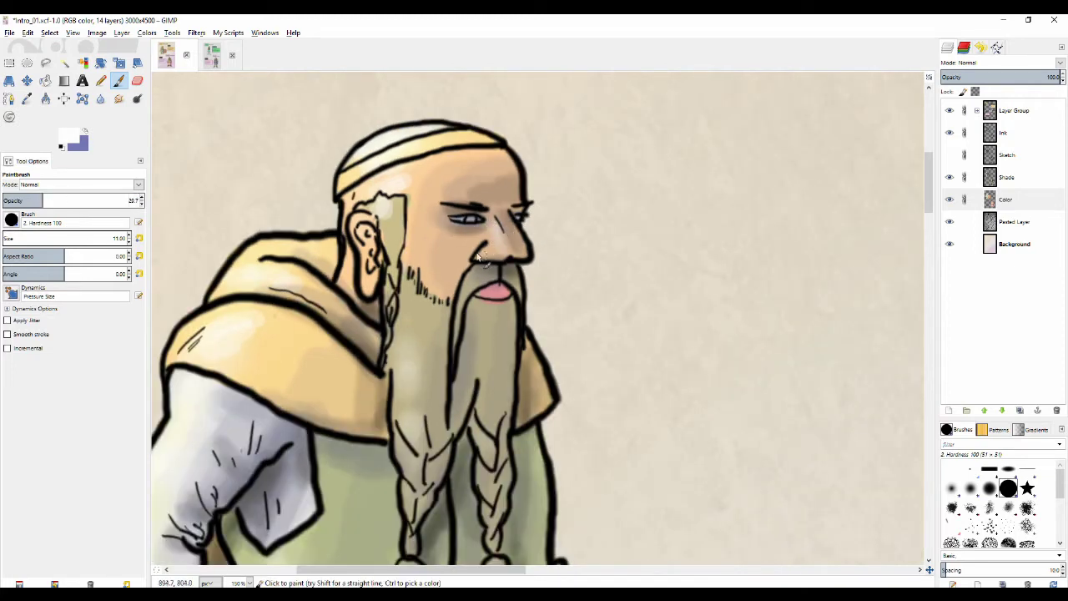
left_click_drag(493, 223, 501, 240)
scroll(467, 204, "down", 2)
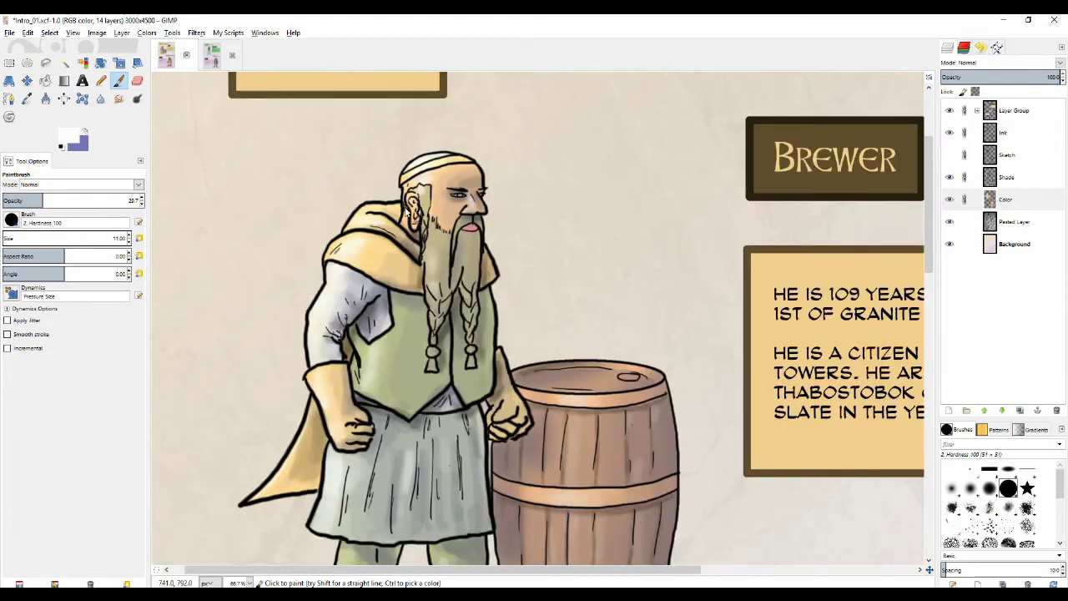
scroll(444, 199, "up", 2)
left_click_drag(446, 200, 458, 231)
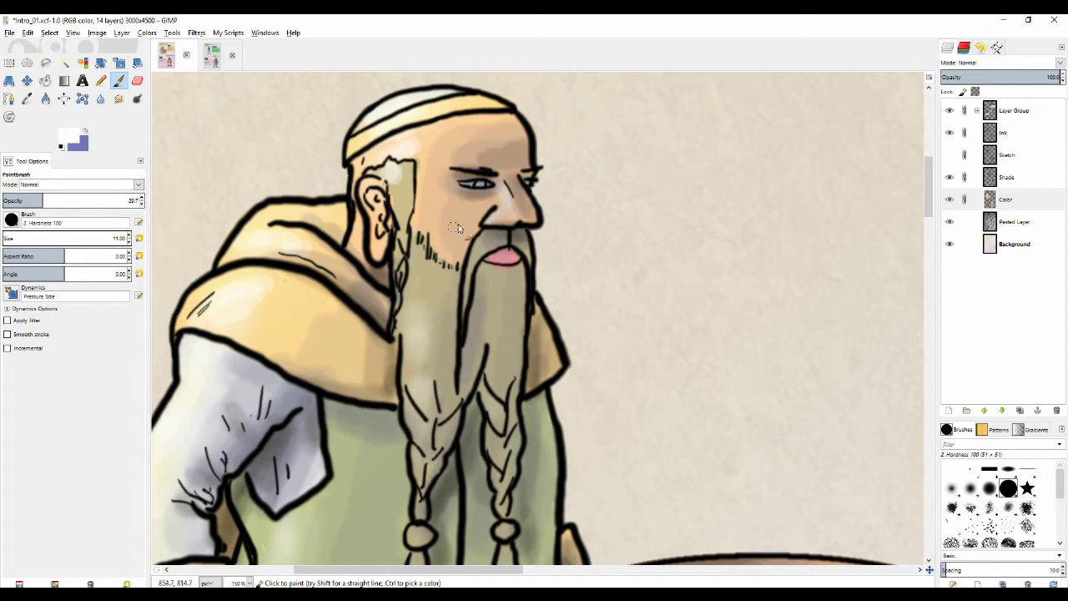
- Check the brewer's retouched eyes and nose highlight up close and at full-figure and page scale
scroll(532, 158, "down", 2)
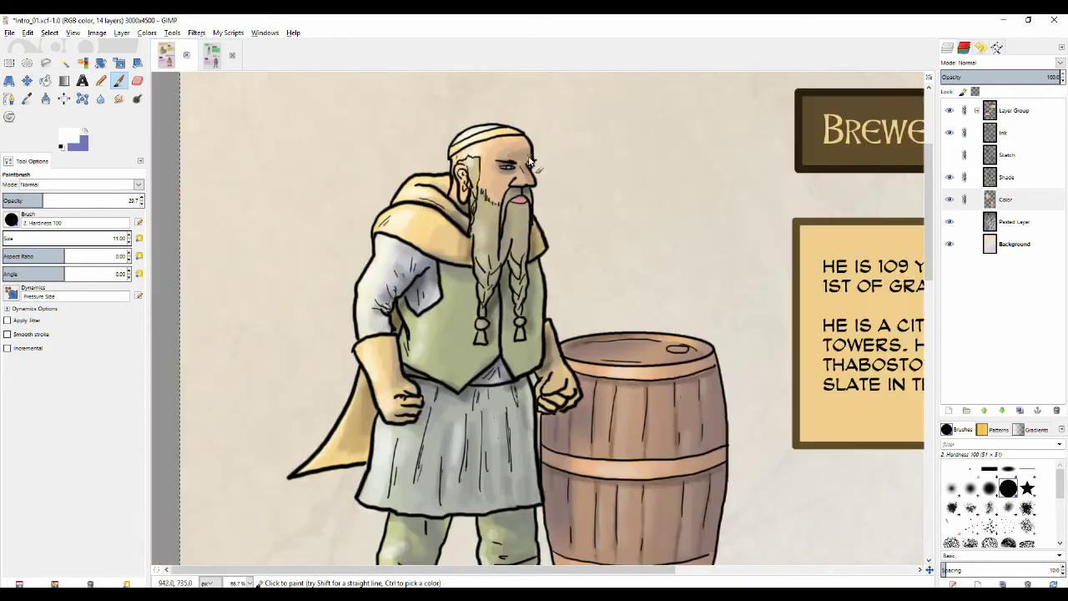
scroll(408, 140, "down", 1)
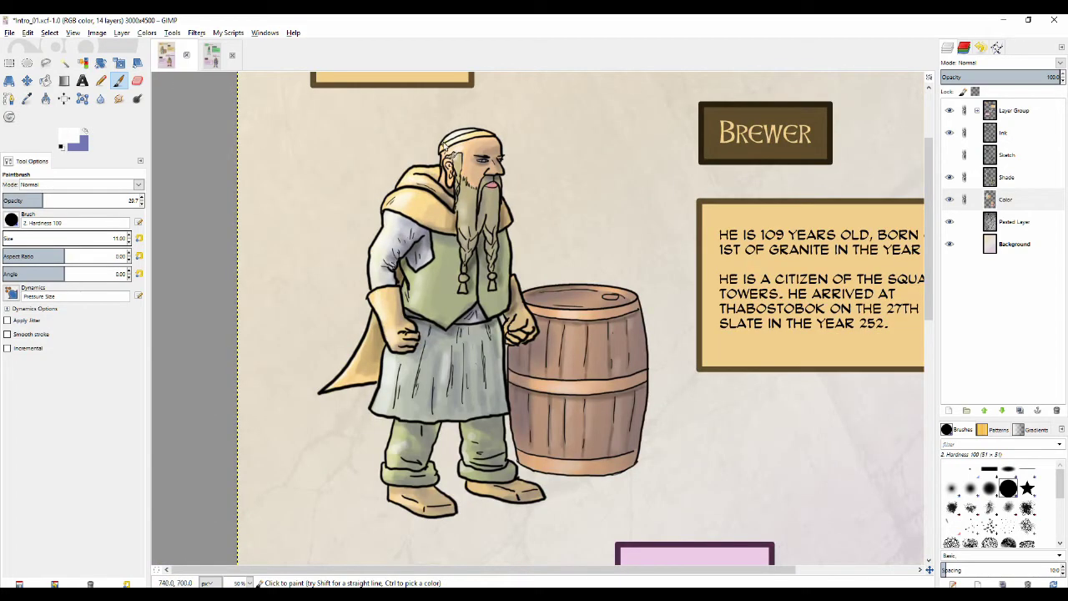
scroll(446, 145, "up", 1)
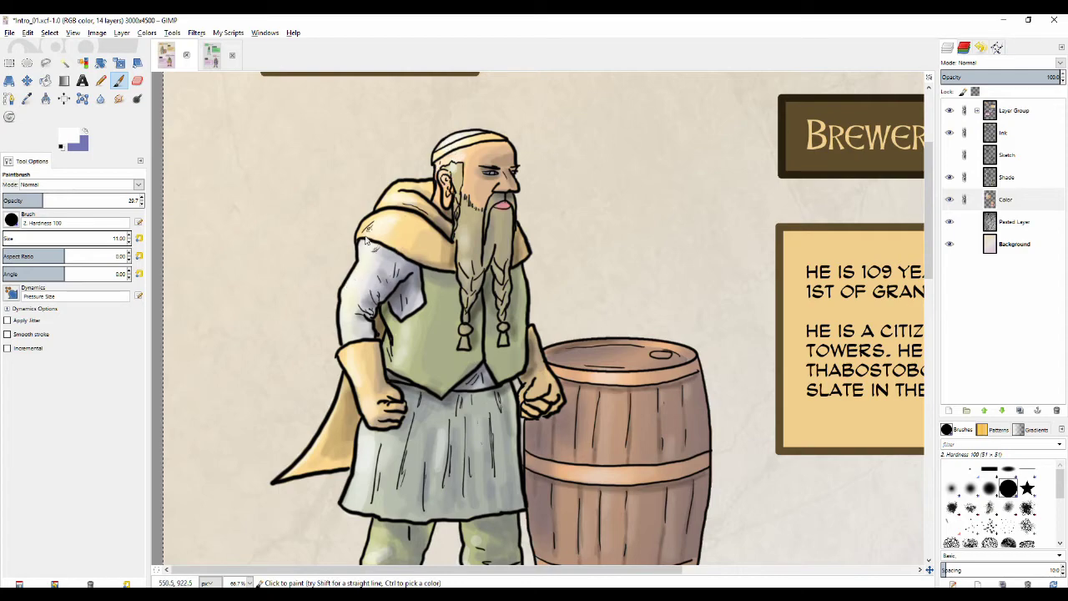
scroll(453, 185, "down", 2)
scroll(435, 208, "up", 1)
scroll(435, 209, "up", 1)
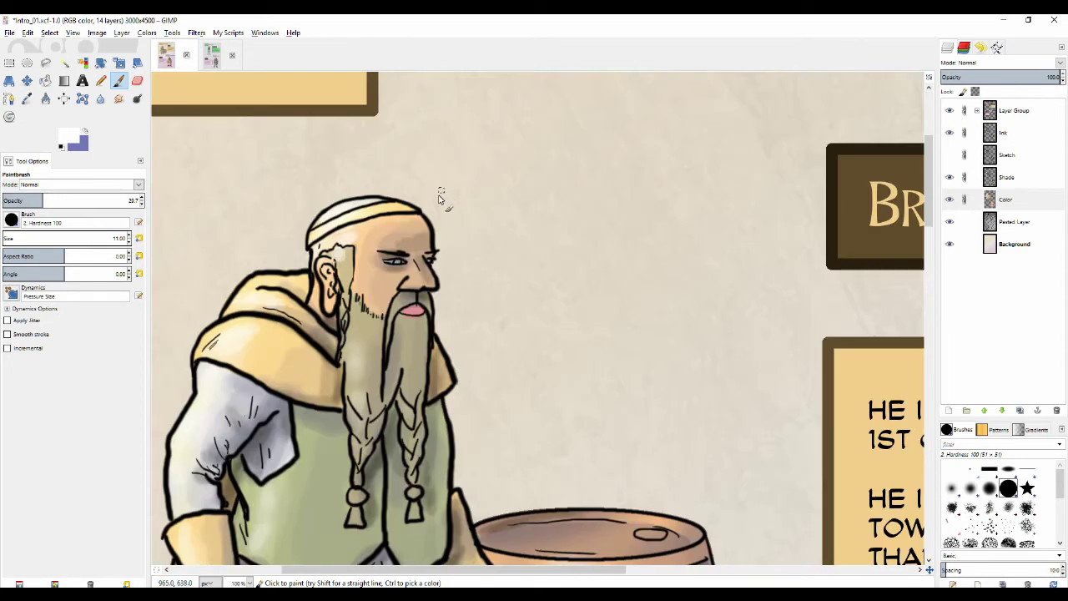
scroll(441, 198, "down", 1)
scroll(427, 270, "down", 3)
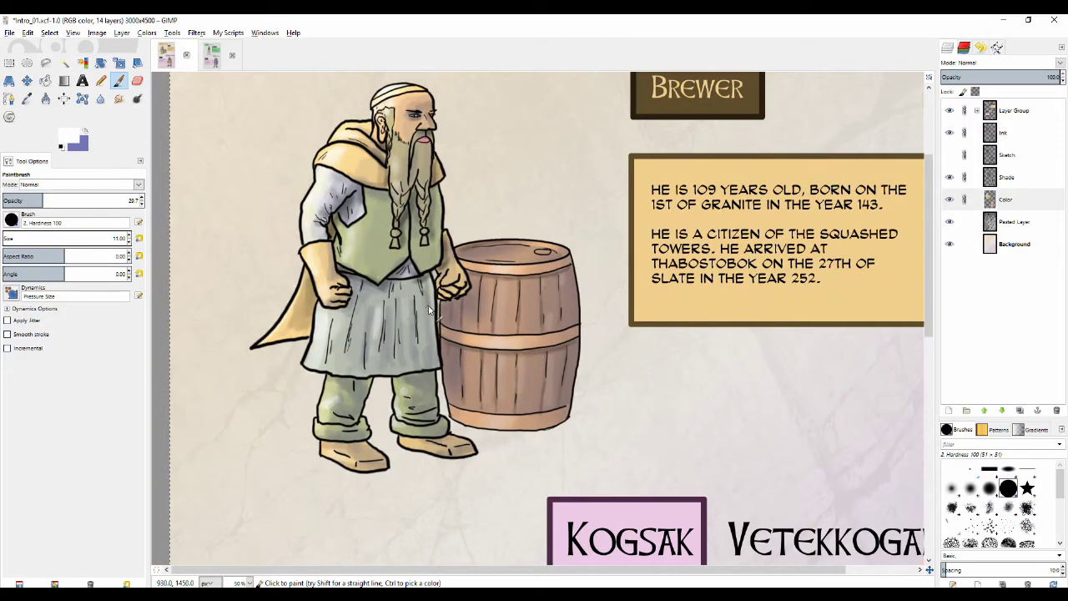
scroll(429, 310, "down", 1)
left_click_drag(425, 221, 441, 269)
scroll(441, 269, "up", 2)
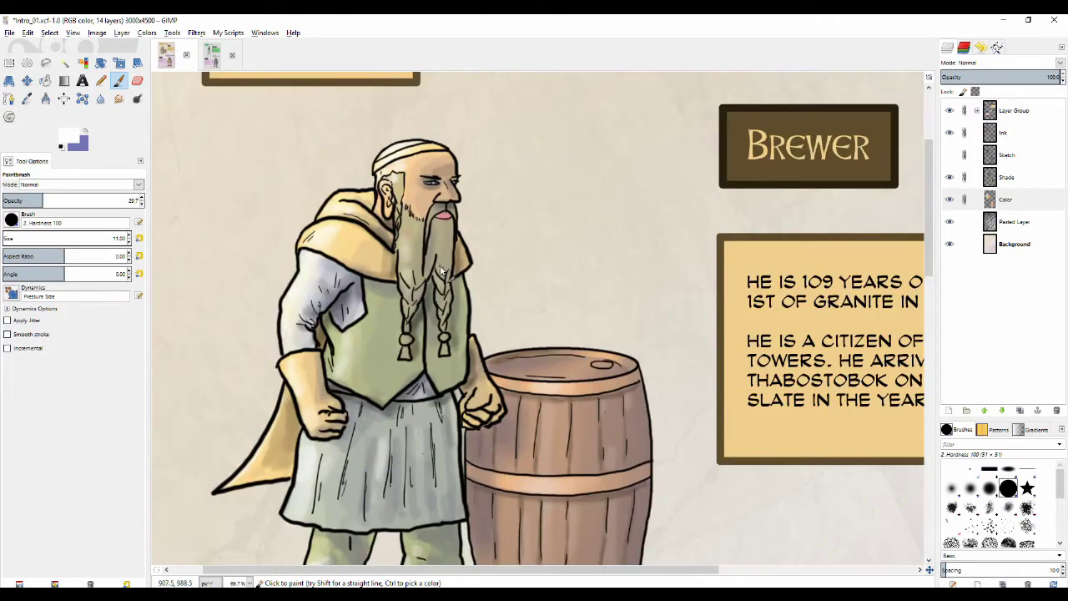
scroll(435, 266, "down", 1)
scroll(433, 266, "down", 1)
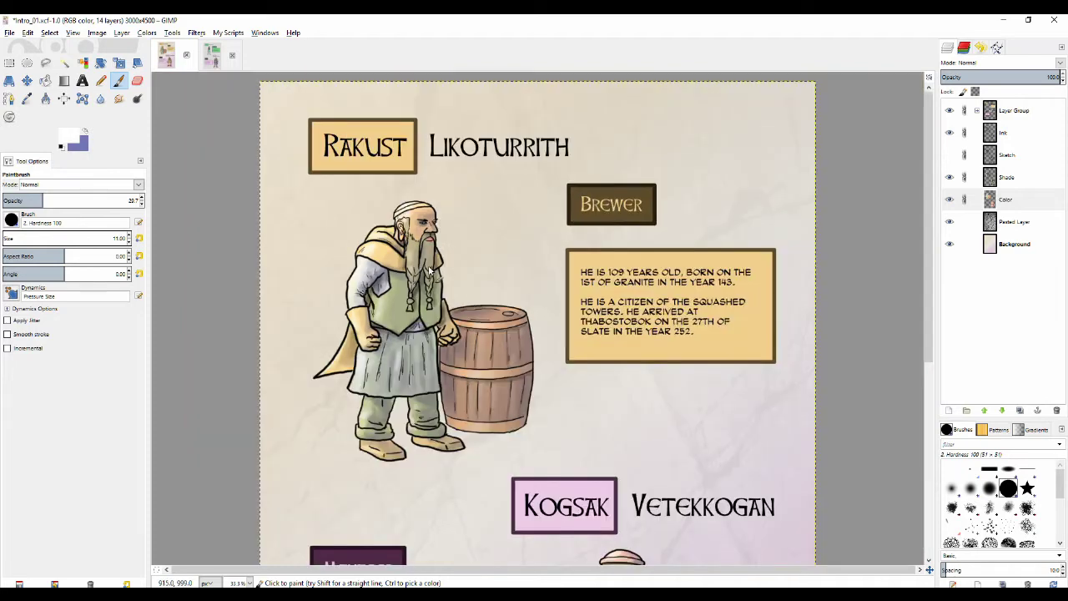
- Sample the yellow of the brewer's hood and paint his two beard beads with it, setting the brush opacity to 100
scroll(432, 267, "up", 2)
scroll(429, 269, "up", 1)
key("o")
left_click(375, 276)
key("p")
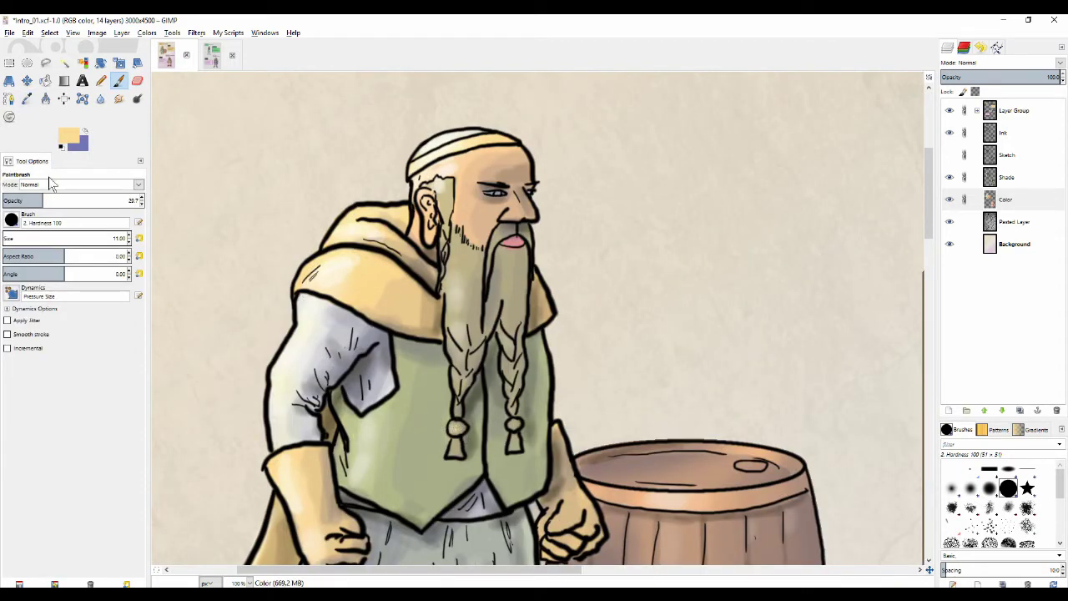
left_click(62, 201)
left_click_drag(62, 201, 240, 265)
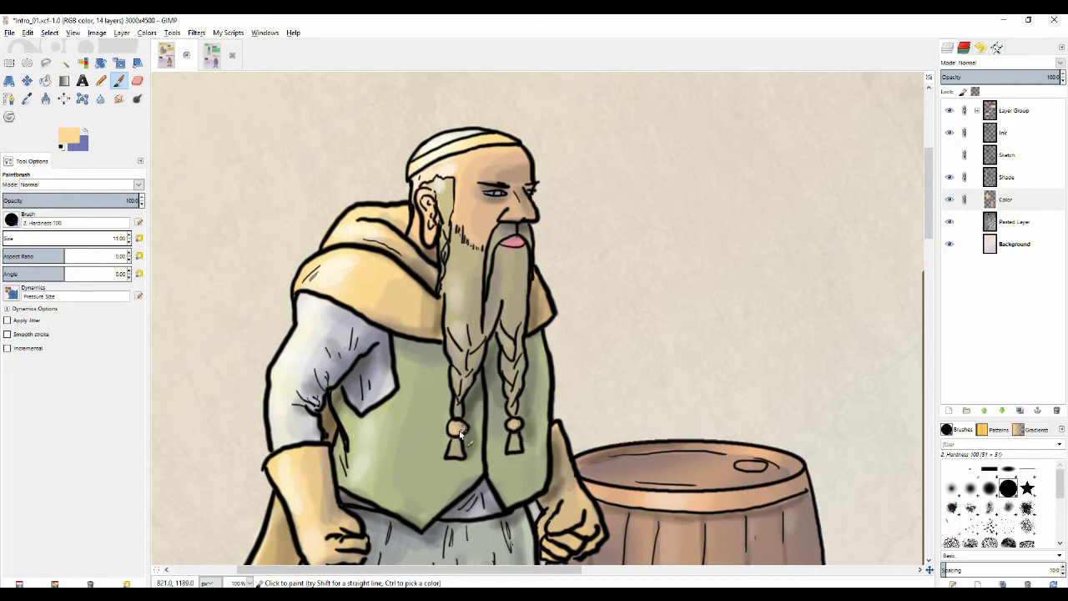
left_click_drag(473, 406, 448, 236)
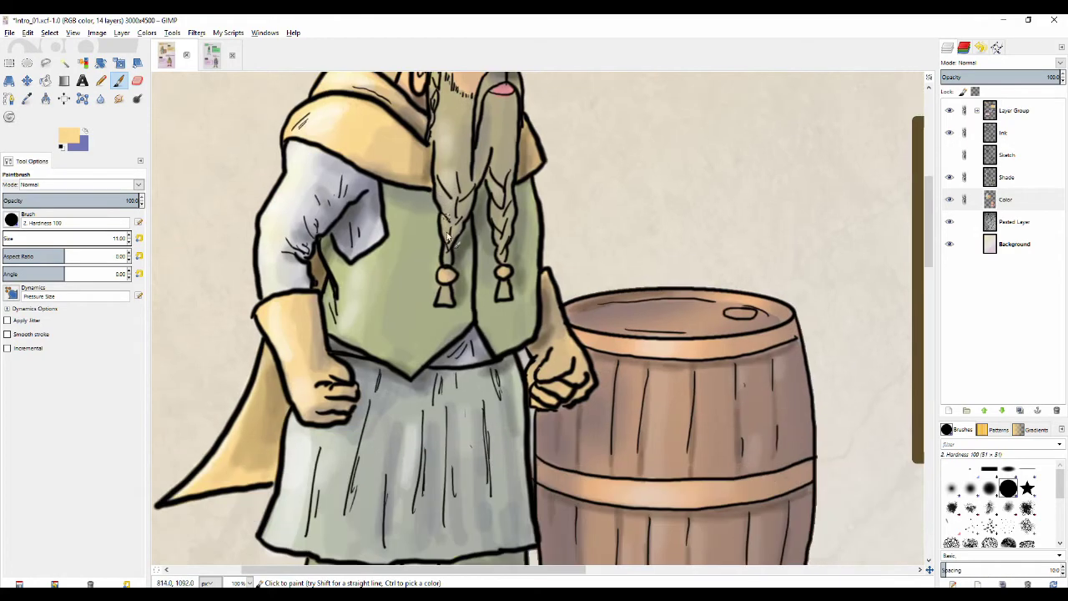
- Paint the bead at the end of the manager's braided beard in the same yellow at full opacity
scroll(442, 251, "down", 2)
left_click_drag(447, 383, 424, 273)
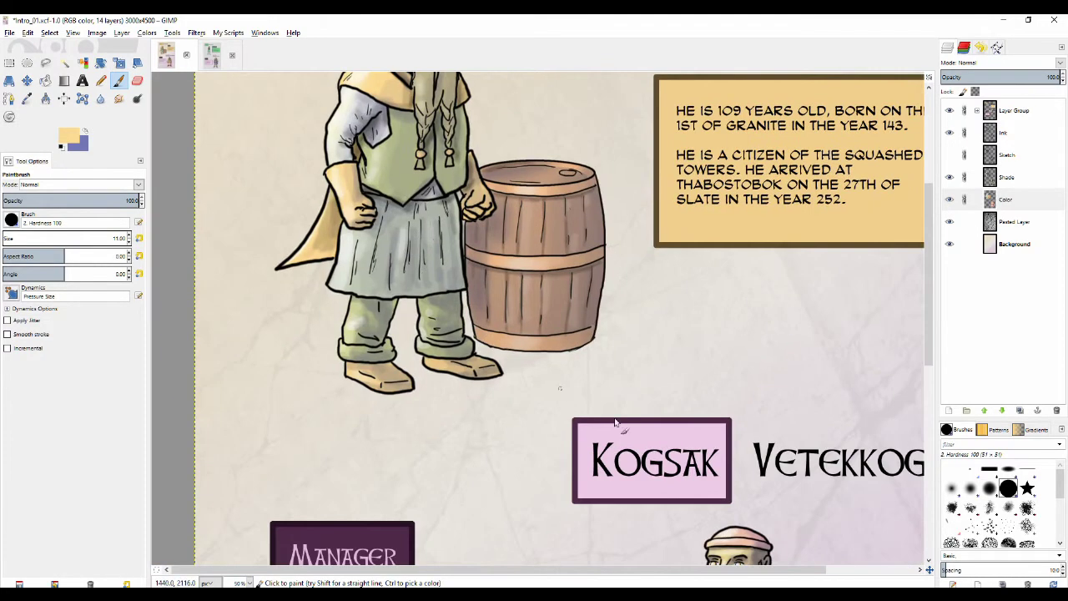
left_click_drag(667, 425, 516, 224)
left_click_drag(540, 317, 491, 209)
left_click_drag(523, 412, 522, 332)
scroll(518, 338, "up", 2)
scroll(517, 337, "up", 1)
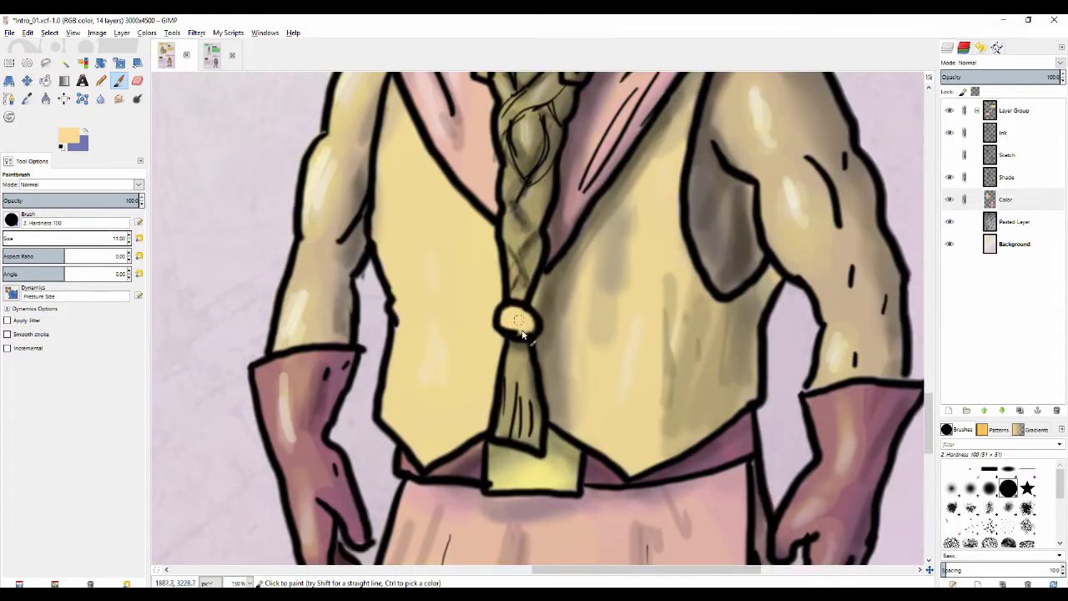
scroll(478, 292, "down", 3)
left_click_drag(441, 144, 493, 252)
scroll(445, 218, "down", 1)
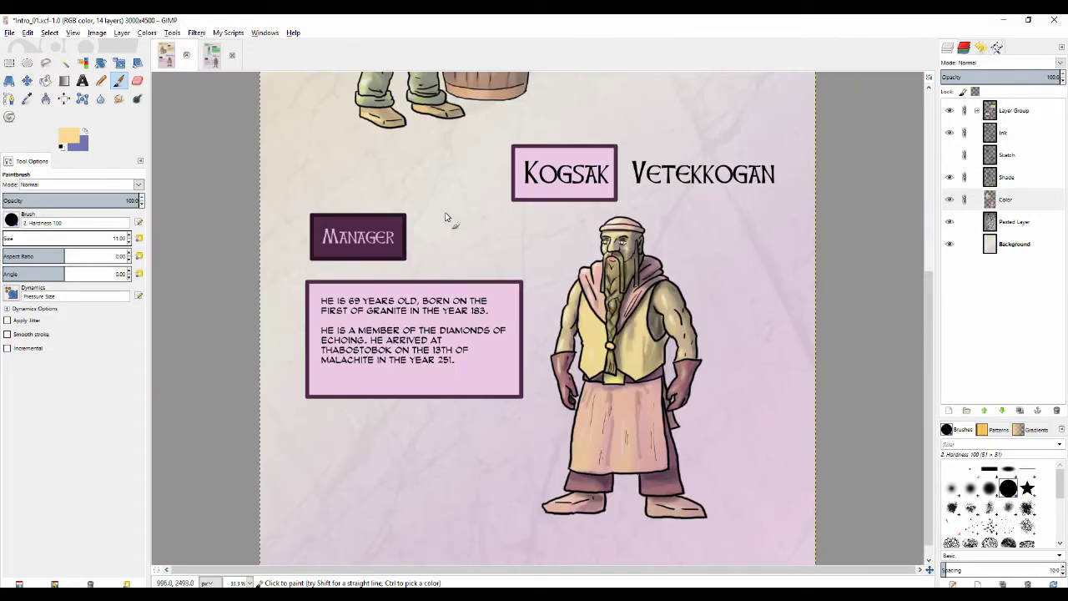
scroll(501, 241, "up", 2)
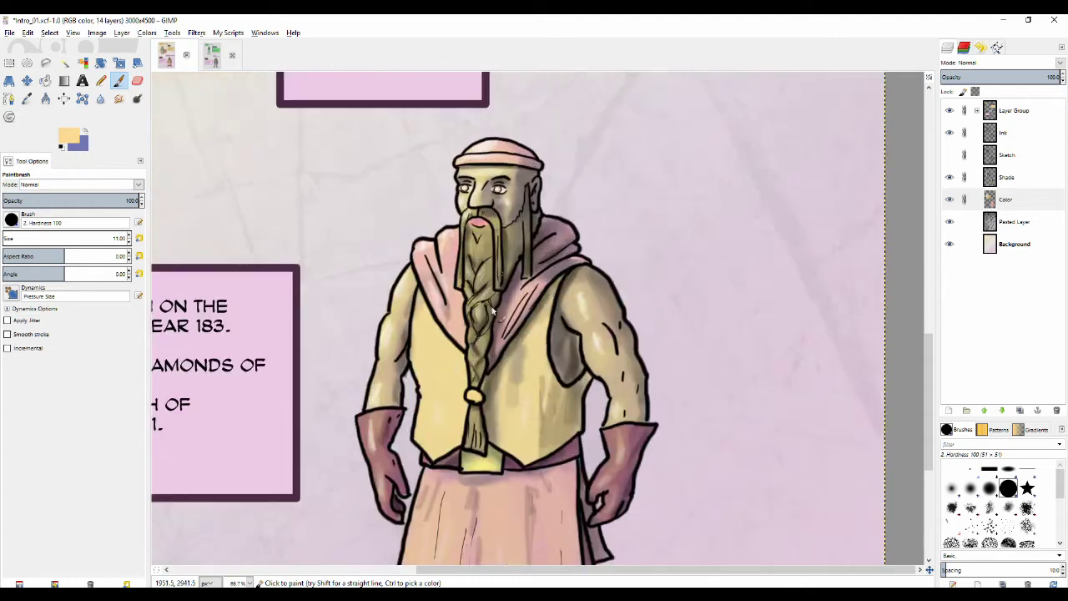
- Sample the pink of the manager's hood and repaint the bead at the end of his braided beard with it
left_click(463, 305, "ctrl")
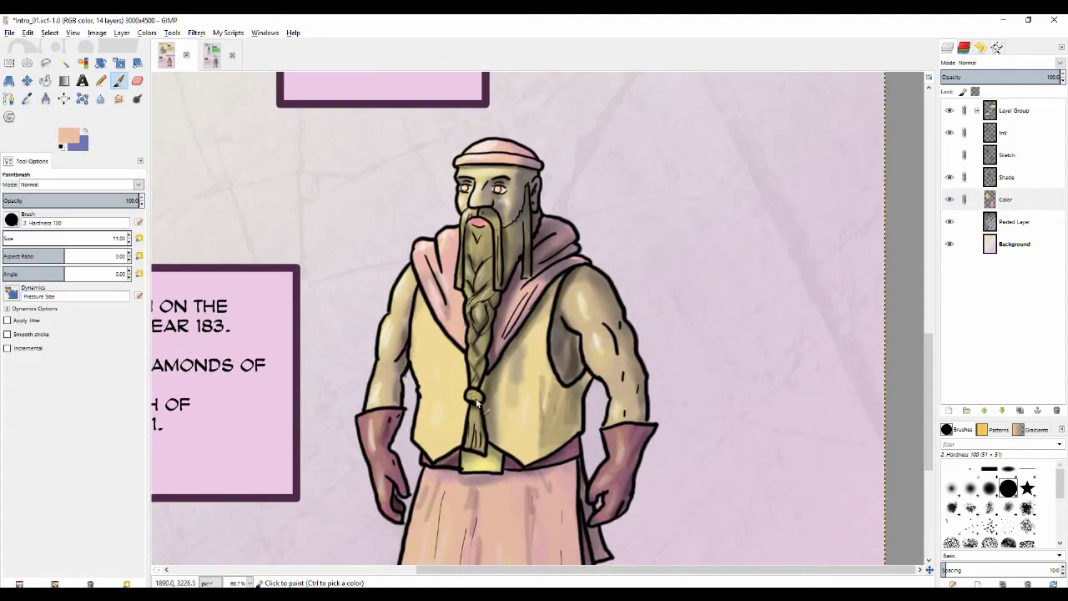
left_click(474, 398)
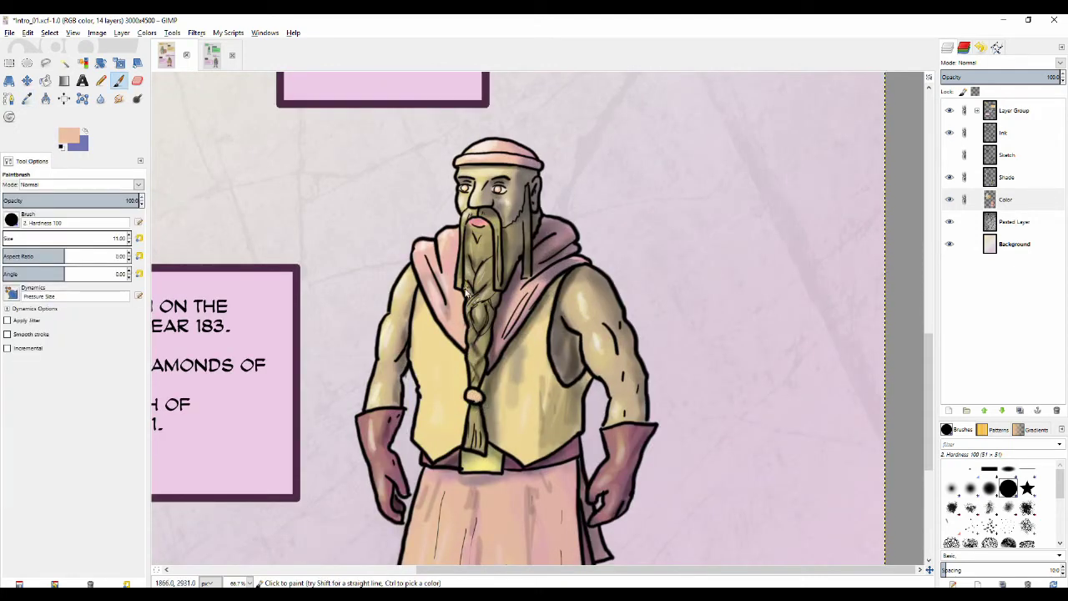
scroll(465, 288, "down", 3)
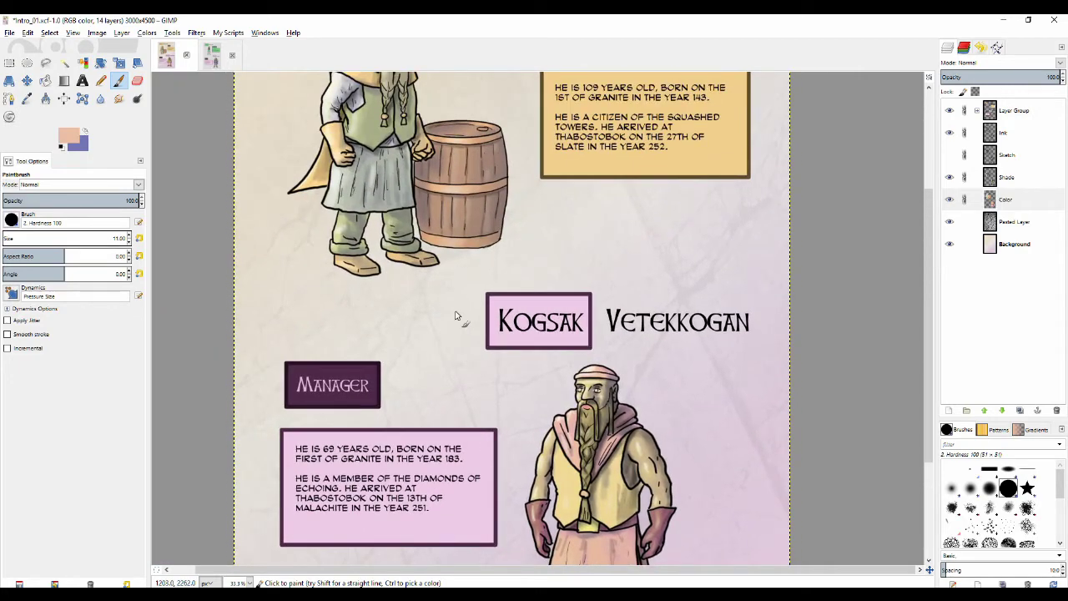
- On the Ink layer, erase part of the thick line under the brewer's nose to thin it
scroll(417, 188, "up", 2)
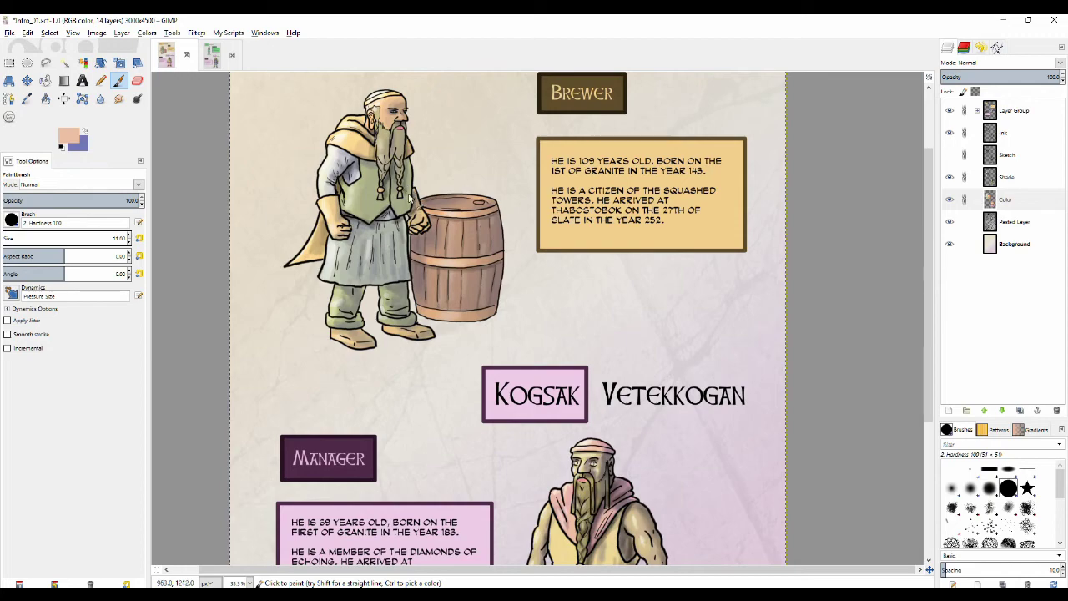
scroll(409, 197, "up", 3)
scroll(417, 195, "up", 2)
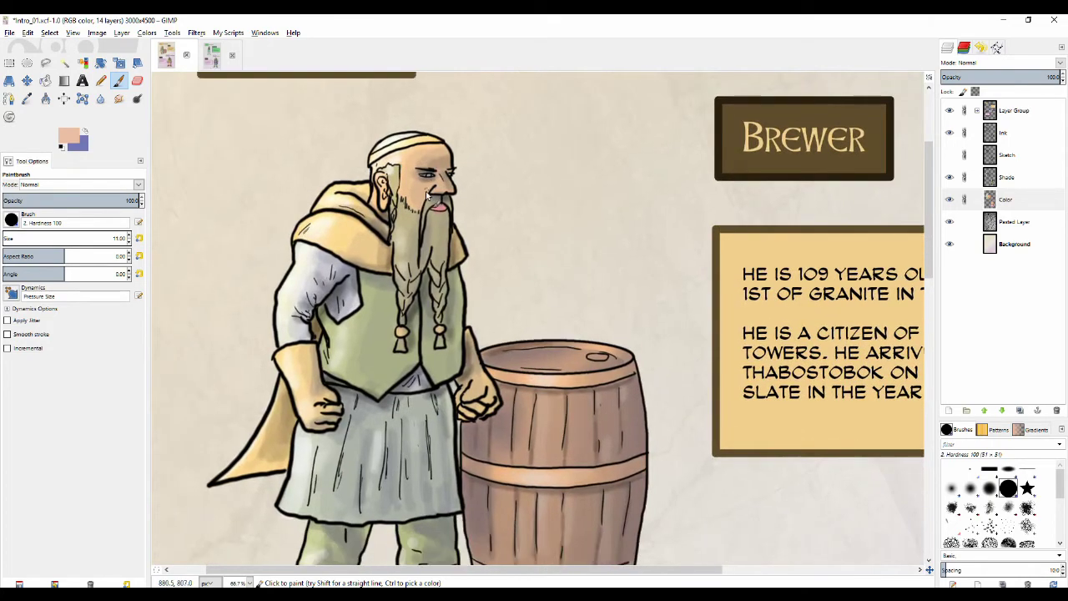
scroll(427, 198, "up", 2)
scroll(429, 217, "down", 2)
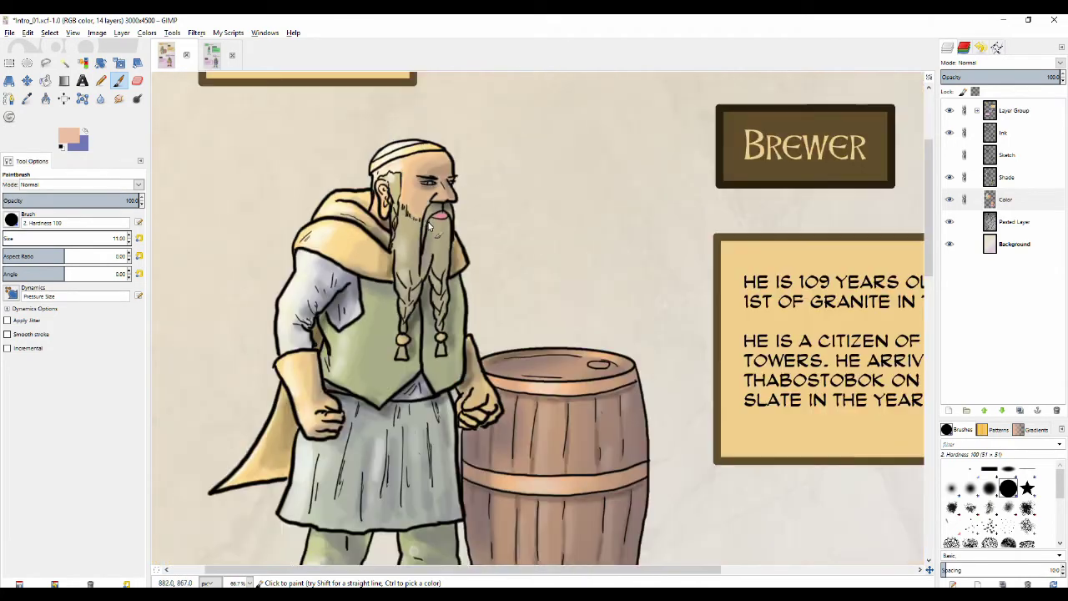
scroll(429, 226, "up", 1)
scroll(442, 249, "up", 4)
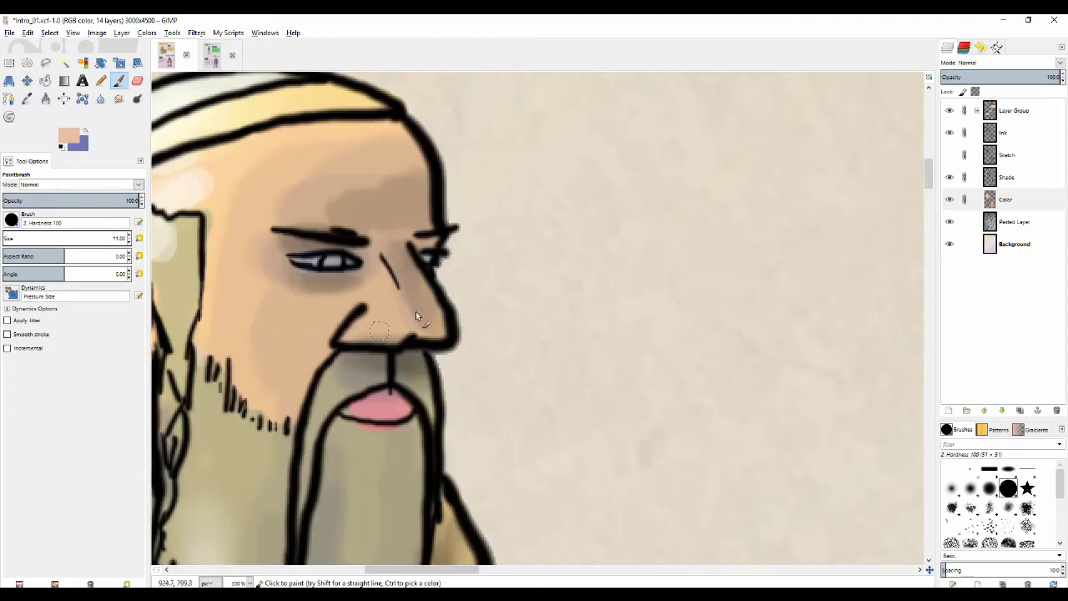
left_click(1011, 132)
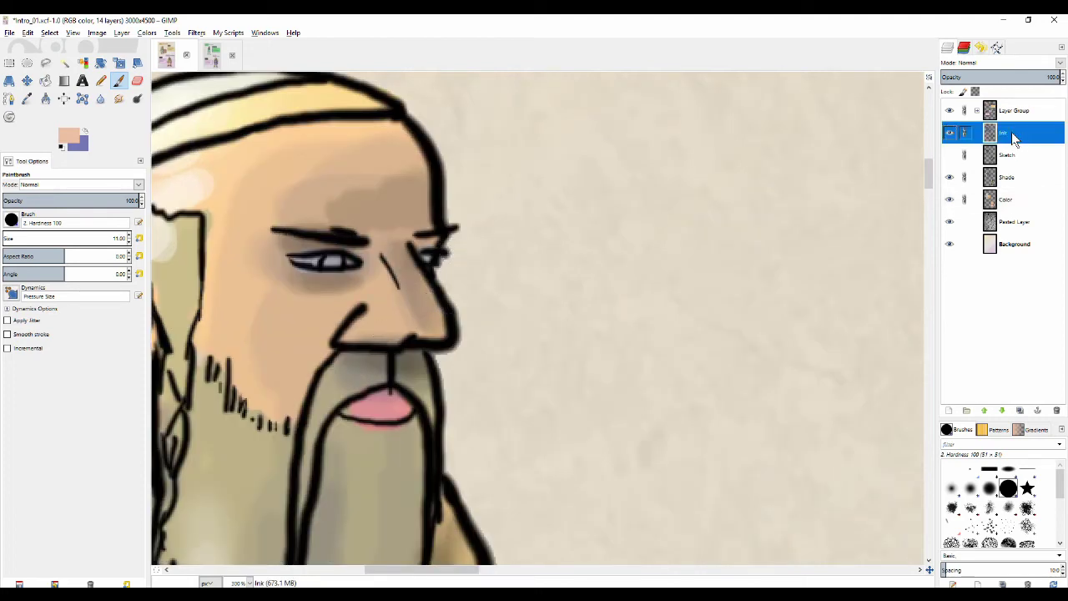
key("shift+e")
left_click_drag(403, 335, 429, 335)
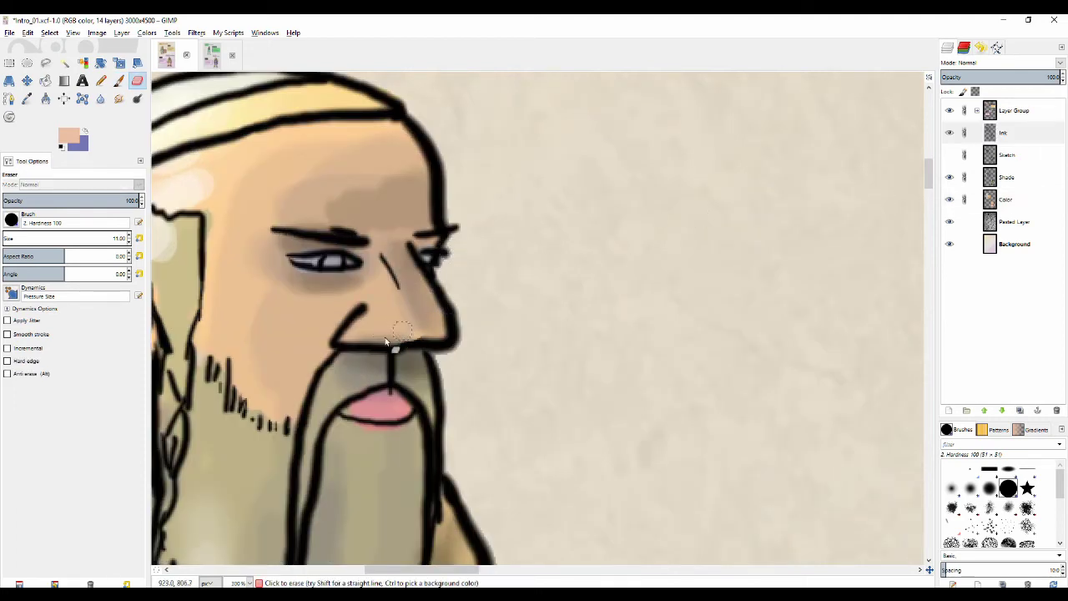
scroll(455, 318, "down", 5)
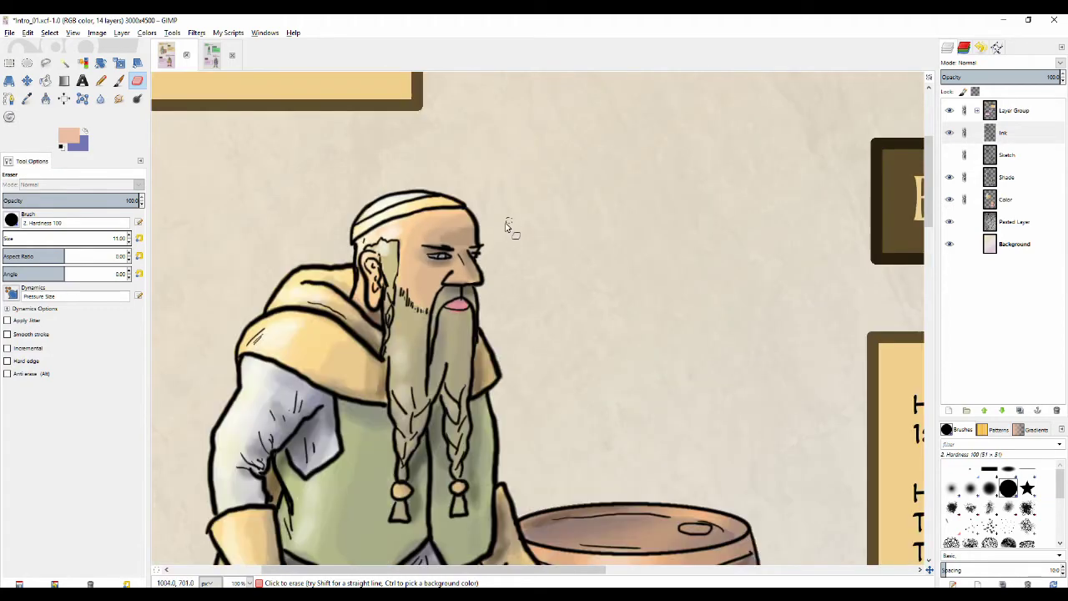
- Check the brewer and the manager at page scale, comparing their colors, shading and ink lines
scroll(454, 277, "down", 2)
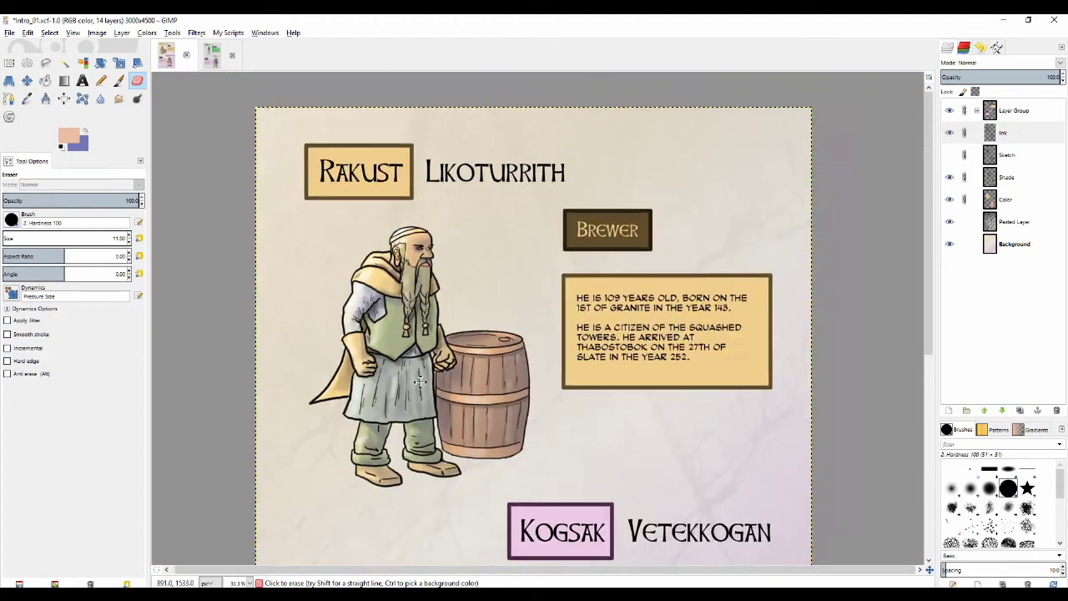
scroll(437, 339, "down", 3)
scroll(444, 310, "up", 1)
scroll(444, 311, "up", 2)
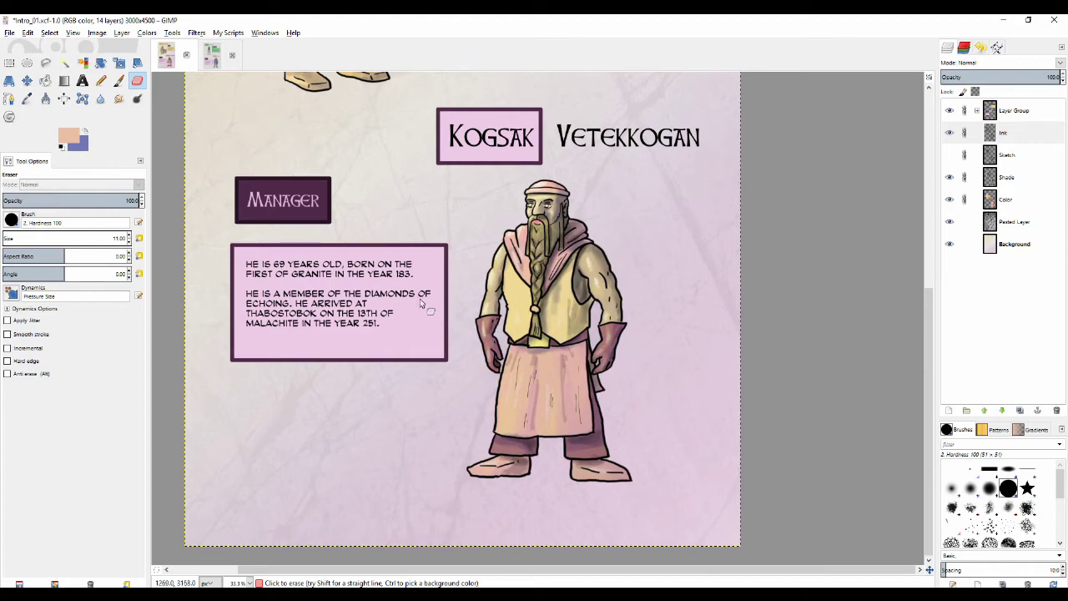
scroll(450, 217, "down", 2)
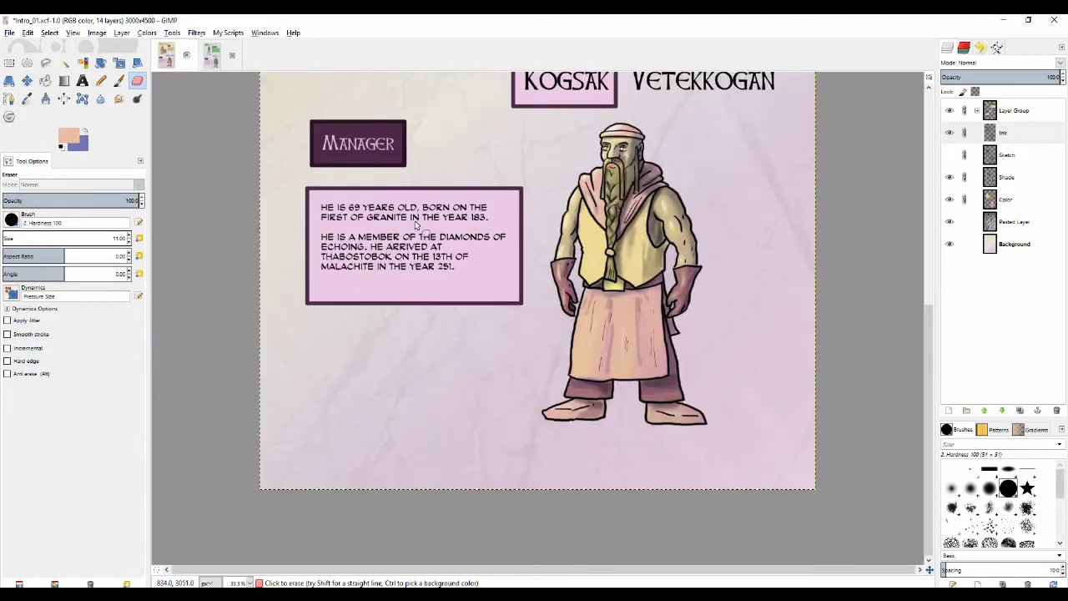
scroll(425, 215, "up", 3)
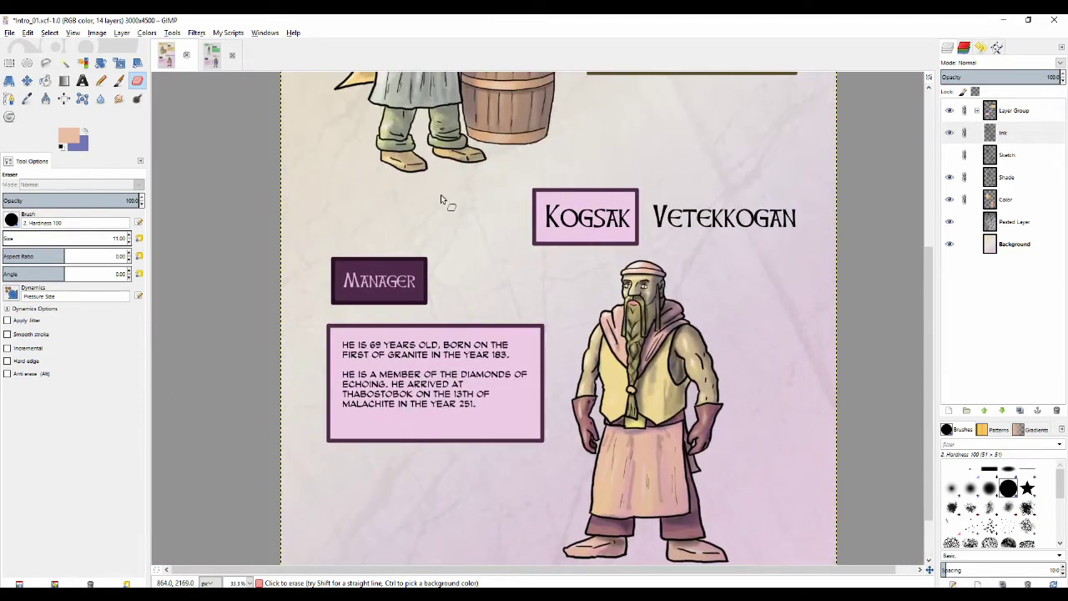
scroll(441, 198, "up", 5)
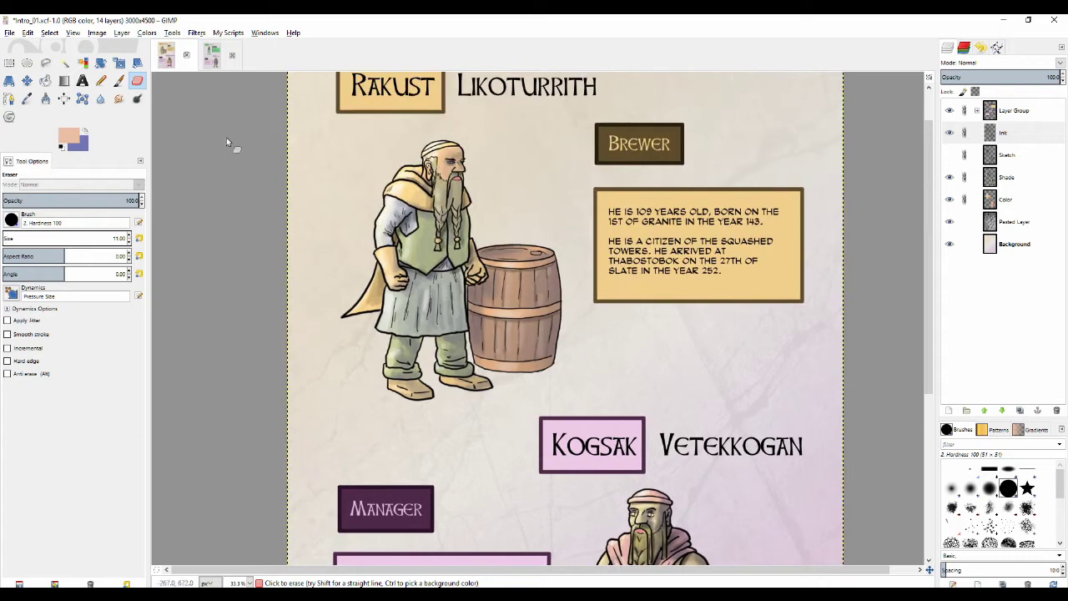
- Switch to the Intro_02 page, hide its Sketch layer and look over the gem cutter and broker figures
left_click(211, 55)
scroll(442, 204, "up", 5)
scroll(442, 205, "up", 3)
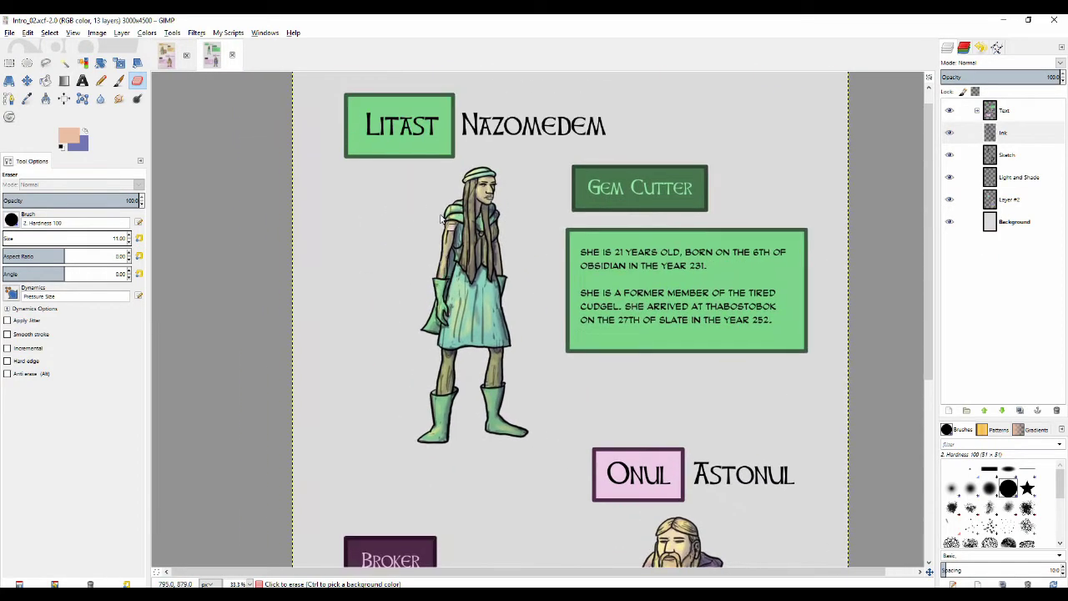
left_click(949, 156)
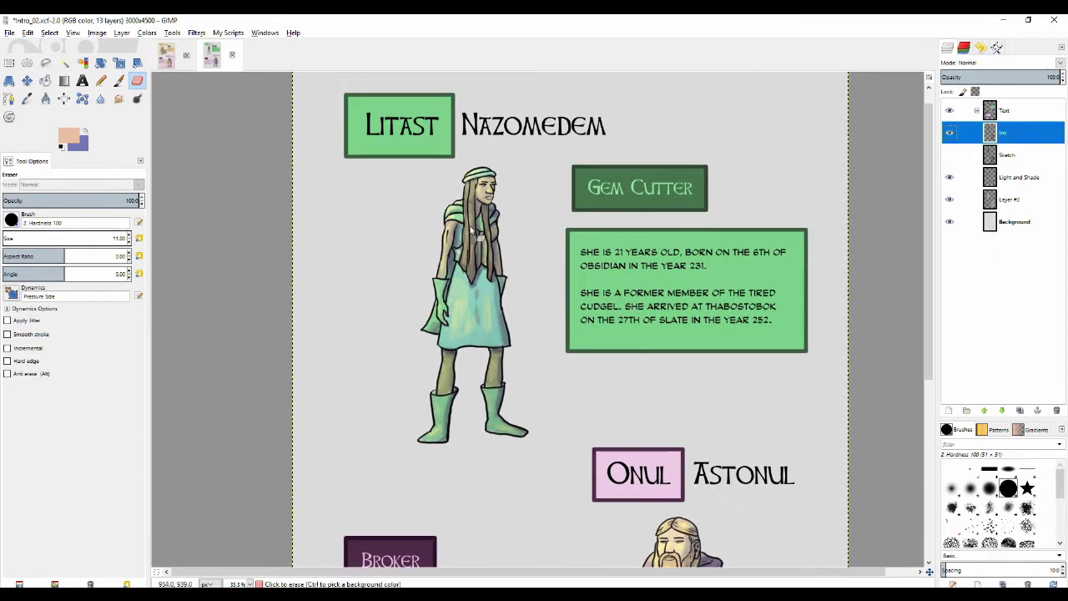
scroll(472, 275, "down", 6)
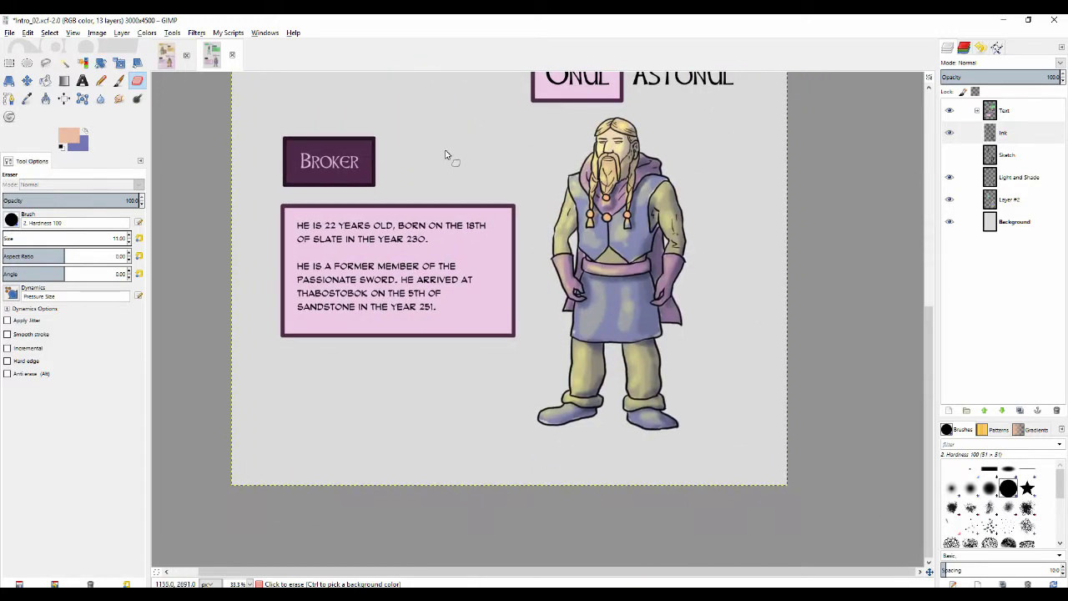
scroll(467, 191, "up", 5)
scroll(472, 205, "up", 2)
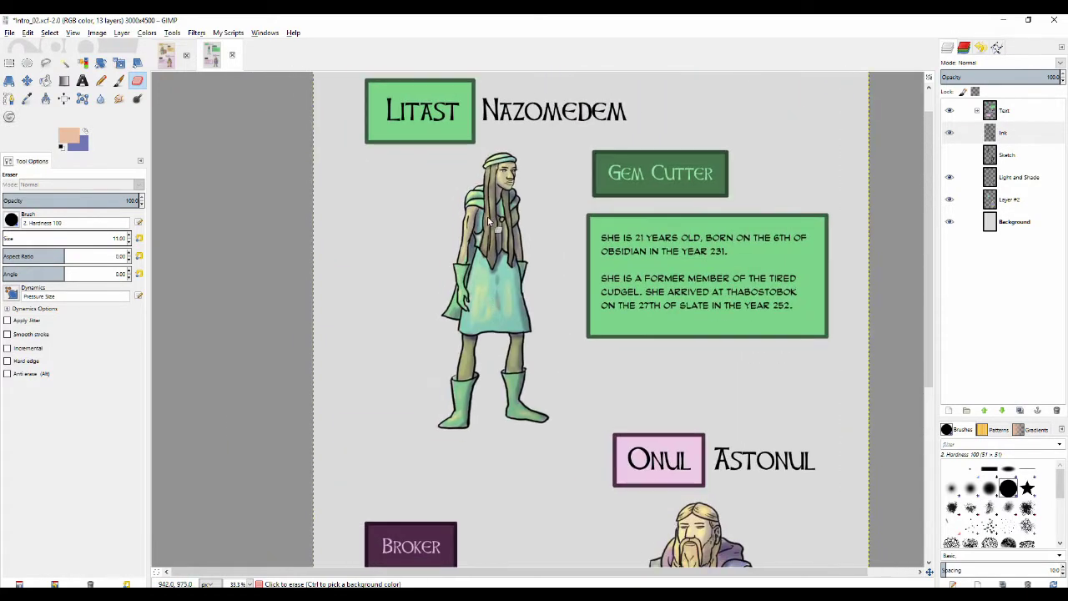
- On Layer #2, paint soft highlights along the gem cutter's arm with a white paintbrush at 27.6 opacity
scroll(463, 196, "up", 3, "ctrl")
left_click(948, 177)
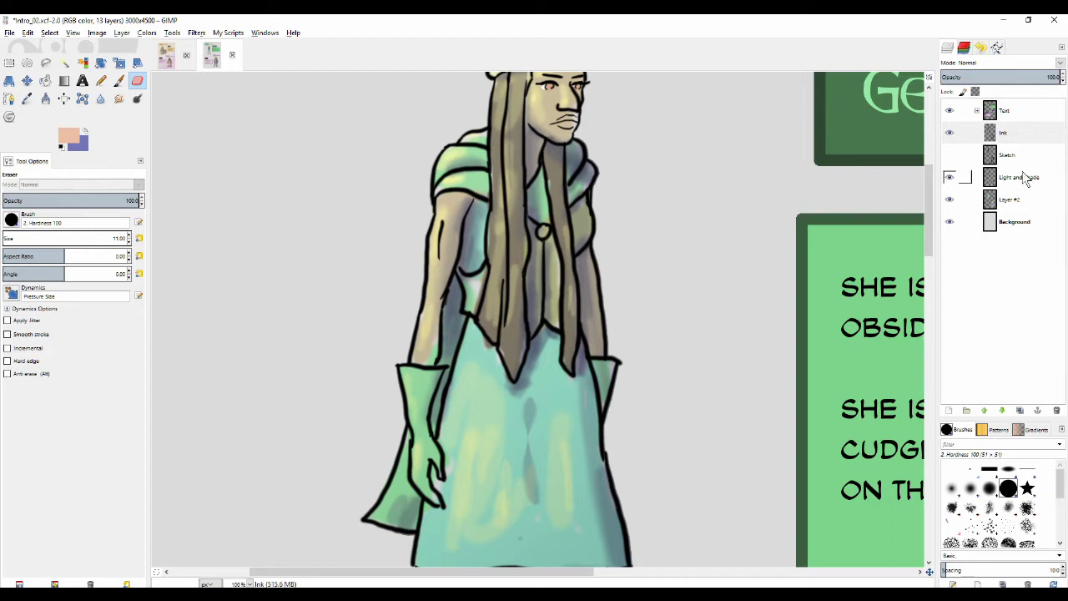
left_click(959, 199)
key("p")
left_click(448, 225)
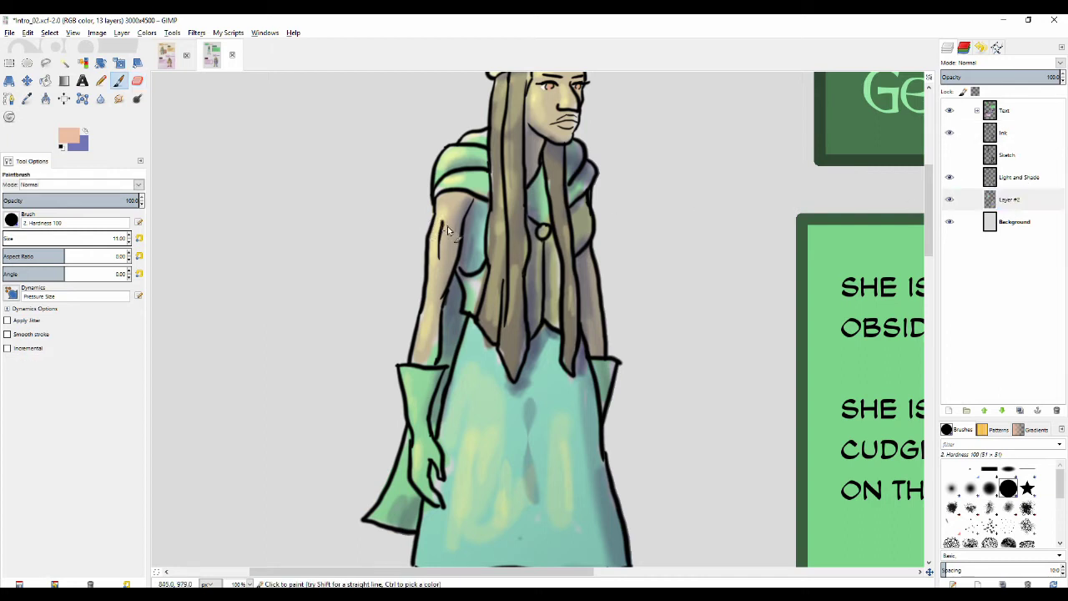
left_click(74, 138)
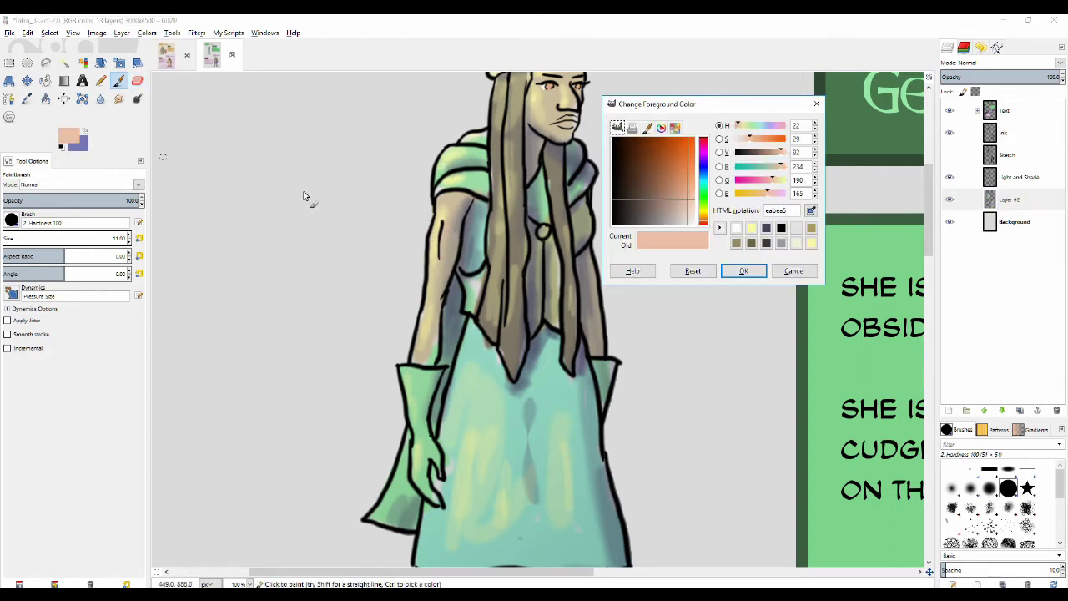
left_click(735, 227)
left_click(739, 268)
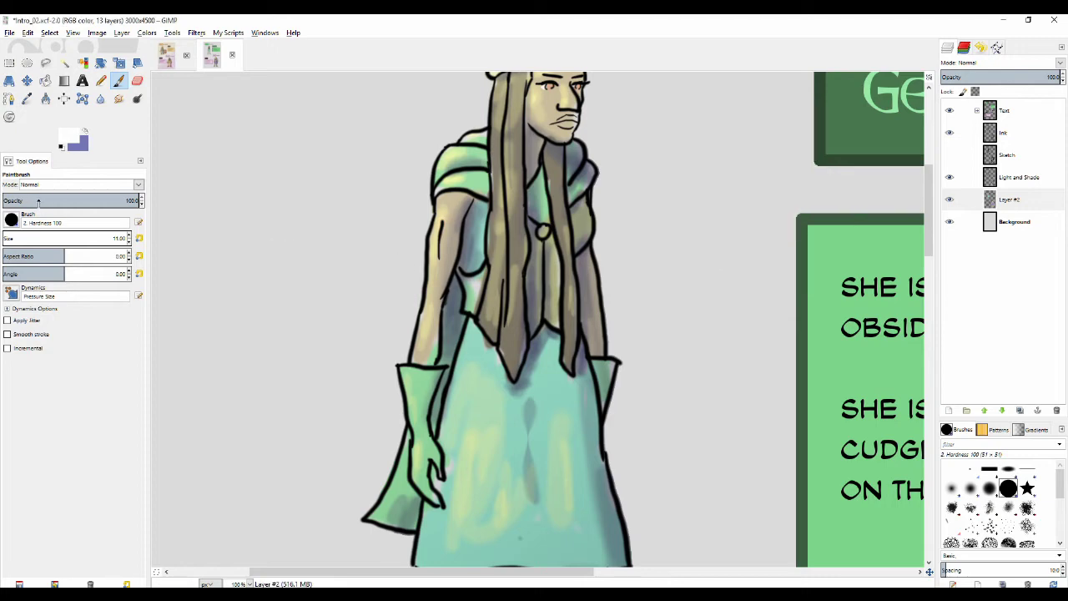
left_click(40, 200)
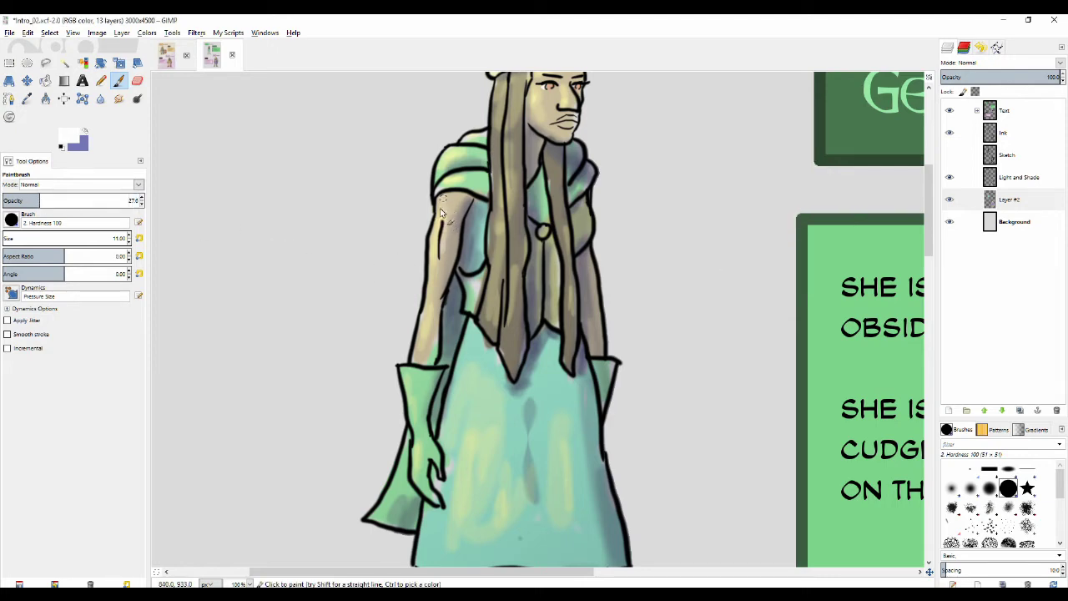
mouse_move(442, 206)
left_mouse_down()
mouse_move(449, 199)
mouse_move(451, 208)
left_mouse_up()
left_click_drag(419, 324, 417, 345)
left_click_drag(458, 224, 396, 334)
mouse_move(400, 265)
left_mouse_down()
mouse_move(391, 279)
mouse_move(401, 288)
left_mouse_up()
- Add soft white highlights to the gem cutter's headband and skirt at the same brush opacity
scroll(426, 244, "up", 2)
scroll(434, 246, "right", 1)
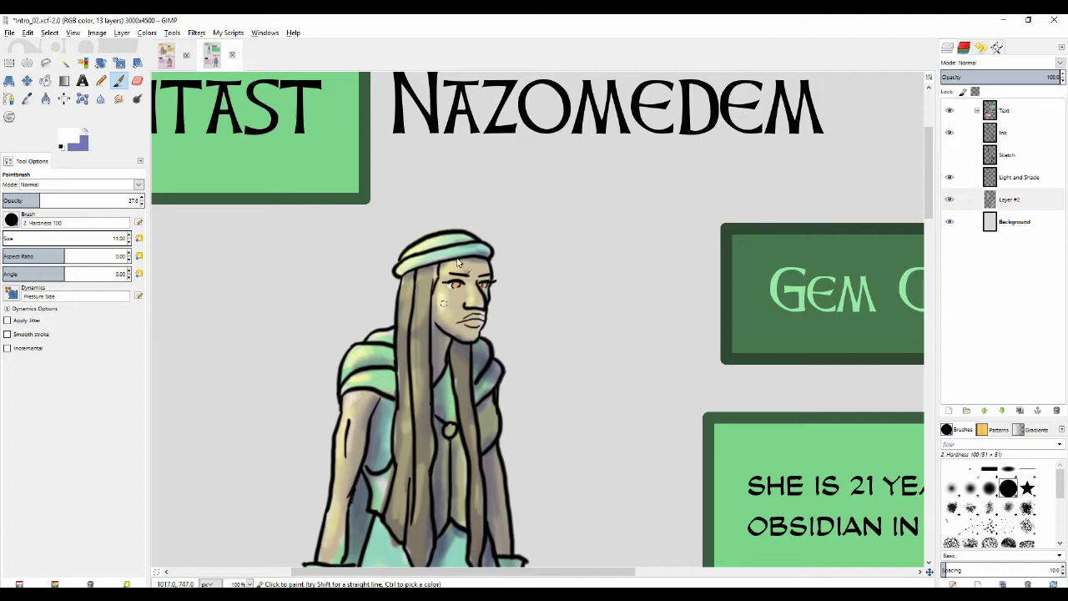
scroll(472, 292, "down", 3)
scroll(472, 292, "right", 1)
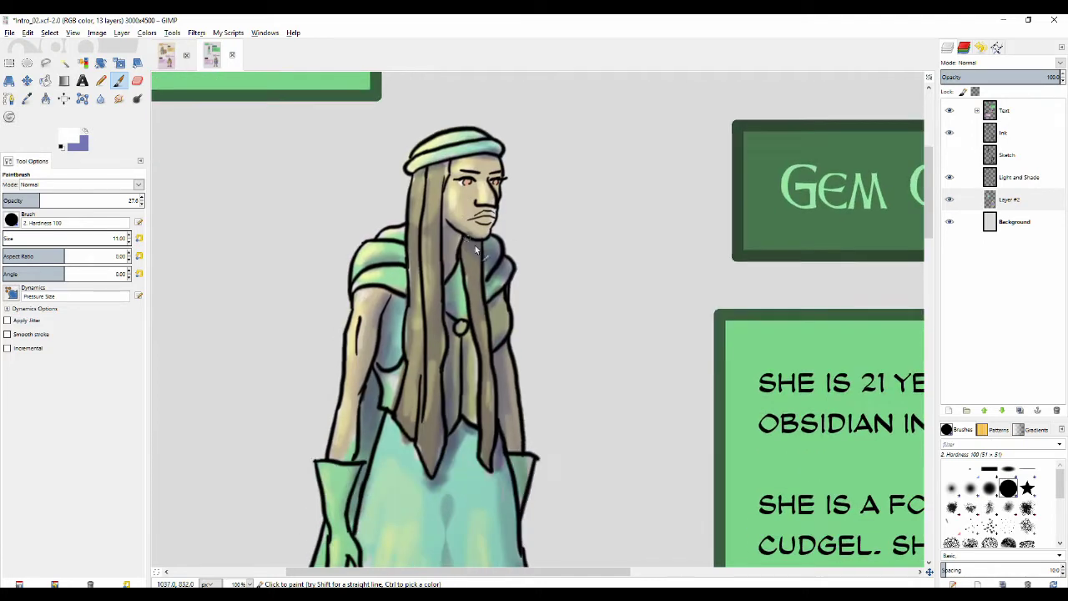
scroll(464, 246, "down", 2)
scroll(465, 242, "left", 2)
scroll(464, 242, "down", 3)
scroll(451, 217, "left", 1)
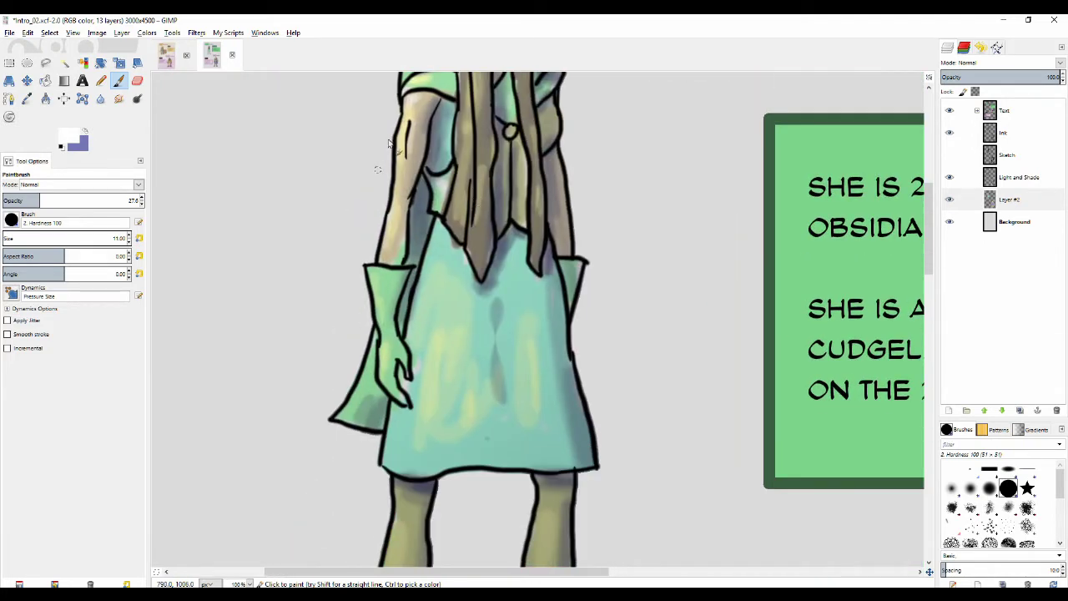
scroll(407, 155, "down", 3)
scroll(385, 187, "left", 1)
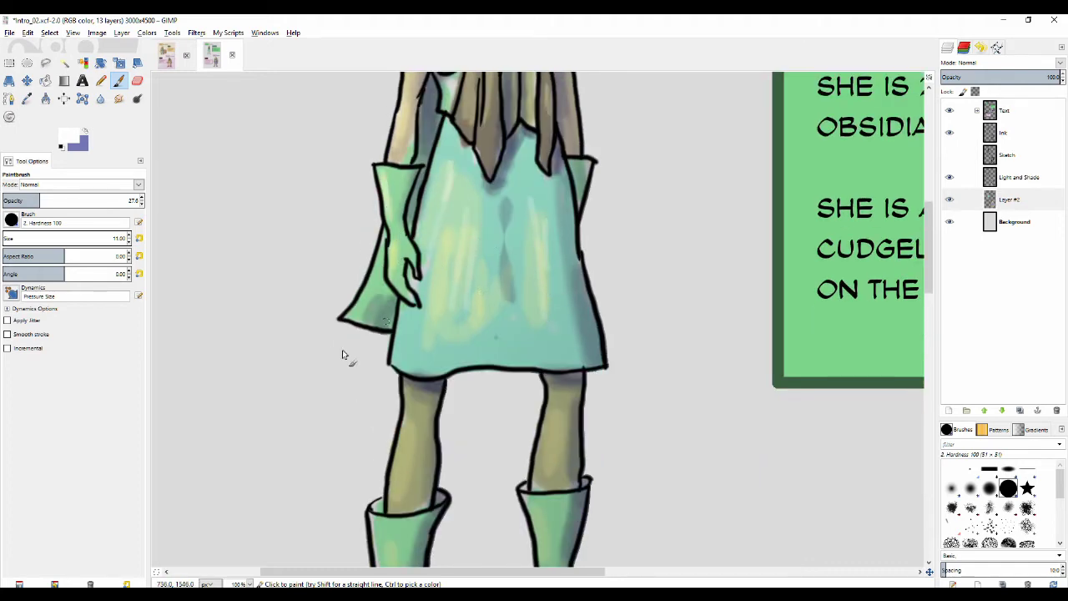
- Paint soft white highlights along the gem cutter's bare legs and the outer edge of her boot
scroll(392, 286, "down", 5)
scroll(419, 306, "left", 1)
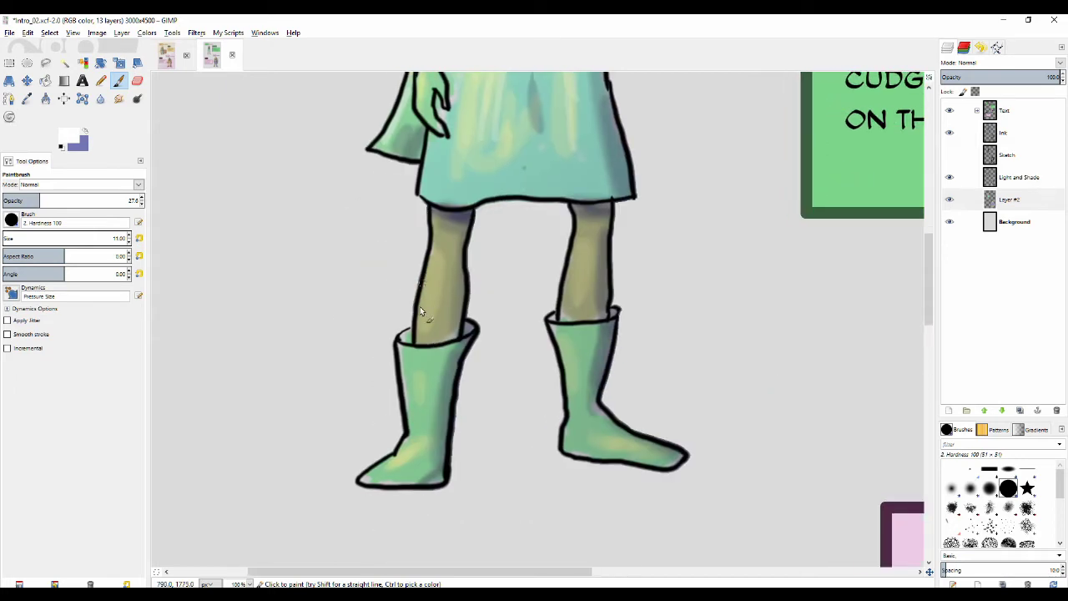
left_click_drag(423, 292, 422, 348)
scroll(417, 284, "down", 4)
scroll(409, 262, "right", 1)
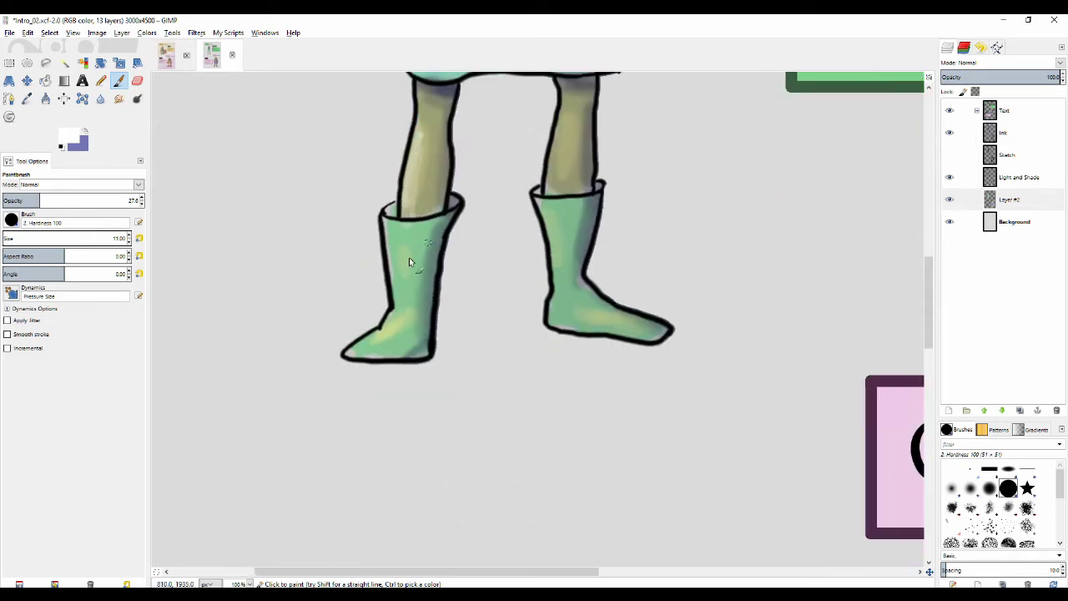
scroll(488, 222, "up", 2)
scroll(498, 231, "right", 1)
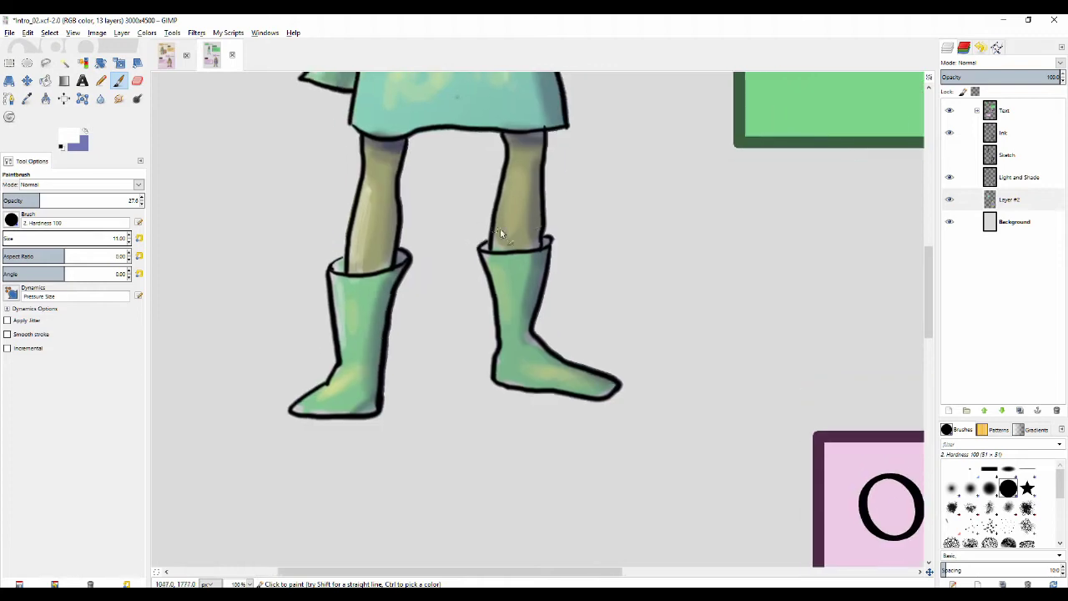
left_click_drag(508, 185, 498, 236)
scroll(500, 247, "down", 3)
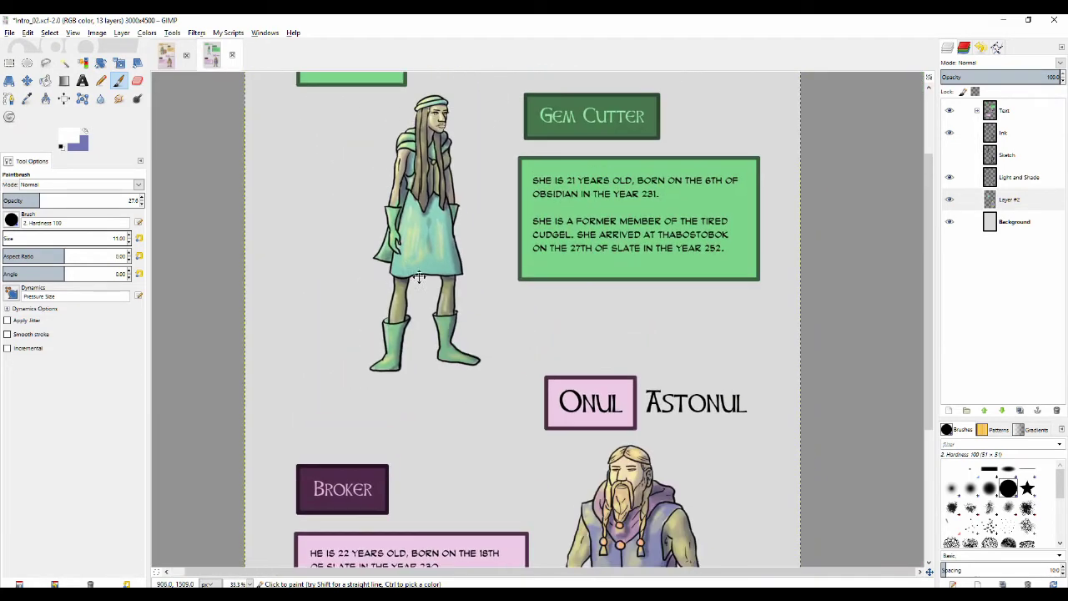
- Paint soft white highlights on the gem cutter's long hair strands
scroll(438, 200, "up", 3)
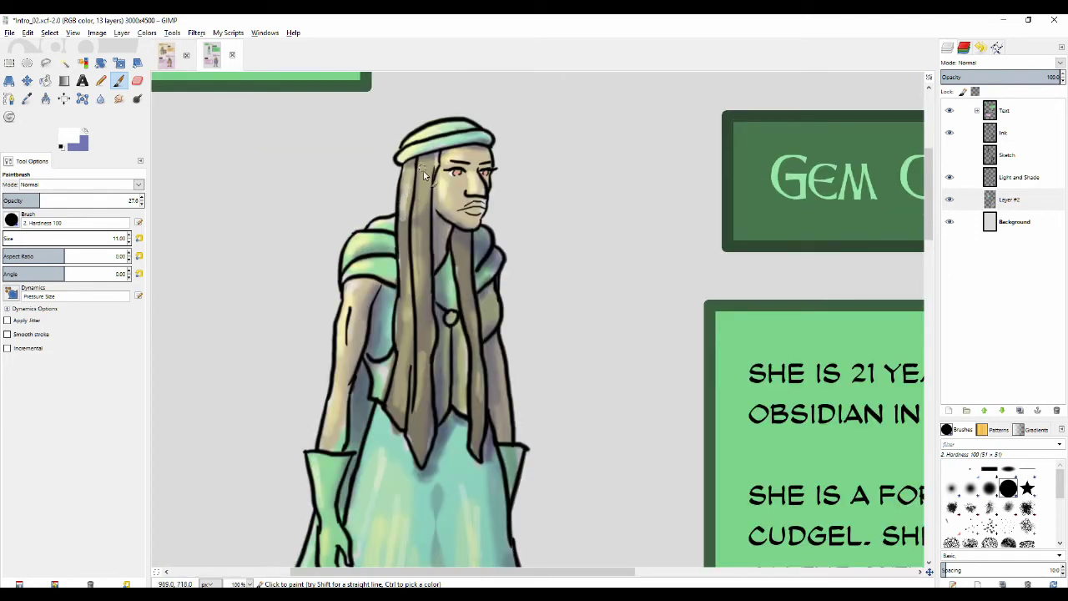
scroll(417, 250, "down", 2)
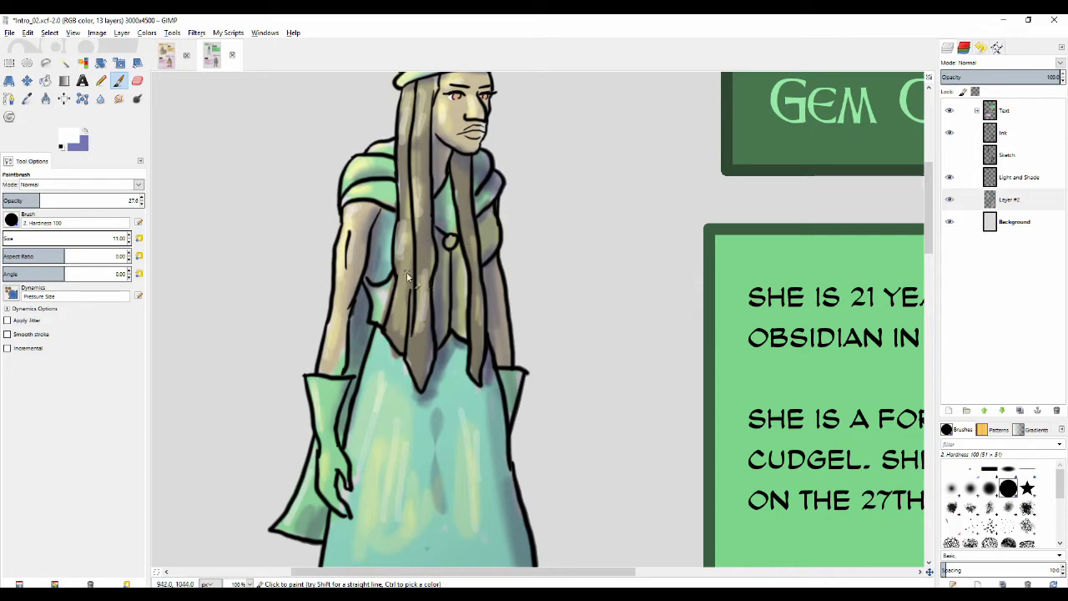
scroll(422, 317, "down", 2)
scroll(423, 275, "down", 1)
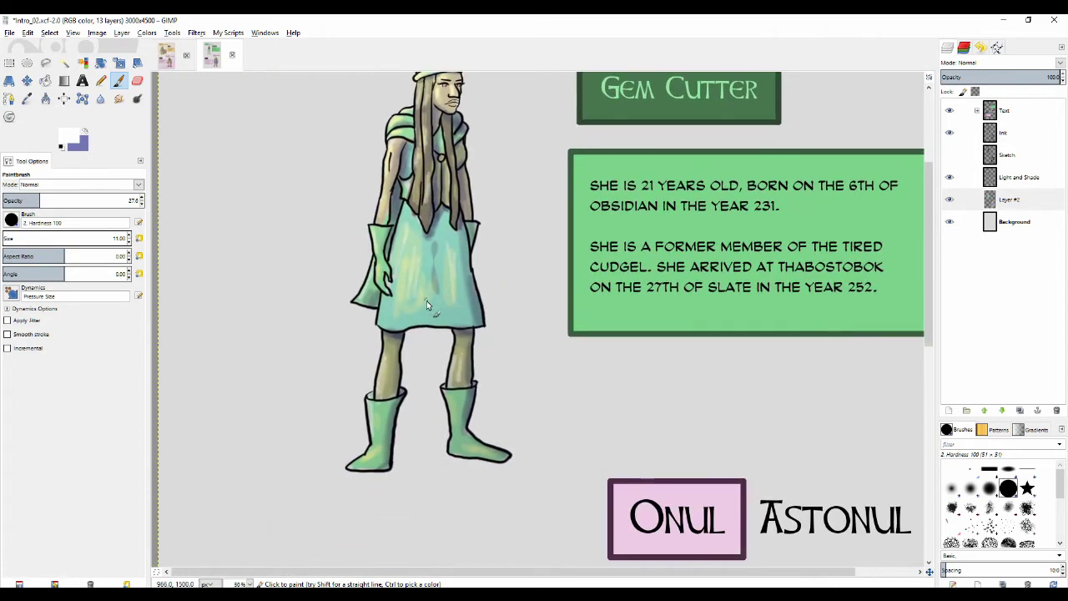
- Paint soft white highlights on the broker's purple hood at 27.6 opacity, using a brush enlarged to size 41
scroll(415, 339, "down", 3)
scroll(406, 268, "up", 2)
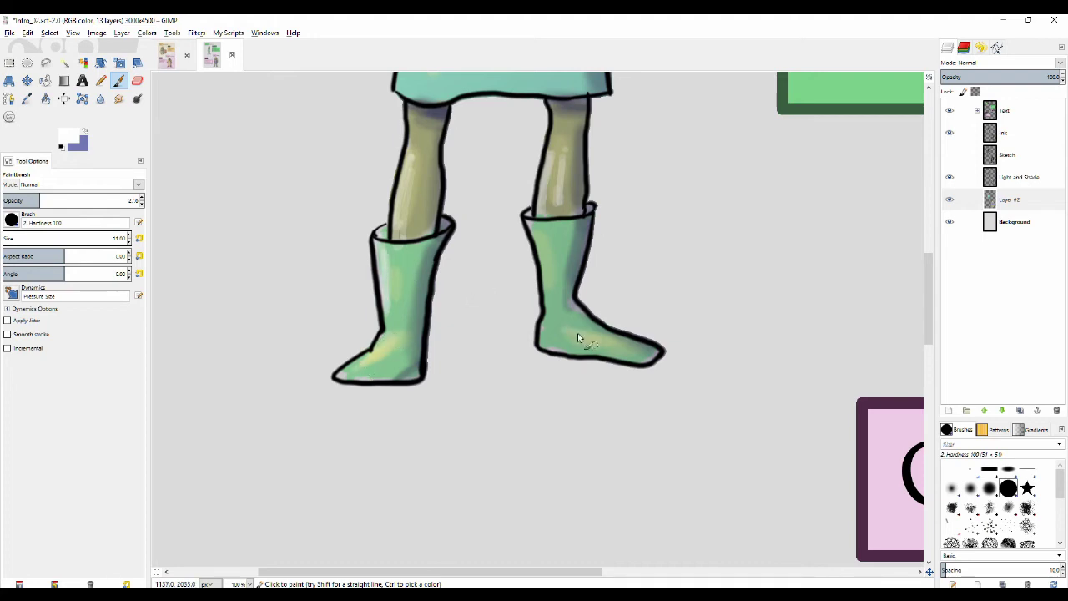
scroll(534, 406, "down", 3)
scroll(503, 272, "down", 2)
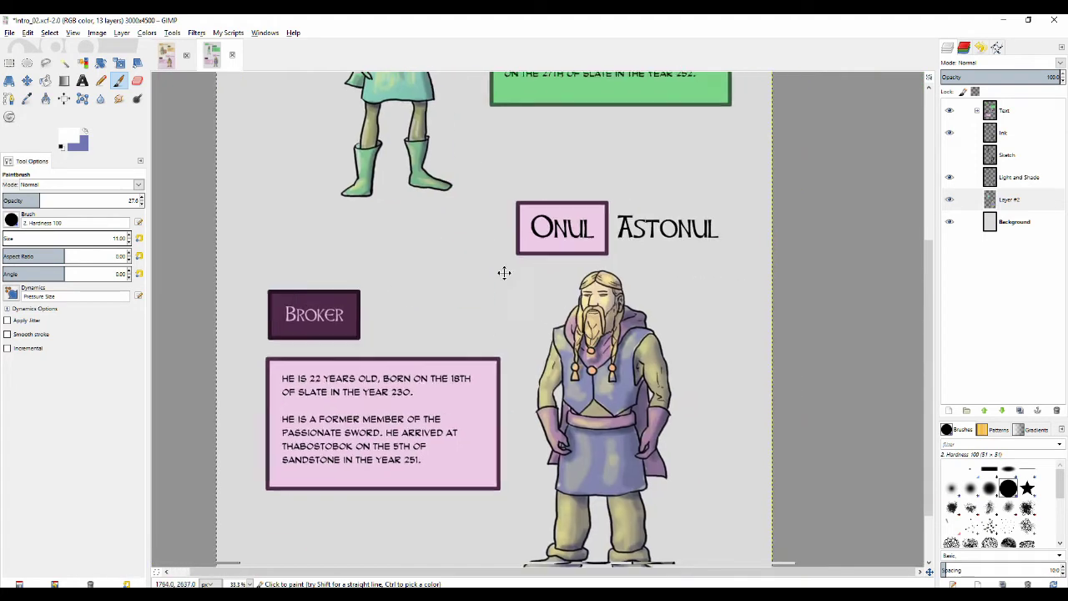
scroll(473, 288, "up", 3)
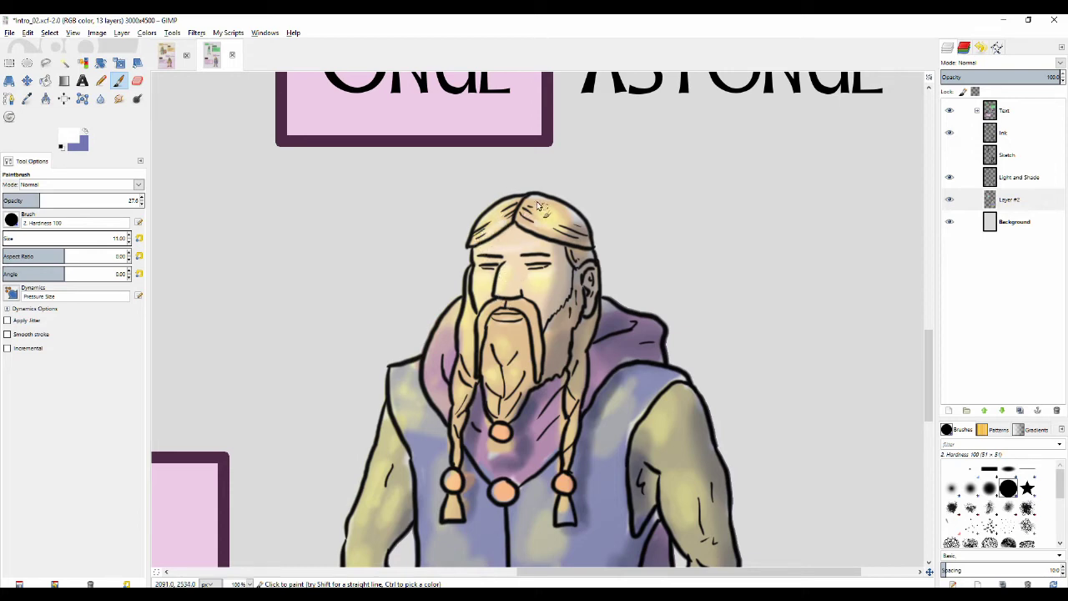
left_click_drag(528, 268, 545, 168)
left_click_drag(445, 252, 487, 155)
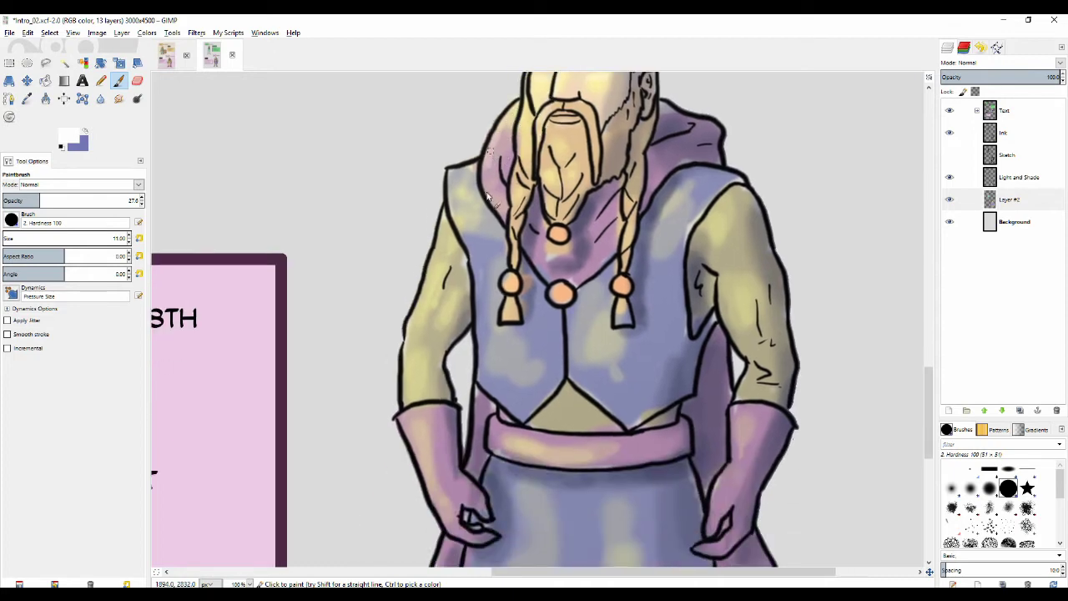
key("shift+bracketright")
key("shift+bracketright")
key("shift+bracketright")
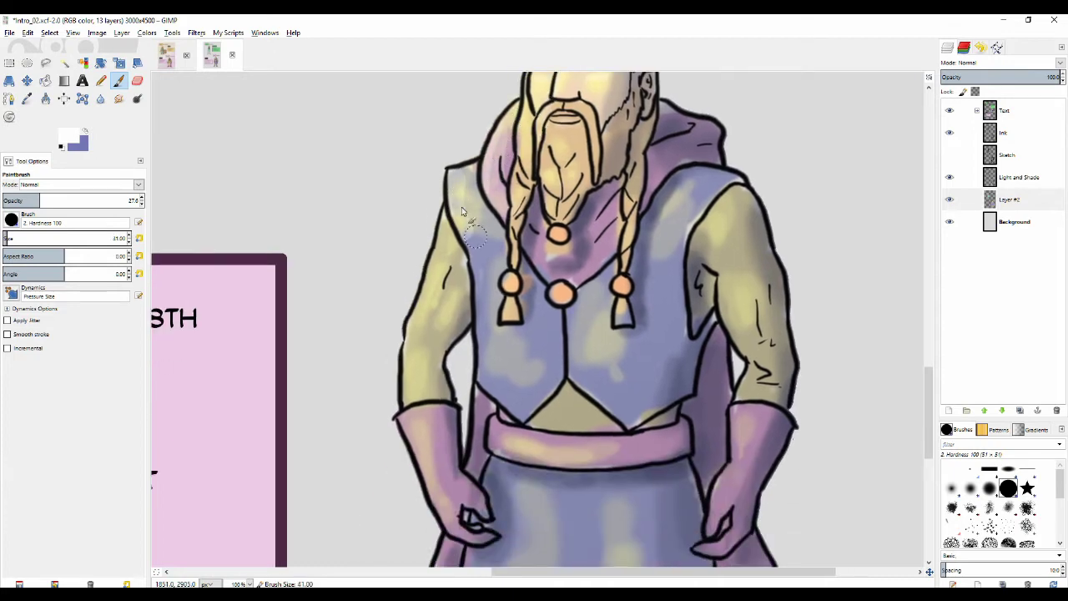
- Add soft white highlights down the broker's bare arm on the side facing his text panel
scroll(461, 211, "down", 3)
scroll(488, 151, "left", 1)
left_click_drag(455, 219, 463, 168)
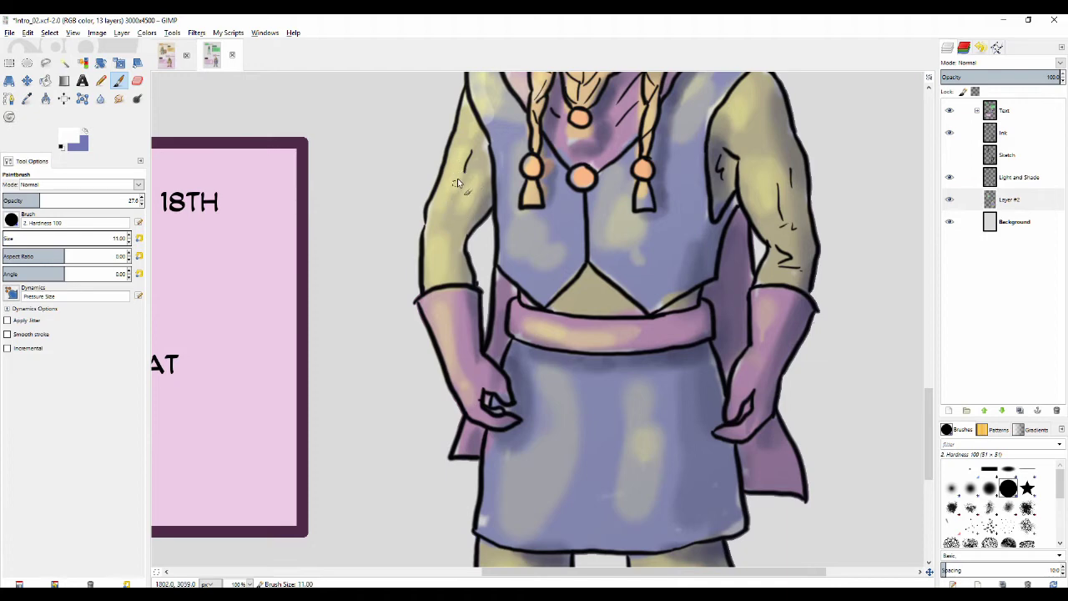
mouse_move(455, 221)
left_mouse_down()
mouse_move(460, 159)
mouse_move(426, 253)
mouse_move(439, 276)
left_mouse_up()
- Highlight the broker's other arm and the front of his blue vest in soft white with a size 31 brush
scroll(456, 266, "down", 2)
scroll(534, 169, "up", 2)
scroll(634, 200, "right", 2)
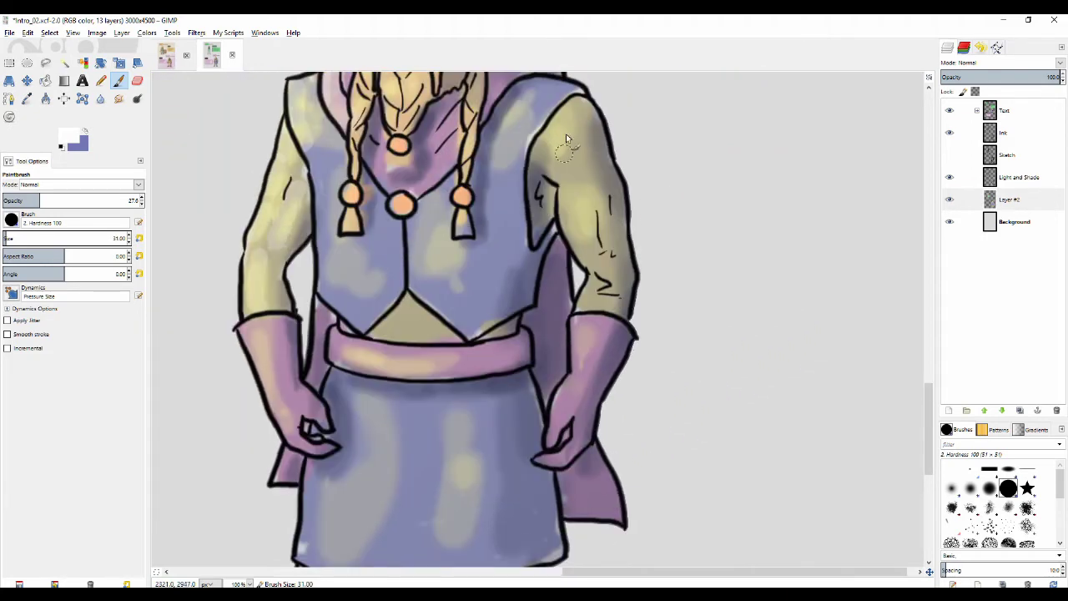
left_click_drag(565, 138, 563, 120)
left_click_drag(584, 202, 598, 226)
mouse_move(397, 251)
left_mouse_down()
mouse_move(409, 295)
mouse_move(389, 246)
mouse_move(383, 254)
left_mouse_up()
- Dab soft white highlights onto the broker's blue skirt with the size 31 brush
scroll(409, 294, "down", 2)
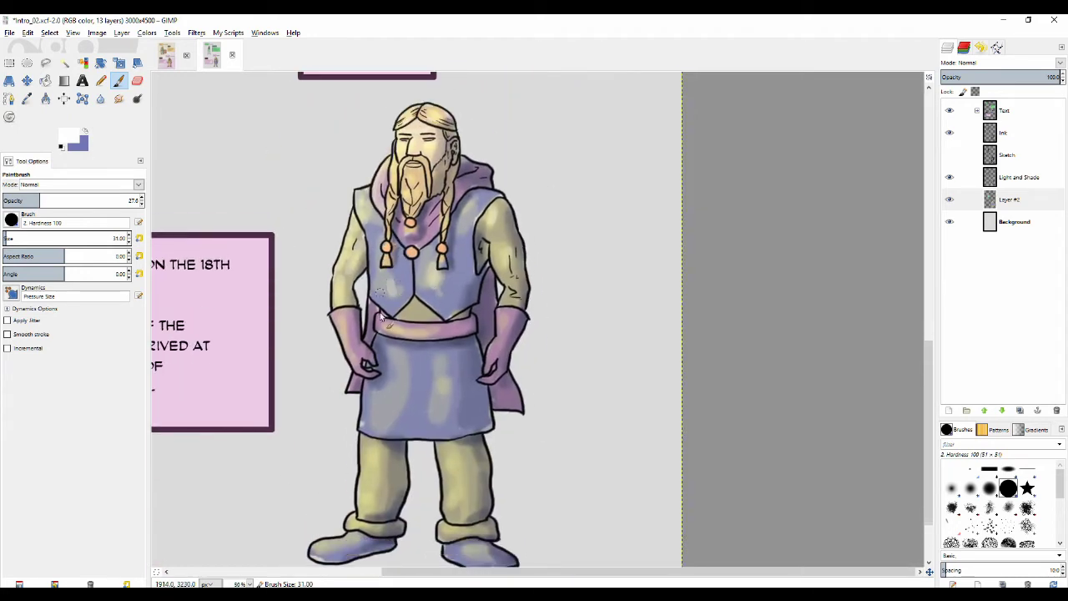
scroll(404, 337, "down", 2)
scroll(404, 338, "left", 1)
left_click_drag(399, 373, 388, 348)
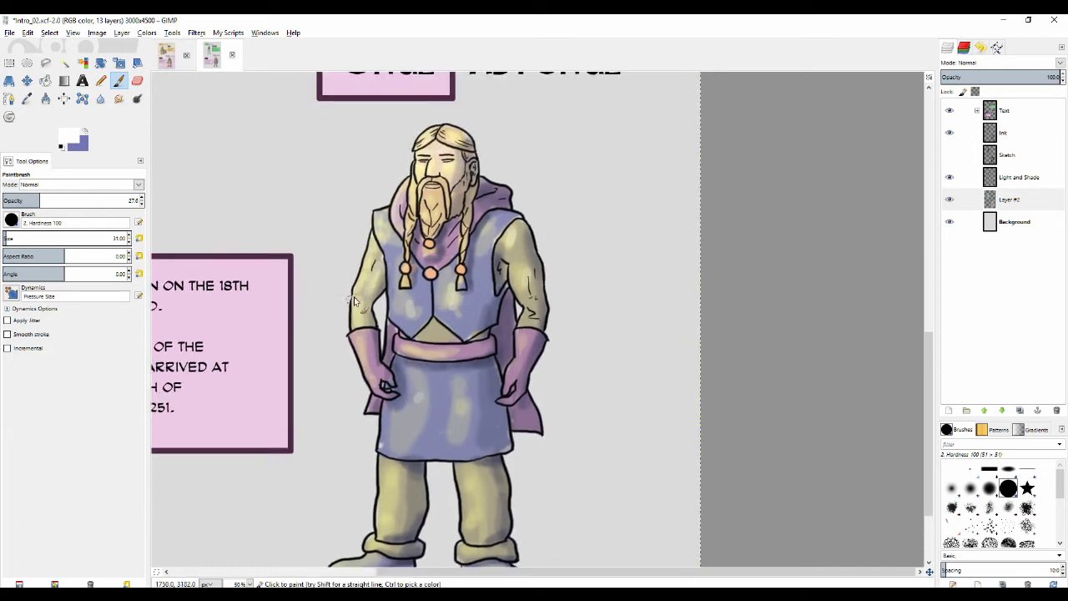
- Reduce the brush to size 11 and paint soft white highlights on the broker's forehead and hair
scroll(351, 215, "up", 3)
scroll(357, 250, "up", 1)
scroll(354, 237, "down", 2, "ctrl")
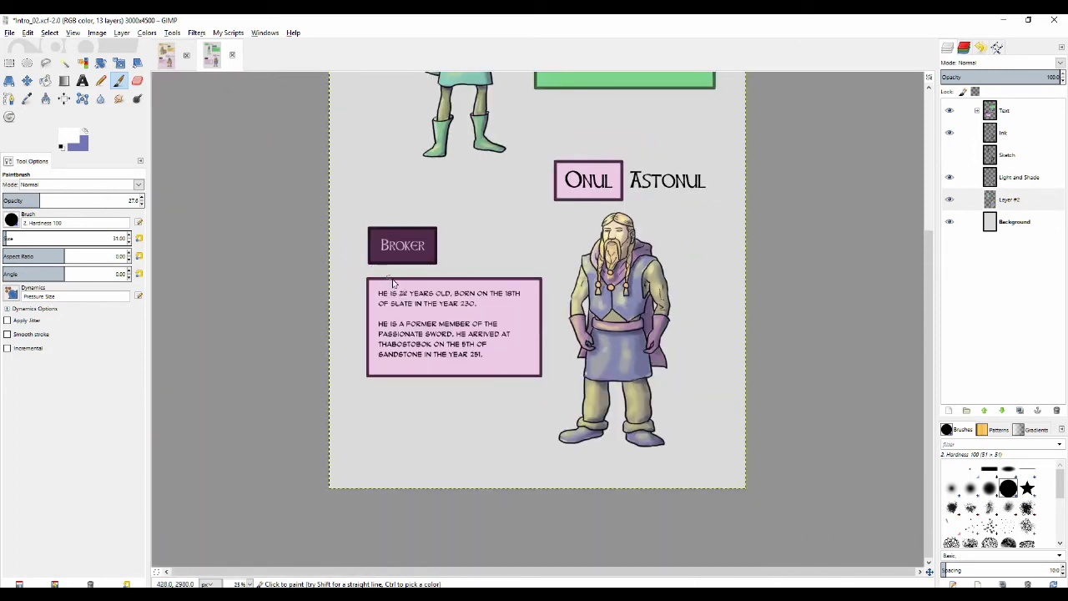
scroll(505, 248, "right", 2)
scroll(506, 248, "up", 6, "ctrl")
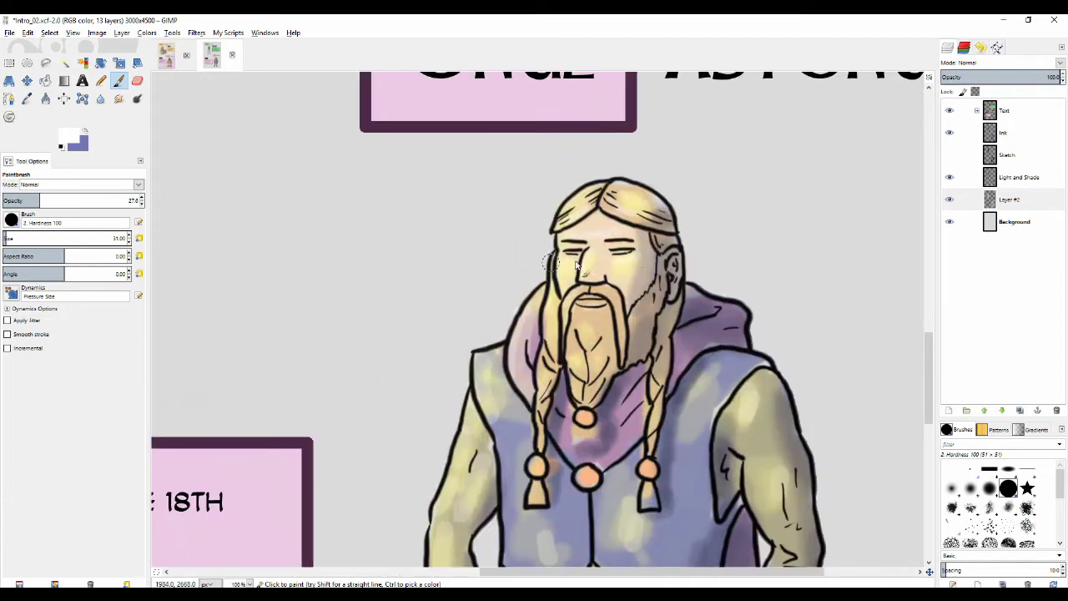
key("shift+bracketleft")
key("shift+bracketleft")
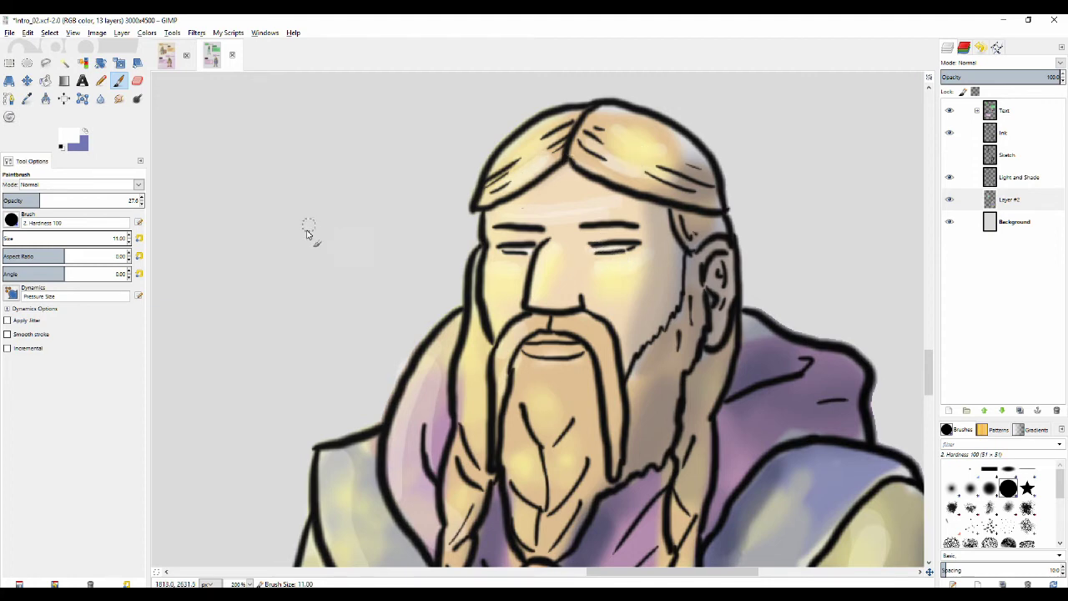
scroll(334, 278, "down", 8)
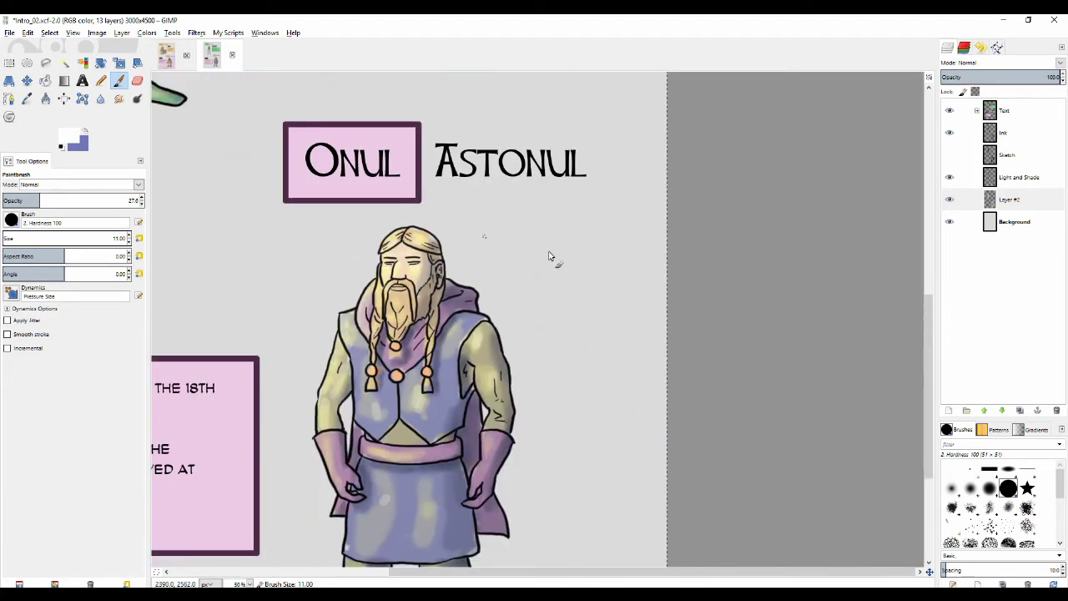
- Show the Sketch layer to compare how both characters look with the sketch lines, and hide it again
left_click(949, 155)
left_click_drag(536, 296, 552, 273)
scroll(551, 274, "down", 2)
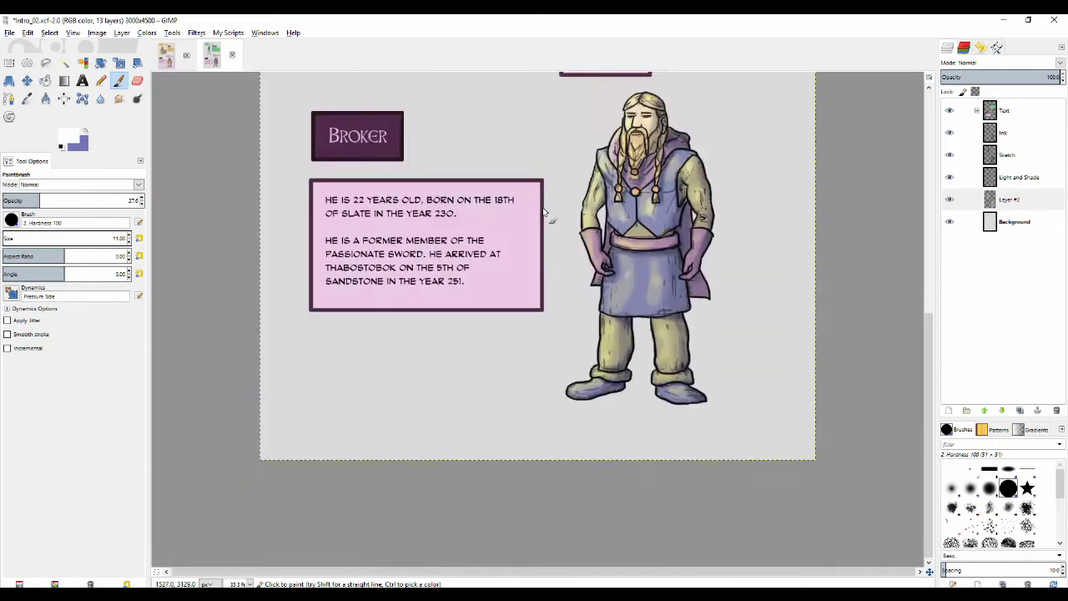
scroll(520, 282, "up", 5)
scroll(535, 287, "down", 4)
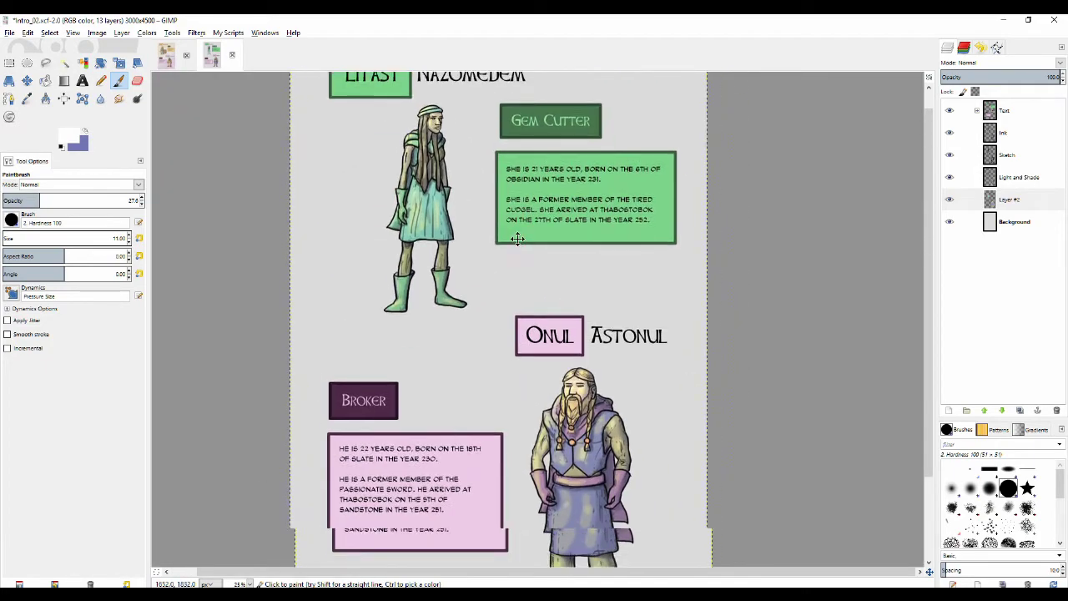
scroll(531, 284, "up", 2)
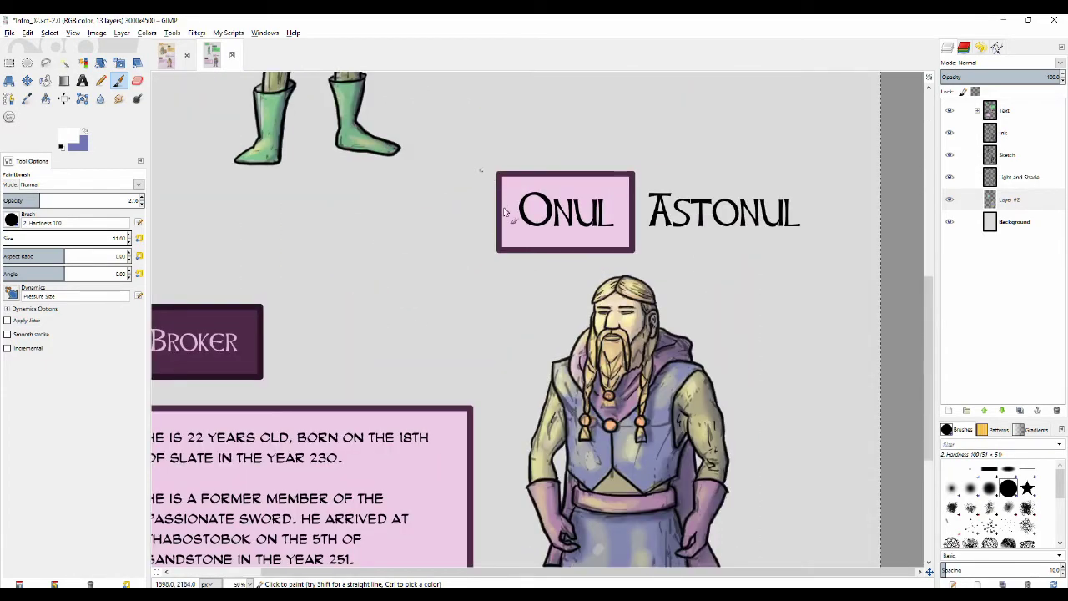
scroll(563, 357, "down", 4)
scroll(563, 357, "right", 2)
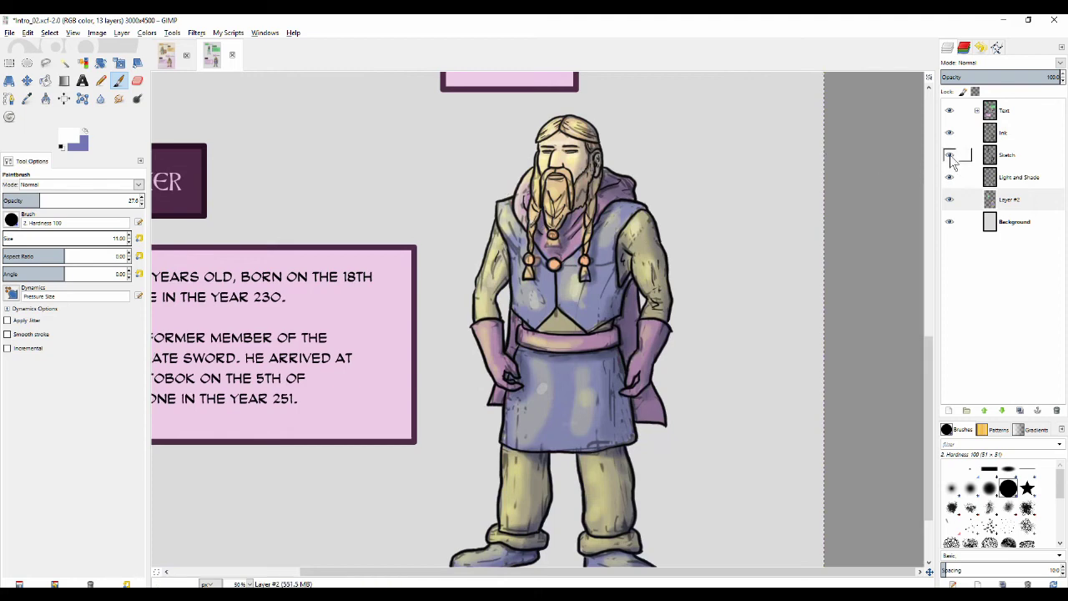
scroll(453, 220, "up", 1)
scroll(483, 198, "up", 1)
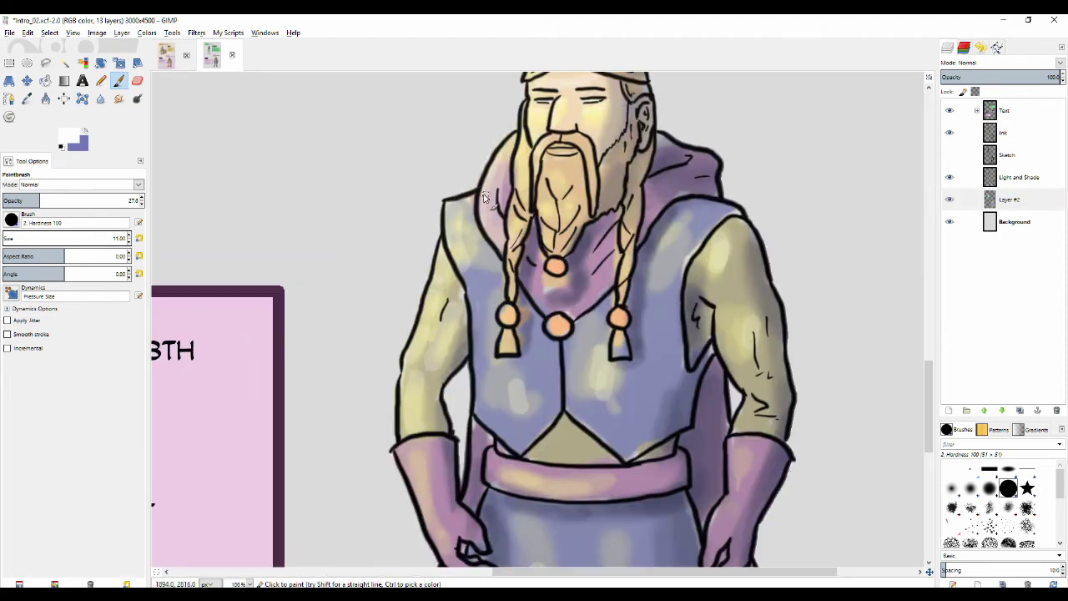
- Change the foreground colour from white to a medium orange-brown for the broker's eyes
left_click(71, 141)
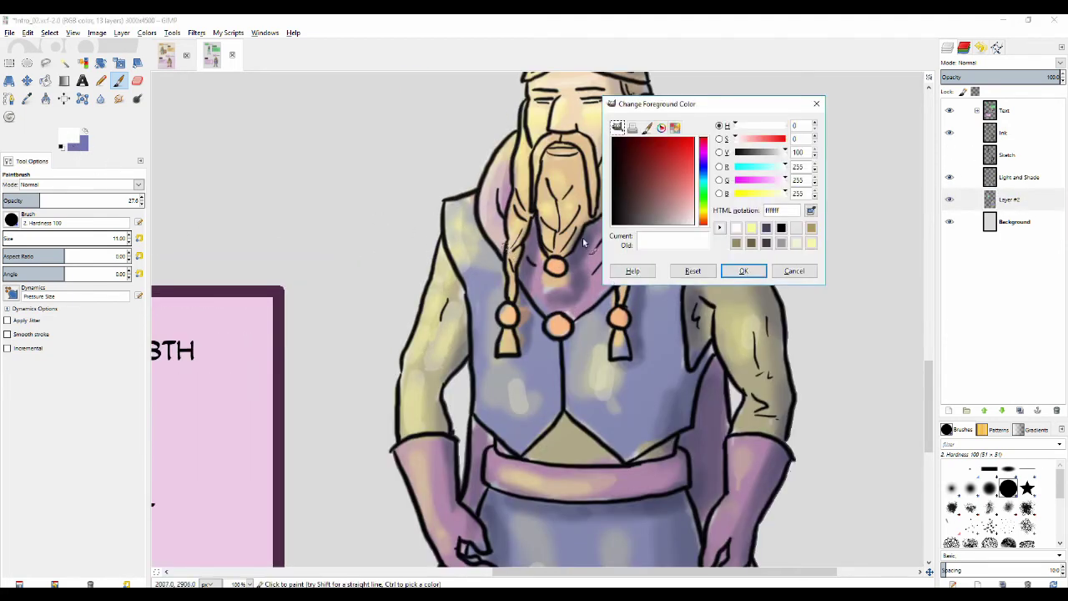
left_click(705, 219)
left_click_drag(677, 180, 661, 173)
left_click_drag(703, 217, 703, 219)
left_click_drag(667, 173, 583, 263)
left_click(738, 273)
- Raise the brush opacity to 100 and paint the irises of both the broker's eyes brown
scroll(583, 264, "up", 3)
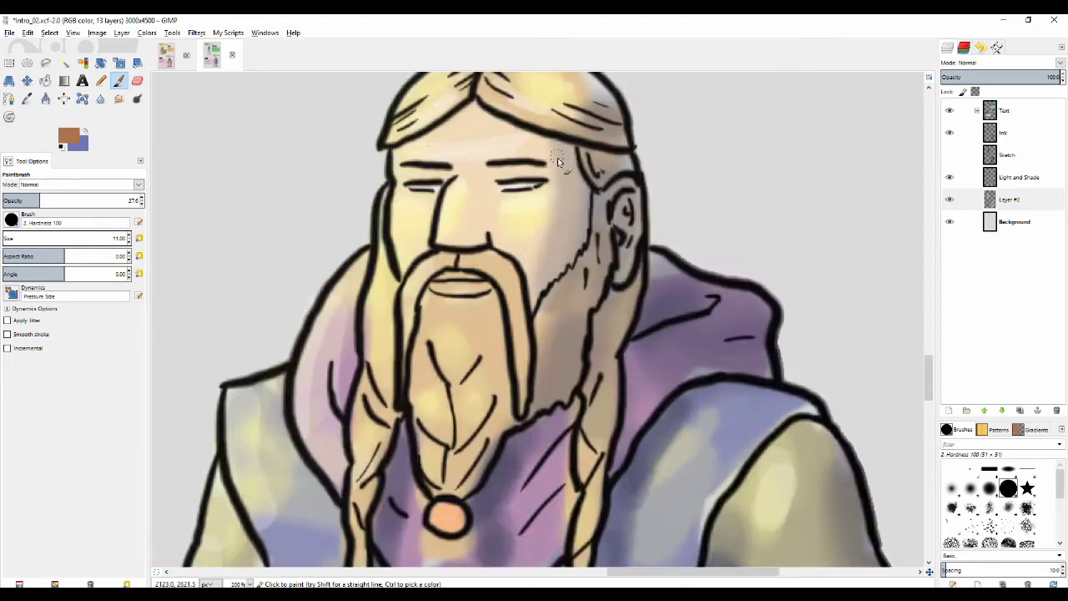
left_click_drag(498, 203, 501, 202)
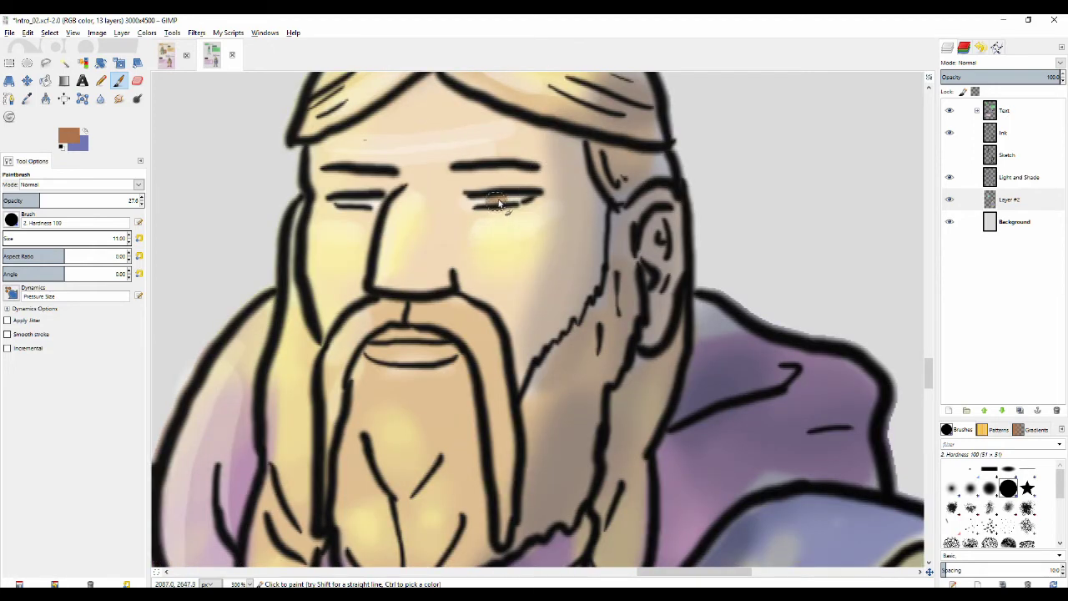
left_click_drag(51, 202, 168, 209)
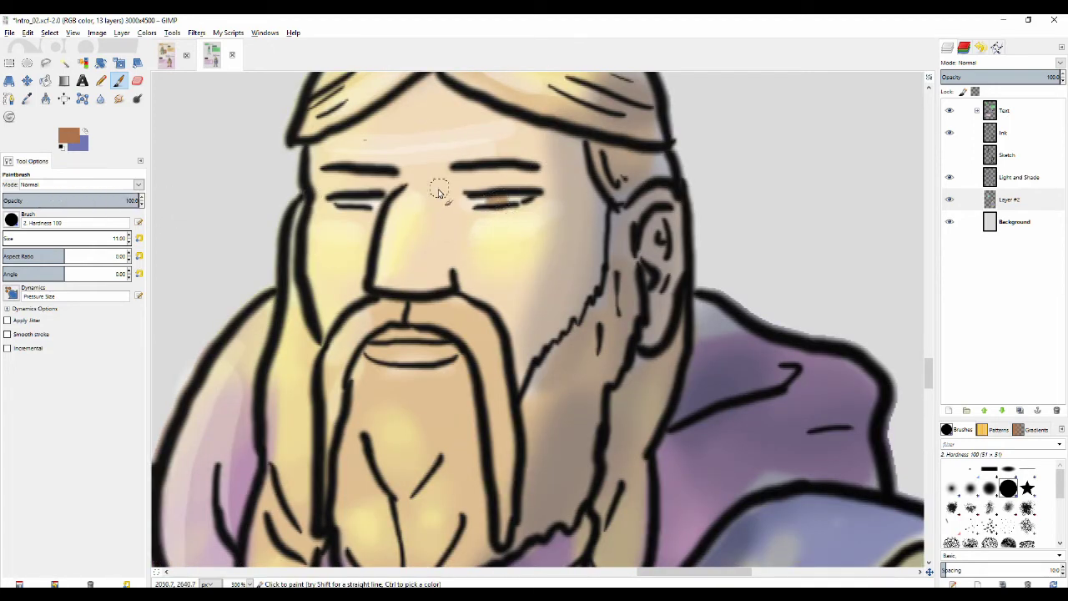
left_click_drag(494, 203, 499, 201)
left_click_drag(378, 211, 354, 206)
scroll(278, 342, "down", 3)
scroll(264, 337, "down", 3)
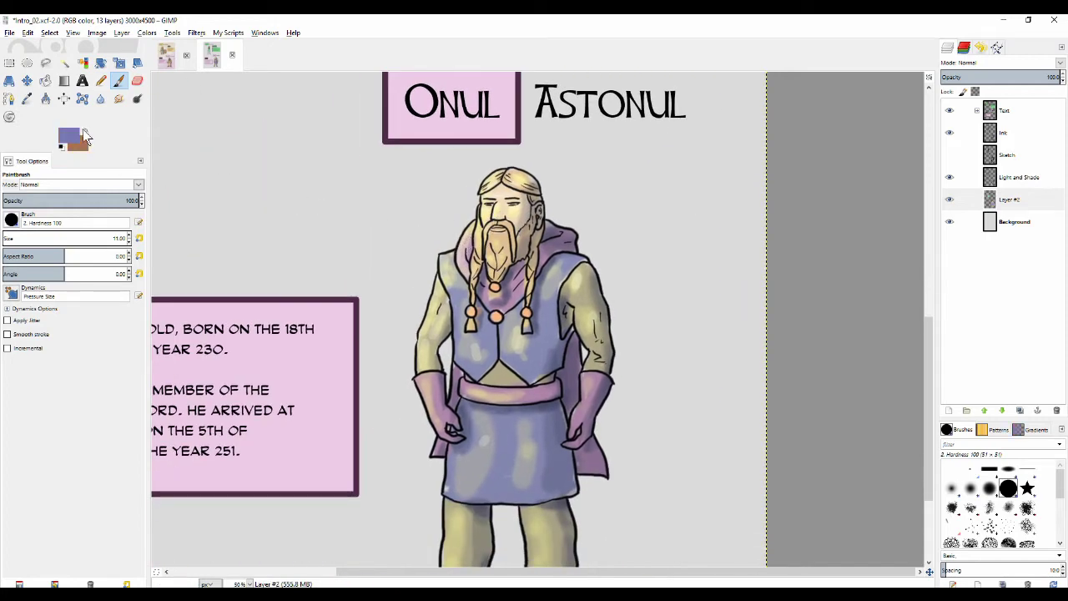
- Set the foreground colour to white (ffffff) and paint the whites of the broker's eyes with a size 11 brush
left_click(74, 138)
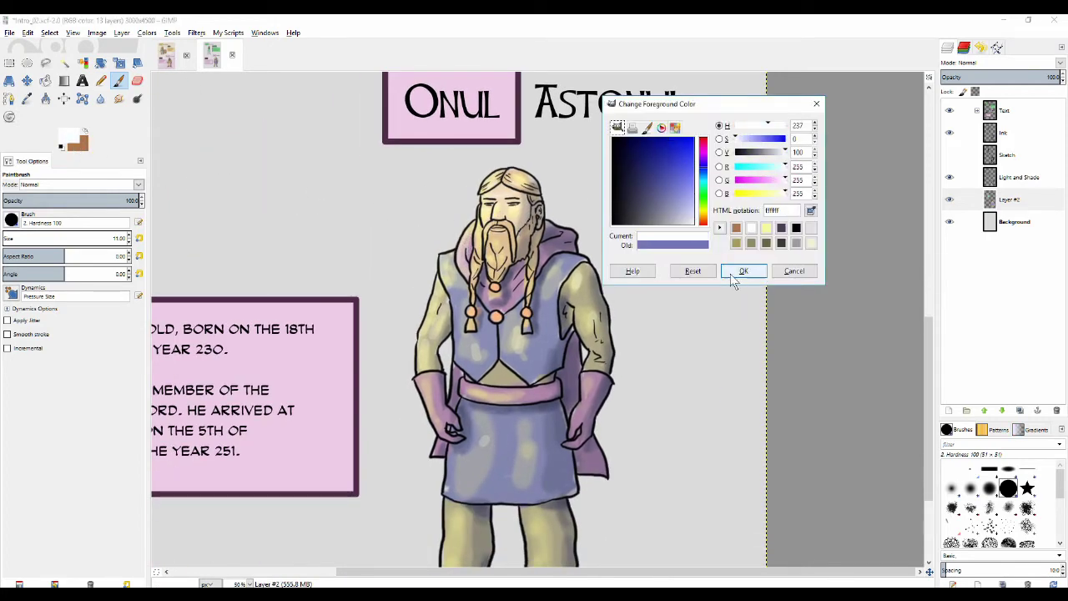
left_click(742, 271)
scroll(513, 223, "up", 4)
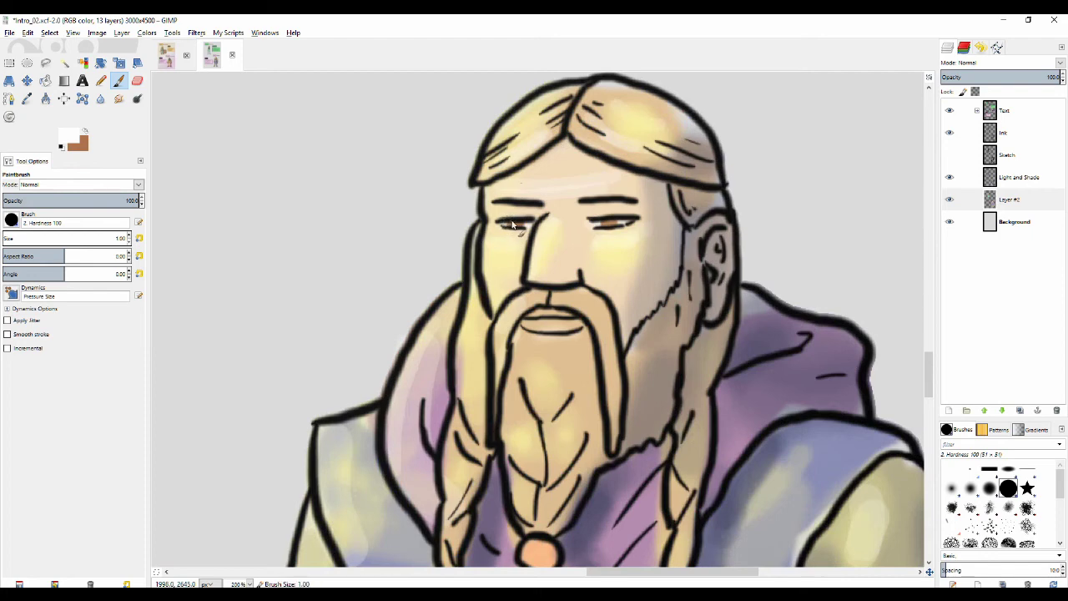
scroll(497, 237, "up", 1)
key("shift+bracketright")
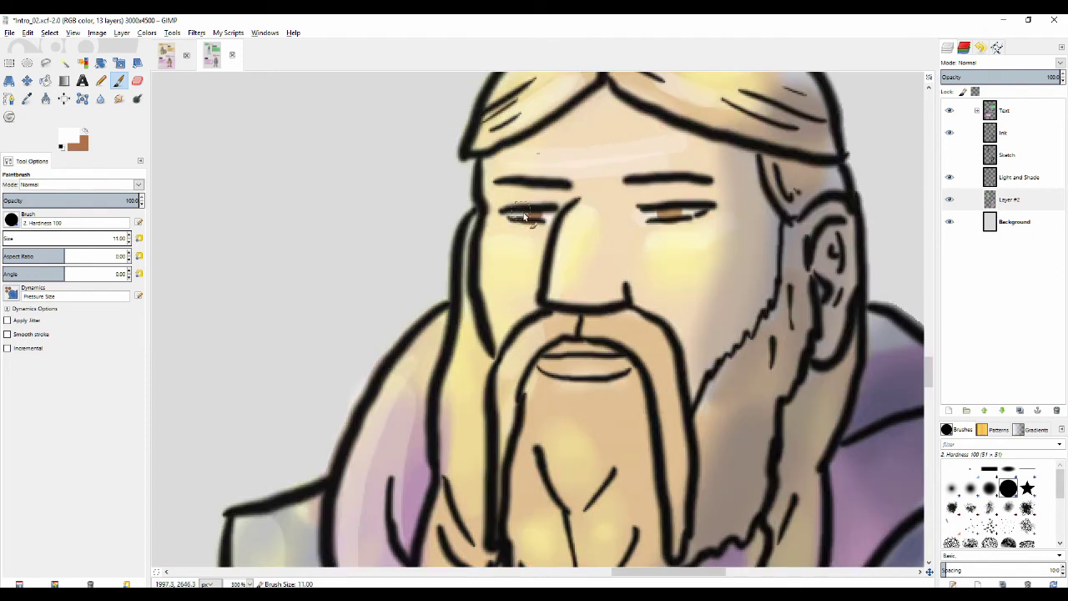
left_click_drag(524, 215, 536, 218)
scroll(514, 221, "down", 5)
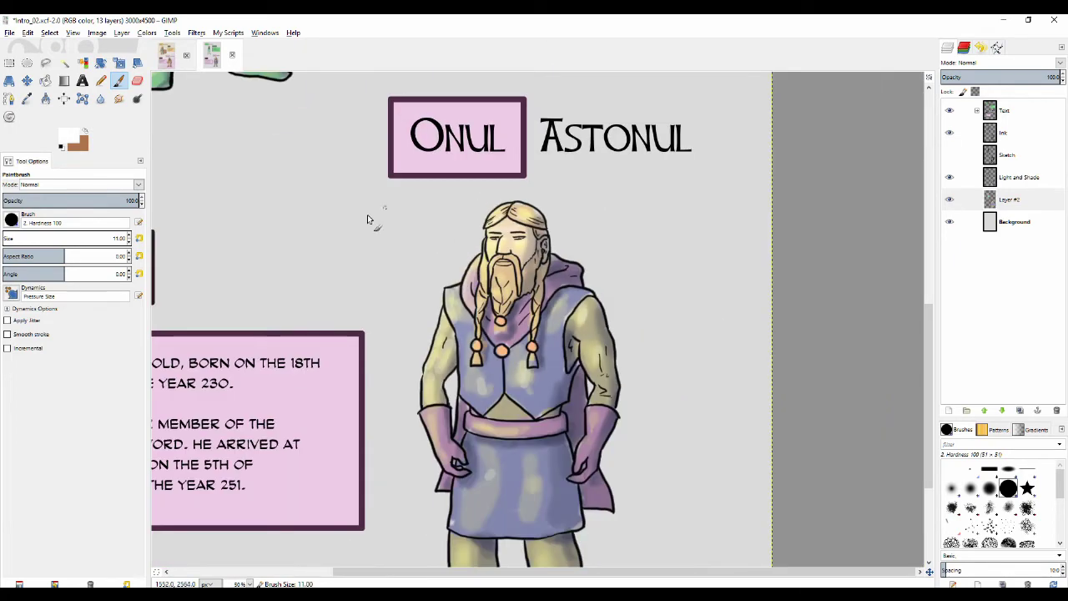
- Brighten the whites of the gem cutter's eyes with pure white at full opacity, reducing the brush to size 1
left_click_drag(388, 186, 445, 317)
left_click_drag(319, 102, 517, 306)
left_click_drag(417, 201, 367, 356)
scroll(434, 196, "up", 2)
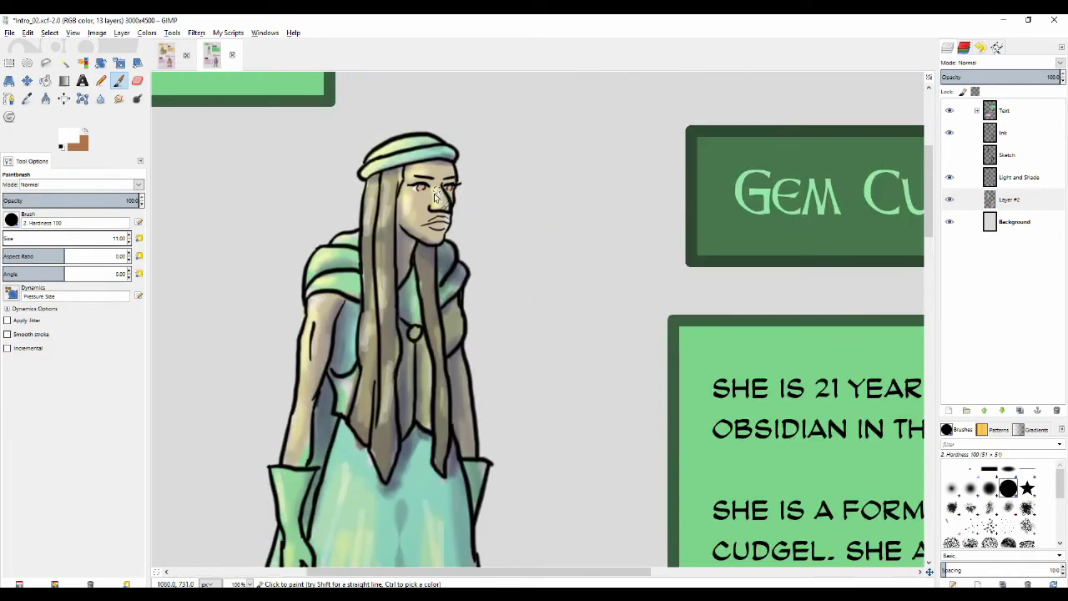
scroll(434, 197, "up", 2)
left_click(400, 182)
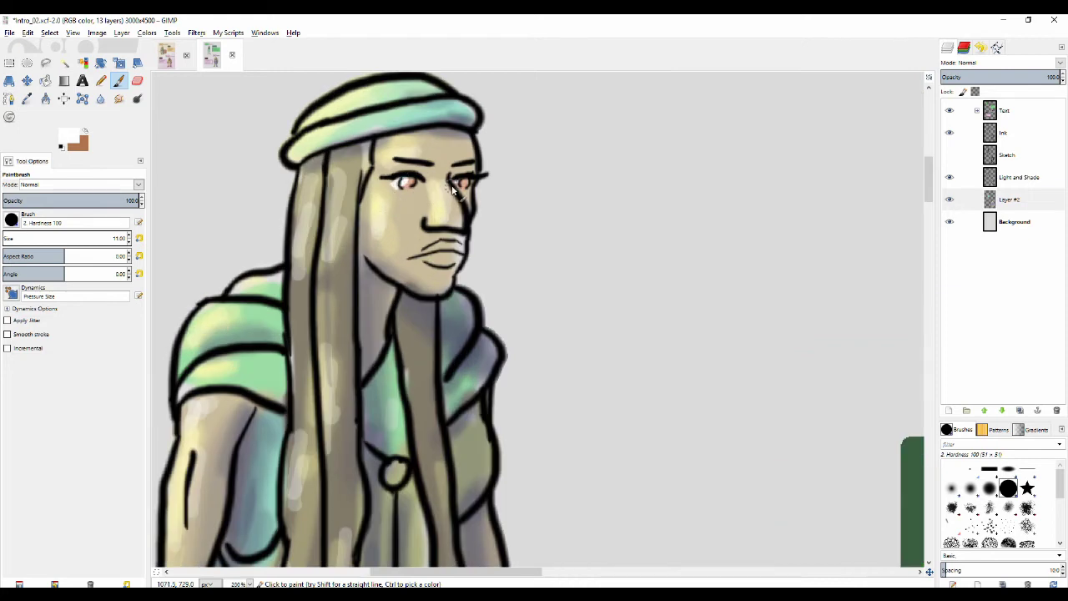
key("shift+bracketleft")
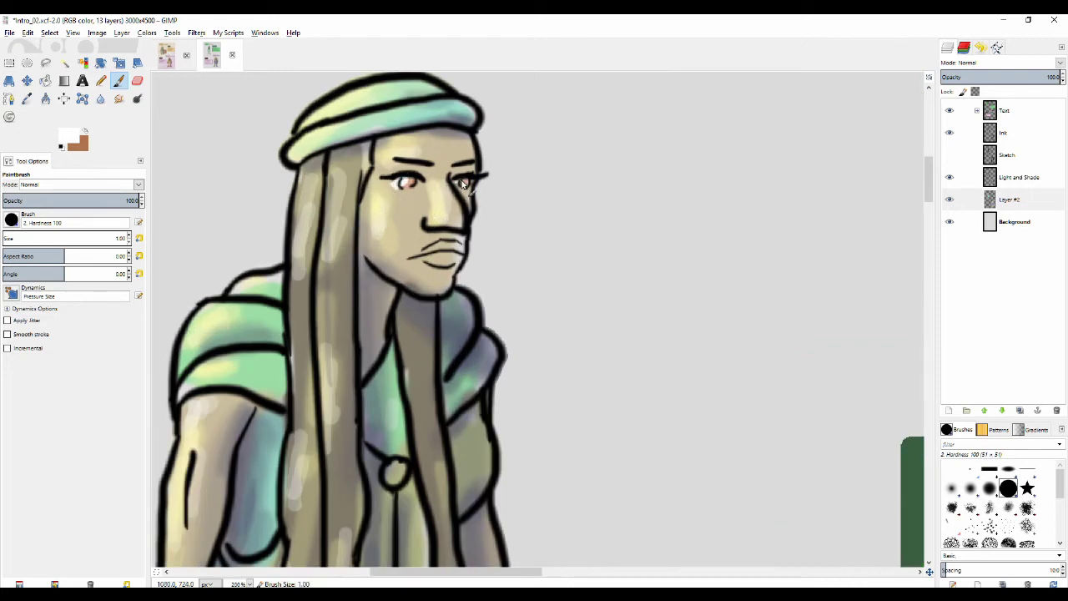
left_click_drag(465, 187, 408, 200)
scroll(381, 267, "down", 5)
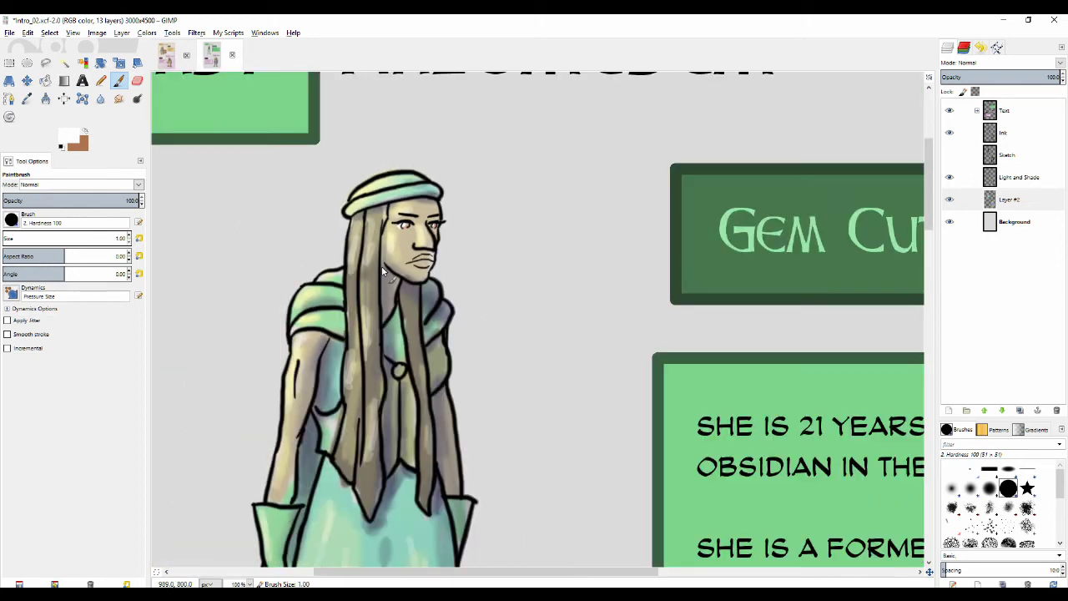
- Examine the gem cutter's whole figure and then her face, arm and skirt up close
scroll(426, 292, "down", 3)
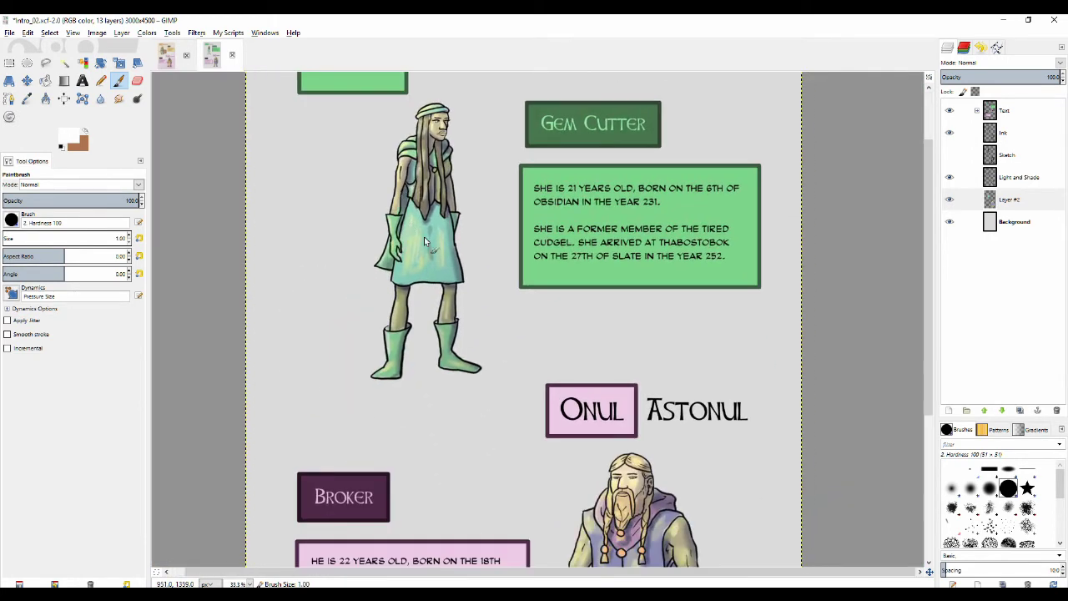
scroll(424, 251, "up", 3)
scroll(433, 298, "up", 3)
scroll(433, 299, "up", 1)
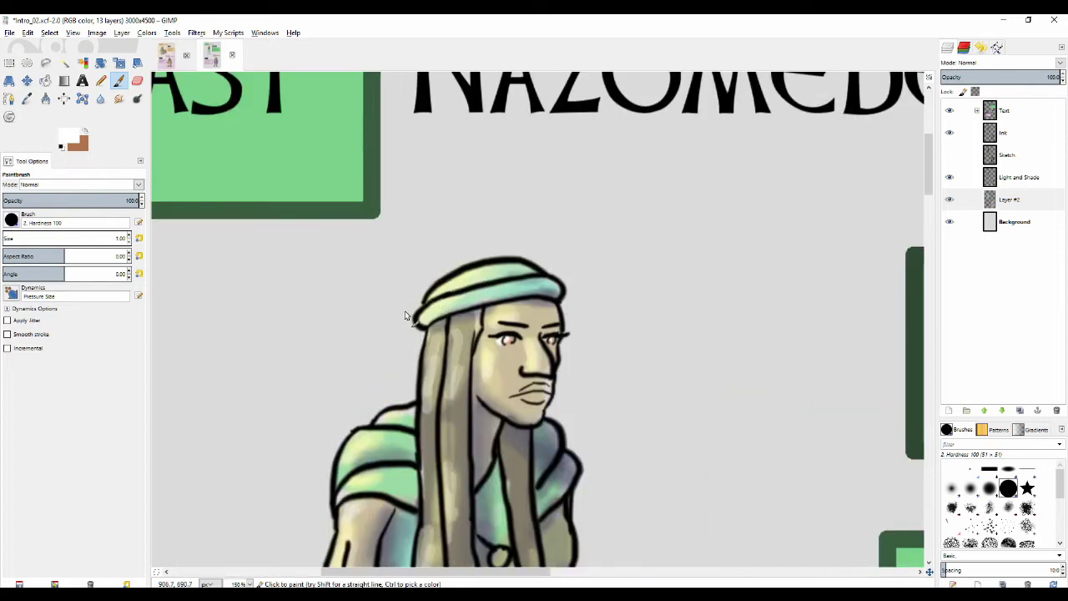
scroll(457, 289, "down", 2)
scroll(467, 216, "down", 3)
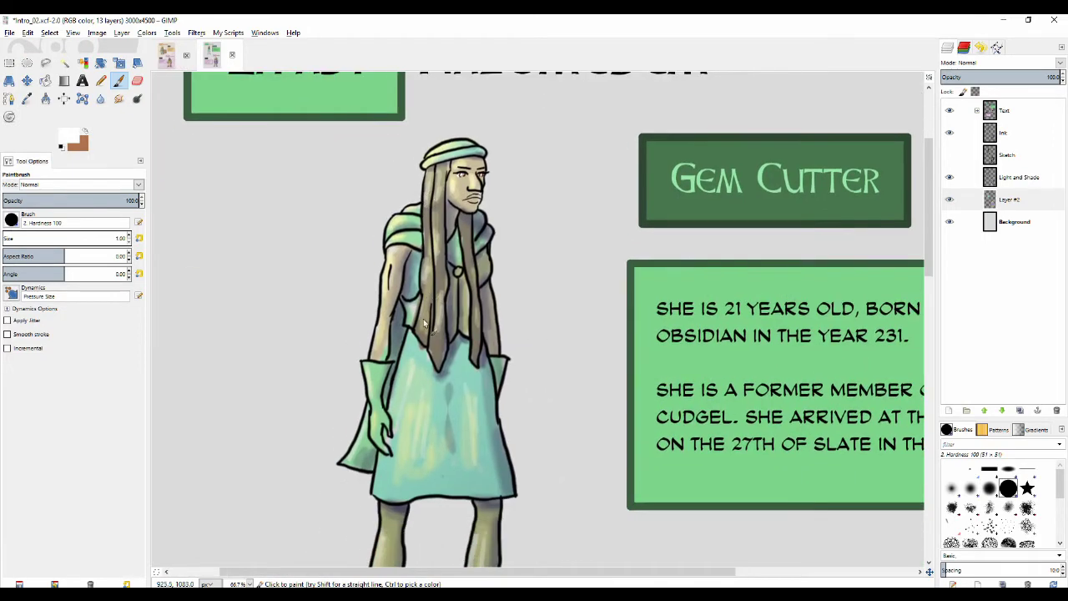
scroll(404, 248, "up", 3)
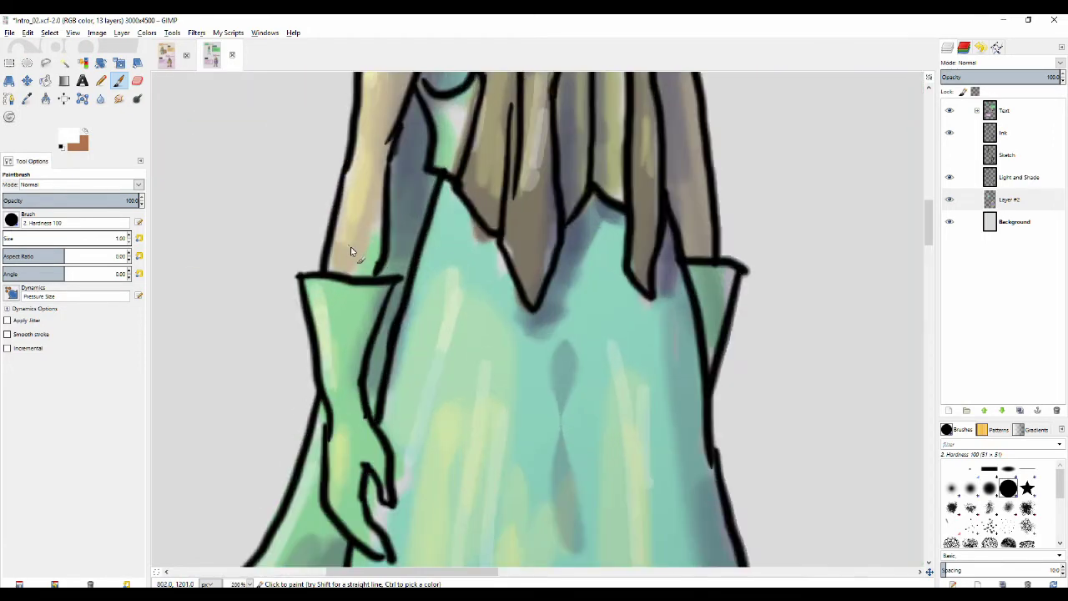
- Hide the Light and Shade layer and fill the gaps on the gem cutter's forearm and hair tips with sampled tan and hair brown
key("o")
left_click(948, 177)
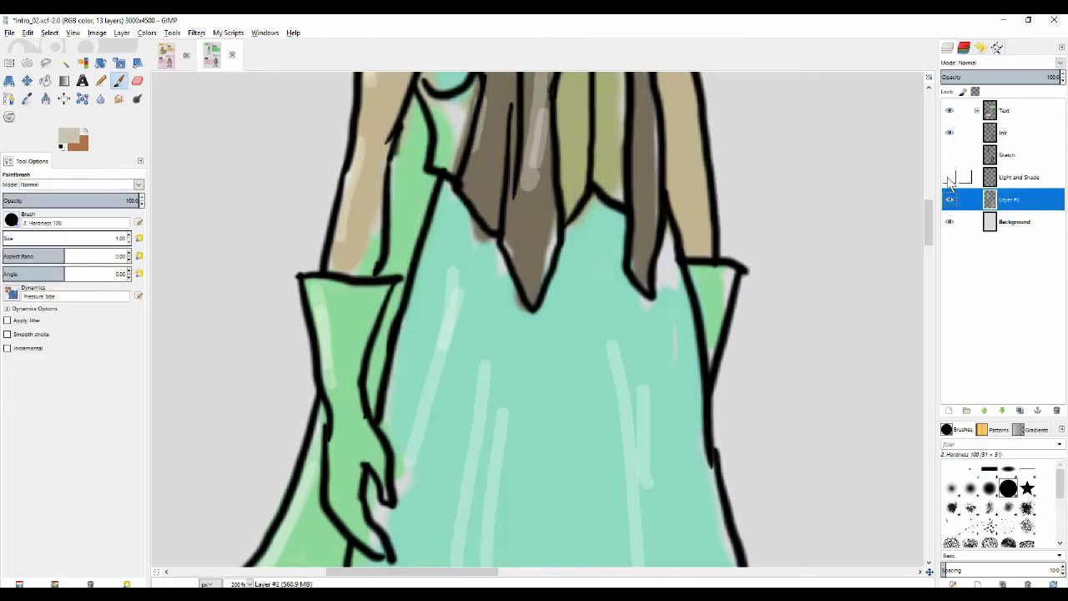
key("p")
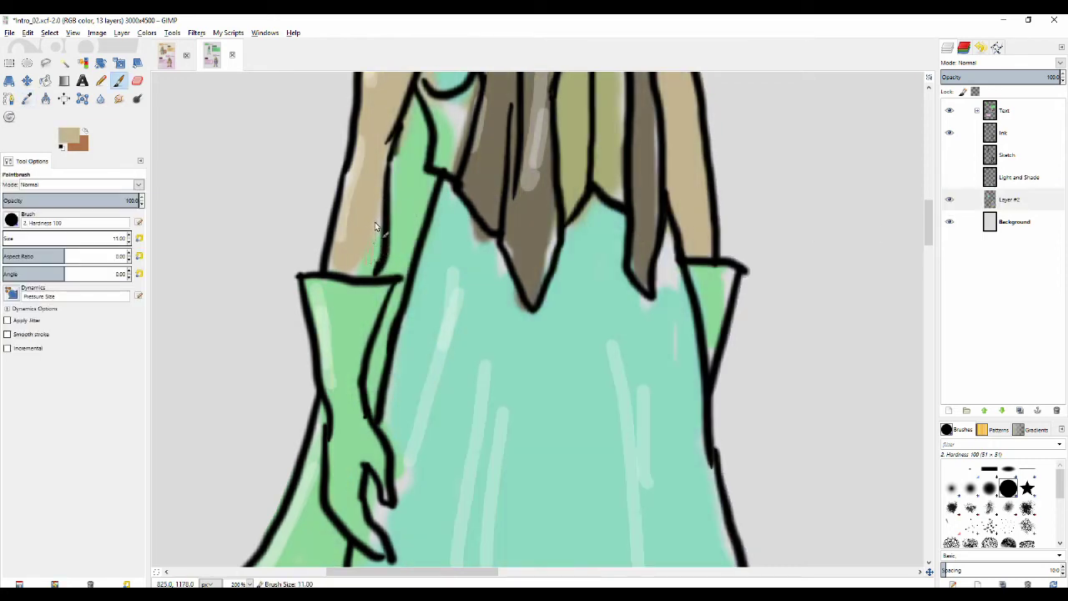
scroll(442, 214, "down", 2)
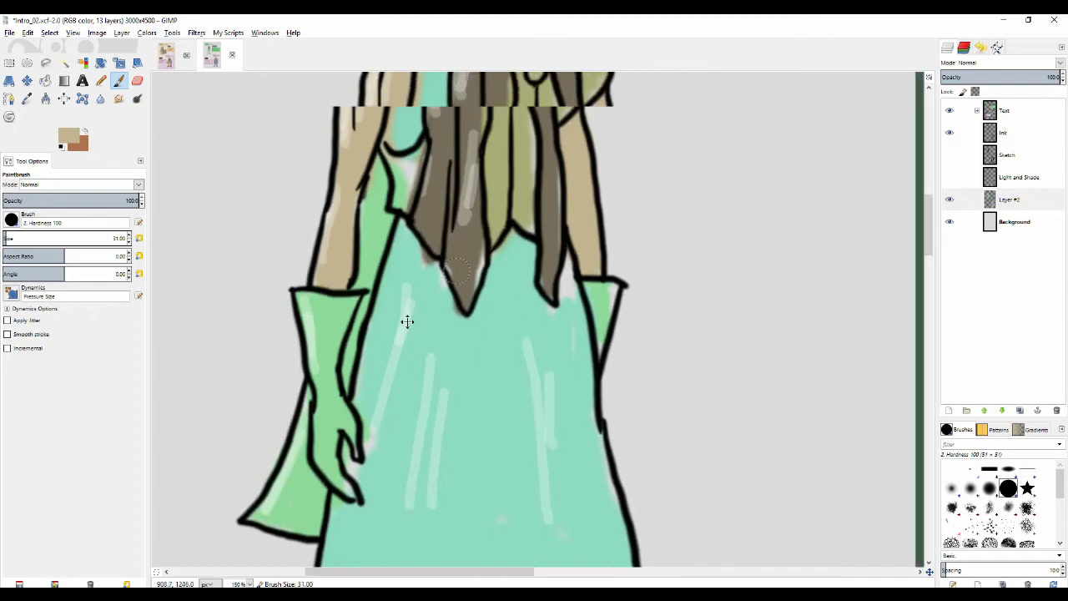
left_click(449, 296, "ctrl")
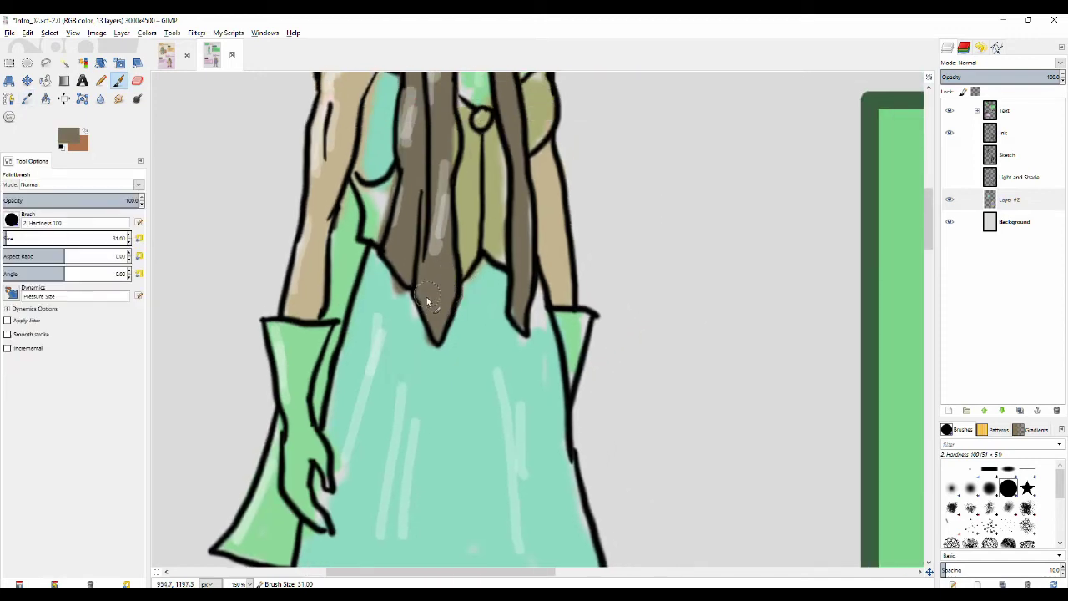
- Fill the uncoloured gaps around the skirt's waist, the far glove and the far forearm with sampled turquoise, green and skin tan, brush size 31
left_click(386, 287, "ctrl")
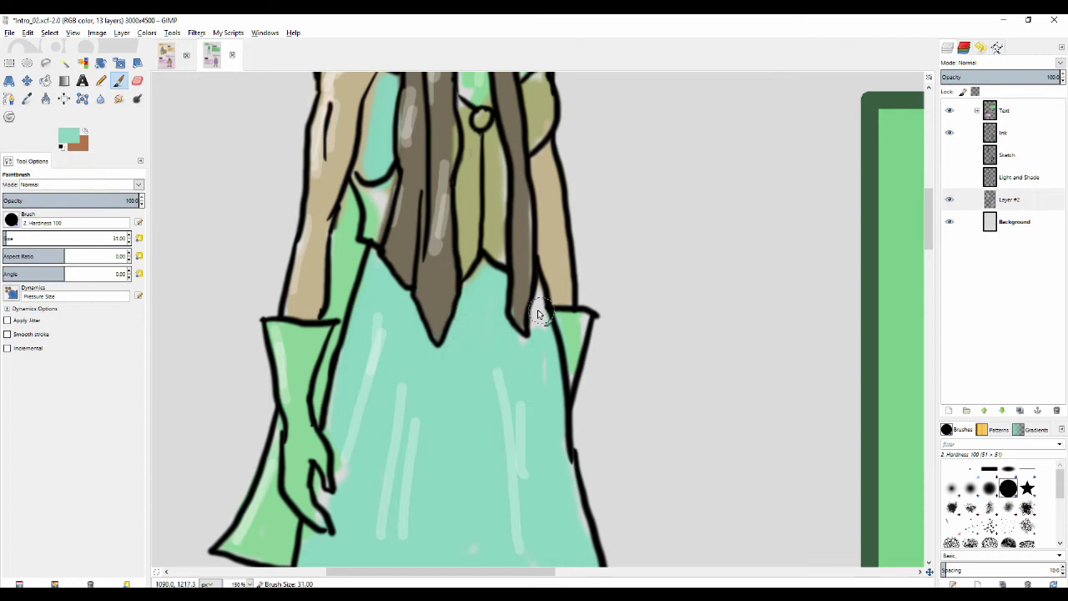
left_click_drag(538, 314, 544, 295)
left_click(571, 343, "ctrl")
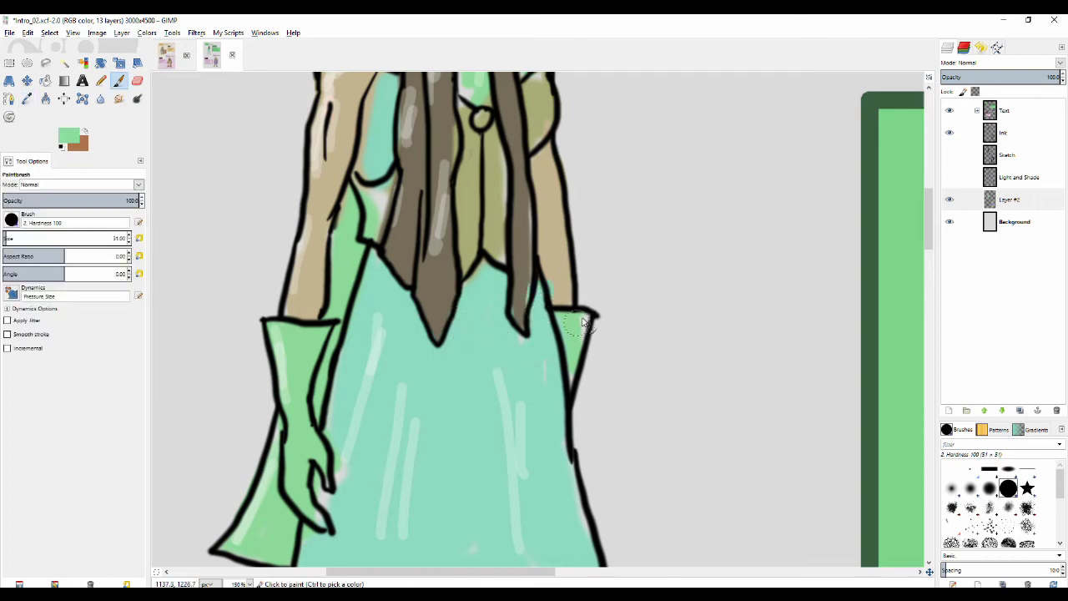
left_click(558, 251, "ctrl")
- Paint over the uneven patches of the gem cutter's headband with turquoise sampled from it
scroll(548, 252, "up", 4)
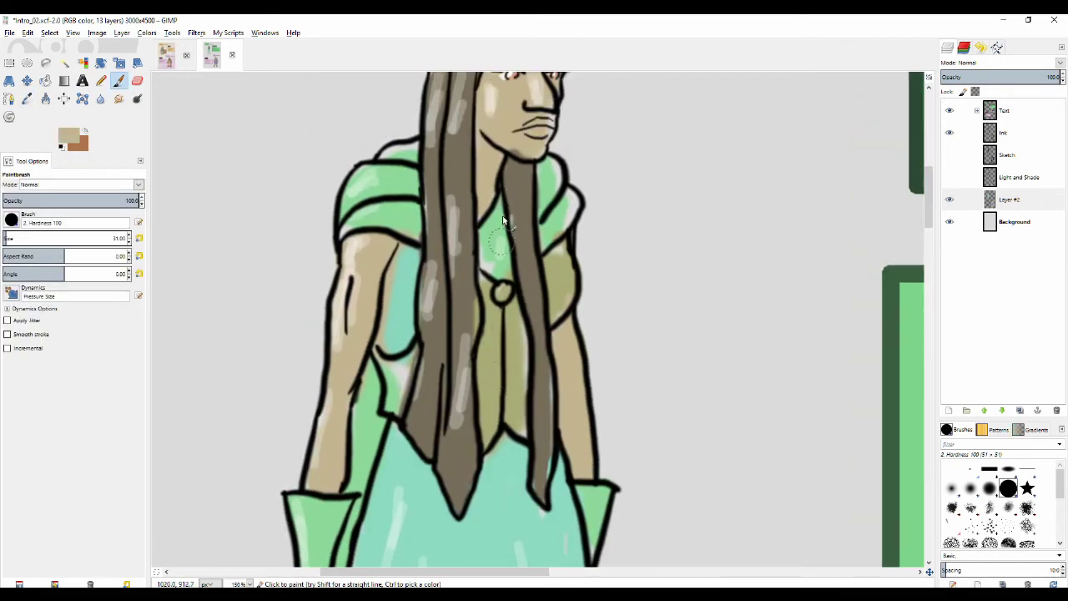
scroll(503, 219, "up", 4)
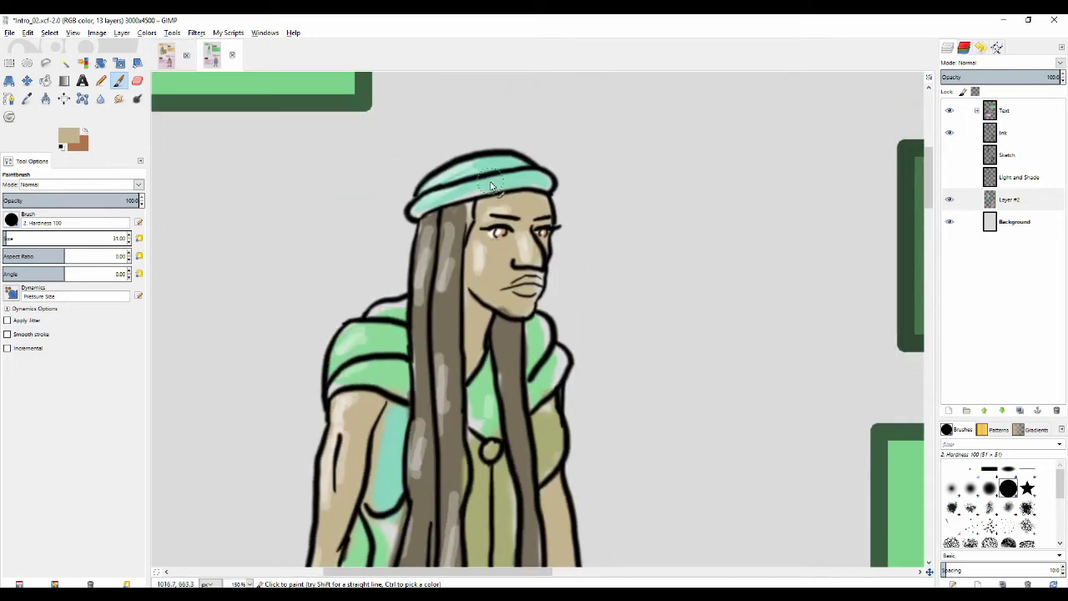
left_click(490, 163, "ctrl")
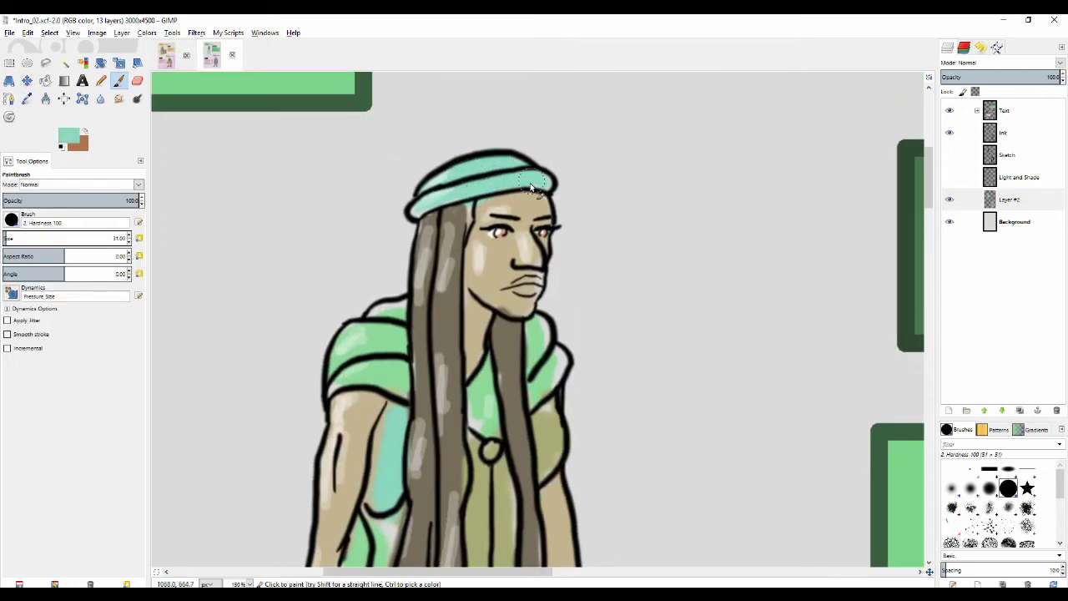
mouse_move(530, 187)
left_mouse_down()
mouse_move(546, 182)
mouse_move(508, 192)
mouse_move(544, 180)
left_mouse_up()
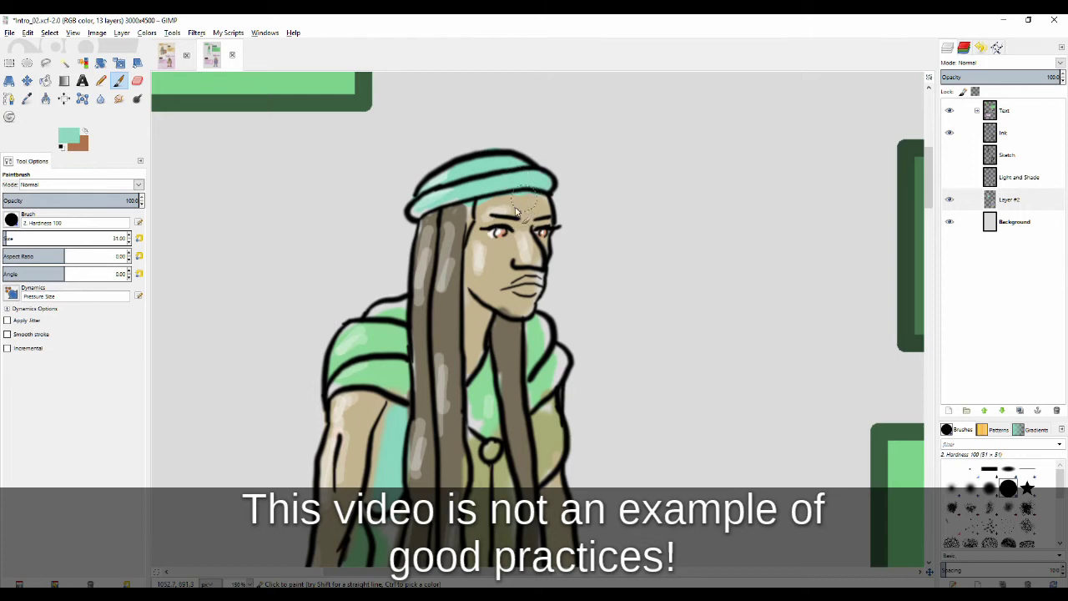
- Reduce the brush to size 11 and clean up the forehead and hair edges below the headband with sampled skin and hair colours
left_click(517, 212, "ctrl")
key("bracketleft")
key("bracketleft")
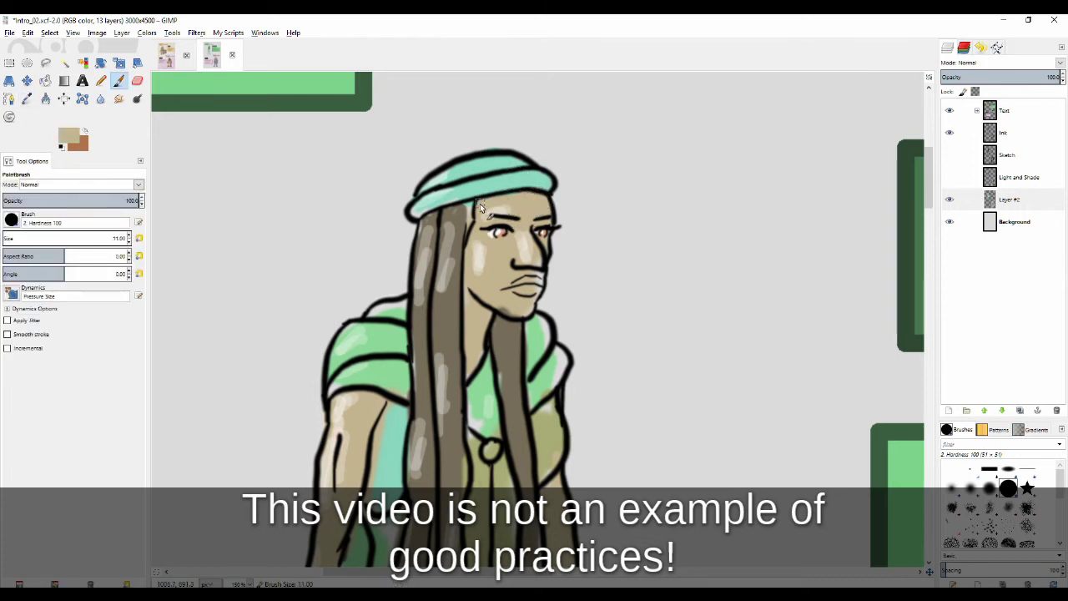
left_click(469, 213, "ctrl")
scroll(484, 221, "down", 5)
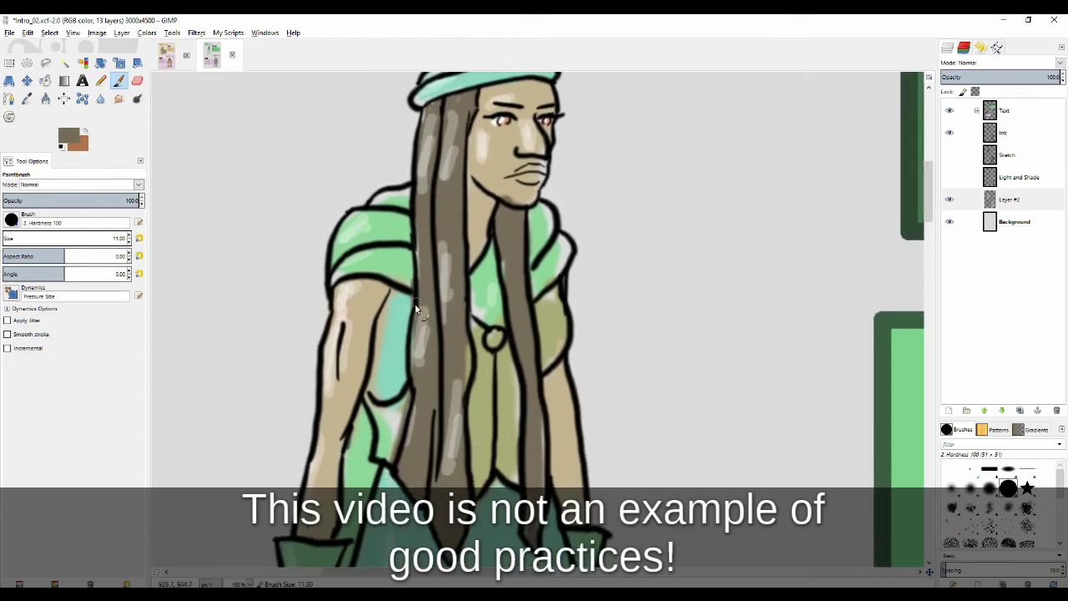
- Fill the gaps at the gem cutter's chin with skin tan and those in her hood and collar with sampled light green
key("ctrl")
left_click(507, 171, "ctrl")
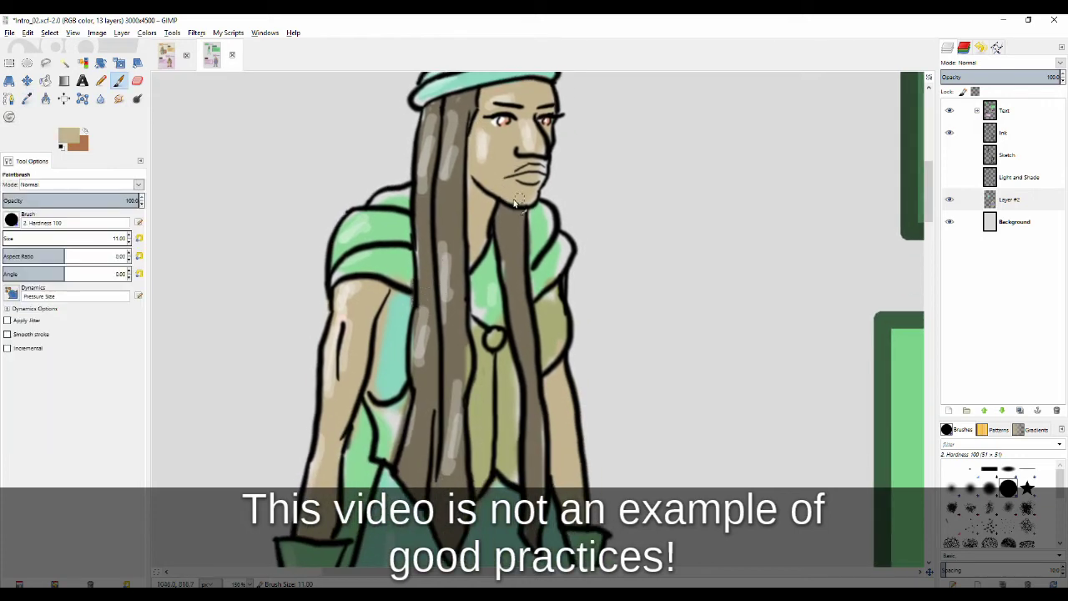
left_click(556, 232, "ctrl")
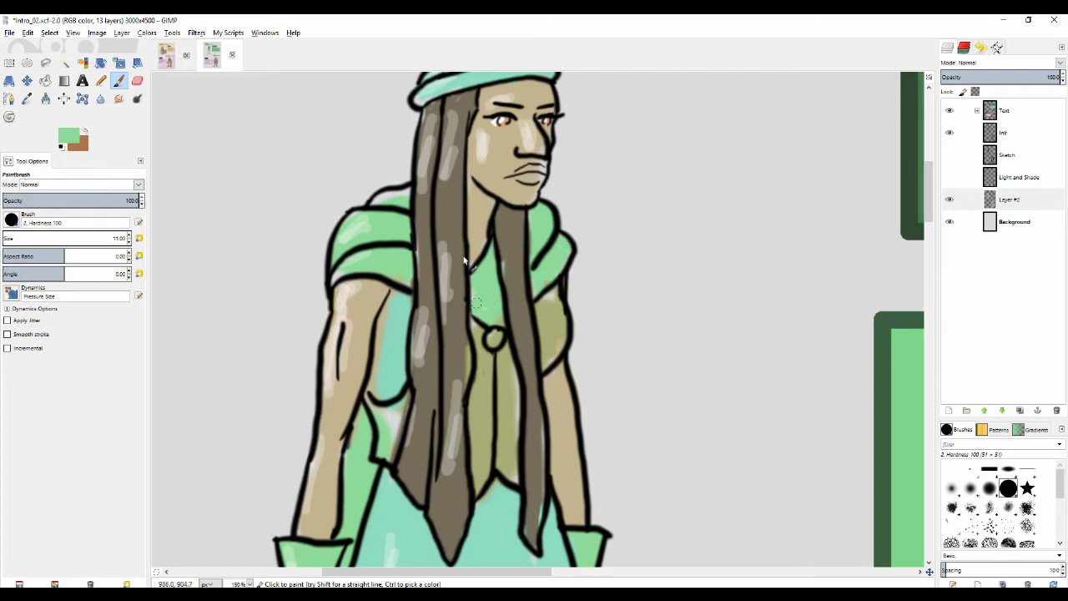
- Fill the gaps beside the gem cutter's near arm with turquoise and the tunic area below it with sampled olive
scroll(408, 314, "down", 3)
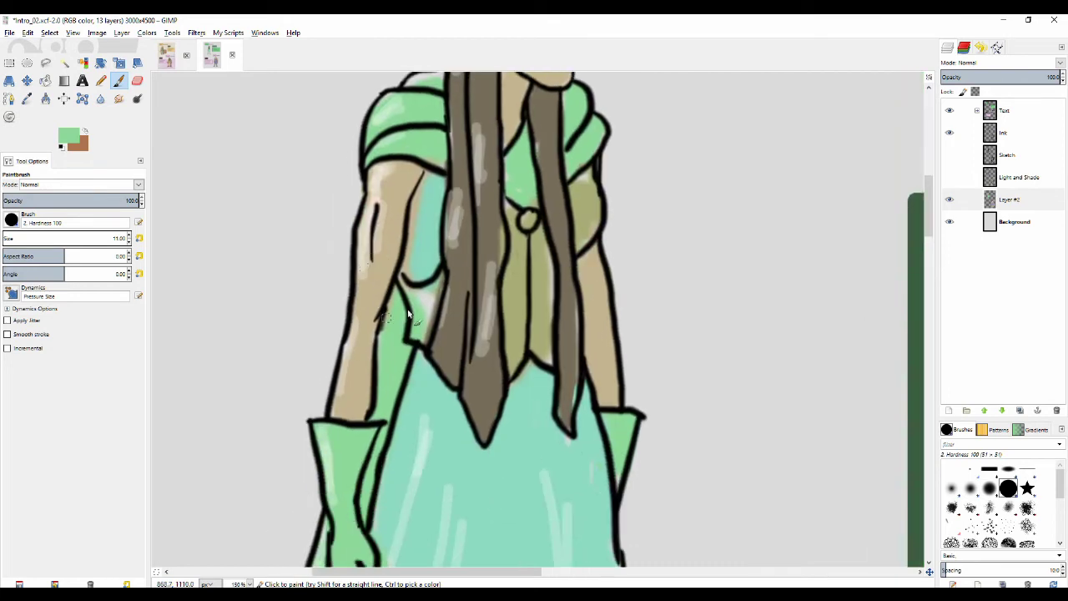
left_click(433, 239, "ctrl")
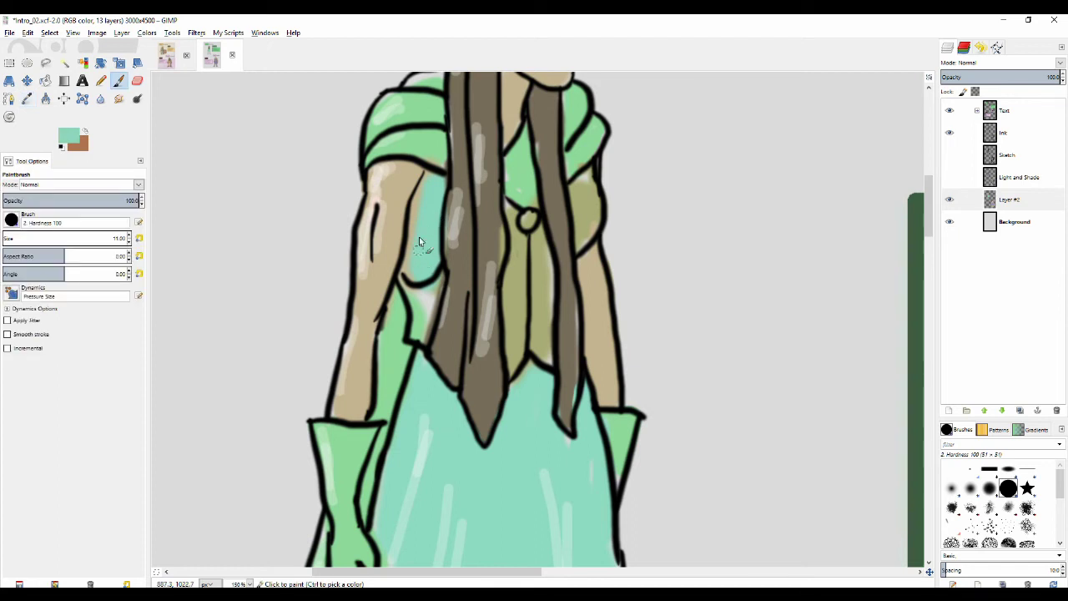
left_click(536, 280, "ctrl")
mouse_move(438, 283)
left_mouse_down()
mouse_move(428, 323)
mouse_move(426, 296)
mouse_move(426, 340)
mouse_move(425, 304)
mouse_move(405, 285)
mouse_move(415, 296)
mouse_move(434, 288)
mouse_move(416, 335)
mouse_move(420, 230)
mouse_move(394, 241)
left_mouse_up()
scroll(384, 213, "down", 3)
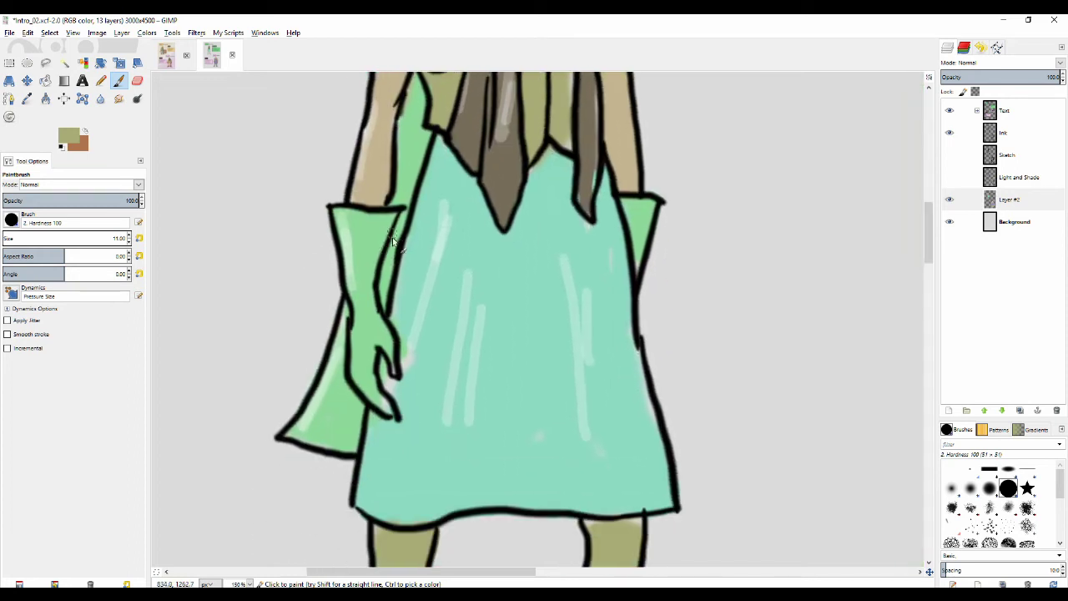
- Fill the gaps between the gem cutter's gloved fingers and skirt with sampled skirt turquoise and glove green
left_click(431, 347, "ctrl")
left_click_drag(395, 380, 397, 394)
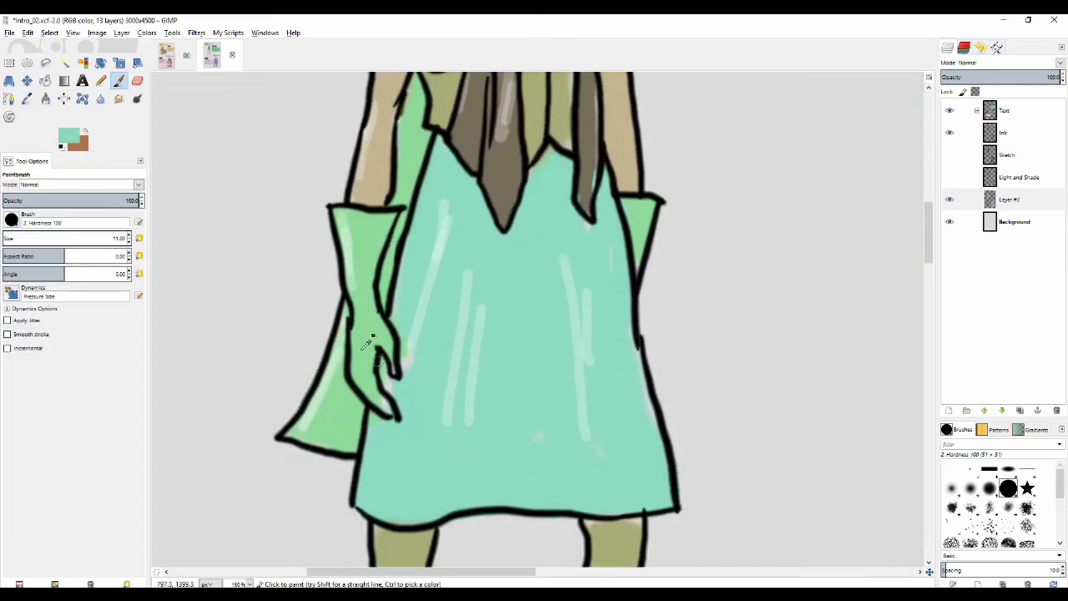
left_click(371, 341, "ctrl")
- Show the Light and Shade layer again and touch up the gem cutter's hair below the headband with sampled grey-brown
scroll(386, 350, "down", 3)
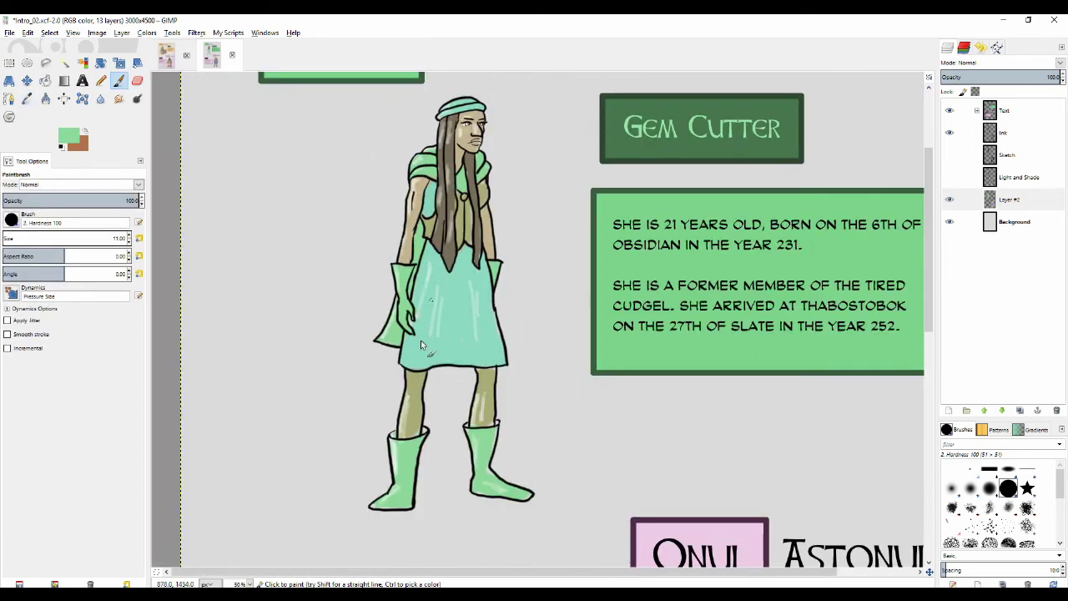
left_click(949, 177)
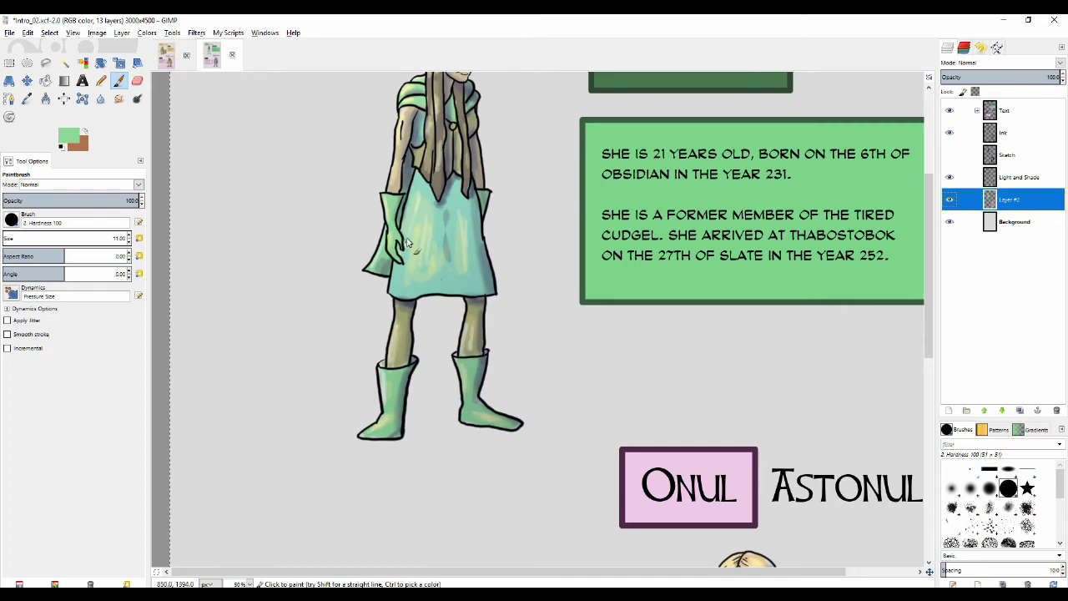
scroll(408, 236, "up", 2)
scroll(409, 236, "up", 2)
scroll(405, 250, "up", 2)
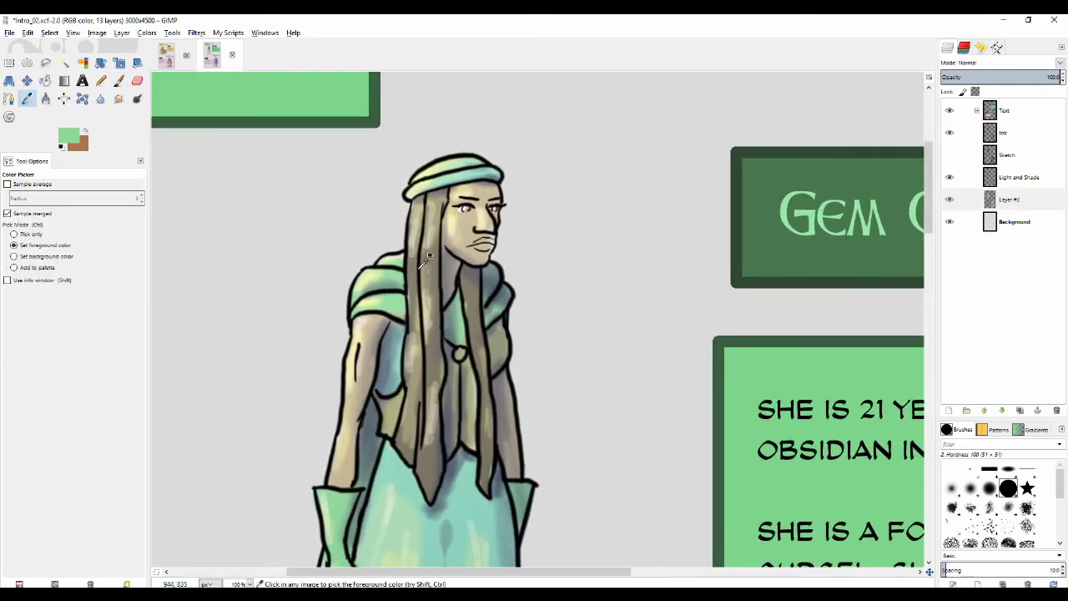
left_click(423, 262, "ctrl")
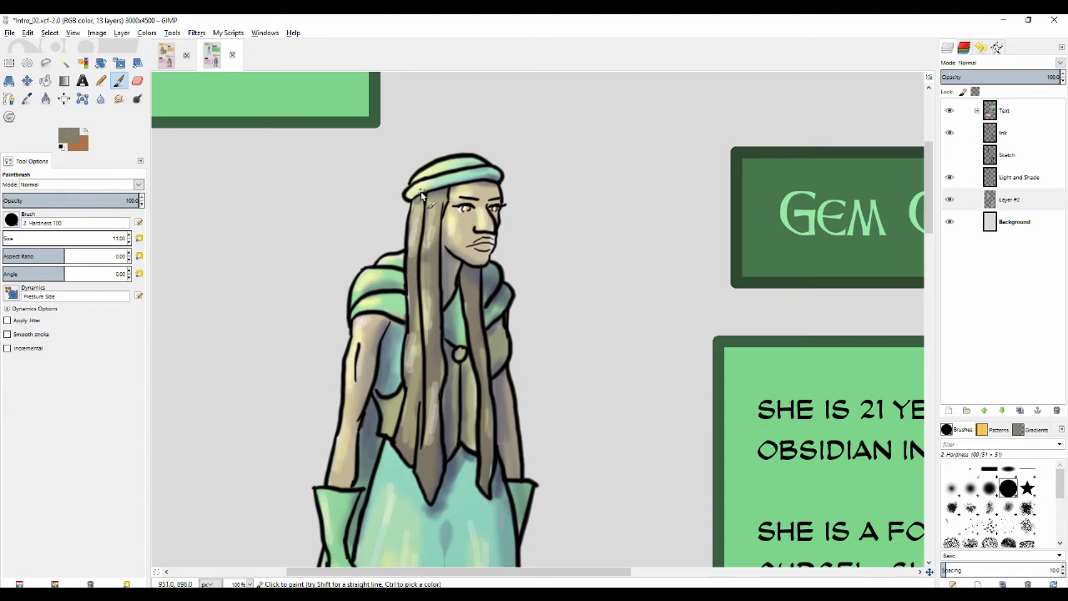
scroll(444, 241, "down", 3)
- Touch up the edge of the broker's sleeve beside his vest with sampled olive
left_click_drag(389, 317, 341, 209)
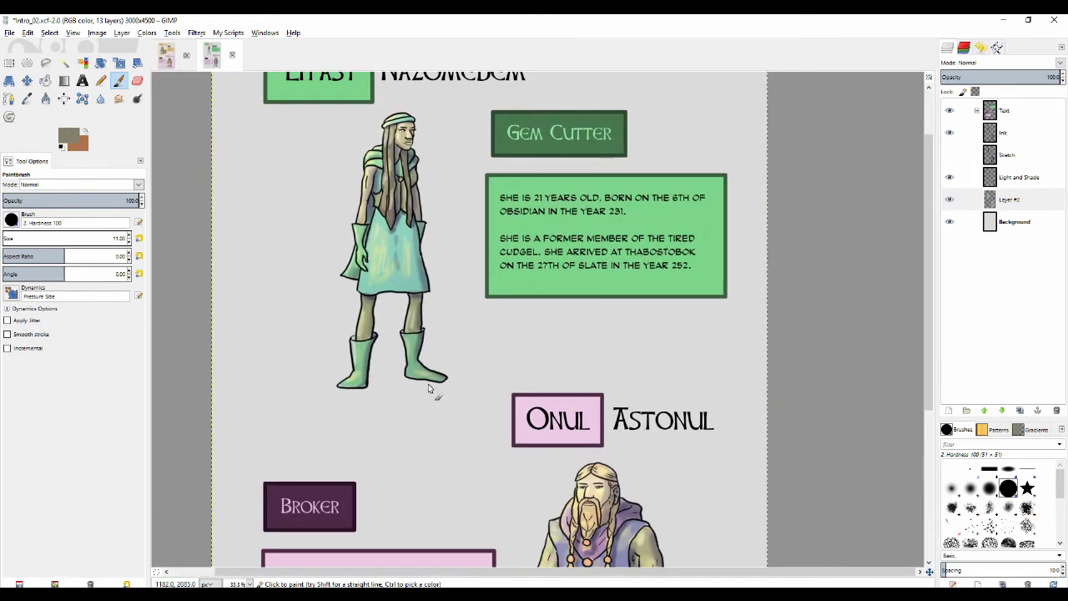
left_click_drag(443, 468, 381, 202)
left_click_drag(453, 328, 392, 309)
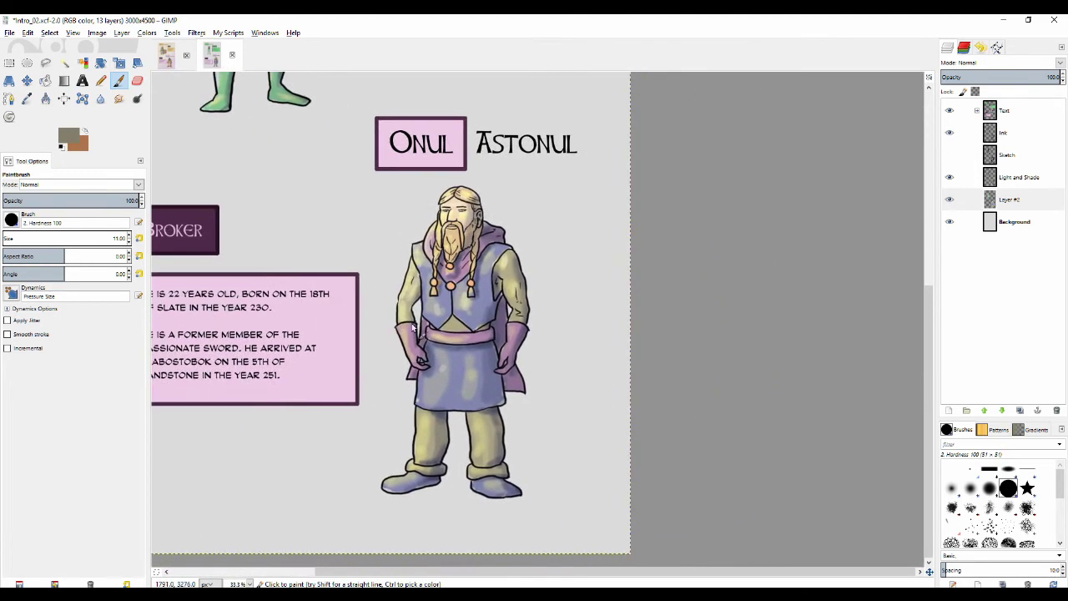
scroll(425, 291, "up", 3)
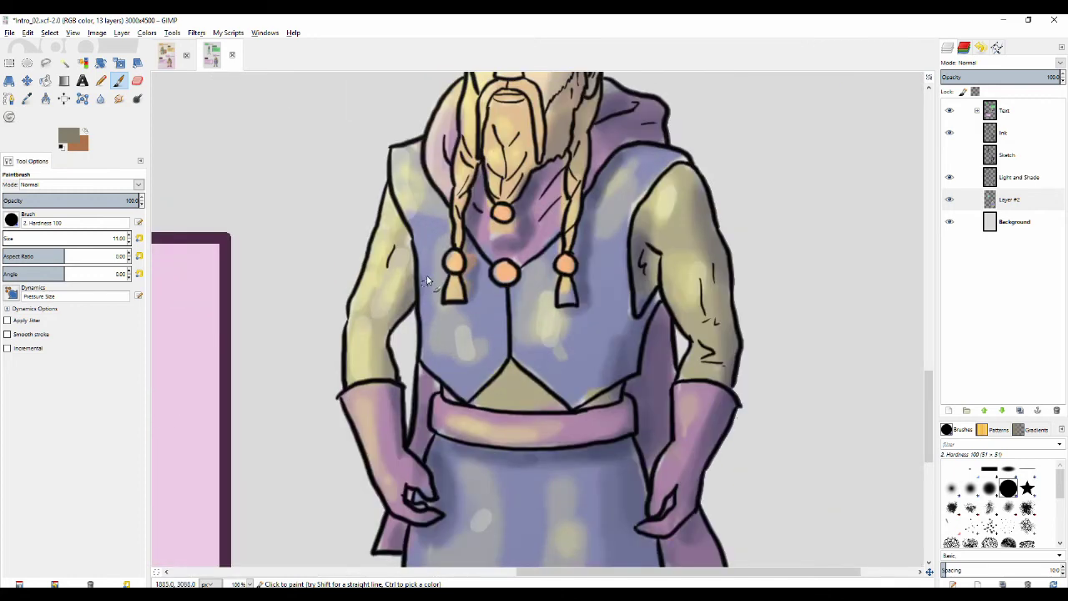
left_click(407, 234, "ctrl")
scroll(395, 274, "down", 3)
- Fill the gaps at the broker's vest shoulder with sampled blue and those under his arm with sampled grey
left_click_drag(551, 248, 437, 289)
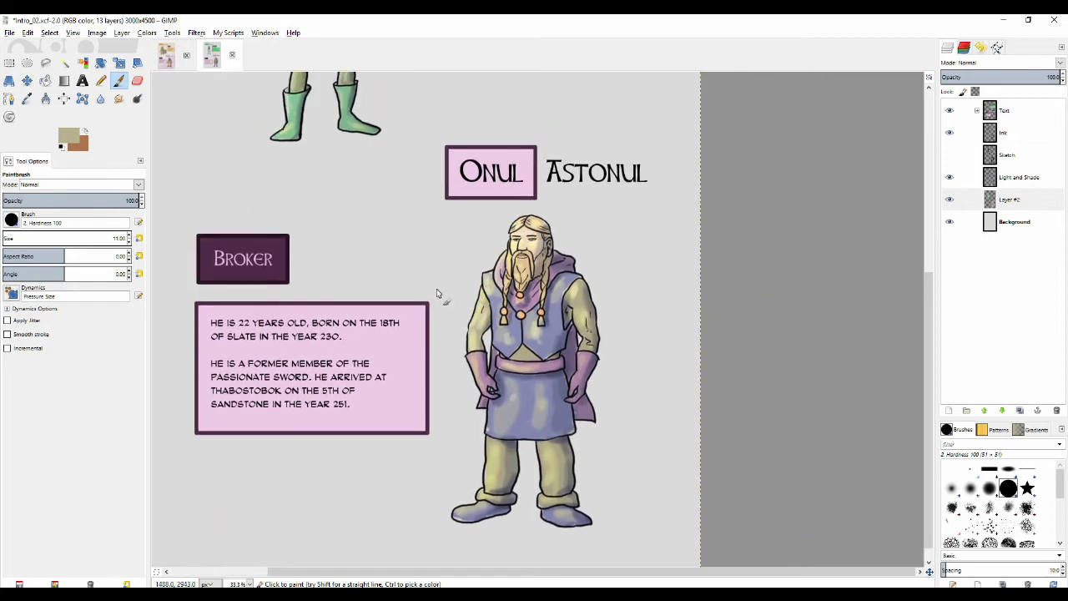
scroll(534, 295, "up", 2)
scroll(609, 286, "up", 2)
left_click(555, 273, "ctrl")
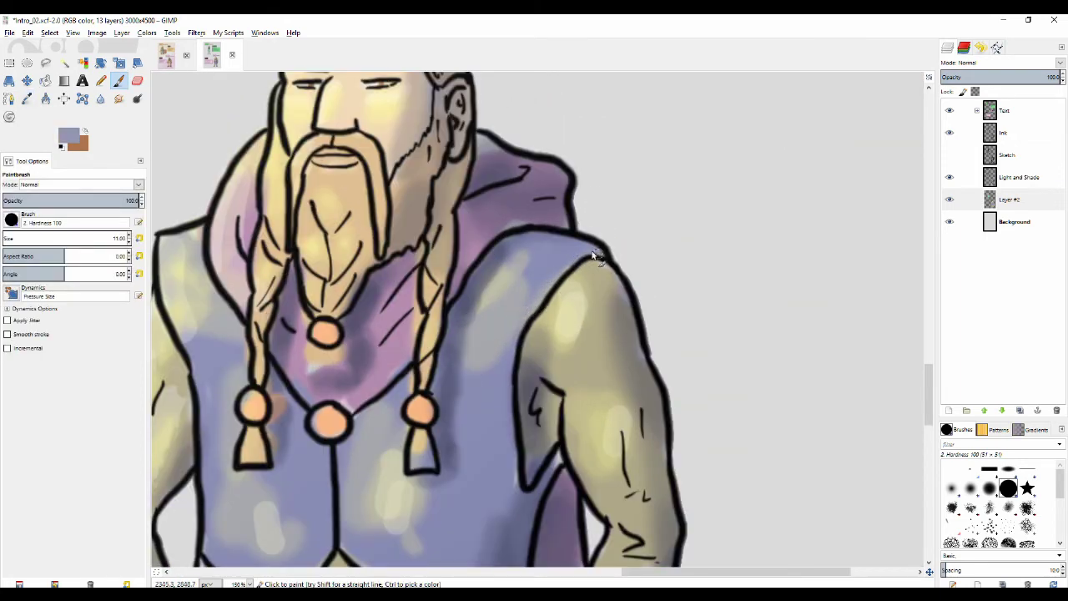
scroll(509, 342, "down", 5)
scroll(534, 334, "left", 1)
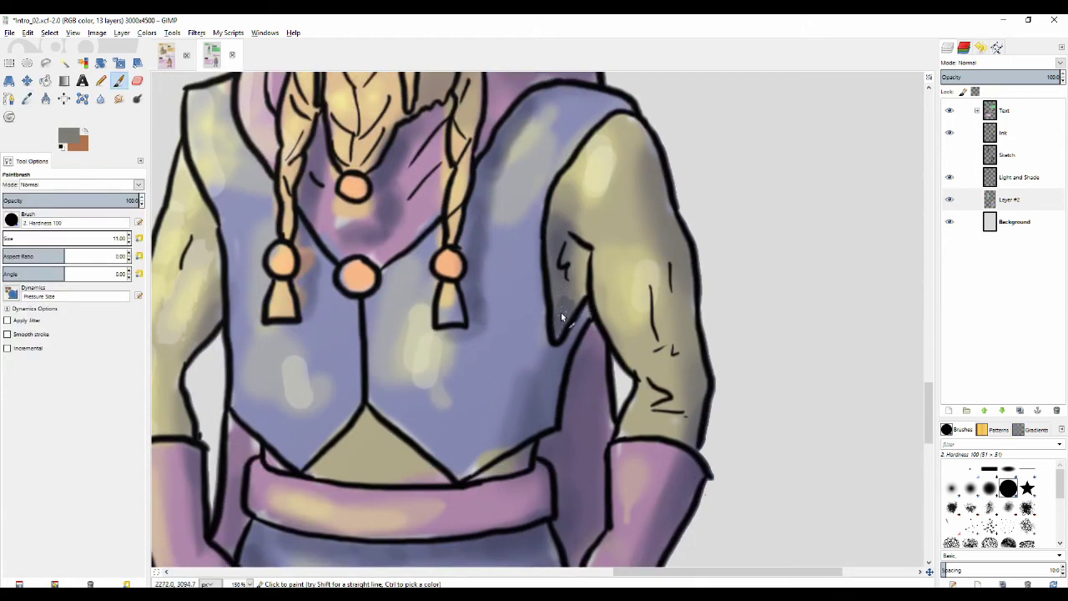
- Fill the gaps along the top of the broker's hair and parting with sampled light tan
scroll(562, 328, "down", 4)
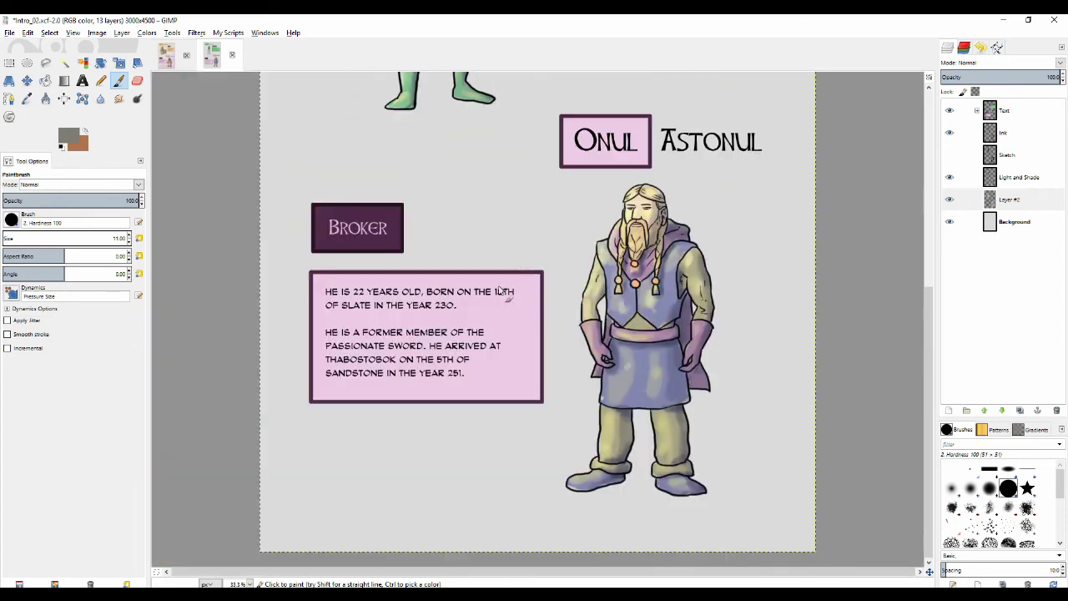
scroll(510, 288, "right", 2)
scroll(510, 288, "up", 1)
scroll(562, 294, "right", 2)
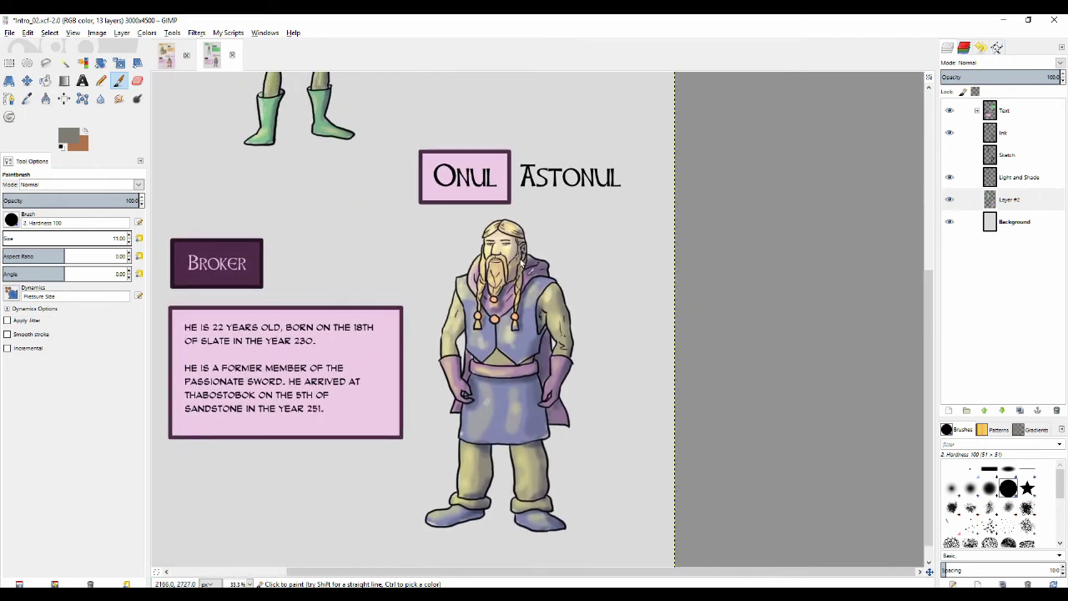
scroll(482, 215, "up", 3)
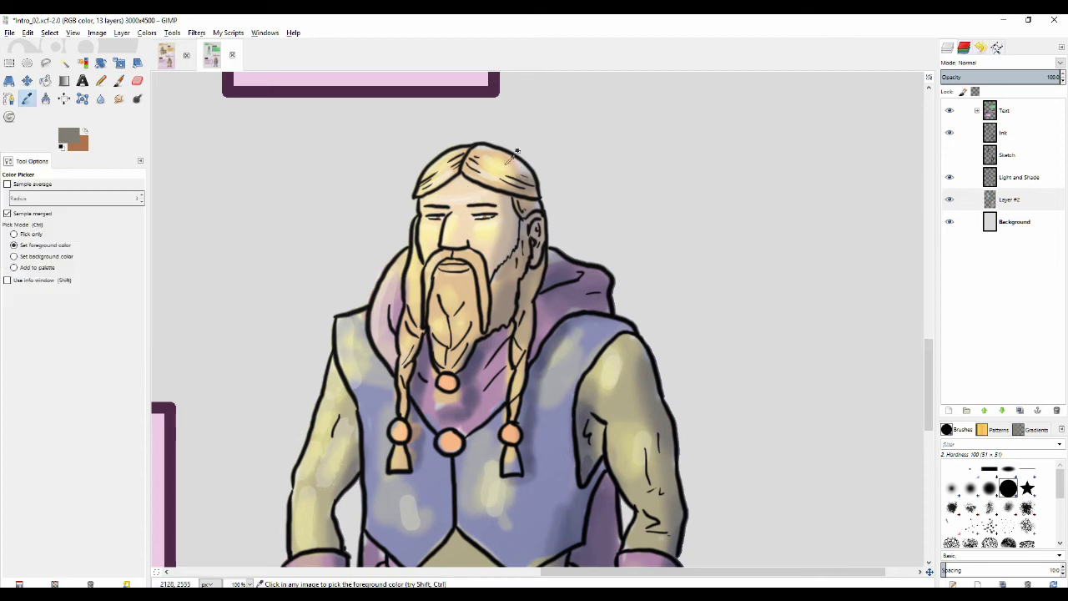
scroll(500, 150, "up", 2)
left_click(469, 144, "ctrl")
left_click_drag(469, 144, 463, 151)
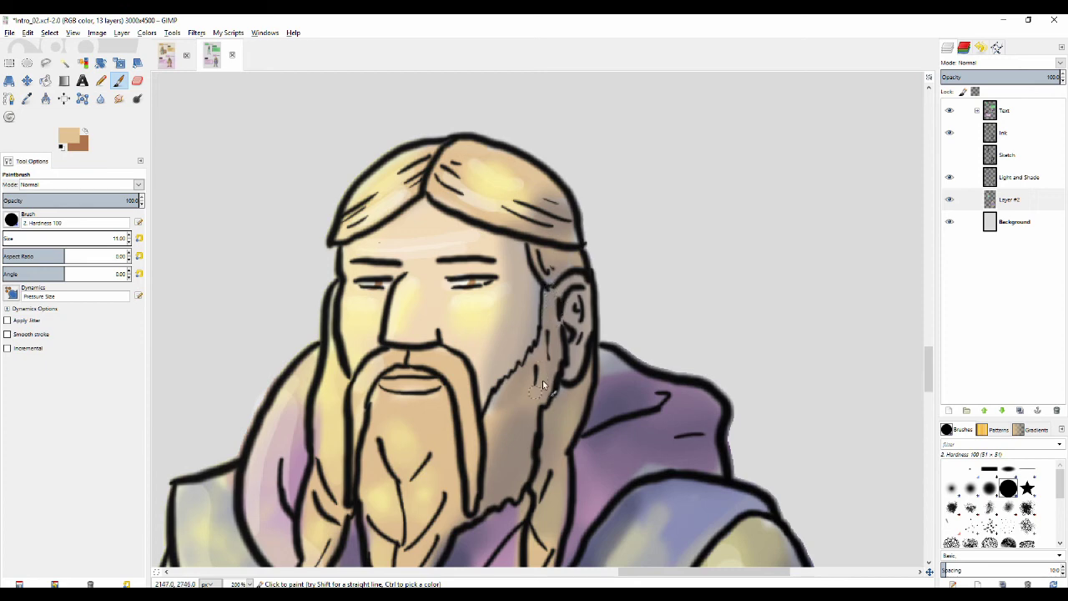
- Fill the broker's vest shoulder beside the hood with grey sampled from the vest
scroll(524, 306, "down", 3)
scroll(428, 280, "up", 2)
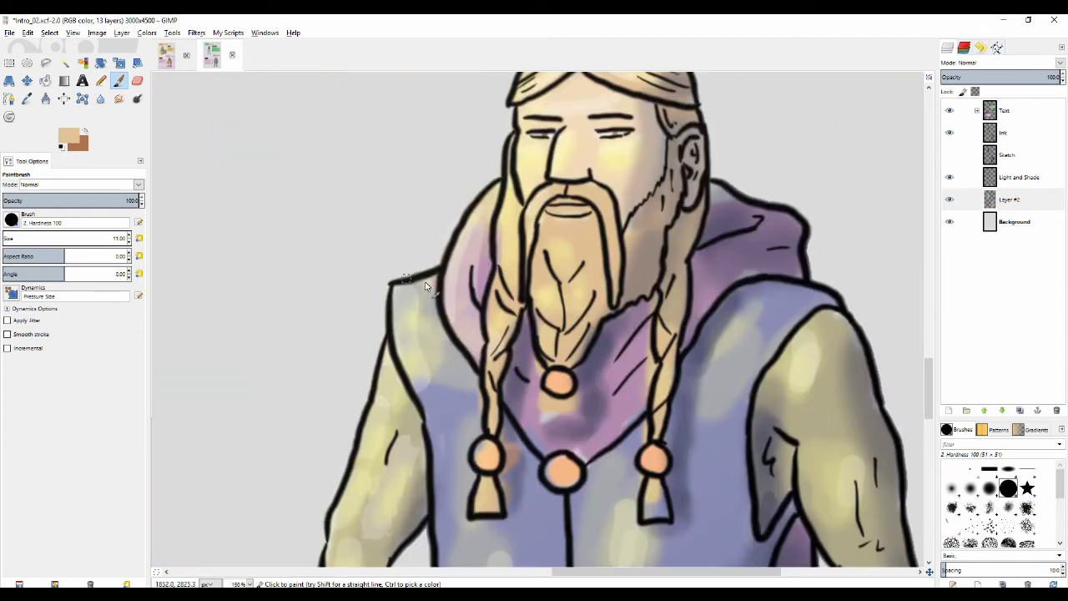
key("o")
left_click(427, 279)
key("p")
- Fill the gap in the broker's hood behind his ear with sampled dark purple
scroll(465, 255, "down", 2)
scroll(464, 254, "up", 3)
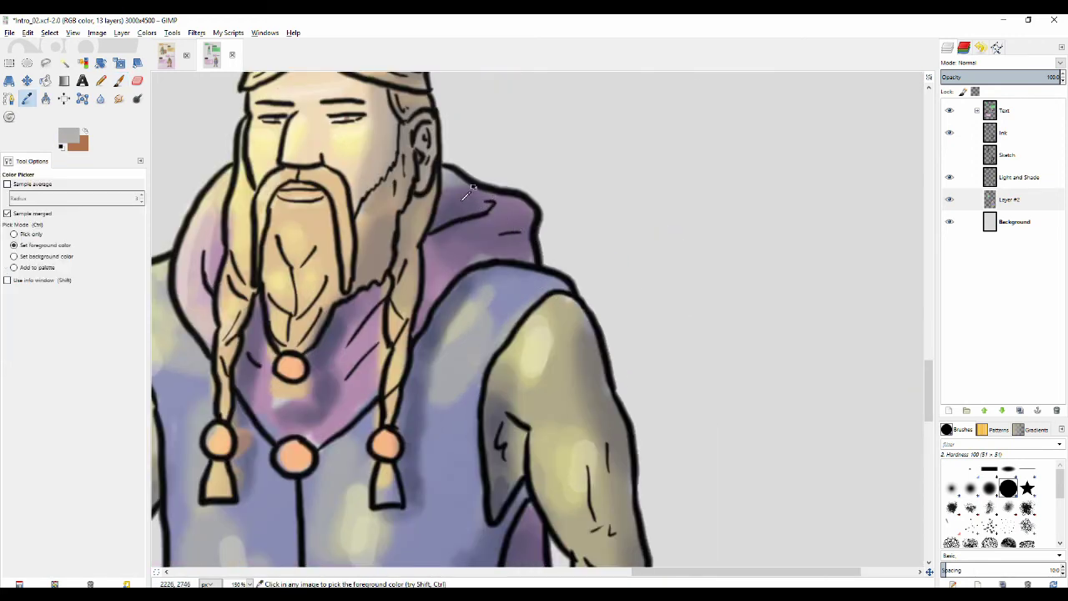
left_click(446, 175, "ctrl")
left_click_drag(446, 173, 451, 179)
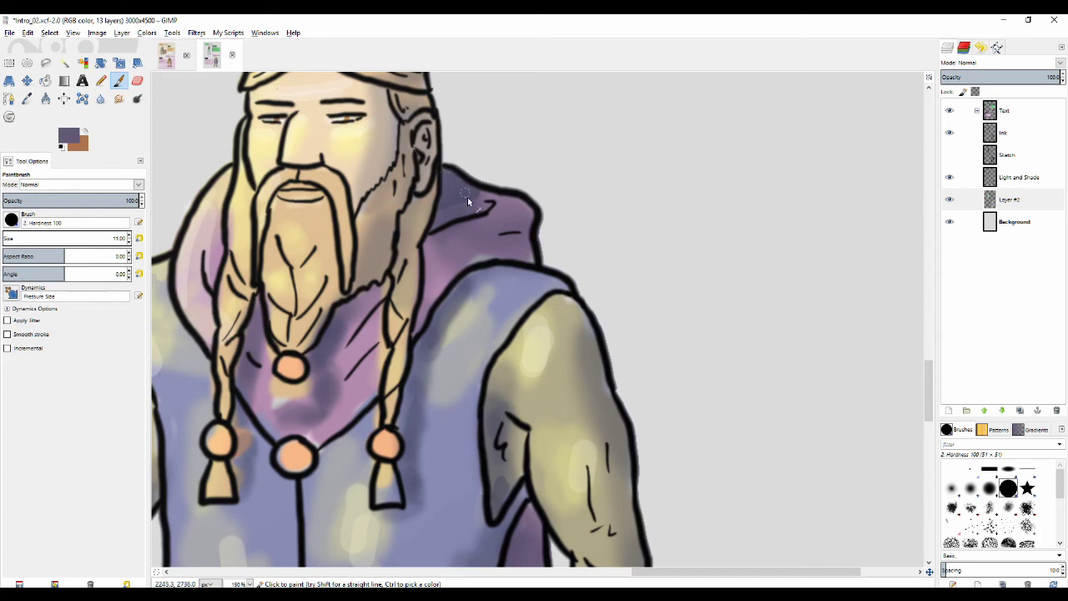
- Hide the Light and Shade layer and touch up the broker's hood edge above his shoulder with sampled purple, sampling the vest's blue too
scroll(465, 197, "down", 3)
left_click_drag(408, 190, 467, 226)
scroll(459, 237, "up", 1)
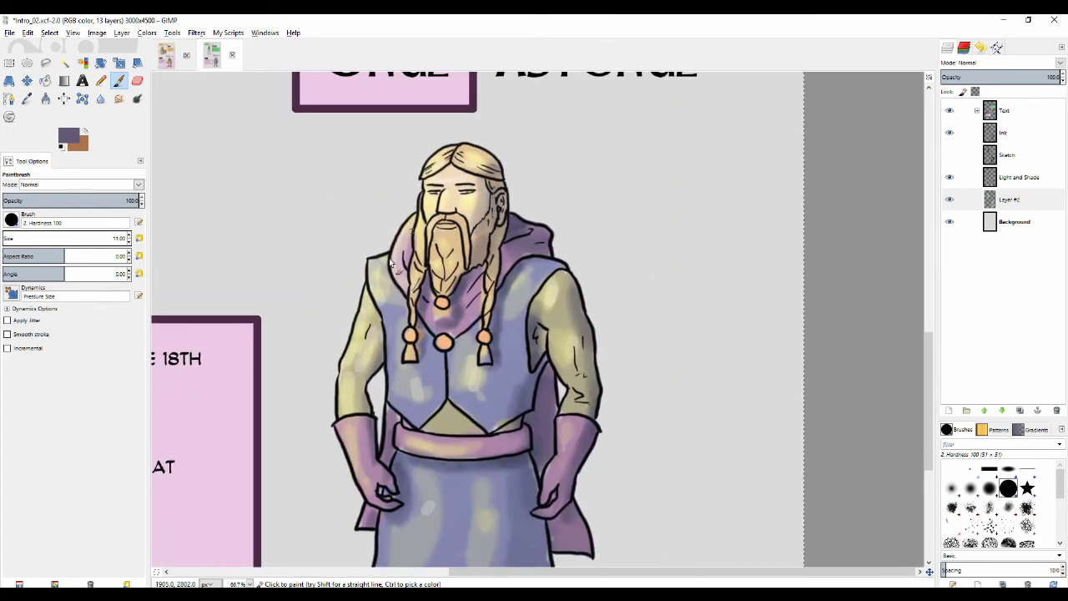
scroll(384, 276, "up", 1)
scroll(380, 287, "down", 1)
scroll(400, 292, "up", 3)
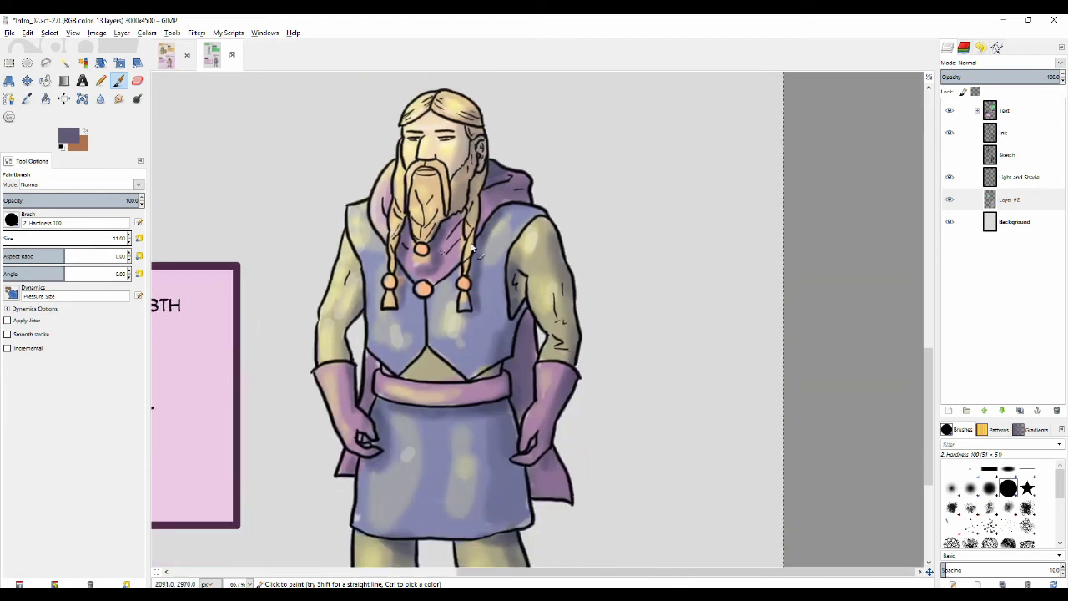
scroll(516, 183, "down", 1)
scroll(506, 196, "up", 1)
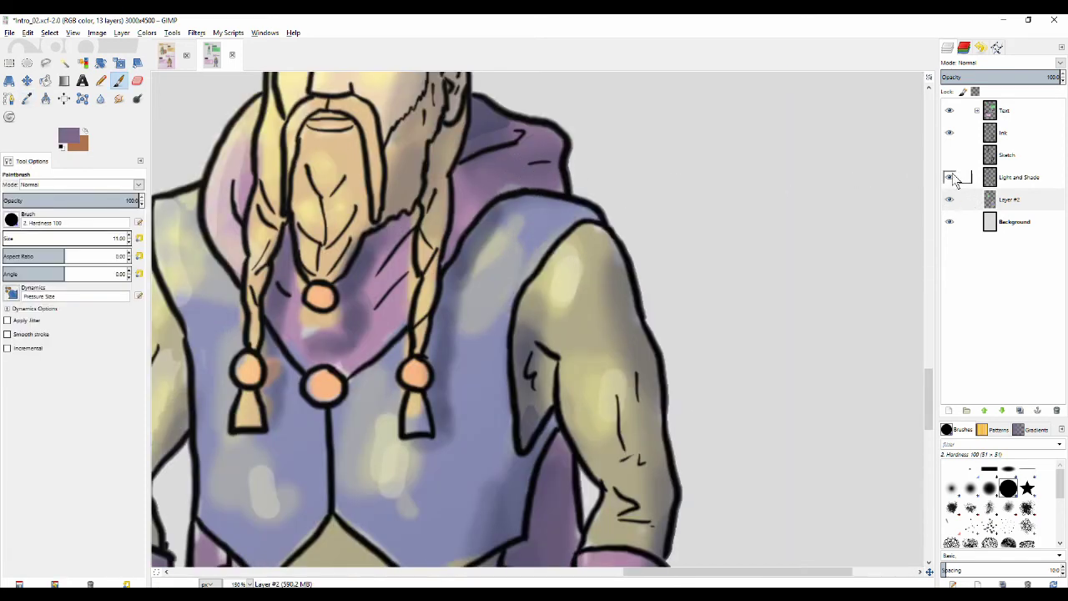
left_click(948, 177)
left_click(502, 174, "ctrl")
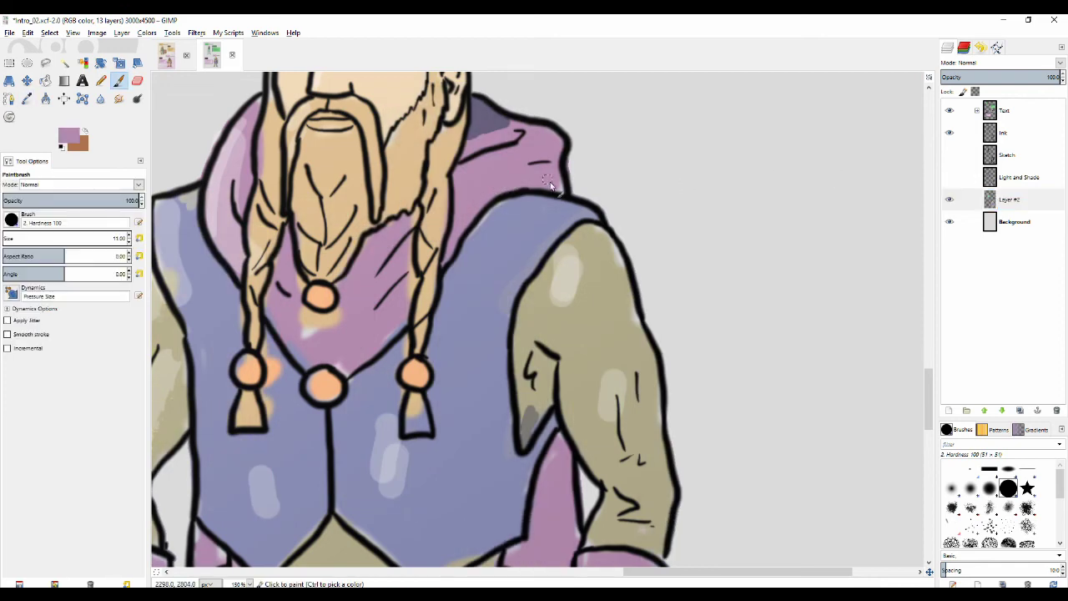
left_click_drag(553, 185, 562, 191)
left_click(517, 202, "ctrl")
- Fill the uncoloured gaps along the edges of the broker's trouser leg with khaki sampled from the trousers
scroll(487, 227, "down", 4)
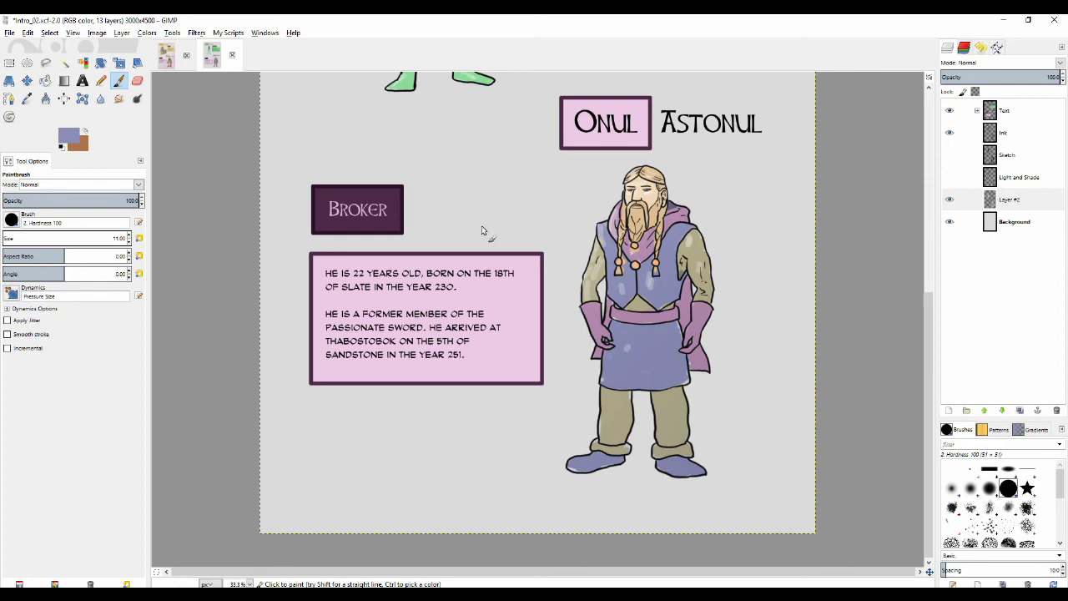
scroll(604, 333, "up", 3)
key("o")
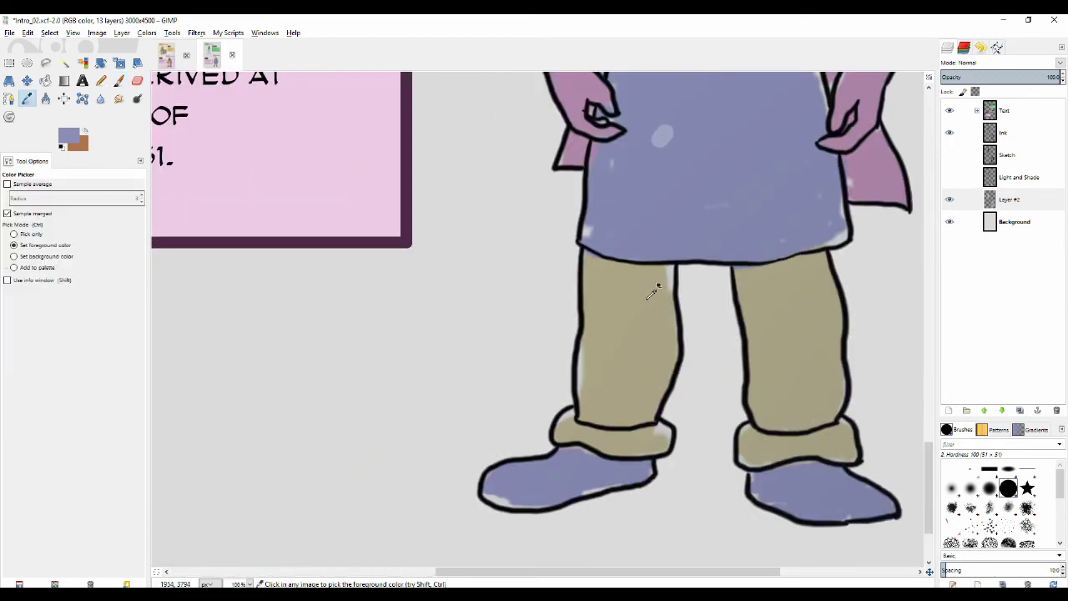
left_click(652, 292)
key("p")
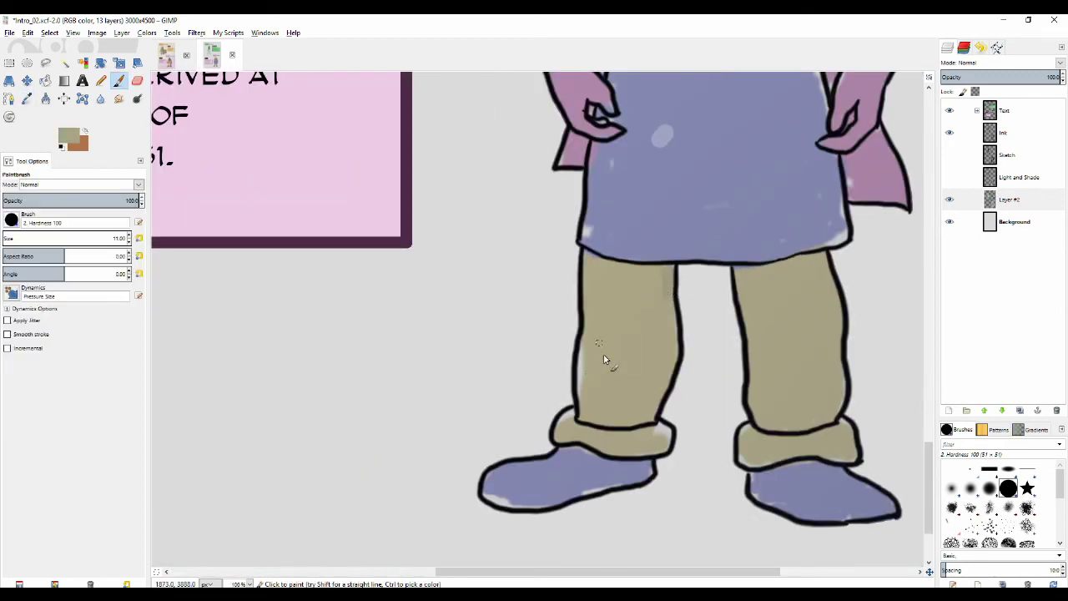
left_click_drag(586, 343, 583, 387)
- Fill the pale gaps along the broker's shoe with sampled blue and show the Light and Shade layer again
key("o")
left_click(506, 499)
key("p")
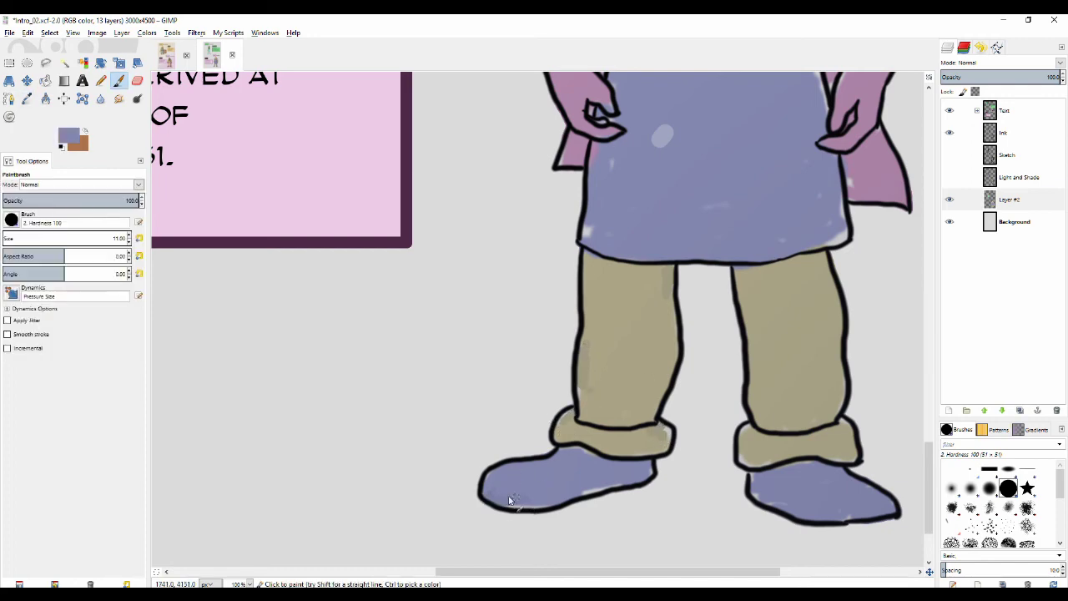
scroll(641, 306, "down", 2)
left_click_drag(571, 348, 458, 480)
left_click(949, 176)
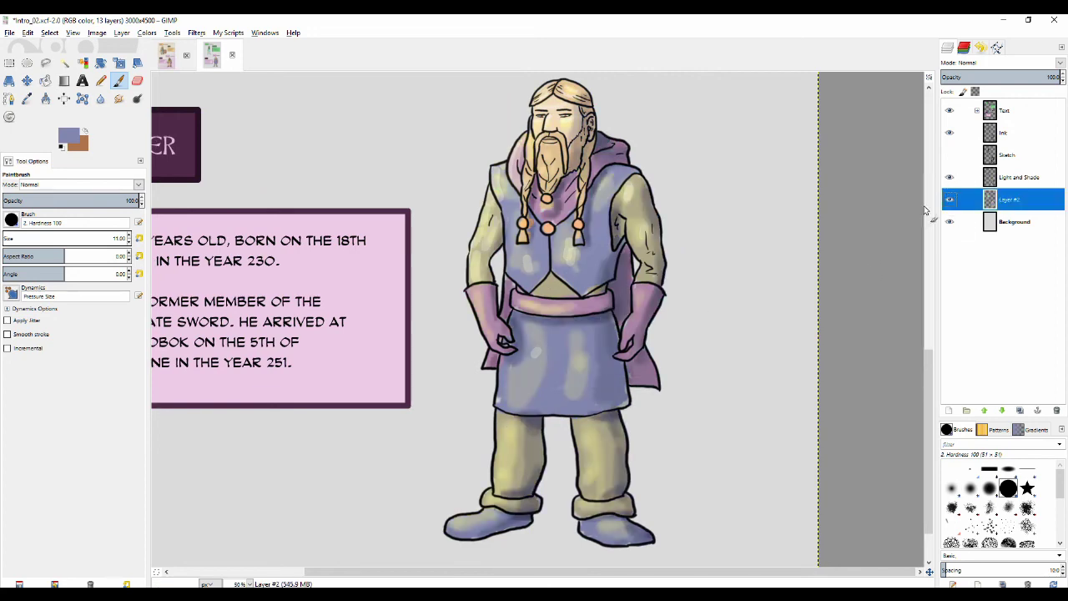
- Examine the broker's shaded figure up close and as part of the whole page
key("minus")
key("plus")
key("plus")
key("plus")
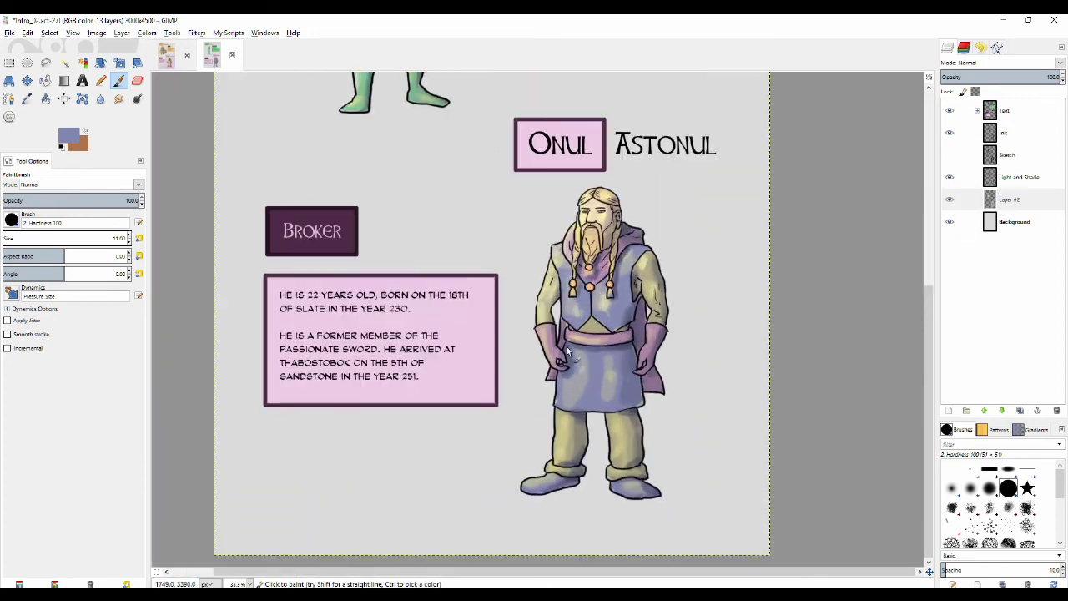
key("minus")
key("minus")
key("minus")
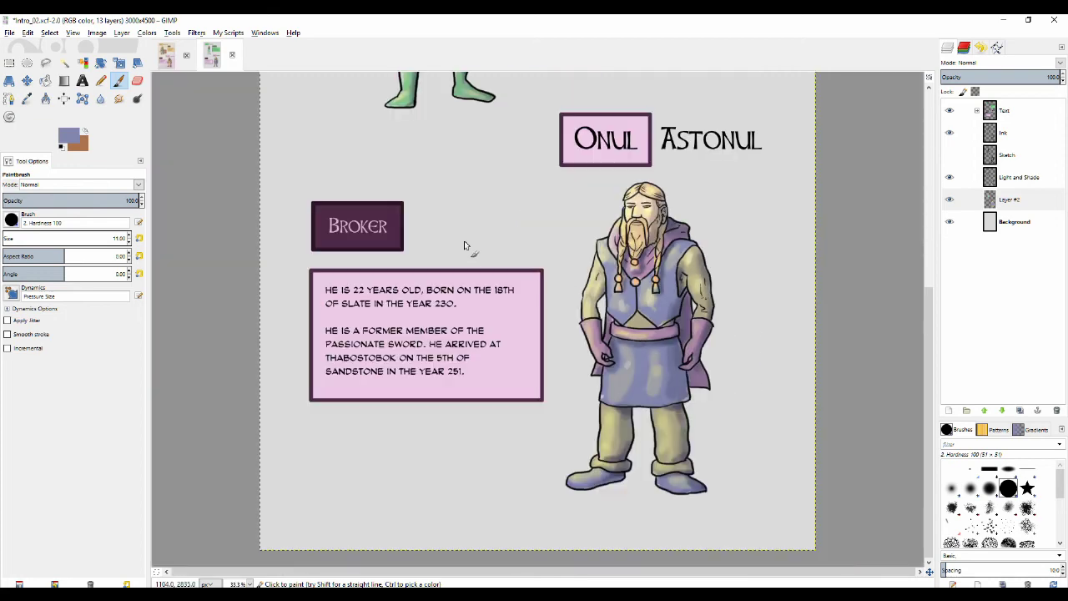
- Compare the page with the Sketch layer shown and hidden, leaving the layer hidden
scroll(455, 203, "up", 3)
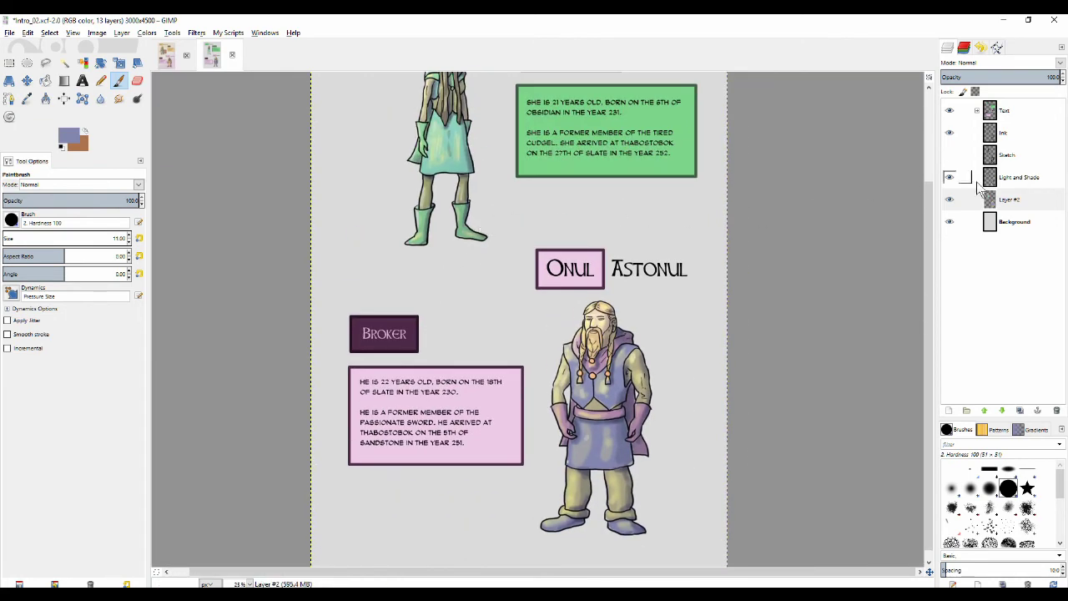
left_click(949, 156)
left_click(948, 155)
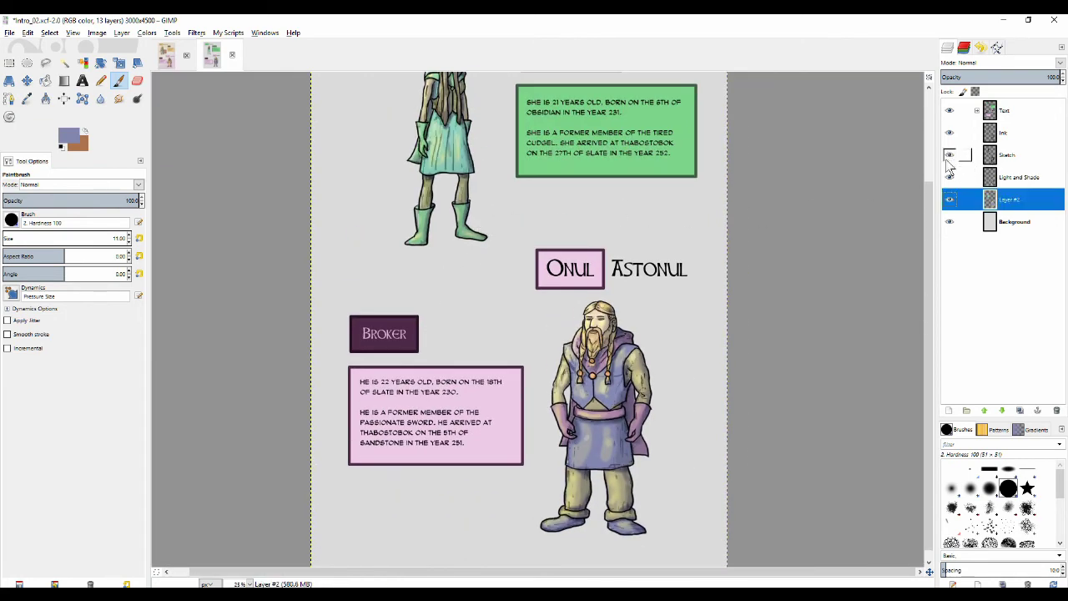
left_click(948, 155)
- Examine the gem cutter's and broker's finished colours on the second page for remaining flaws
scroll(498, 276, "up", 3)
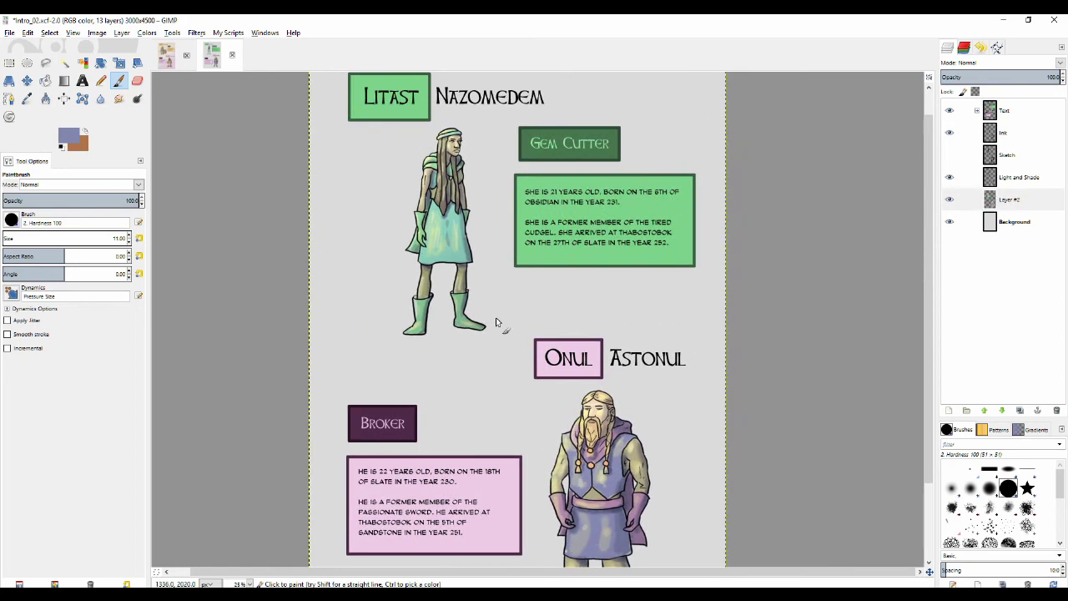
scroll(467, 164, "up", 2, "ctrl")
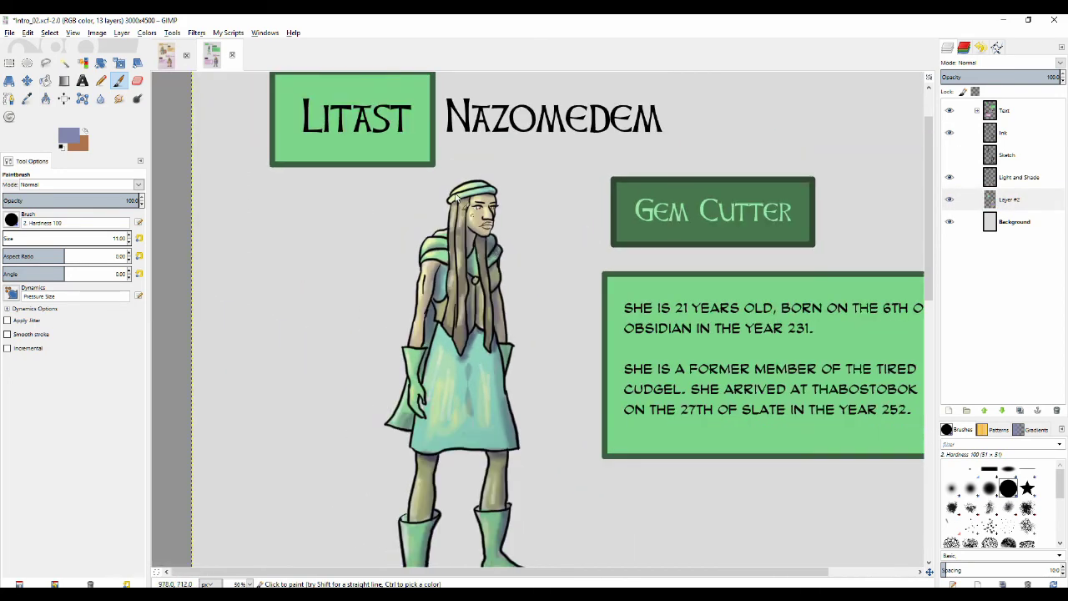
left_click_drag(482, 314, 456, 261)
scroll(488, 358, "down", 1, "ctrl")
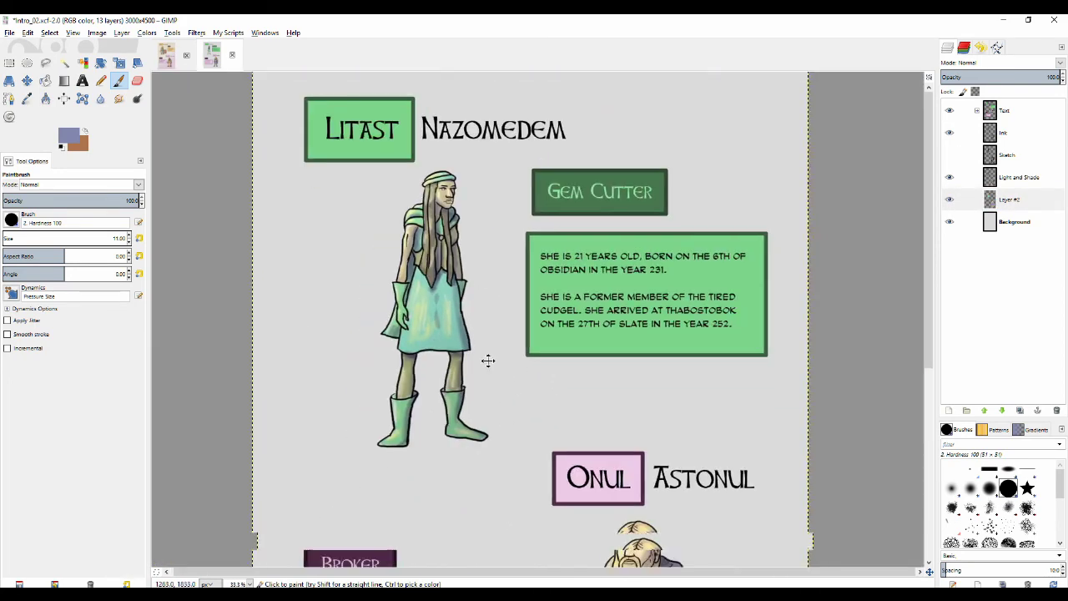
scroll(477, 281, "down", 3)
scroll(489, 238, "up", 1, "ctrl")
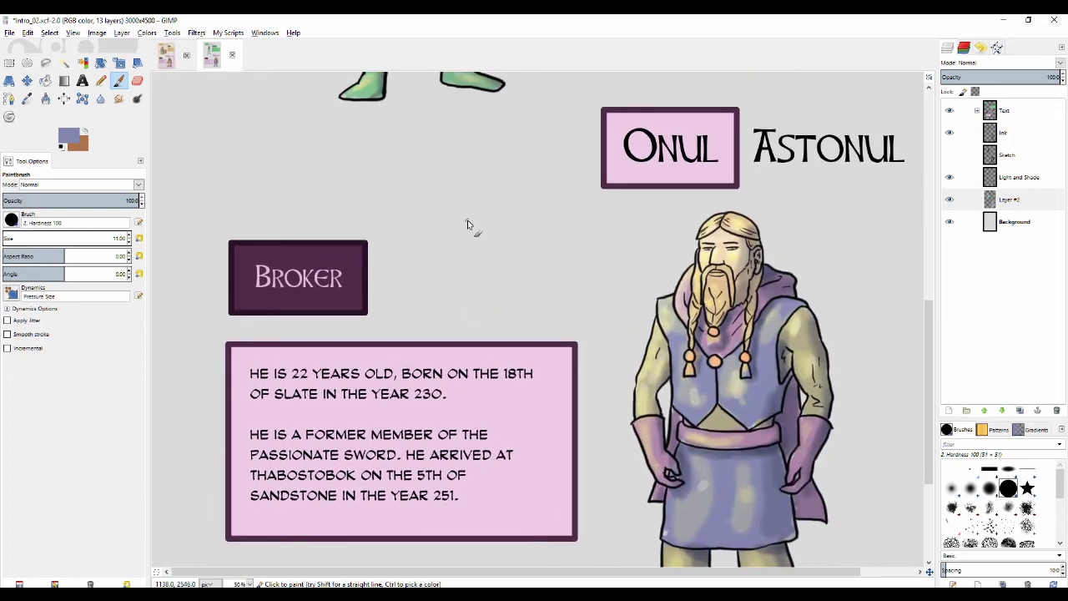
- Switch to the Intro_01 image and examine the brewer and manager illustrations
left_click(168, 53)
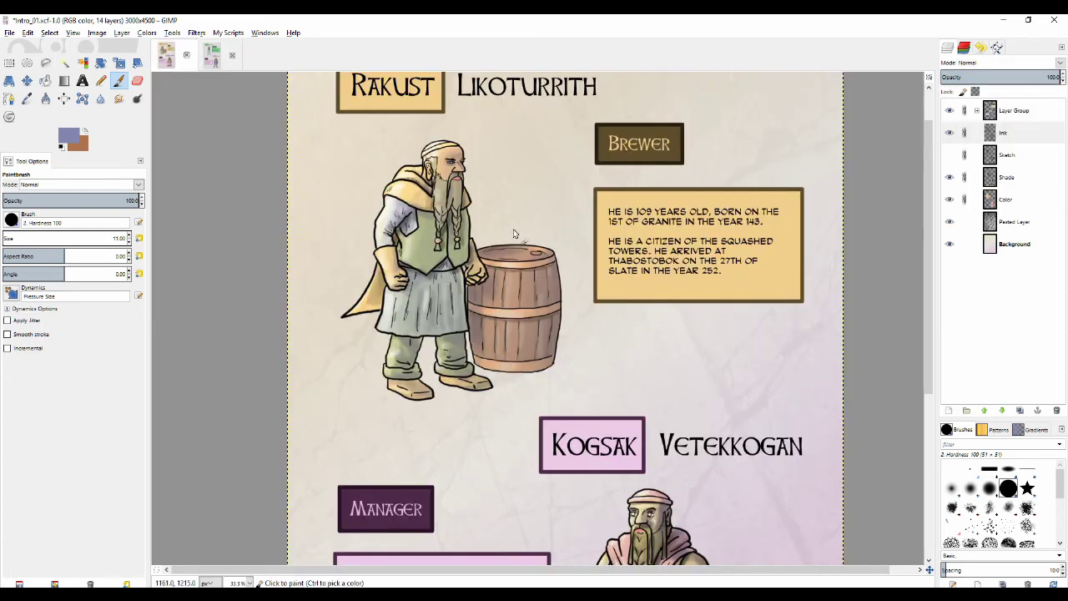
scroll(500, 238, "up", 1)
scroll(501, 279, "down", 7)
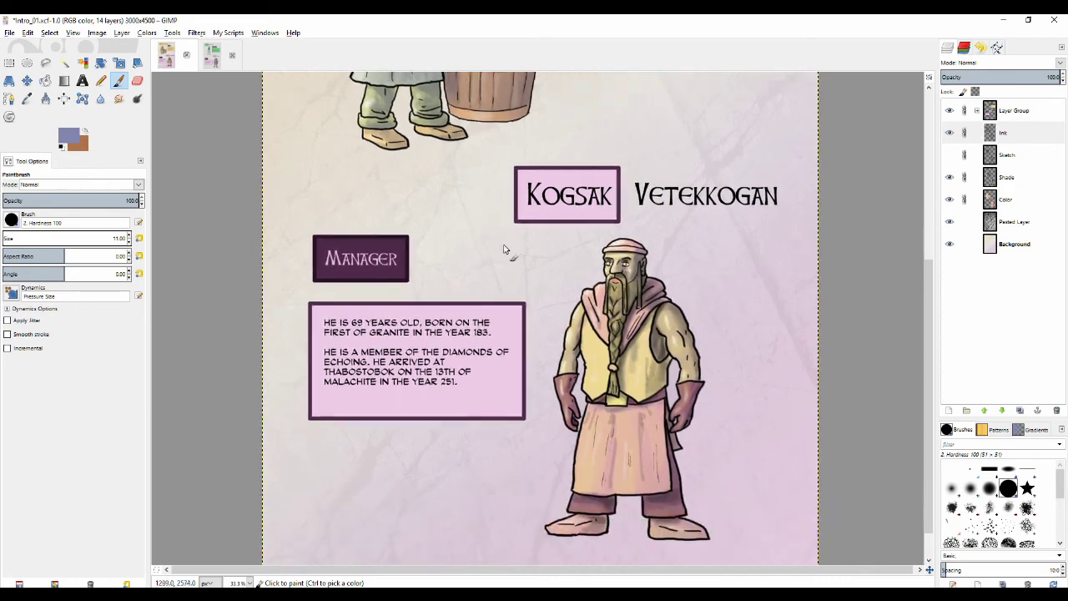
scroll(492, 248, "up", 1, "ctrl")
scroll(438, 206, "down", 2)
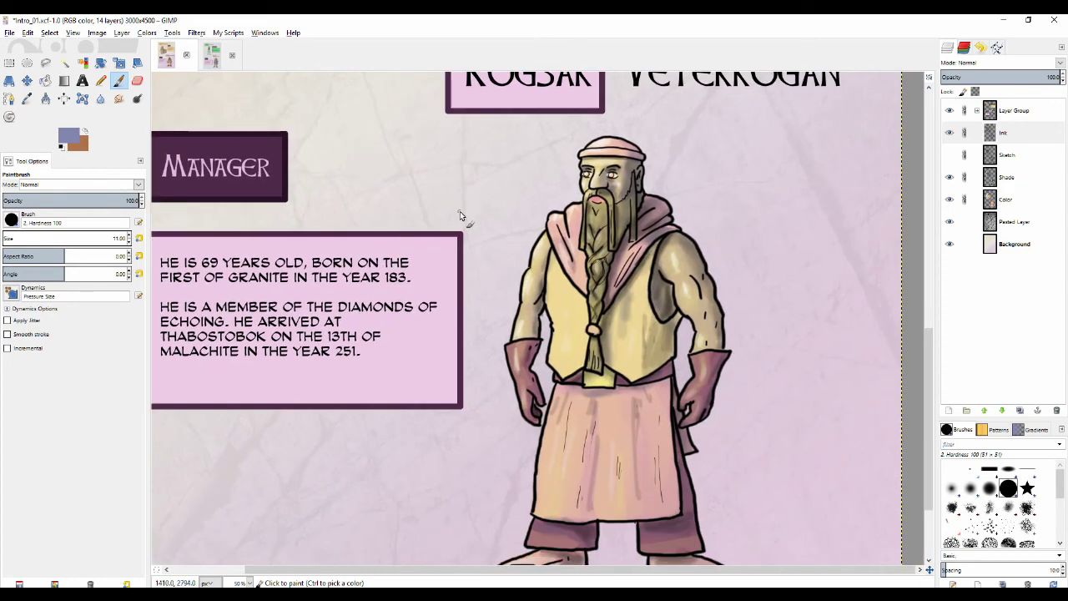
scroll(501, 215, "down", 1, "ctrl")
scroll(475, 173, "up", 10)
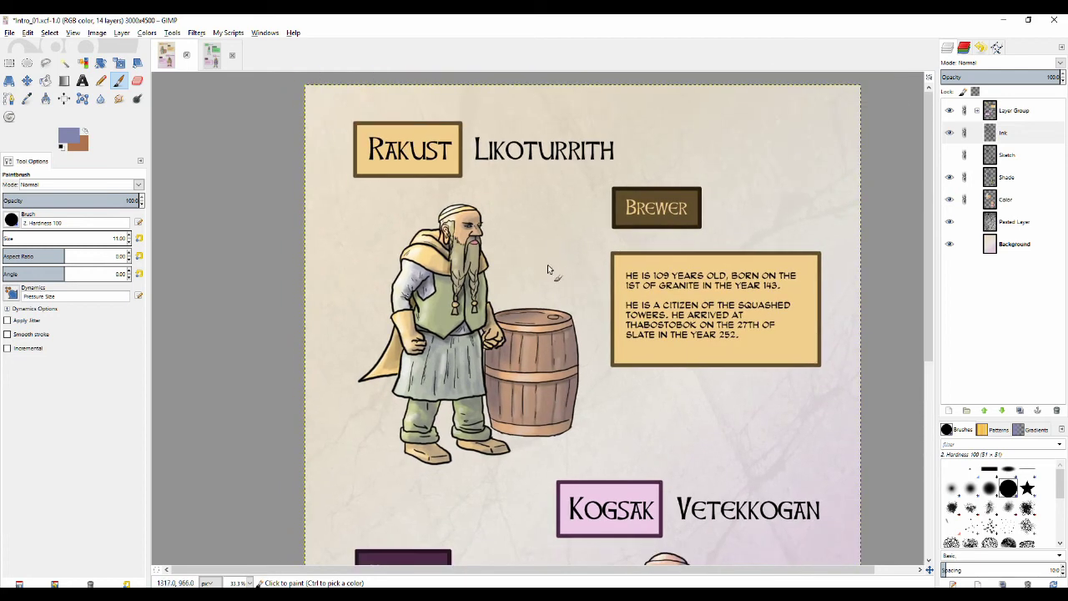
left_click_drag(548, 268, 516, 209)
scroll(507, 235, "up", 1, "ctrl")
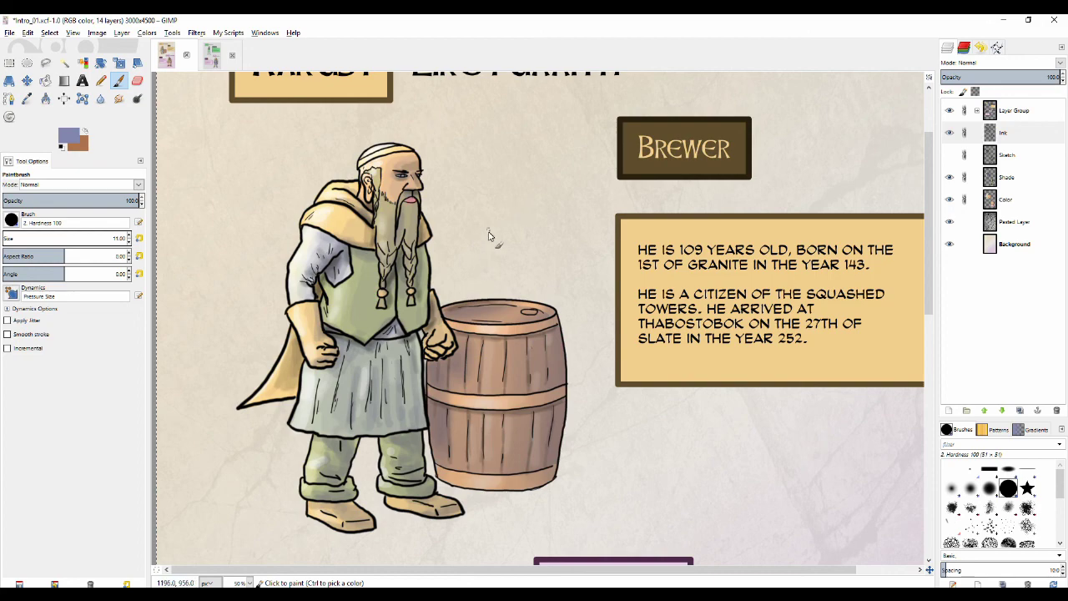
scroll(492, 237, "down", 1)
scroll(510, 209, "up", 2)
scroll(500, 233, "down", 3, "ctrl")
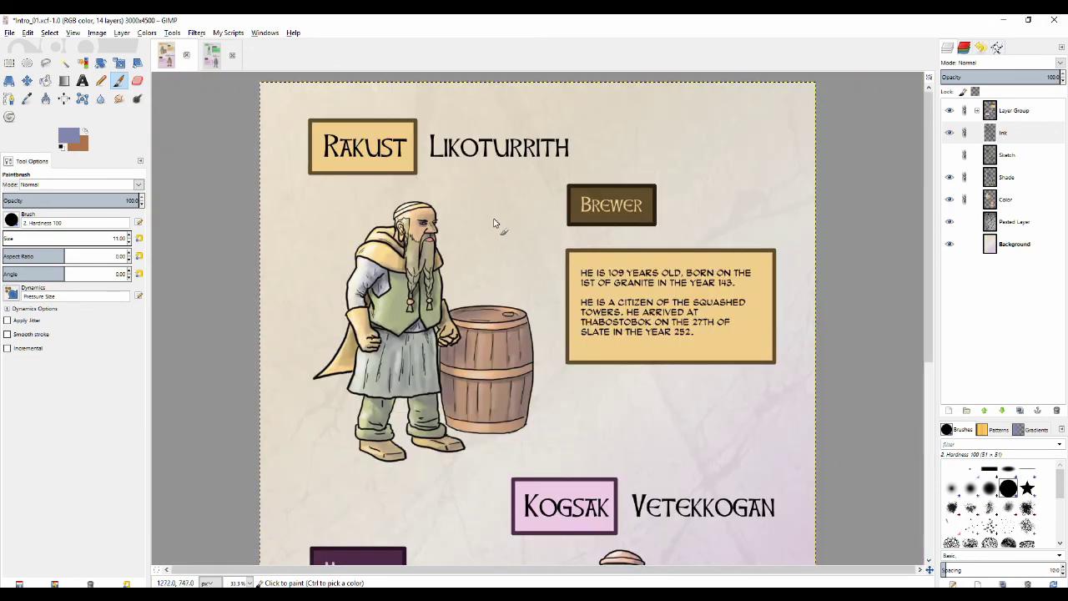
- Save the Intro_01.xcf image and look over the whole page
scroll(487, 308, "up", 1, "ctrl")
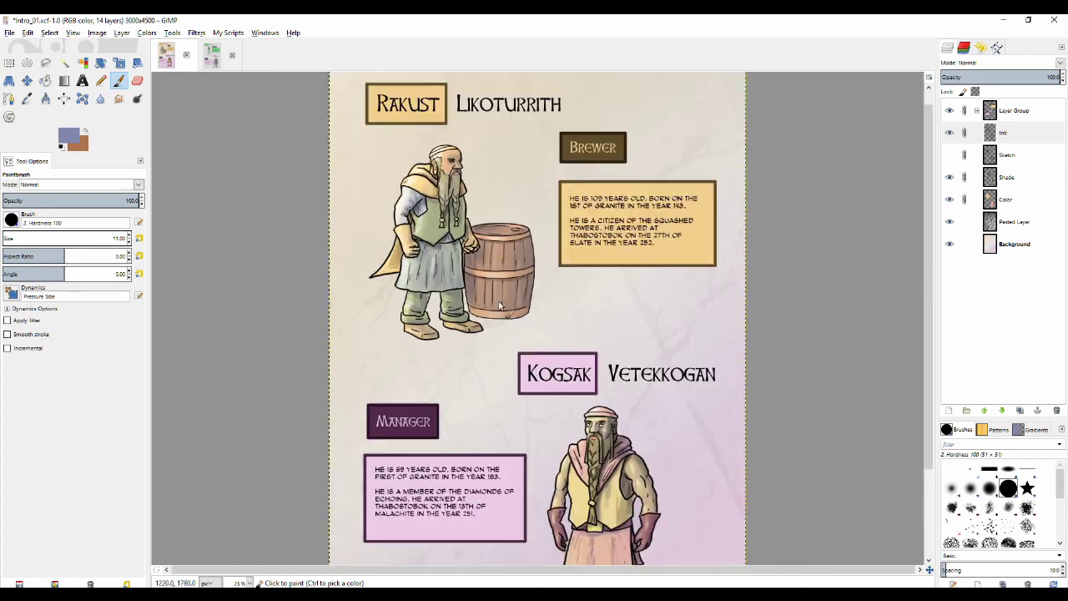
scroll(500, 296, "down", 1)
scroll(493, 238, "up", 2)
key("ctrl+s")
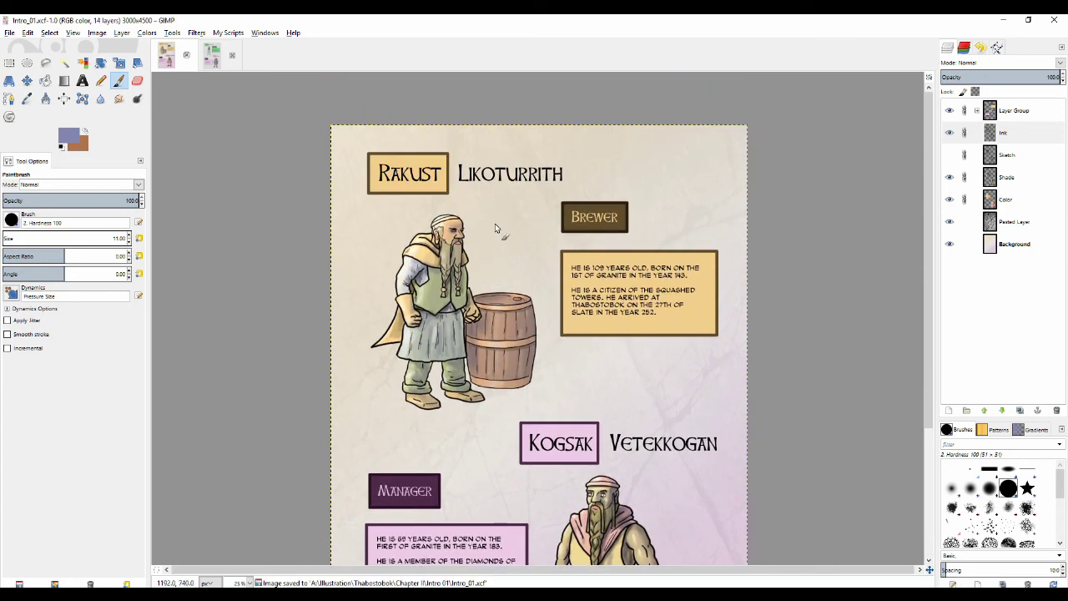
scroll(510, 256, "up", 1, "ctrl")
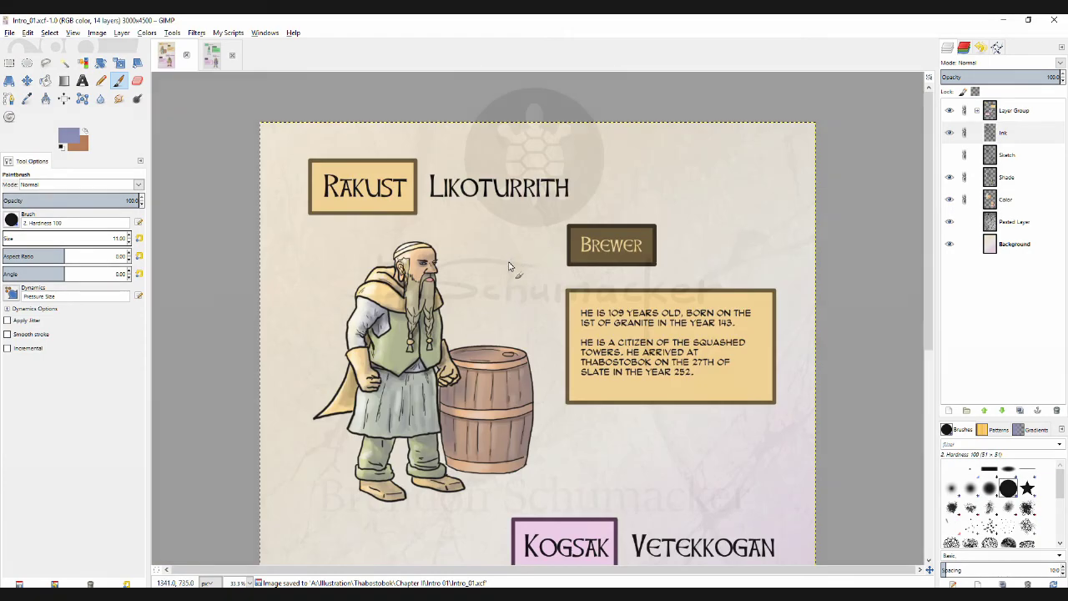
scroll(493, 208, "down", 5)
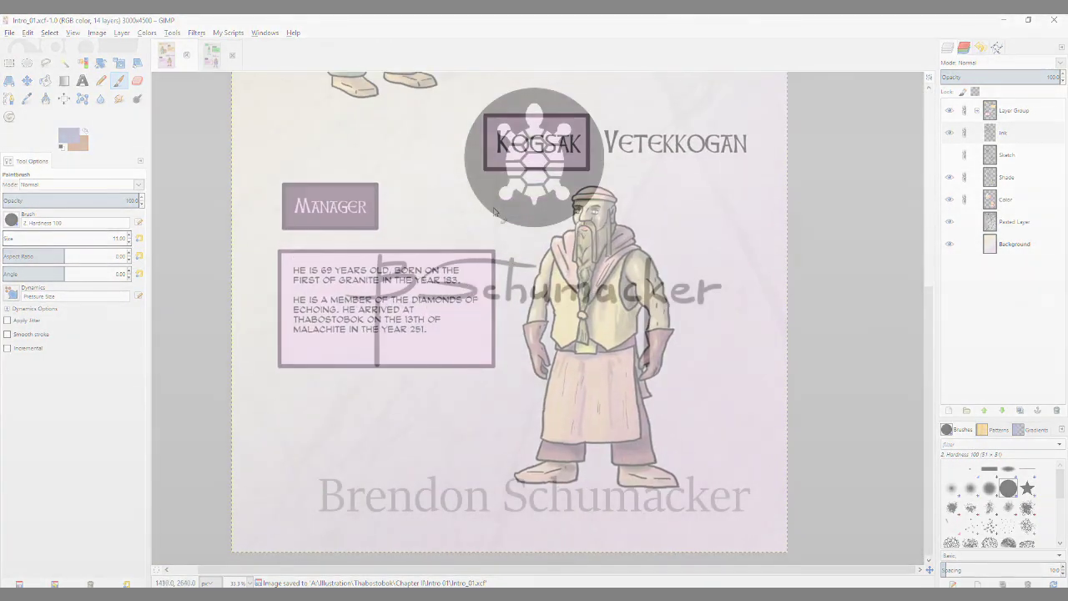